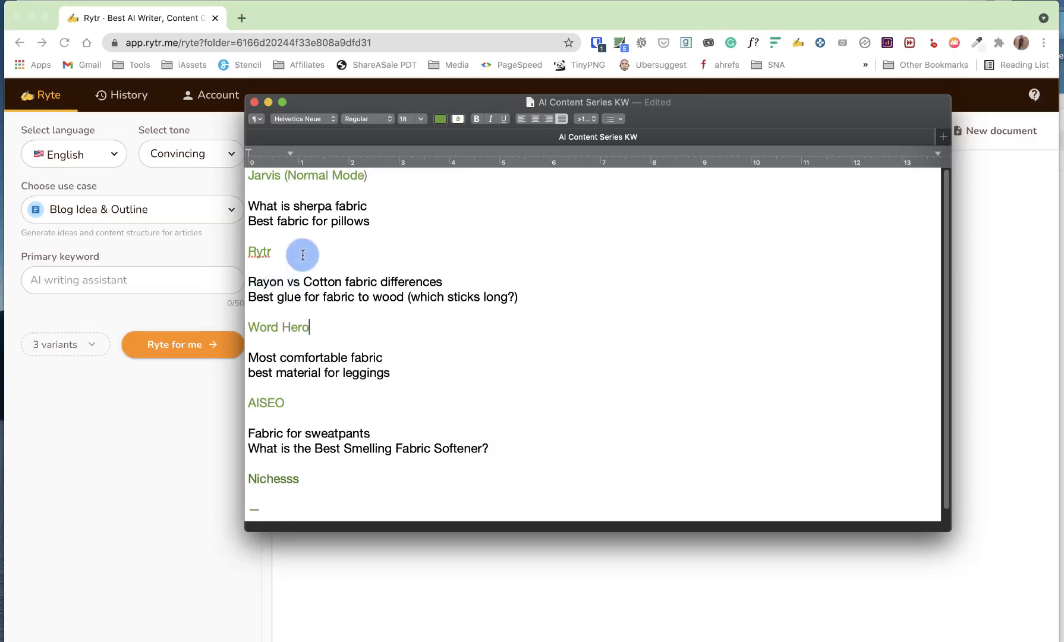
# Step: Select the "Rayon vs Cotton fabric differences" keyword under Rytr in the notes and return to the browser
pyautogui.doubleClick(256, 252)
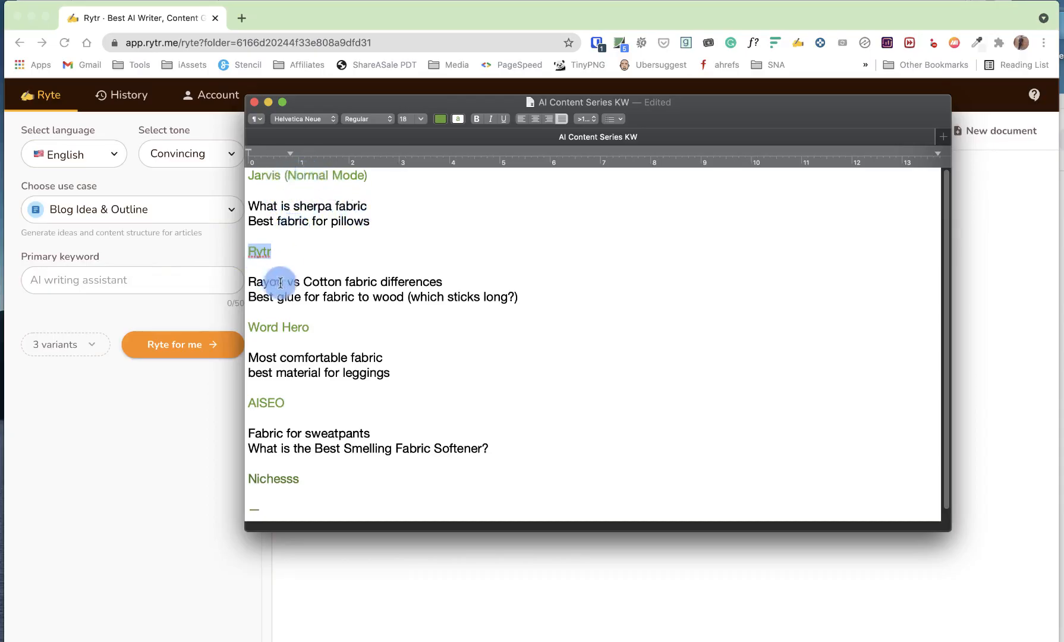
pyautogui.moveTo(462, 284); pyautogui.dragTo(259, 285)
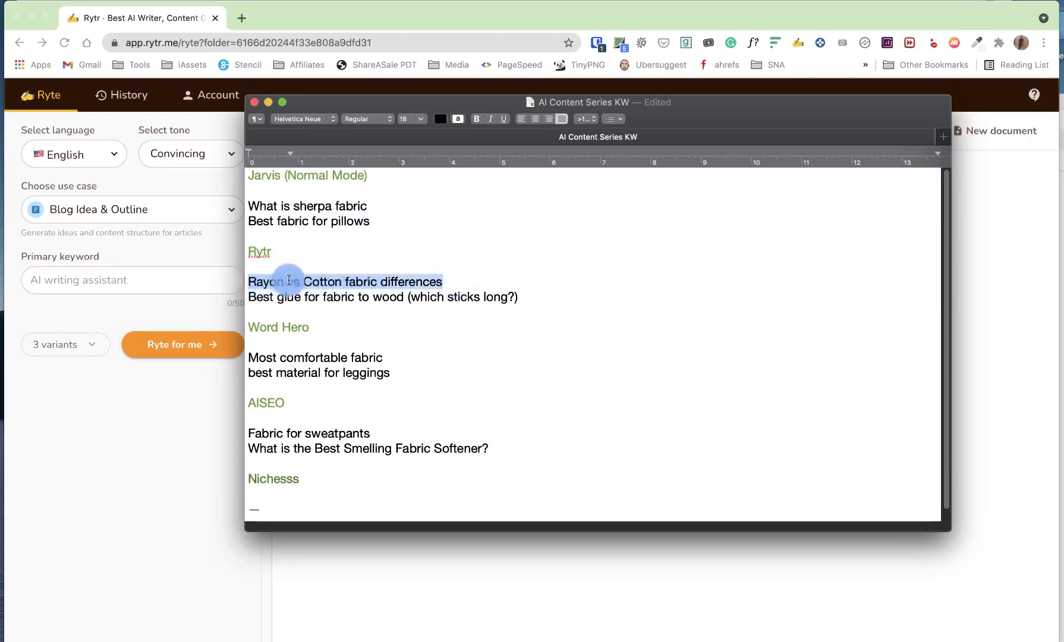
pyautogui.click(129, 300)
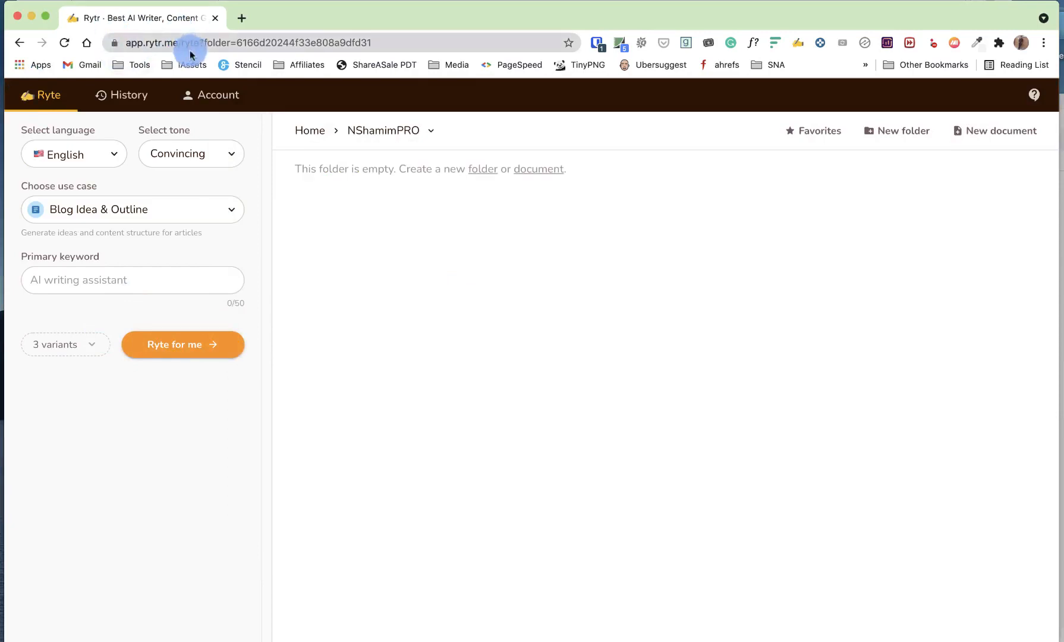
# Step: Open the rytr.me homepage in a new browser tab, look through it, and return to the Rytr writing workspace
pyautogui.click(241, 21)
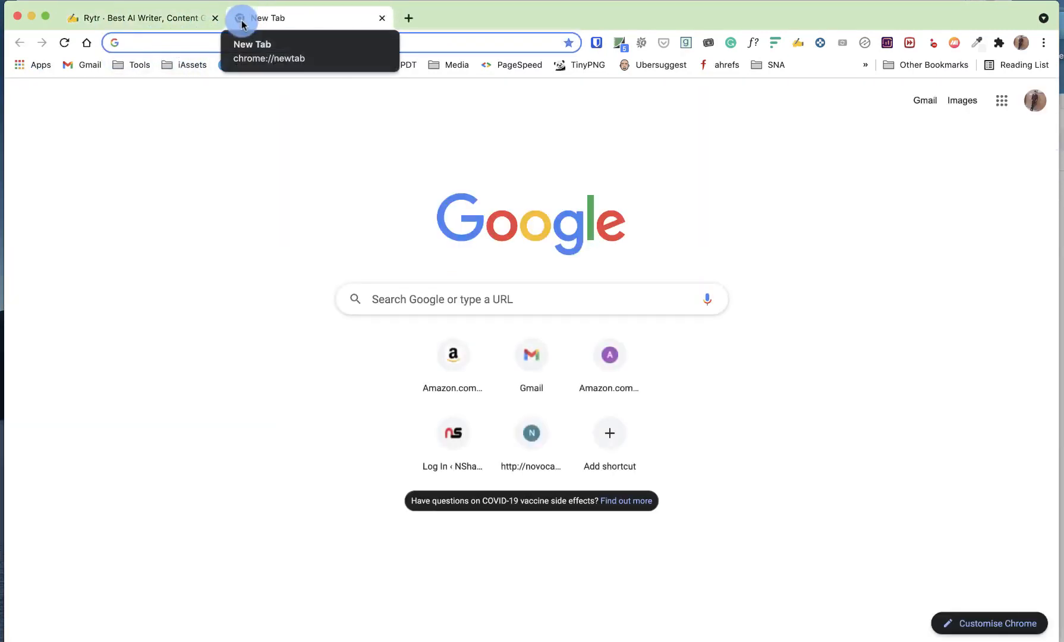
pyautogui.write('rytr')
pyautogui.press('Return')
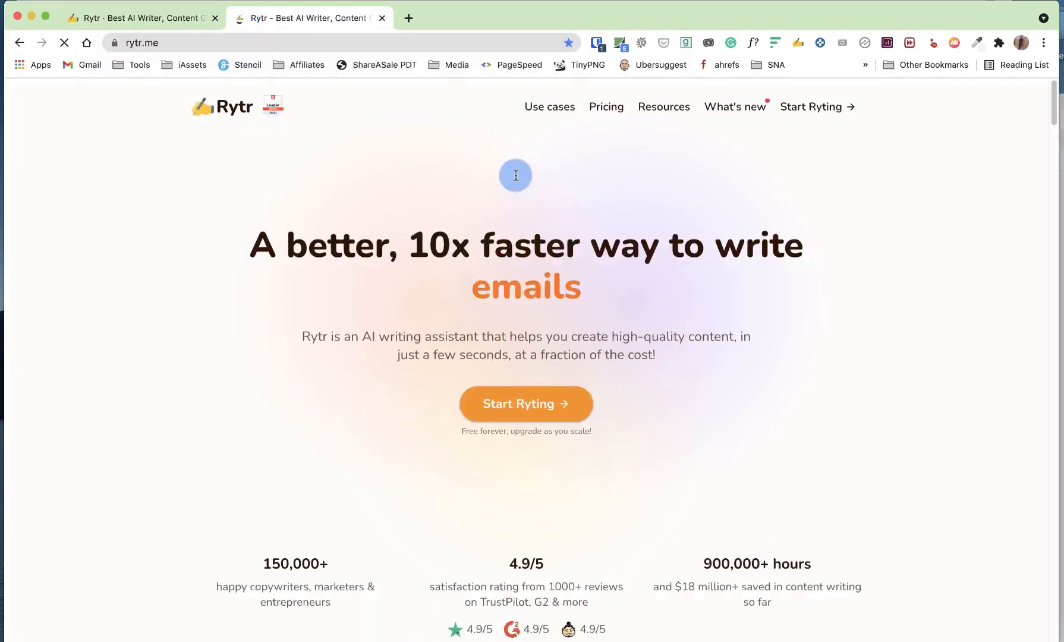
pyautogui.scroll(-15, 516, 176)
pyautogui.scroll(-12, 516, 176)
pyautogui.scroll(20, 516, 176)
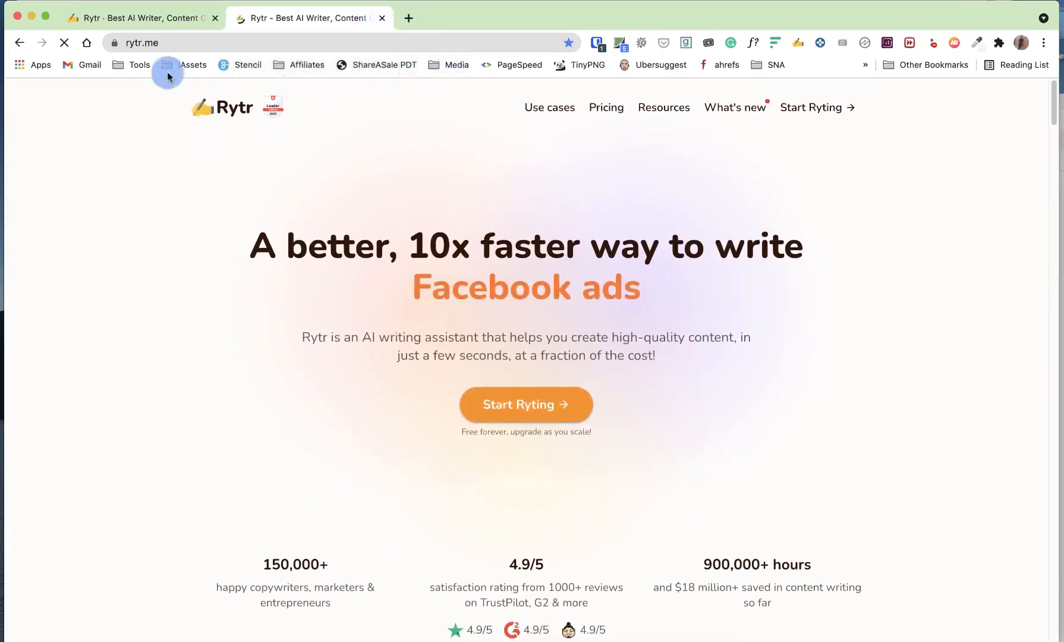
pyautogui.click(140, 23)
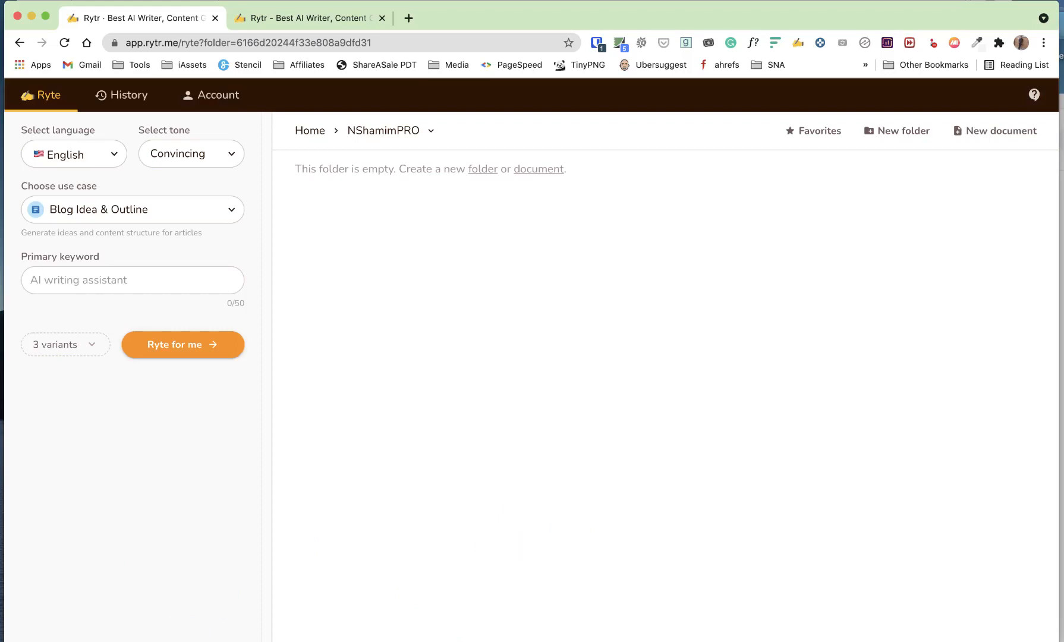
# Step: Switch to the AI Content Series KW notes, copy "Rayon vs Cotton fabric differences", and return to the Rytr workspace
pyautogui.press('super+Tab')
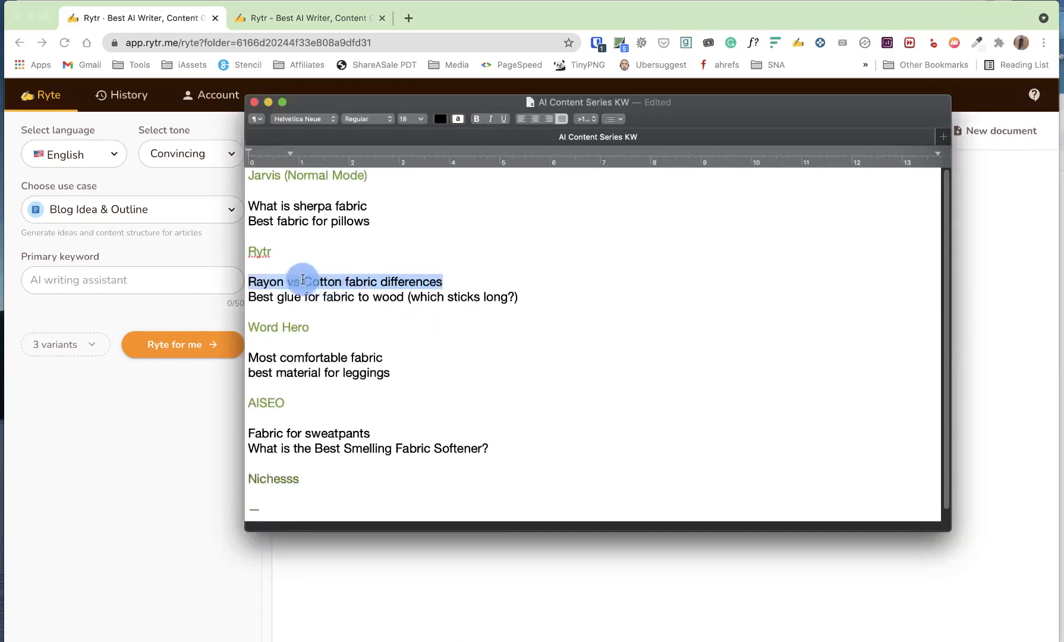
pyautogui.rightClick(364, 281)
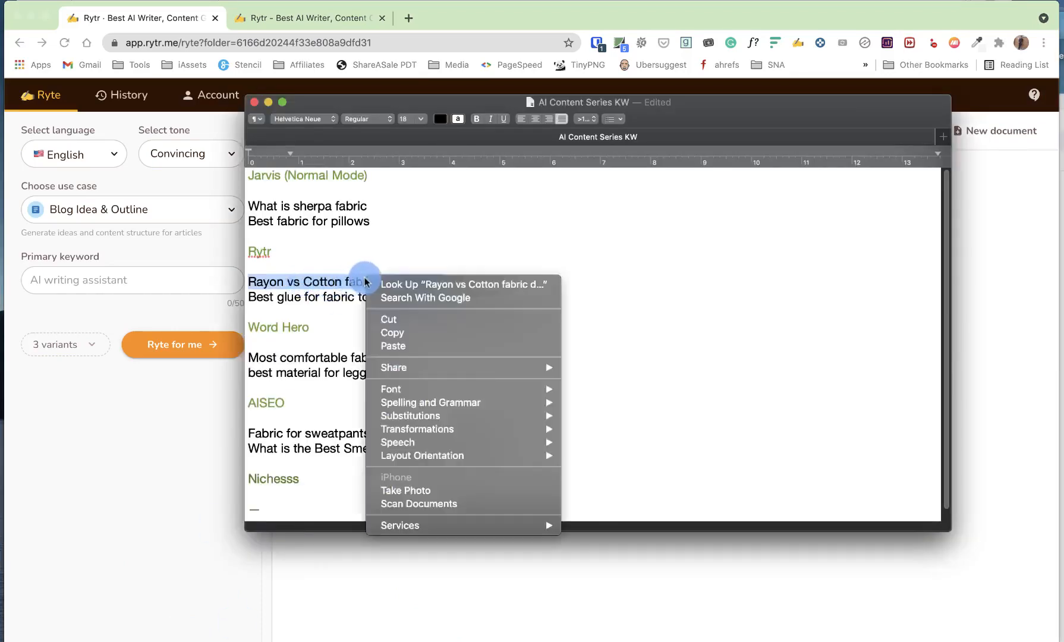
pyautogui.click(393, 332)
pyautogui.click(96, 454)
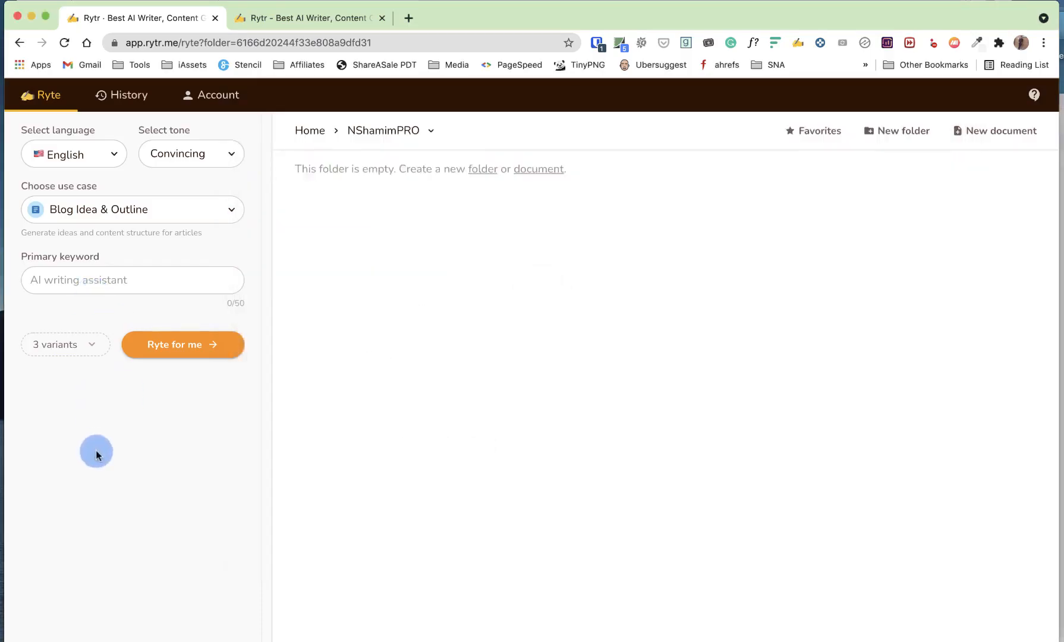
# Step: Examine the available writing use cases, keeping Blog Idea & Outline as the choice
pyautogui.click(191, 215)
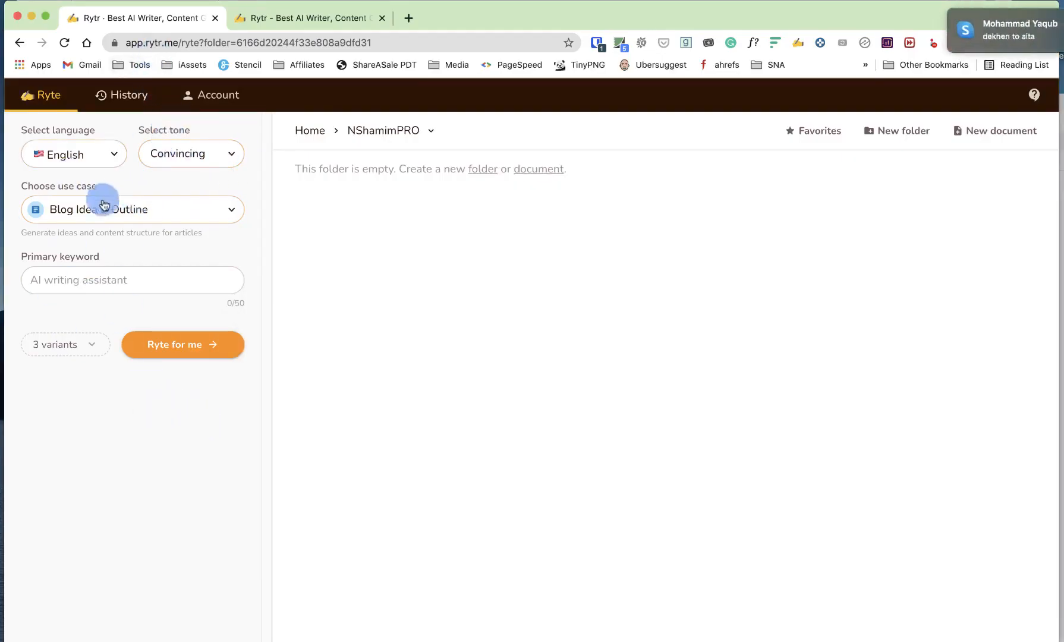
pyautogui.click(113, 216)
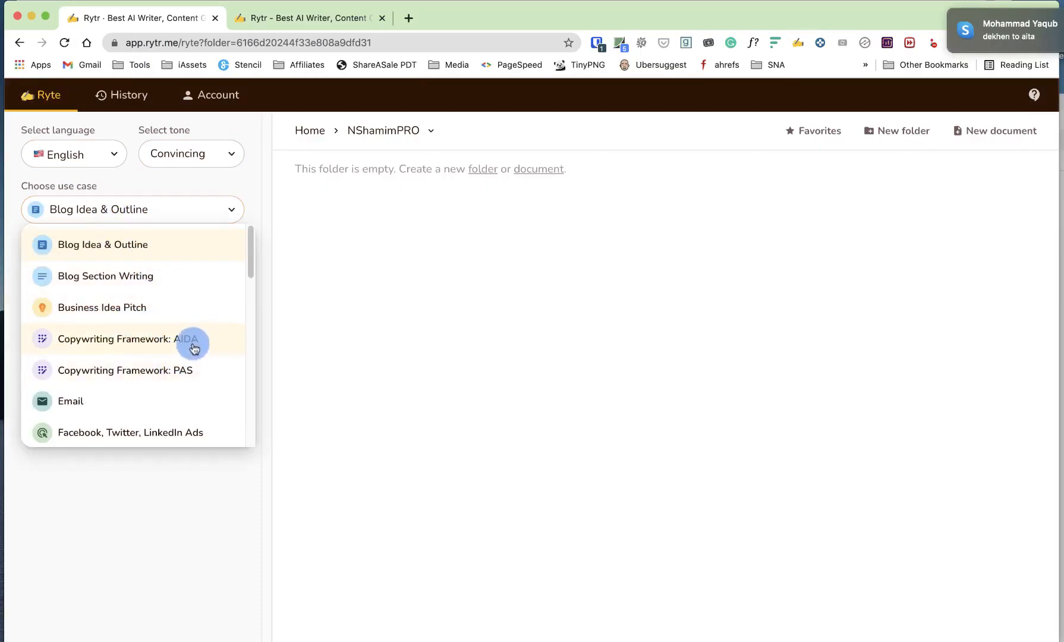
pyautogui.scroll(-2, 189, 369)
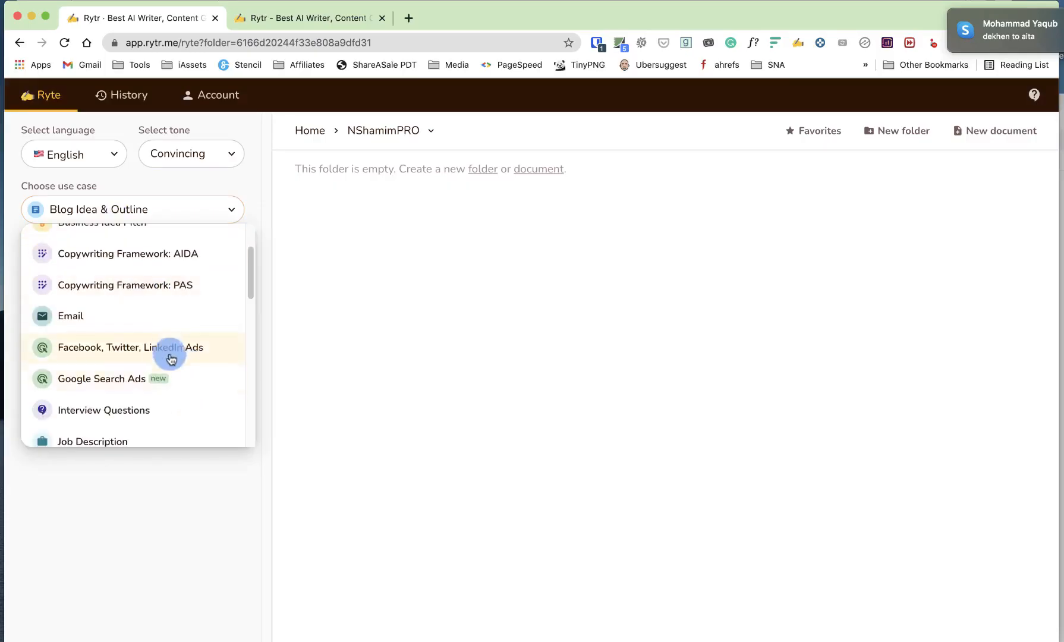
pyautogui.scroll(-2, 184, 418)
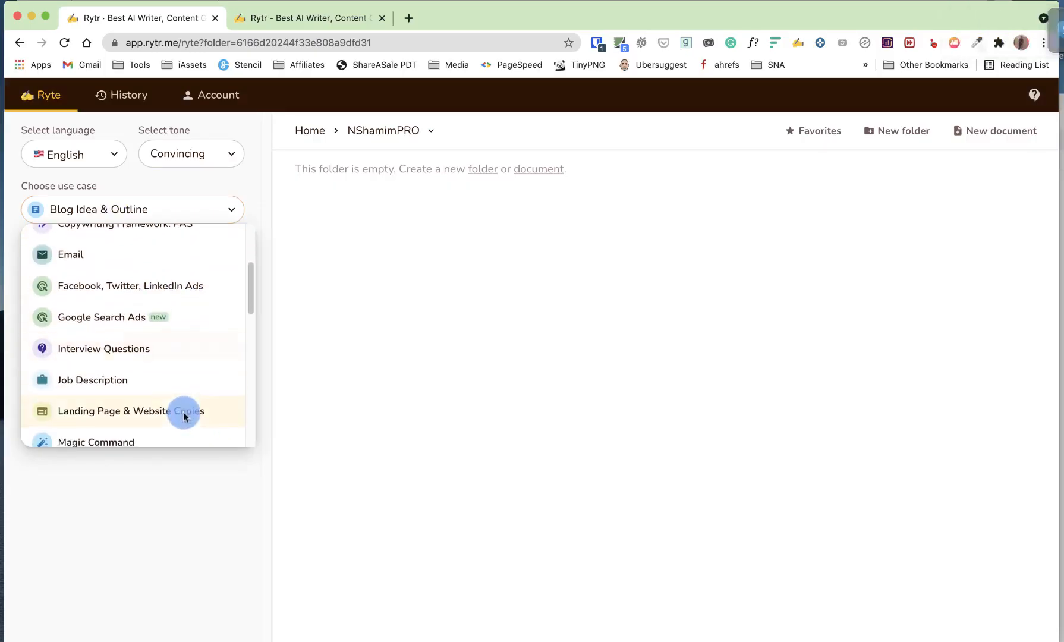
pyautogui.scroll(-3, 151, 380)
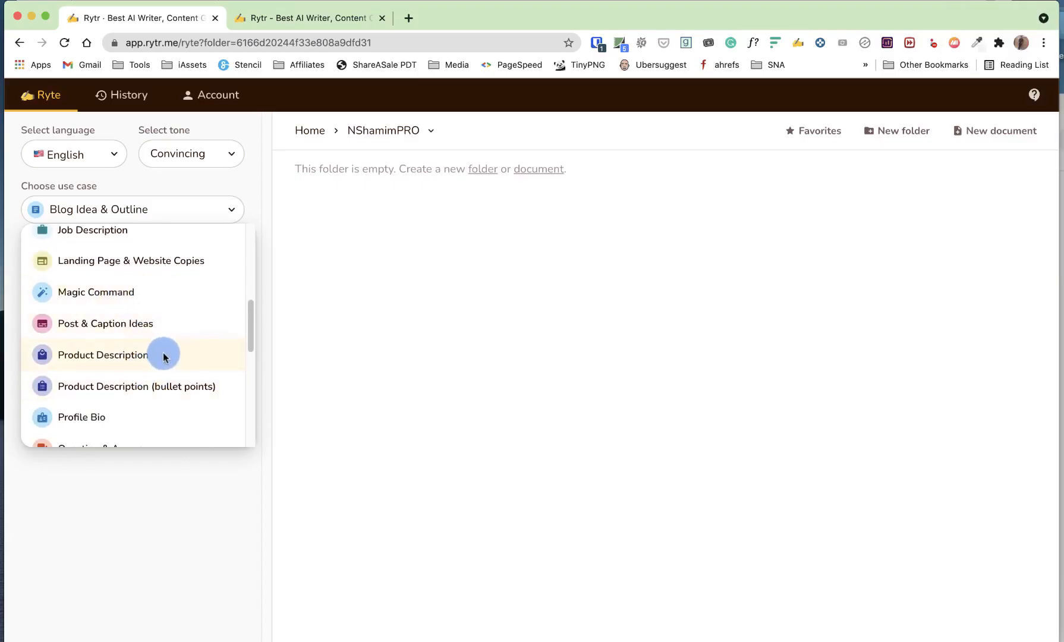
pyautogui.scroll(-2, 164, 356)
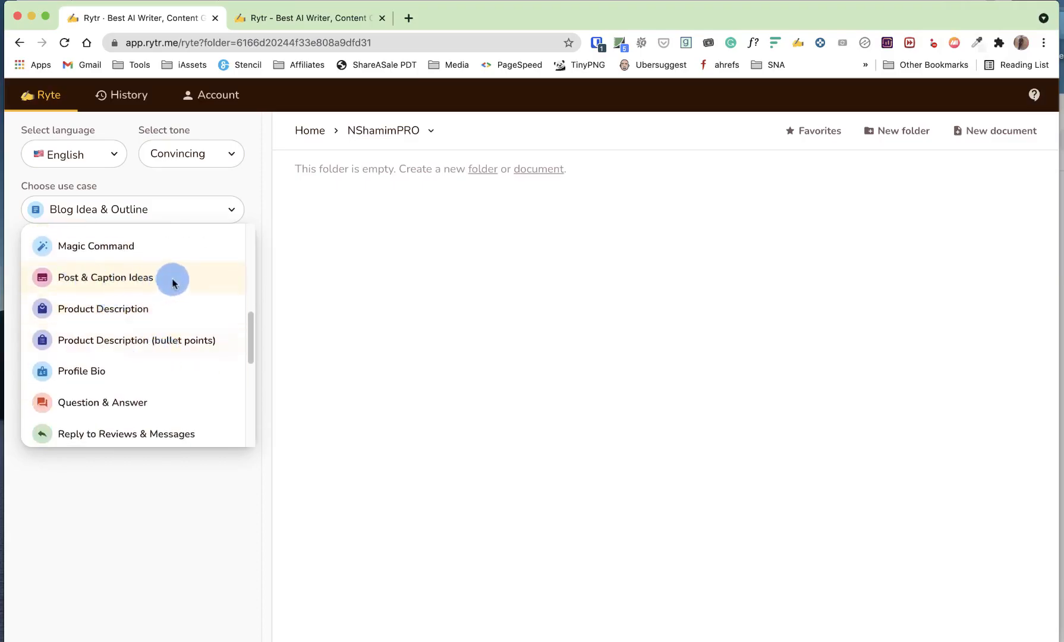
pyautogui.scroll(-5, 136, 422)
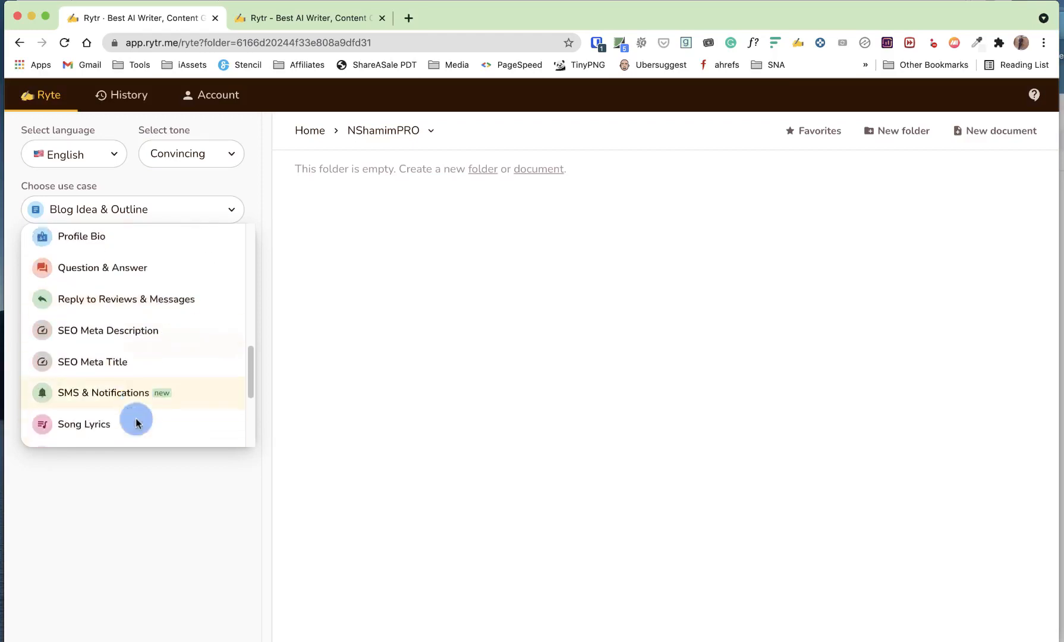
pyautogui.scroll(15, 136, 422)
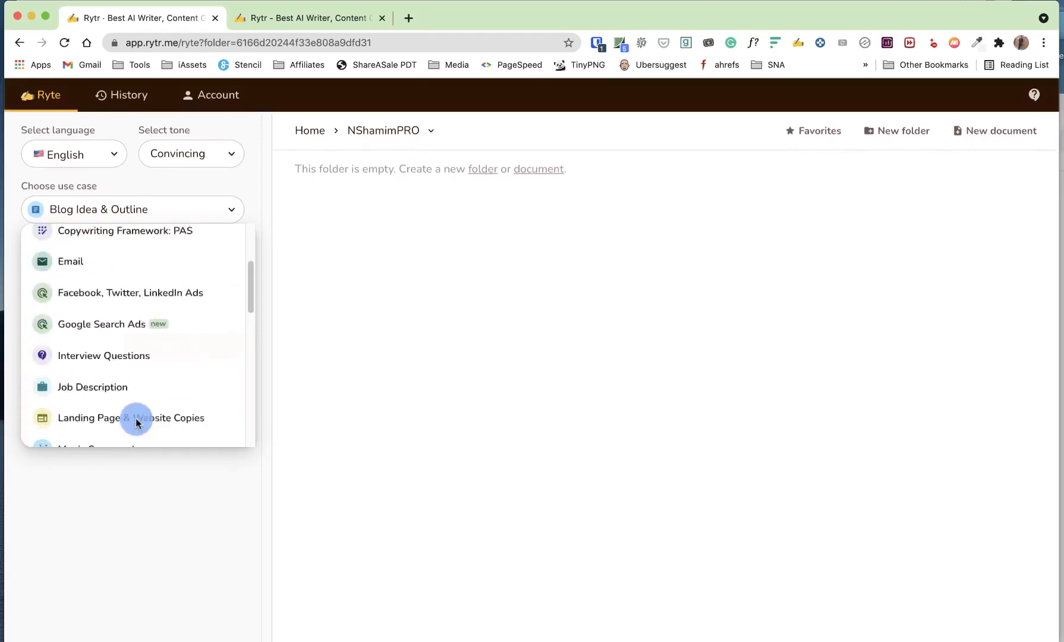
pyautogui.click(132, 526)
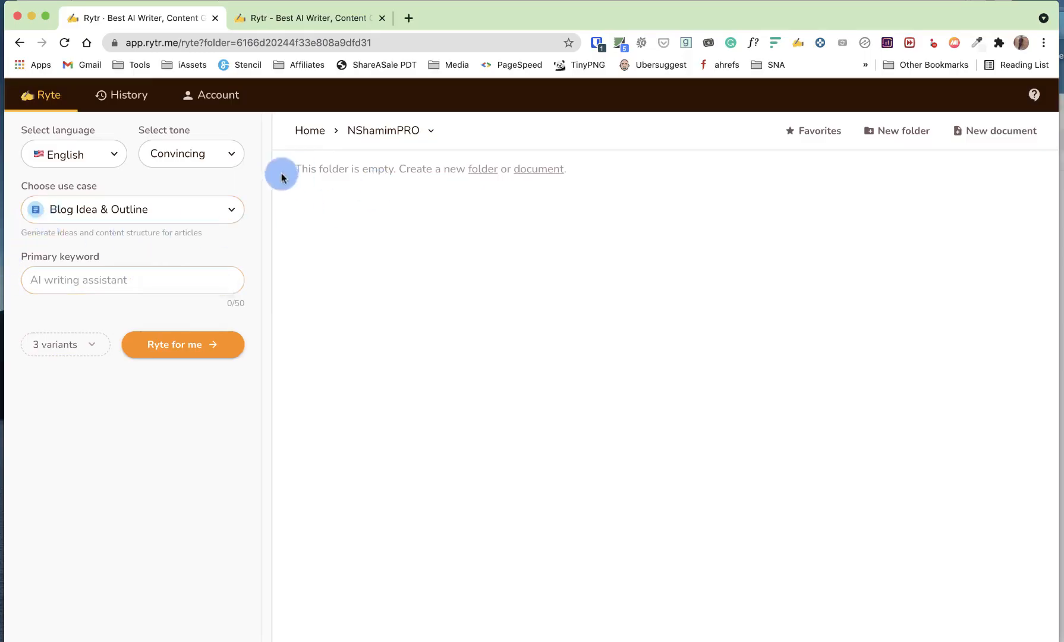
# Step: Paste "Rayon vs Cotton fabric differences" as the primary keyword and generate 3 variants of the blog idea and outline
pyautogui.rightClick(54, 282)
pyautogui.click(100, 366)
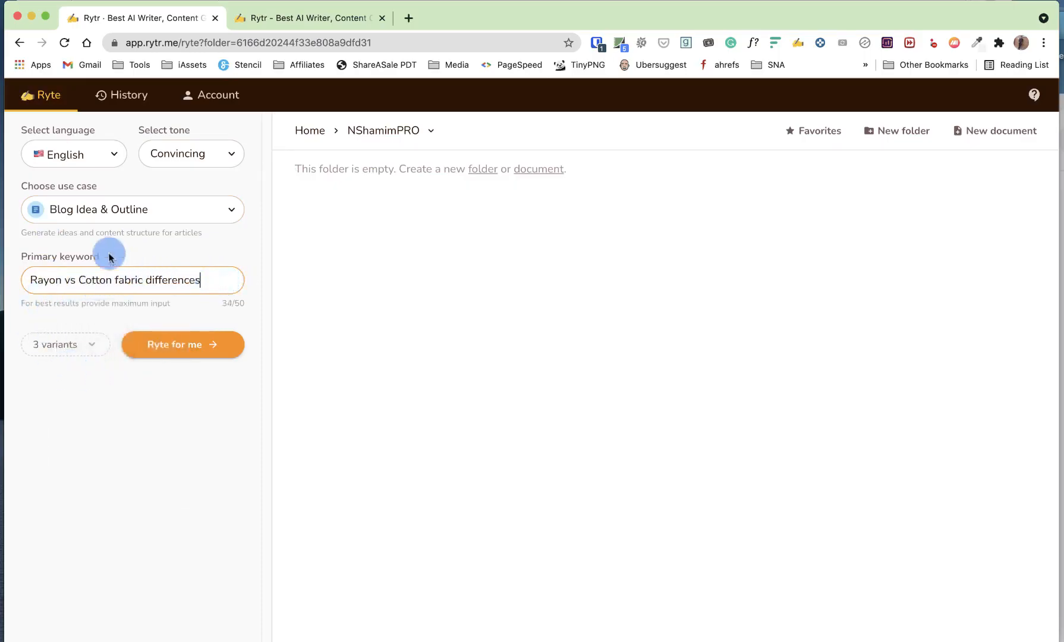
pyautogui.click(63, 347)
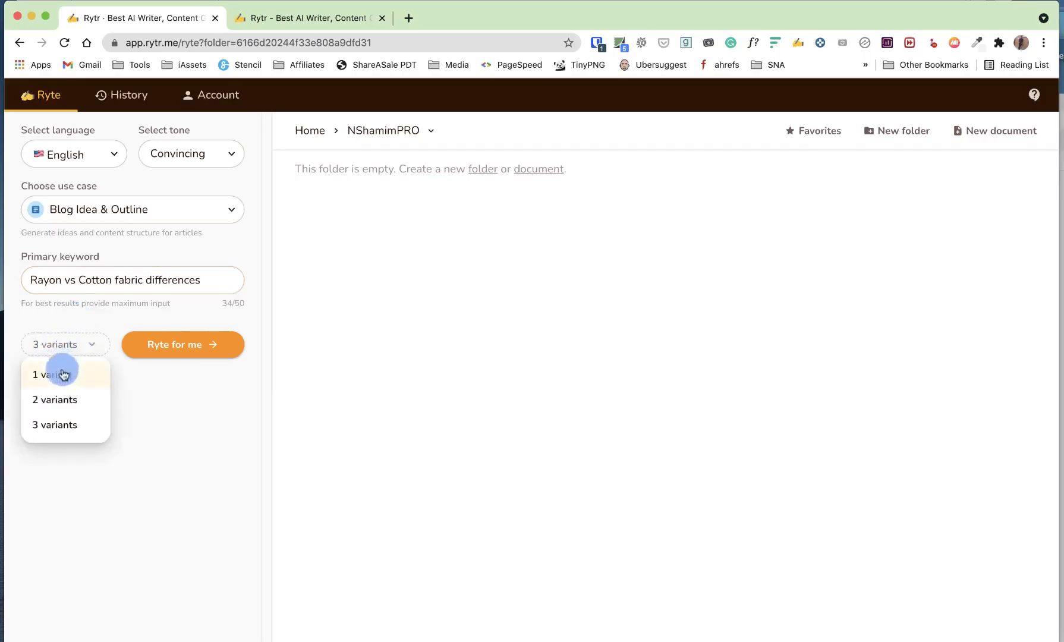
pyautogui.click(202, 350)
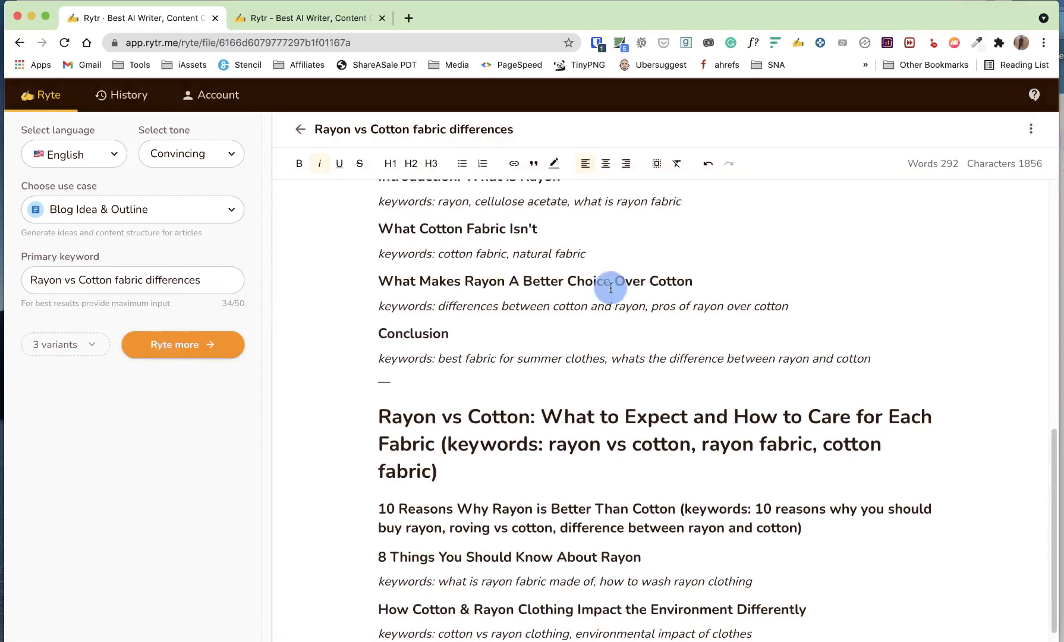
# Step: Examine the titles, section headings and keywords of the generated blog outlines and compare the variants
pyautogui.scroll(10, 610, 287)
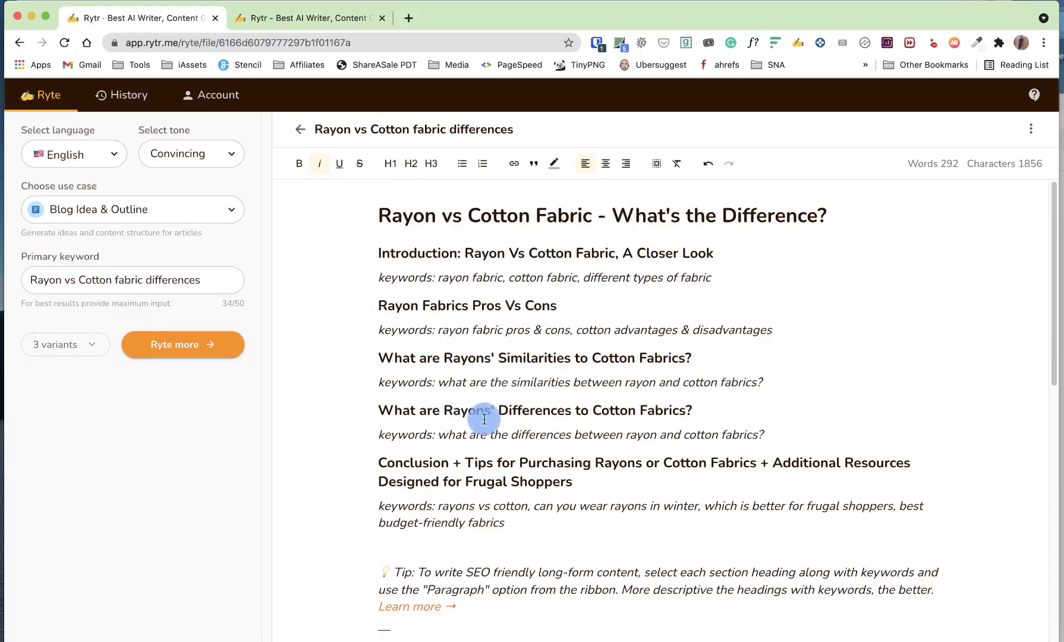
pyautogui.scroll(-3, 483, 420)
pyautogui.scroll(-6, 499, 410)
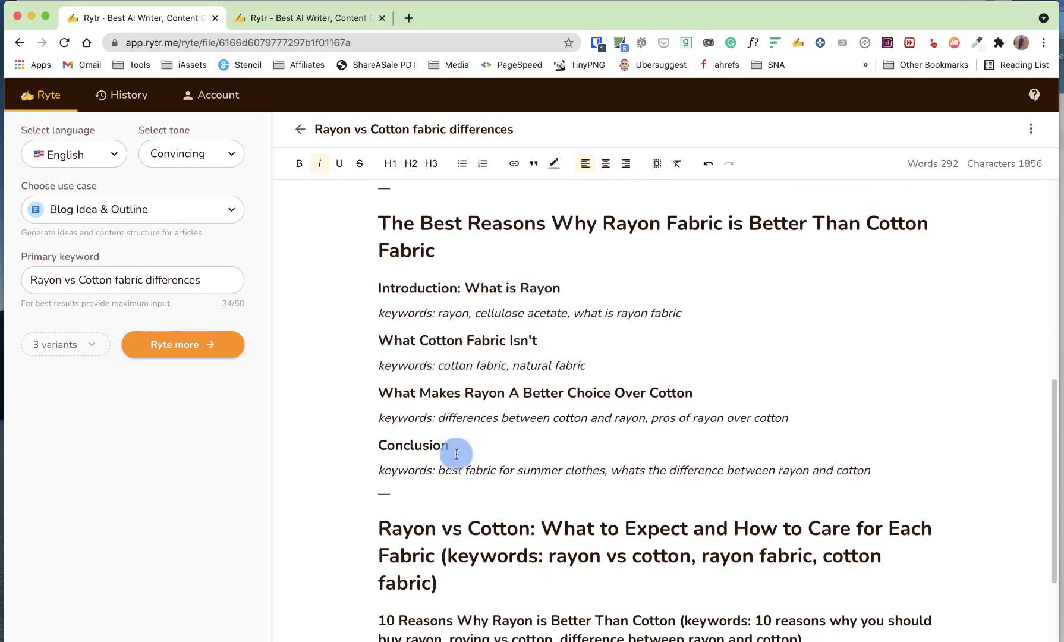
pyautogui.scroll(-2, 452, 452)
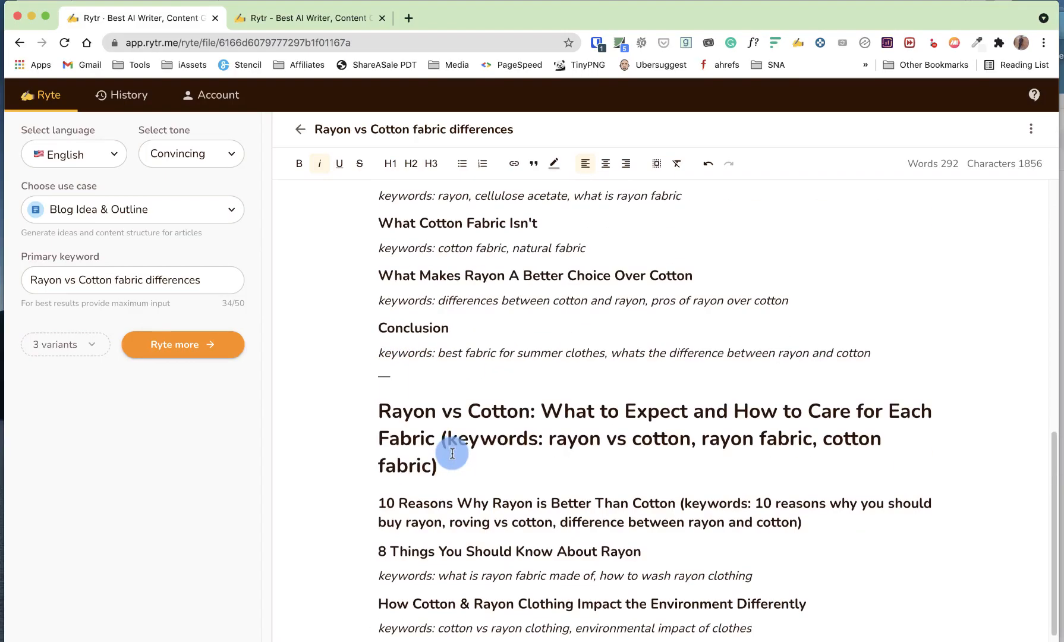
pyautogui.scroll(4, 452, 453)
pyautogui.scroll(-2, 452, 452)
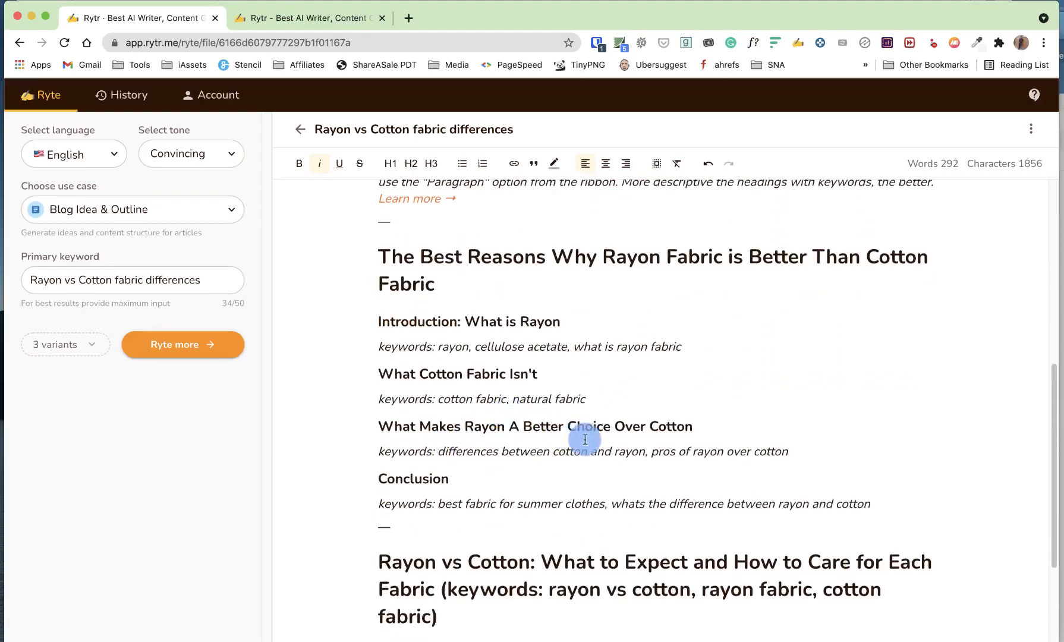
pyautogui.scroll(7, 506, 301)
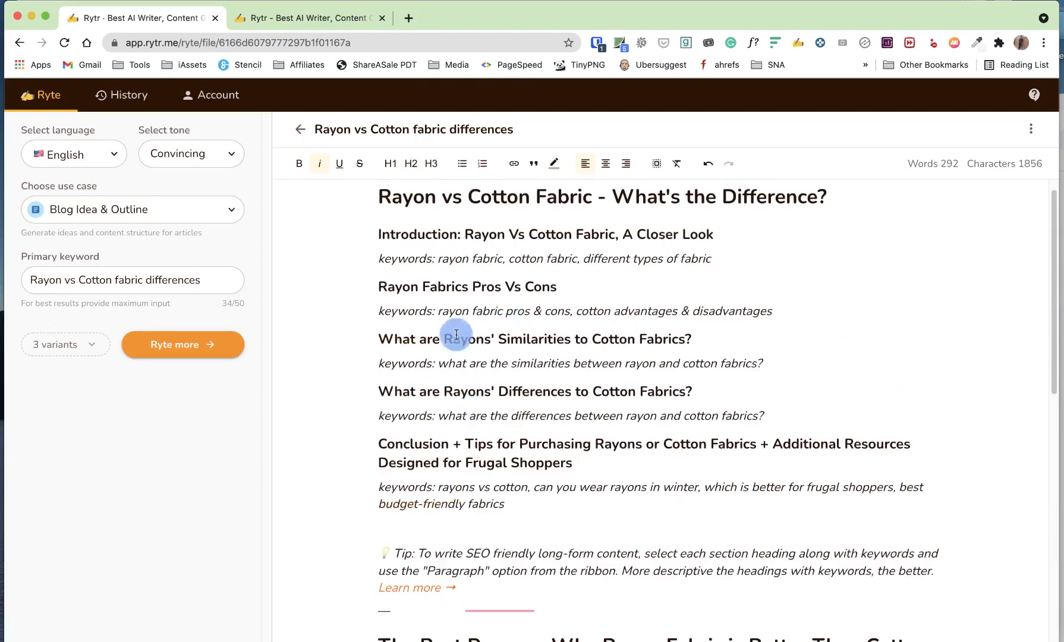
pyautogui.scroll(-7, 457, 335)
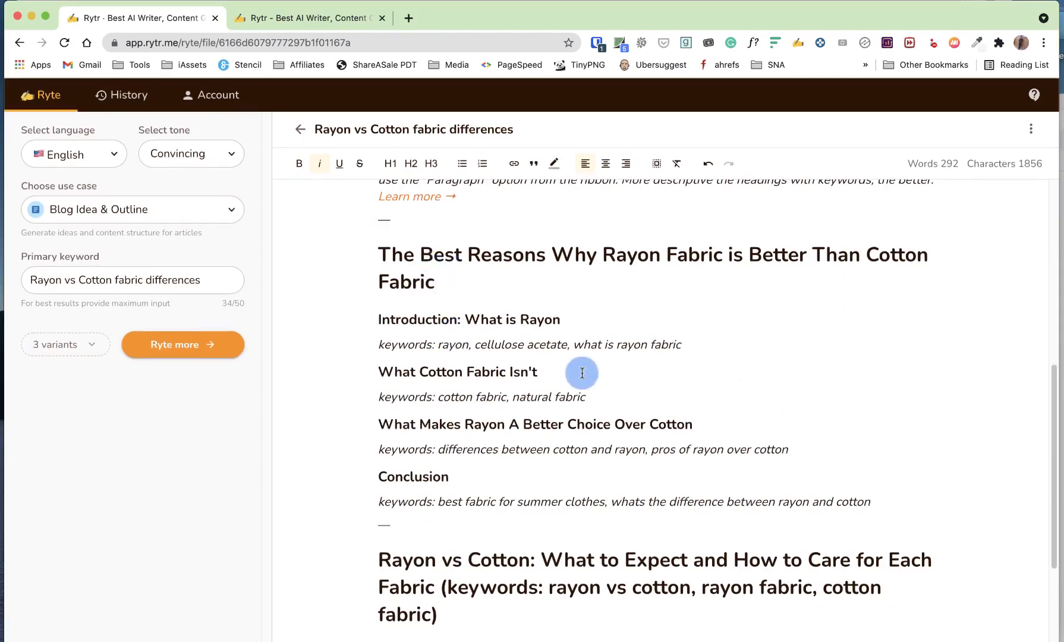
pyautogui.scroll(-3, 580, 371)
pyautogui.scroll(9, 508, 261)
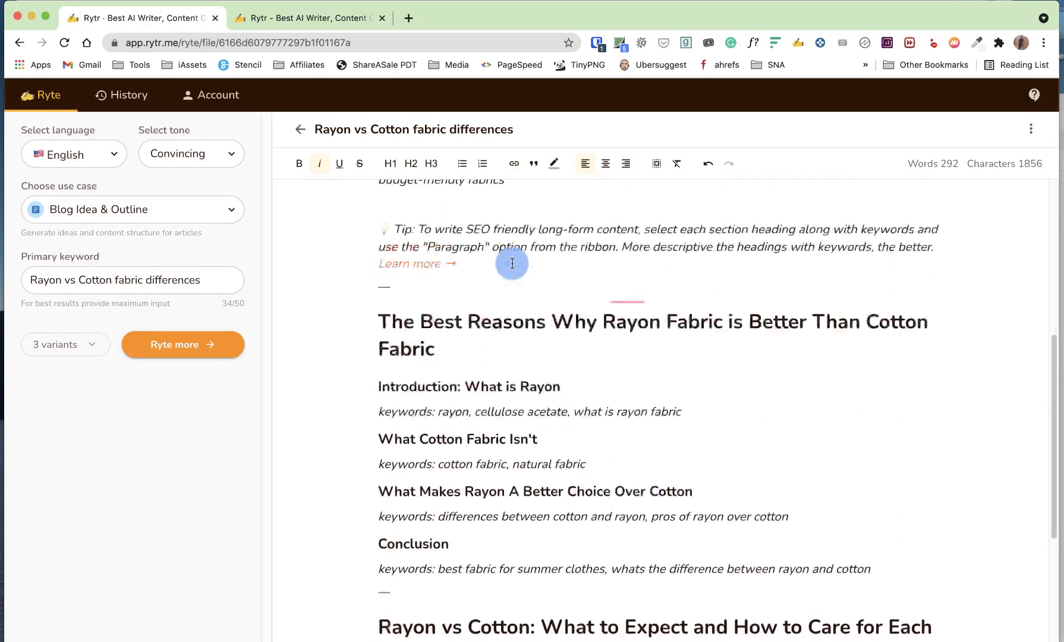
pyautogui.scroll(-4, 642, 466)
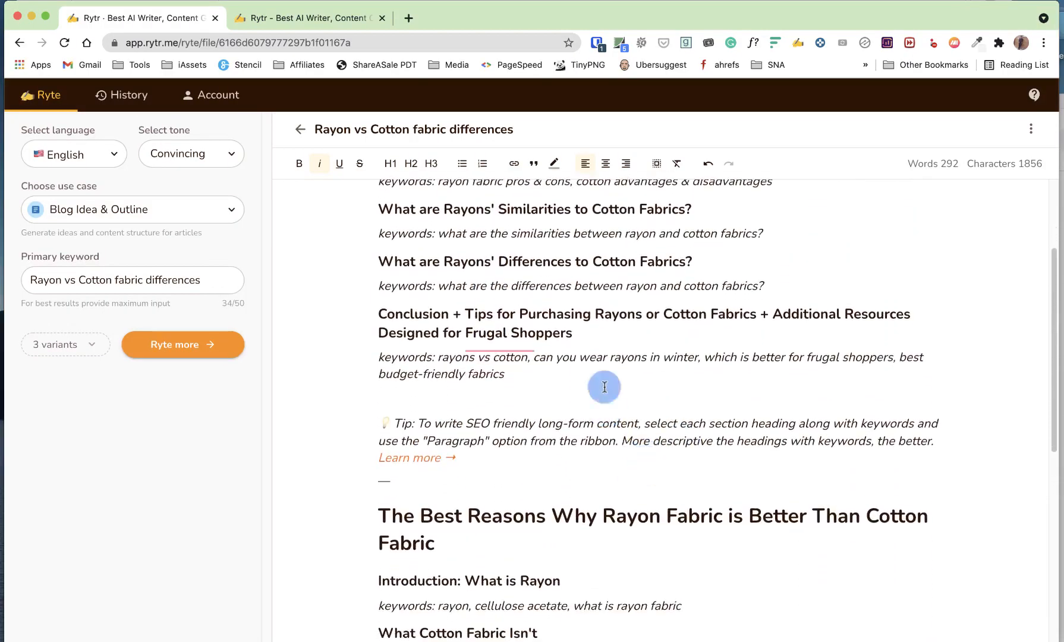
pyautogui.scroll(-2, 565, 380)
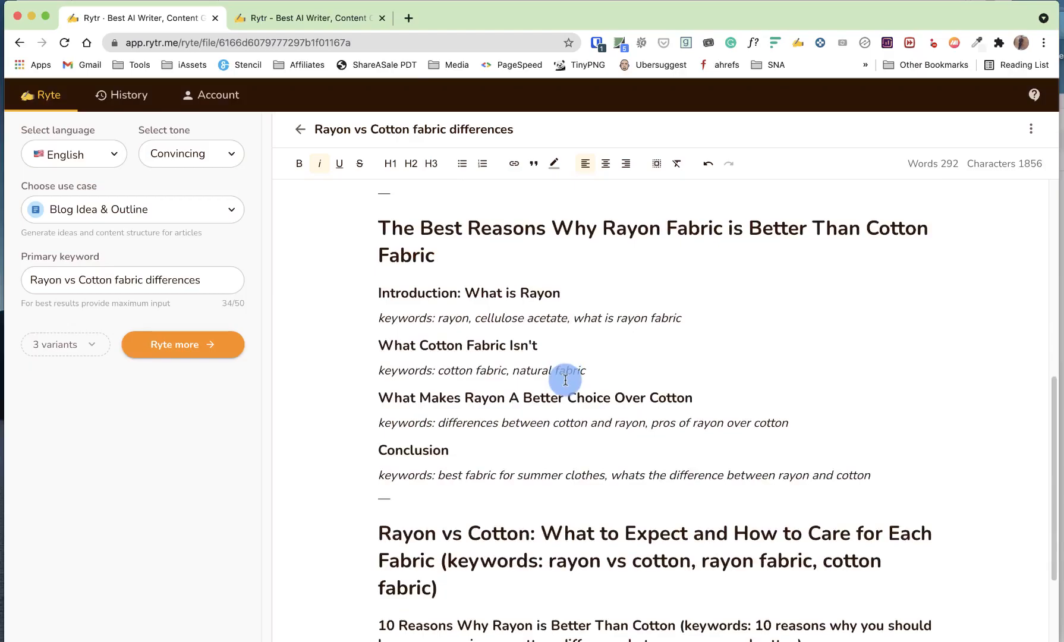
pyautogui.scroll(6, 566, 380)
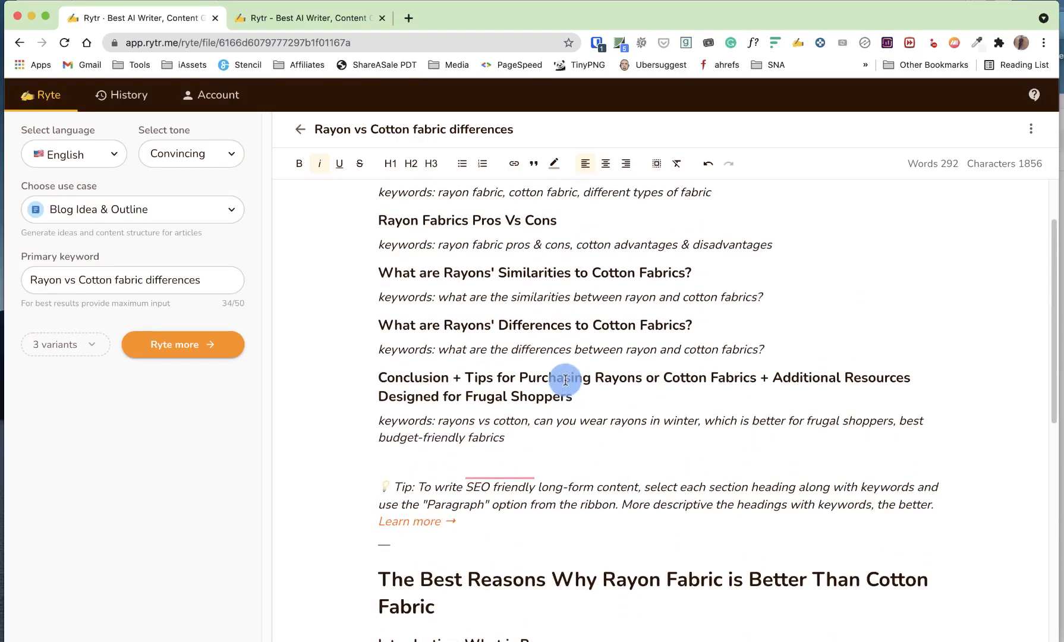
pyautogui.scroll(-10, 565, 379)
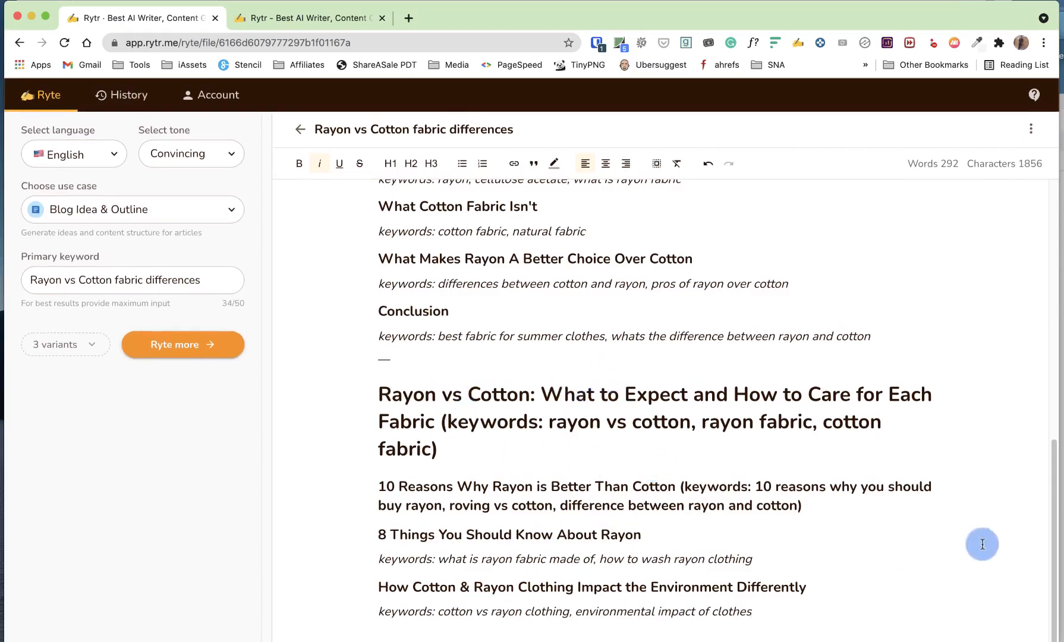
# Step: Move the "10 Reasons Why Rayon is Better Than Cotton" heading with its keywords from the third outline to just above the first outline's conclusion
pyautogui.moveTo(843, 513); pyautogui.dragTo(362, 496)
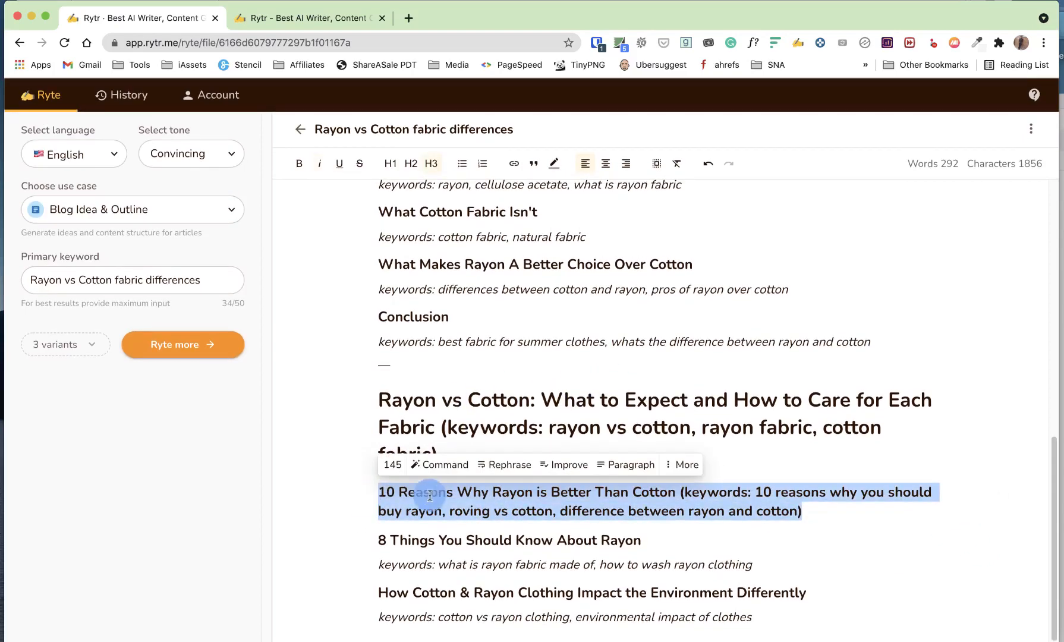
pyautogui.rightClick(440, 511)
pyautogui.click(452, 469)
pyautogui.scroll(6, 455, 481)
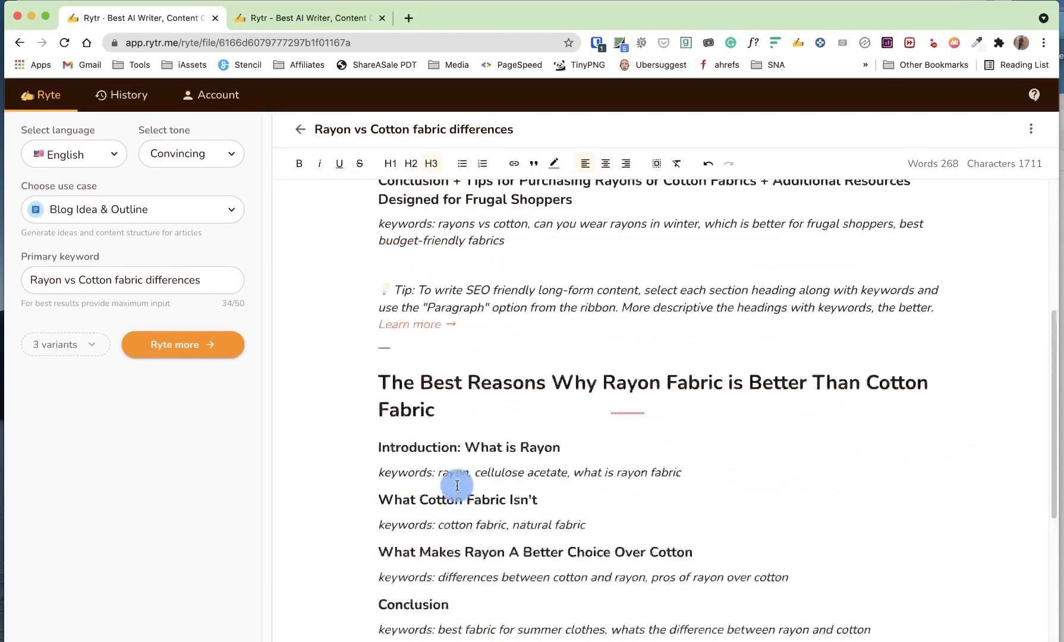
pyautogui.scroll(2, 457, 485)
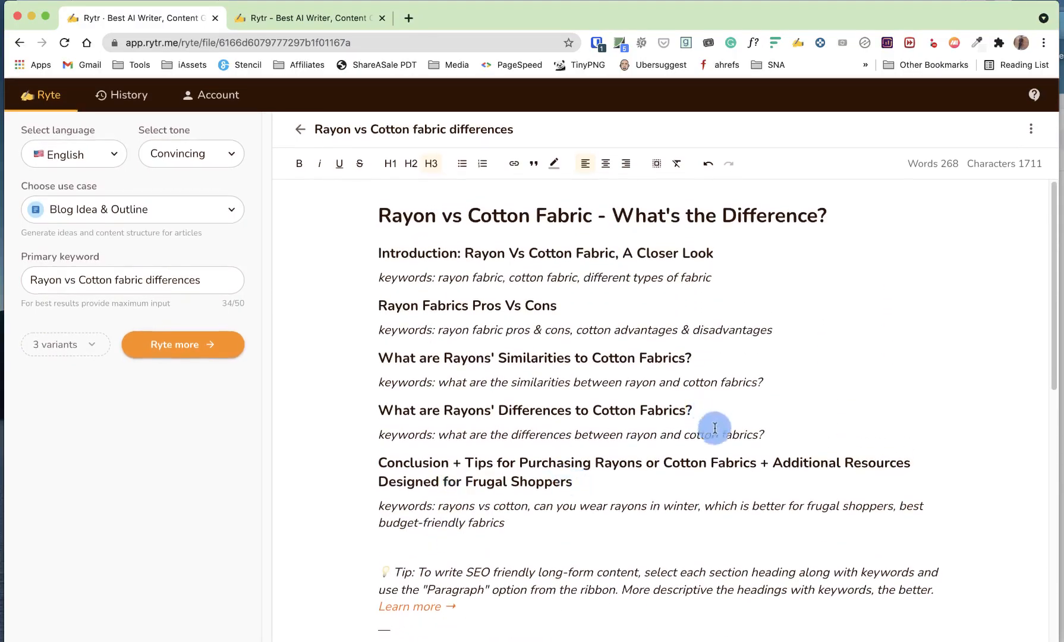
pyautogui.click(788, 432)
pyautogui.press('Return')
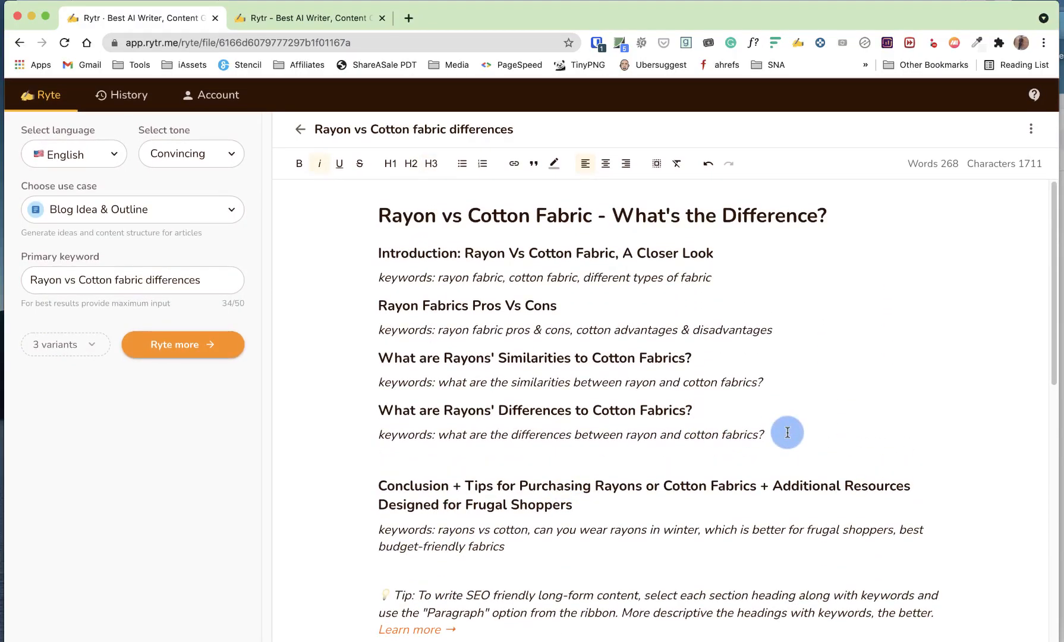
pyautogui.press('super+v')
pyautogui.scroll(-1, 732, 478)
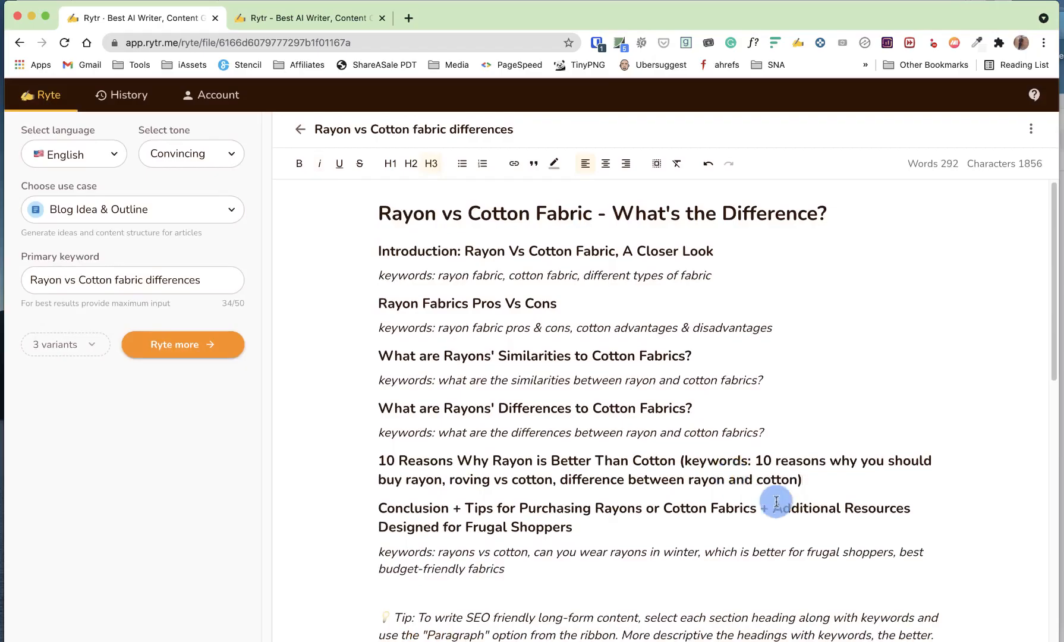
# Step: Move the "How Cotton & Rayon Clothing Impact the Environment Differently" section with its keywords below the "10 Reasons" heading in the first outline
pyautogui.press('Return')
pyautogui.press('Return')
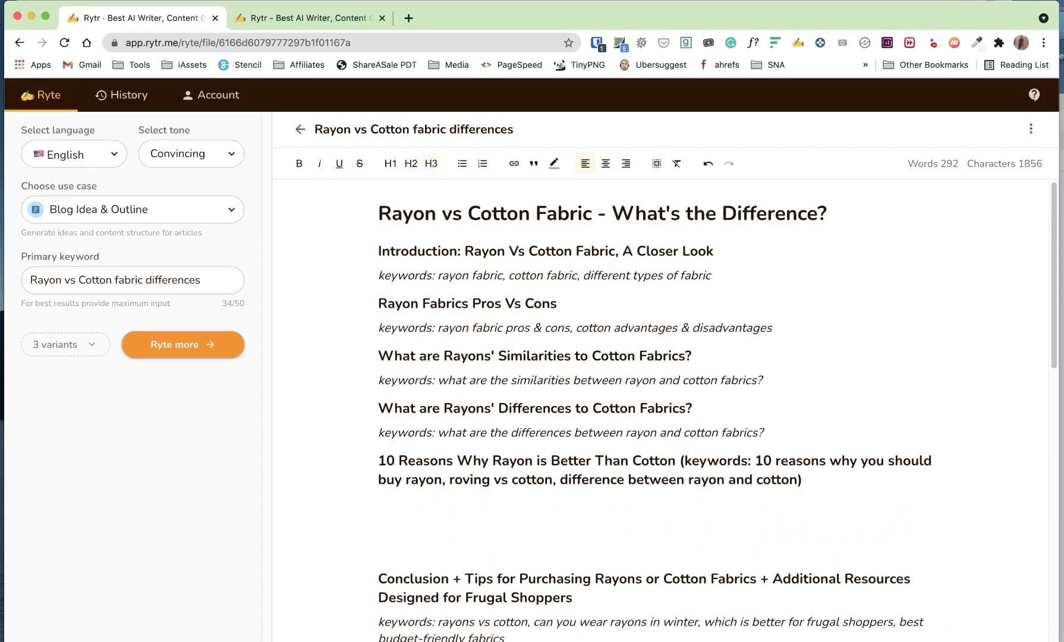
pyautogui.scroll(-10, 775, 501)
pyautogui.scroll(8, 775, 501)
pyautogui.scroll(-15, 775, 501)
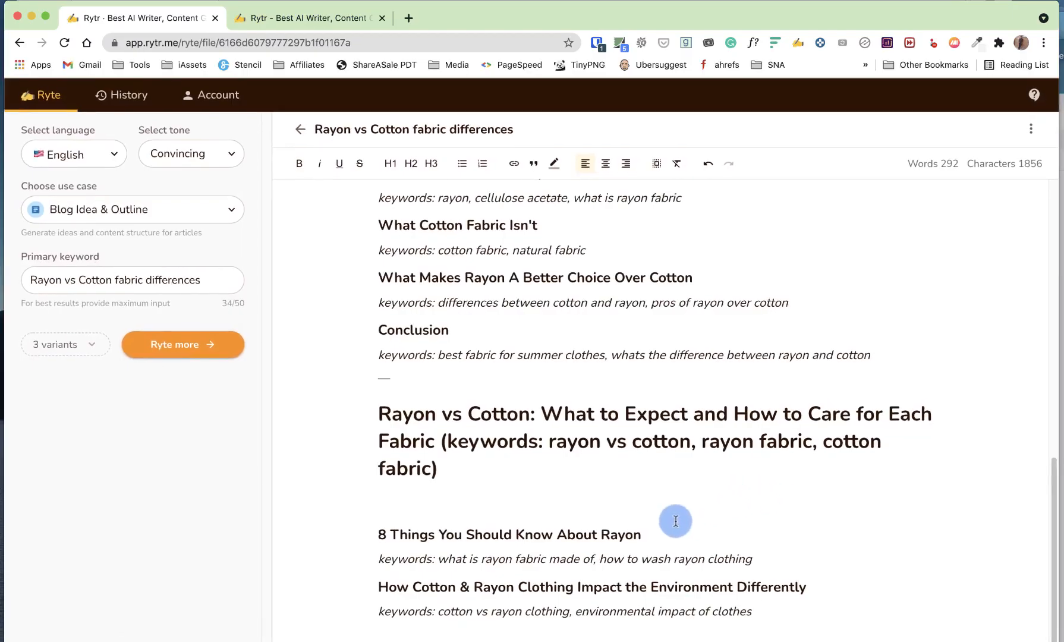
pyautogui.moveTo(453, 598); pyautogui.dragTo(371, 586)
pyautogui.press('super+c')
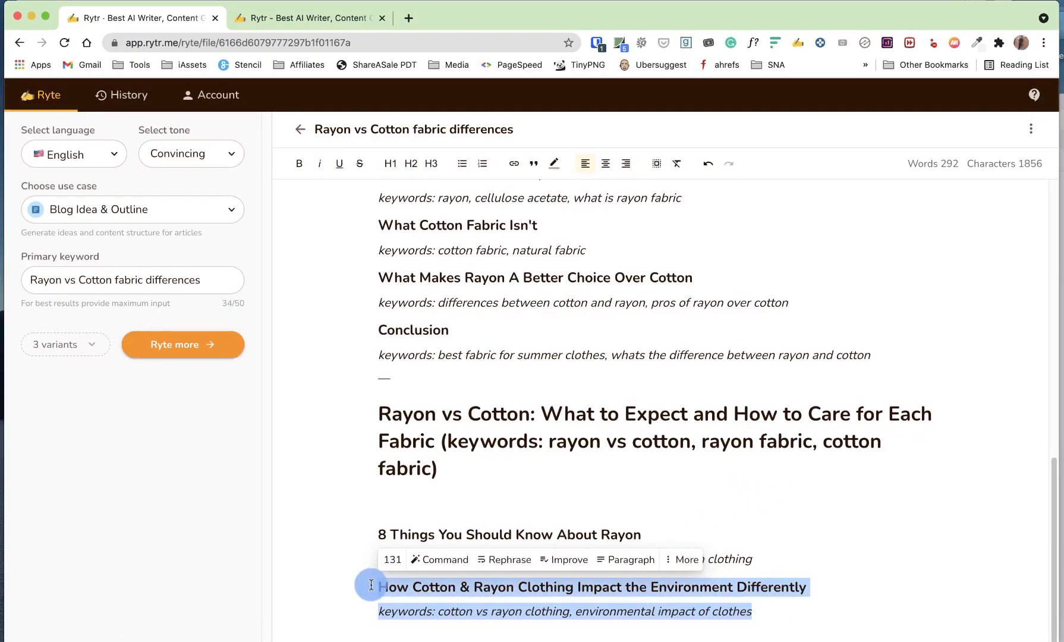
pyautogui.press('BackSpace')
pyautogui.scroll(10, 623, 466)
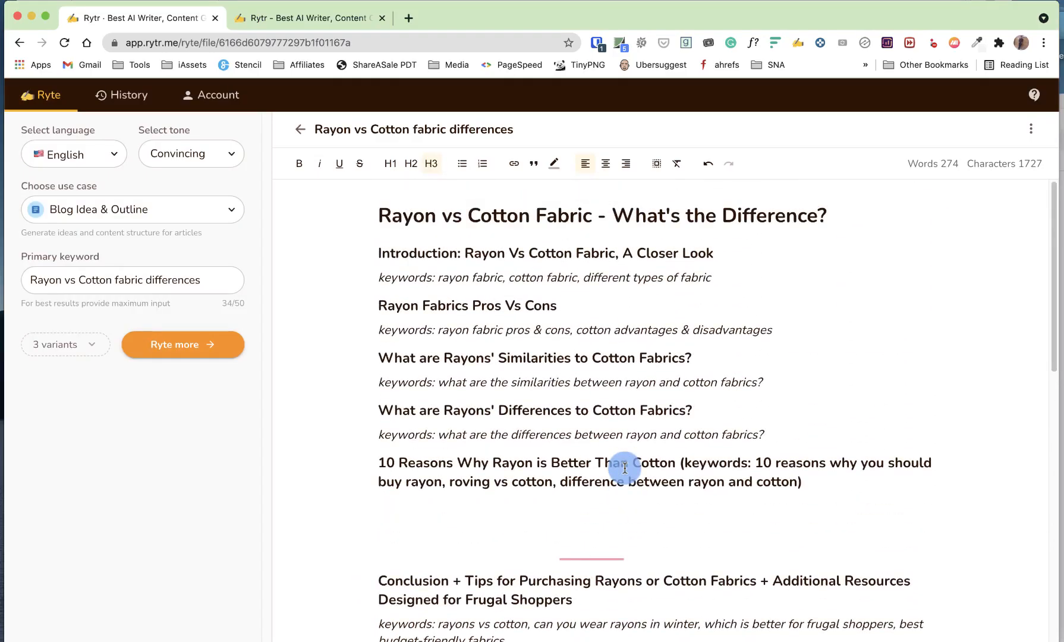
pyautogui.click(405, 503)
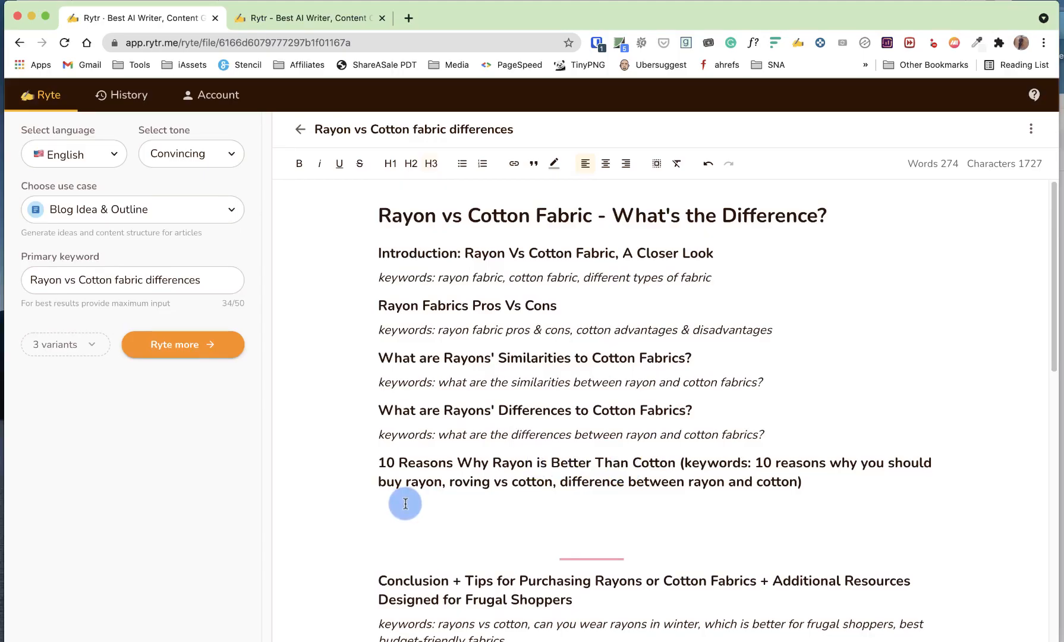
pyautogui.press('super+v')
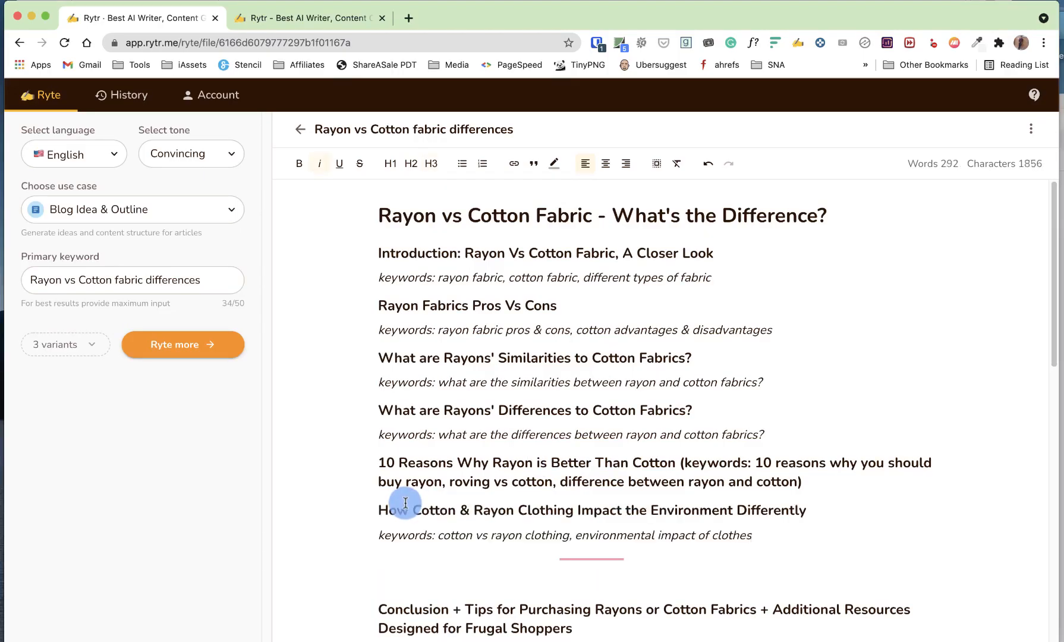
# Step: Add a blank line below the "10 Reasons" heading and cut "What Makes Rayon A Better Choice Over Cotton" with its keywords from the second outline
pyautogui.click(812, 483)
pyautogui.press('Return')
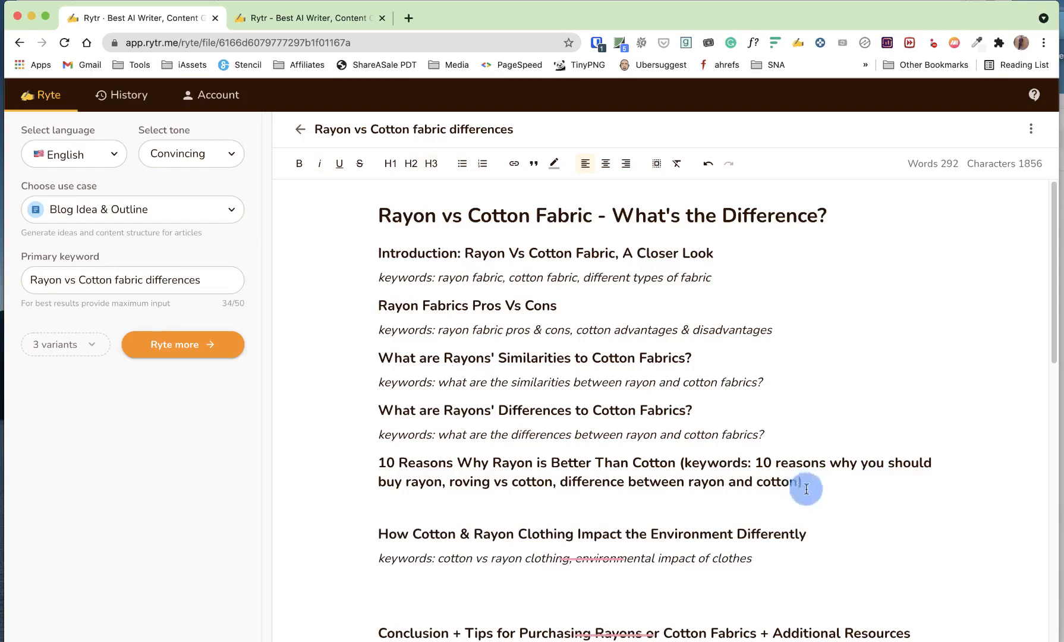
pyautogui.scroll(-5, 837, 492)
pyautogui.scroll(-4, 840, 493)
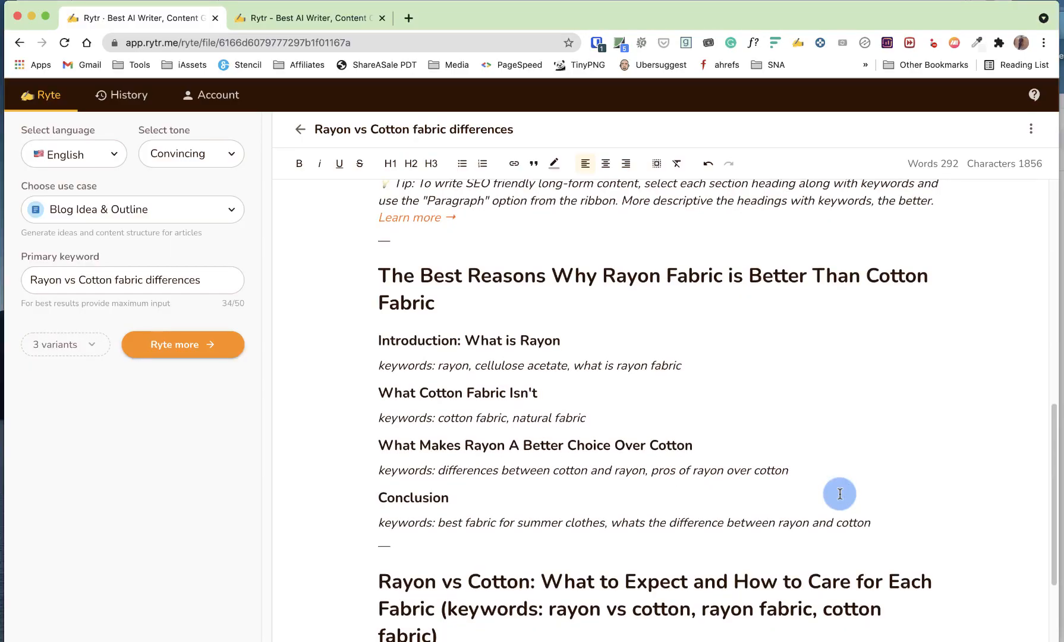
pyautogui.scroll(10, 840, 494)
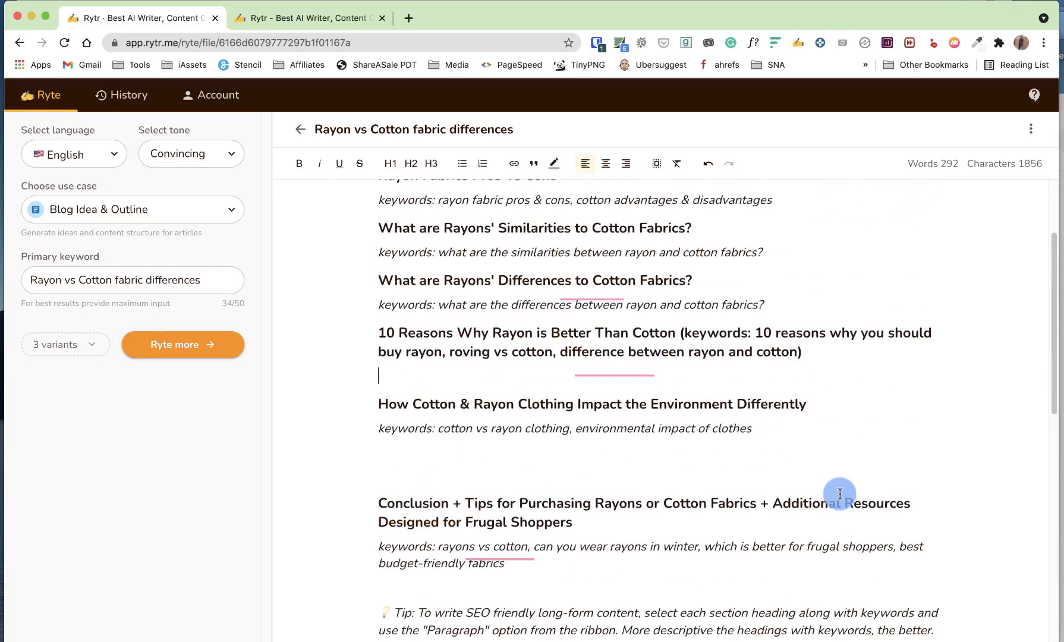
pyautogui.scroll(-10, 840, 493)
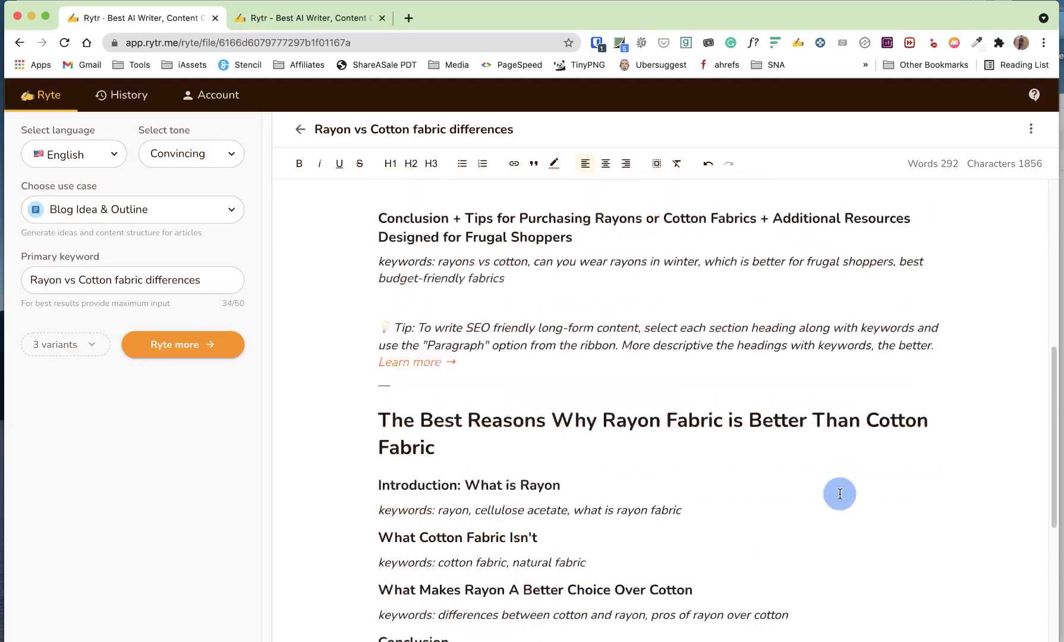
pyautogui.scroll(-2, 840, 494)
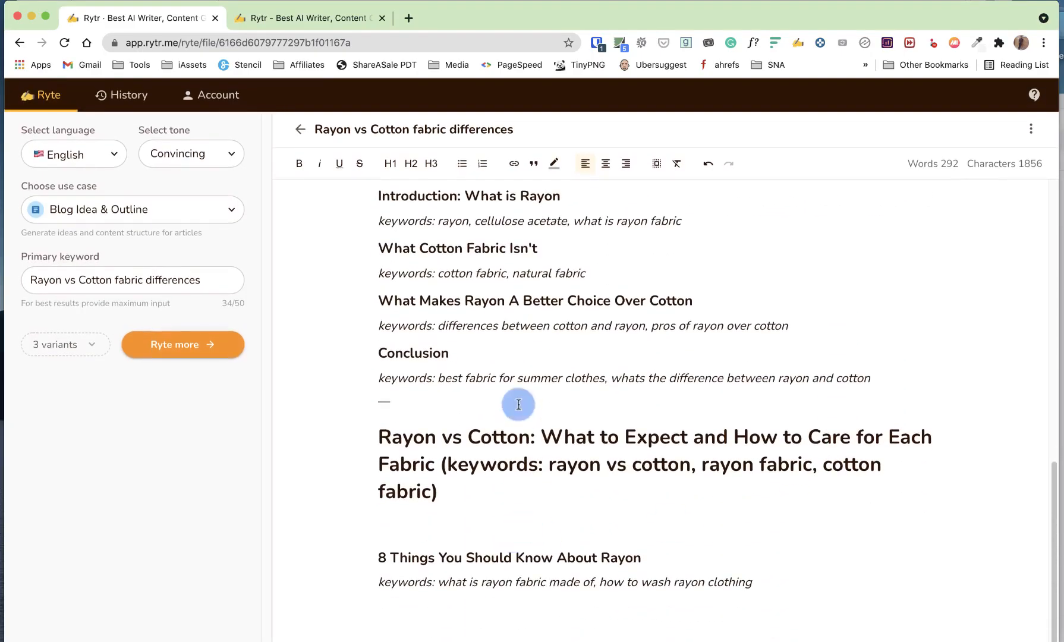
pyautogui.scroll(2, 518, 404)
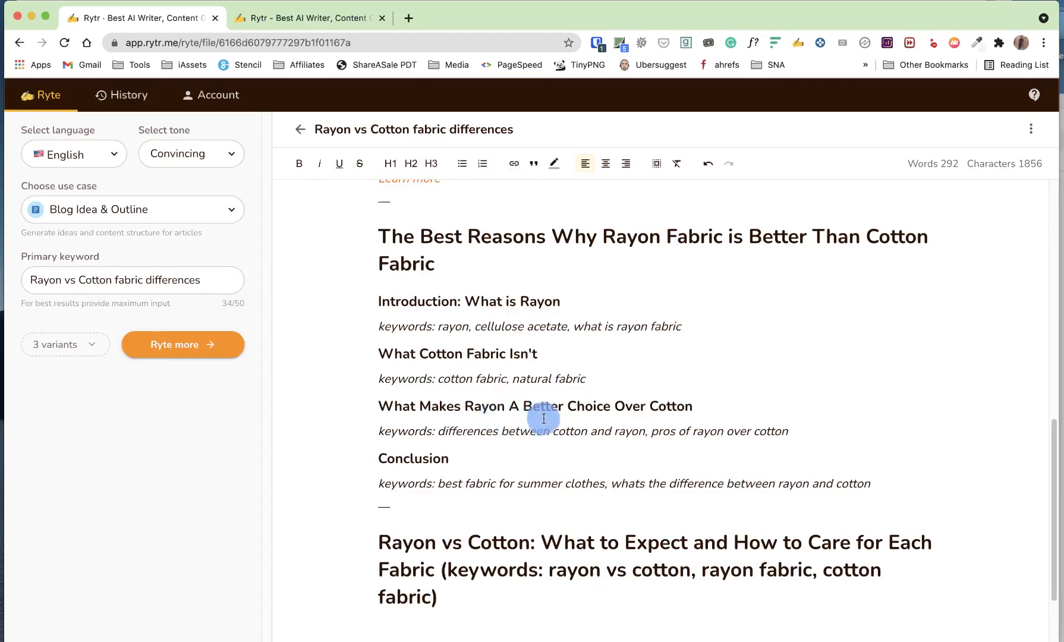
pyautogui.scroll(5, 543, 419)
pyautogui.scroll(-6, 544, 419)
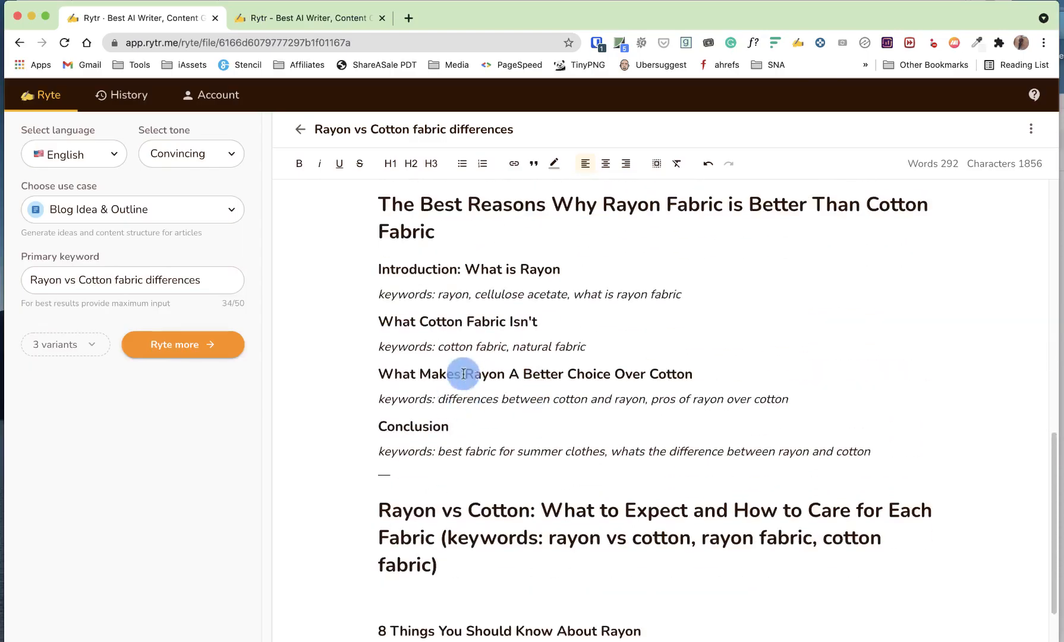
pyautogui.moveTo(808, 399); pyautogui.dragTo(335, 373)
pyautogui.press('super+c')
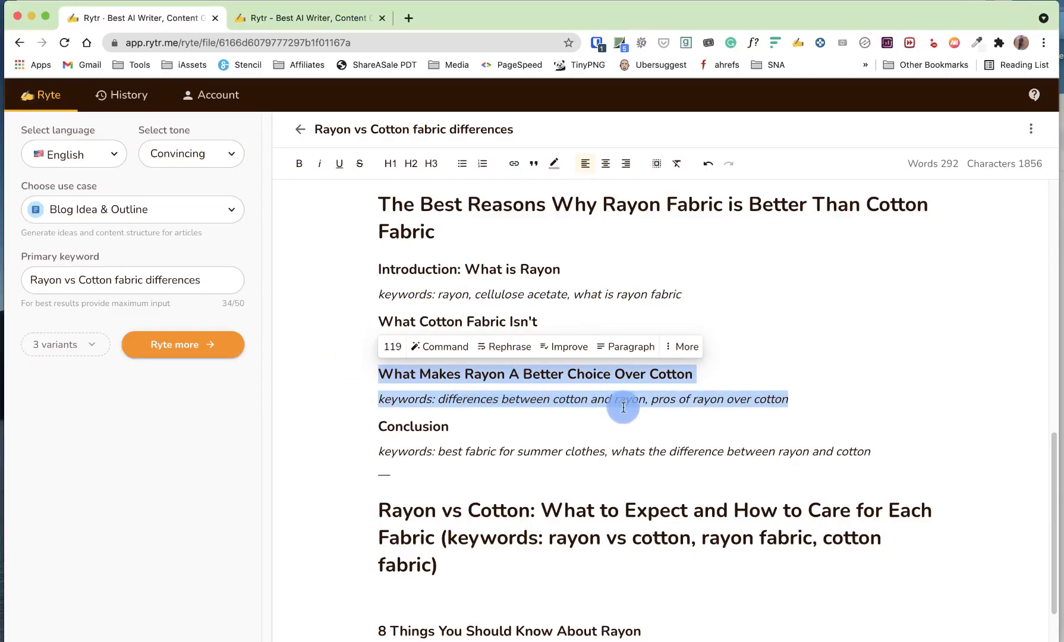
pyautogui.press('BackSpace')
# Step: Paste the cut section directly below the first outline's "10 Reasons" heading and remove the extra blank line after it
pyautogui.scroll(5, 622, 408)
pyautogui.scroll(6, 622, 408)
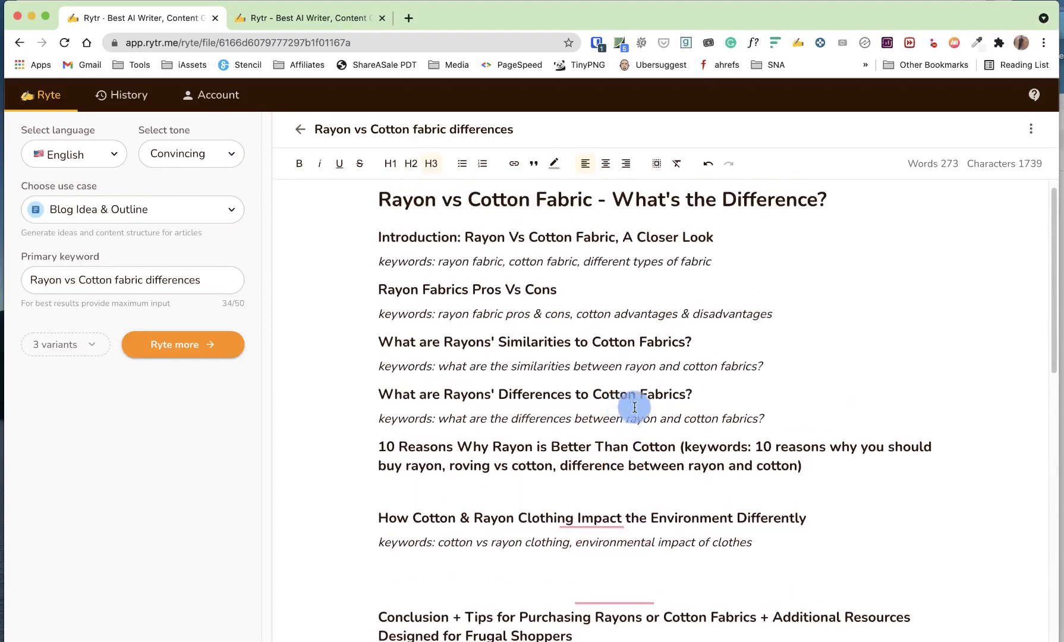
pyautogui.click(821, 463)
pyautogui.press('Return')
pyautogui.press('super+v')
pyautogui.scroll(-4, 571, 370)
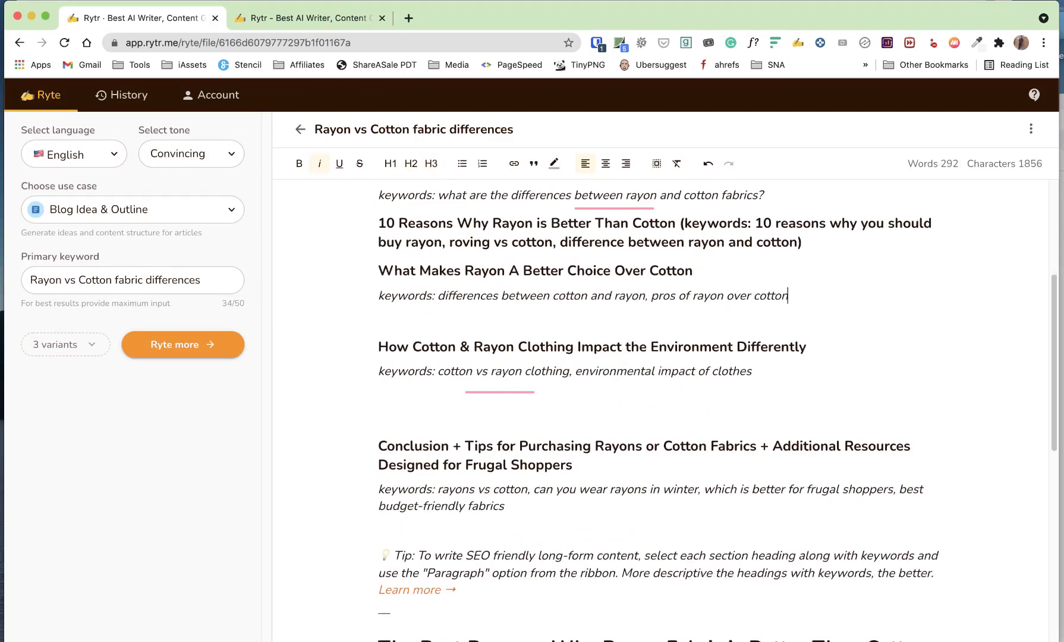
pyautogui.scroll(2, 571, 370)
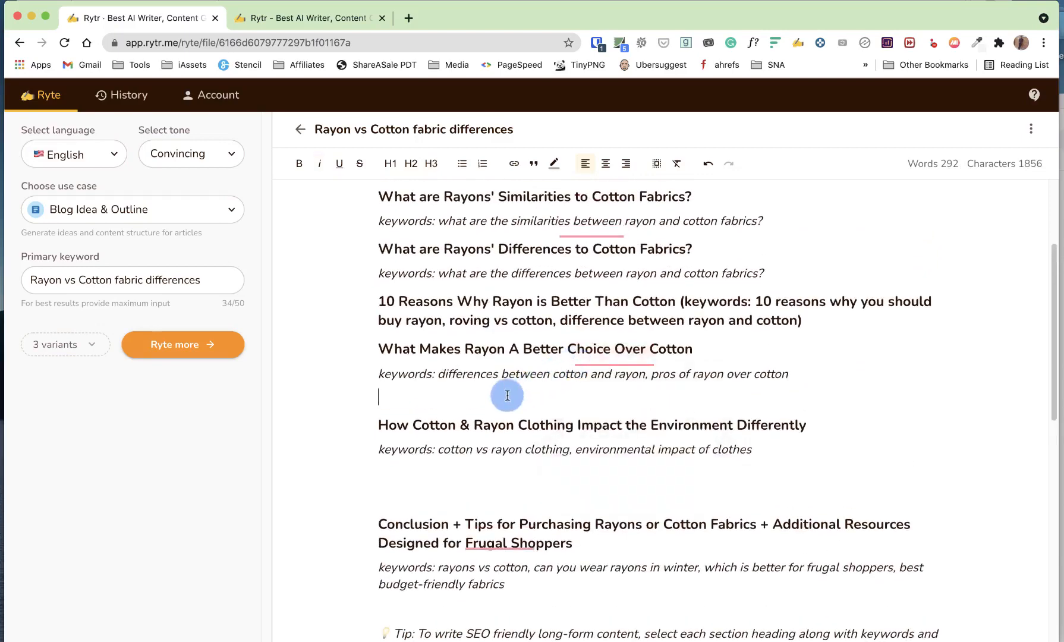
pyautogui.press('BackSpace')
# Step: Move "Introduction: What is Rayon" with its keywords from the second outline to below the first outline's introduction
pyautogui.scroll(-10, 507, 396)
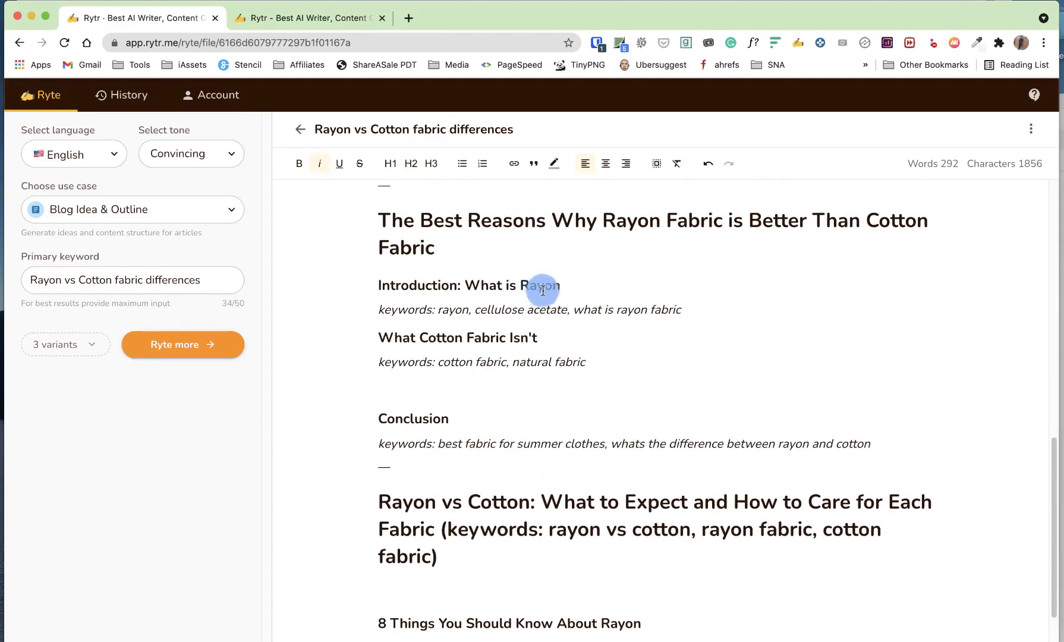
pyautogui.scroll(11, 542, 290)
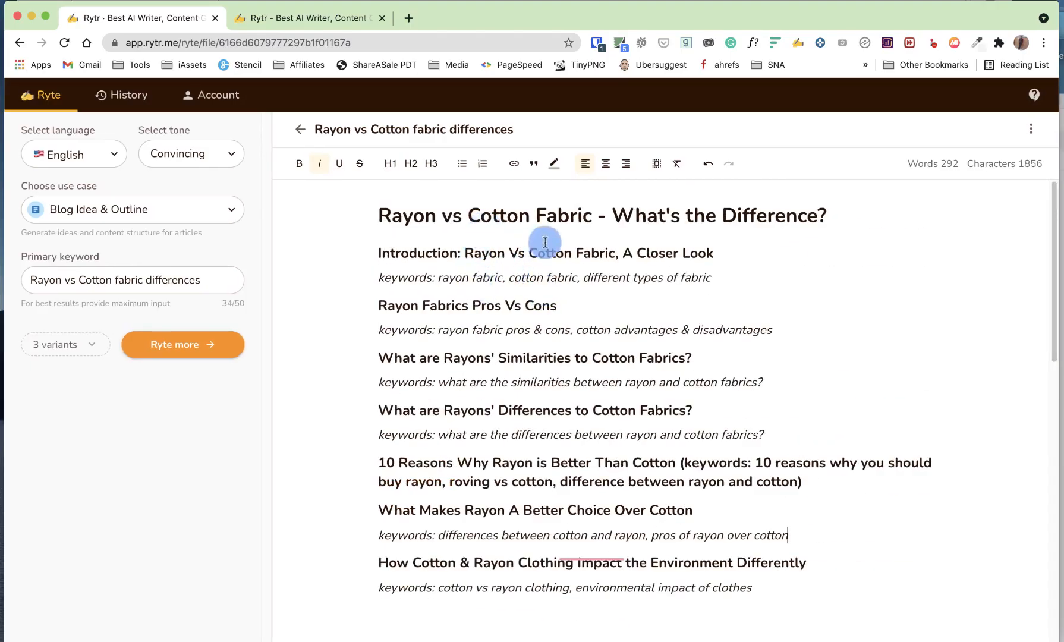
pyautogui.scroll(-12, 544, 243)
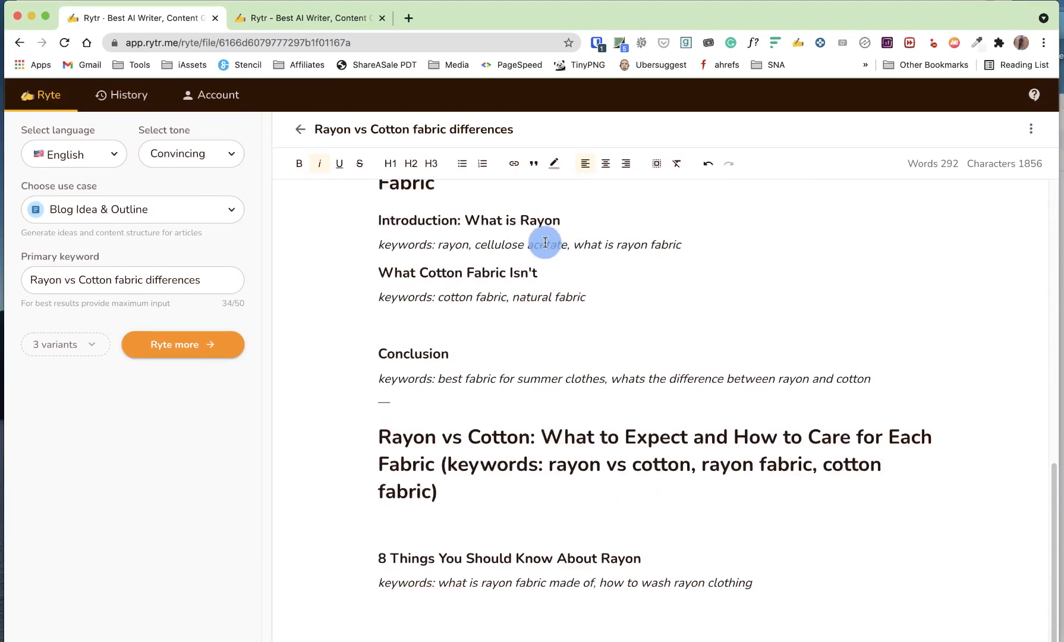
pyautogui.scroll(3, 544, 243)
pyautogui.moveTo(720, 411); pyautogui.dragTo(366, 377)
pyautogui.hotkey('ctrl', 'c')
pyautogui.press('BackSpace')
pyautogui.scroll(10, 392, 357)
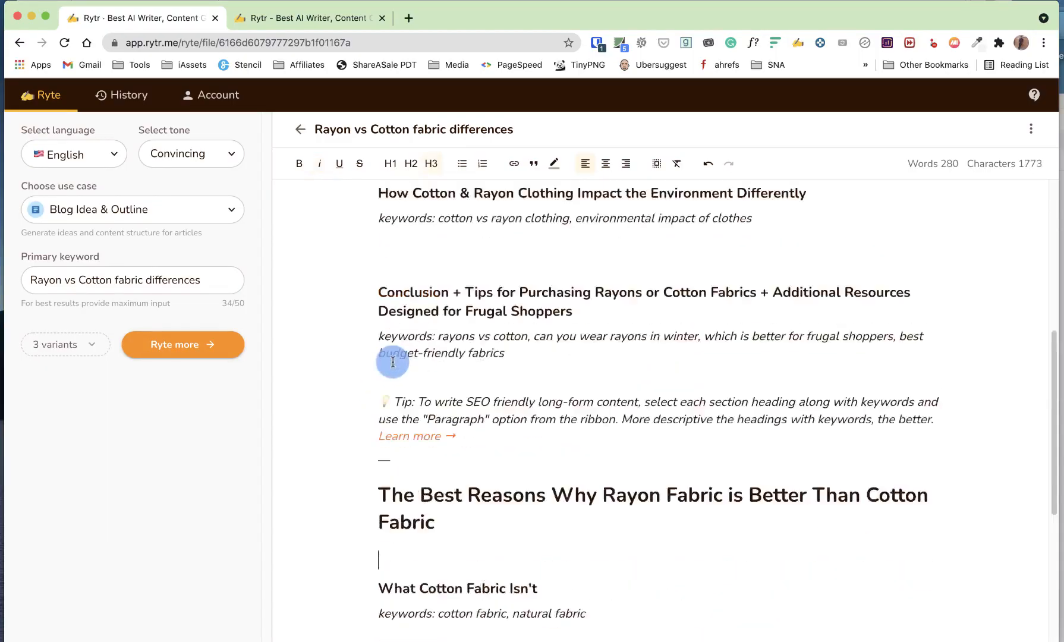
pyautogui.click(727, 279)
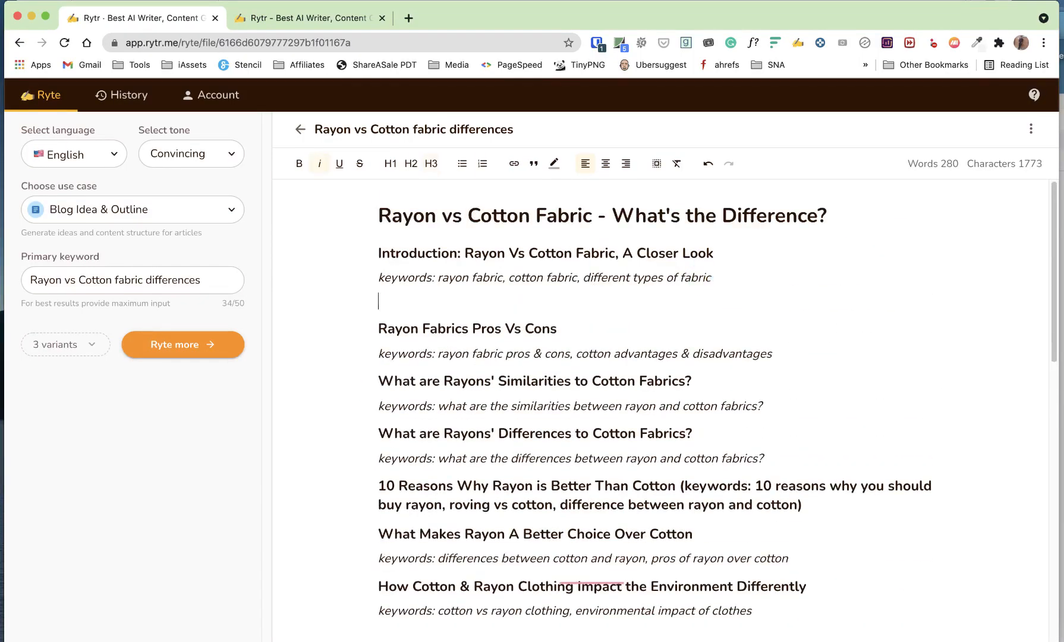
pyautogui.hotkey('ctrl', 'v')
# Step: Paste a second copy of the "What is Rayon" section below the first and change its heading to "Introduction: What is Cotton"
pyautogui.press('Return')
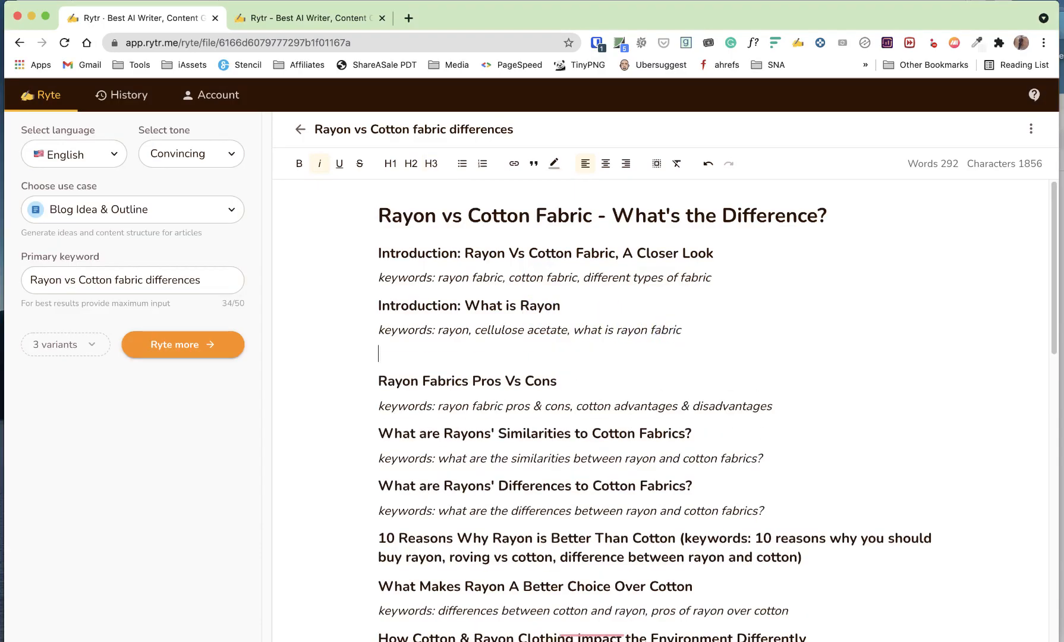
pyautogui.hotkey('ctrl', 'v')
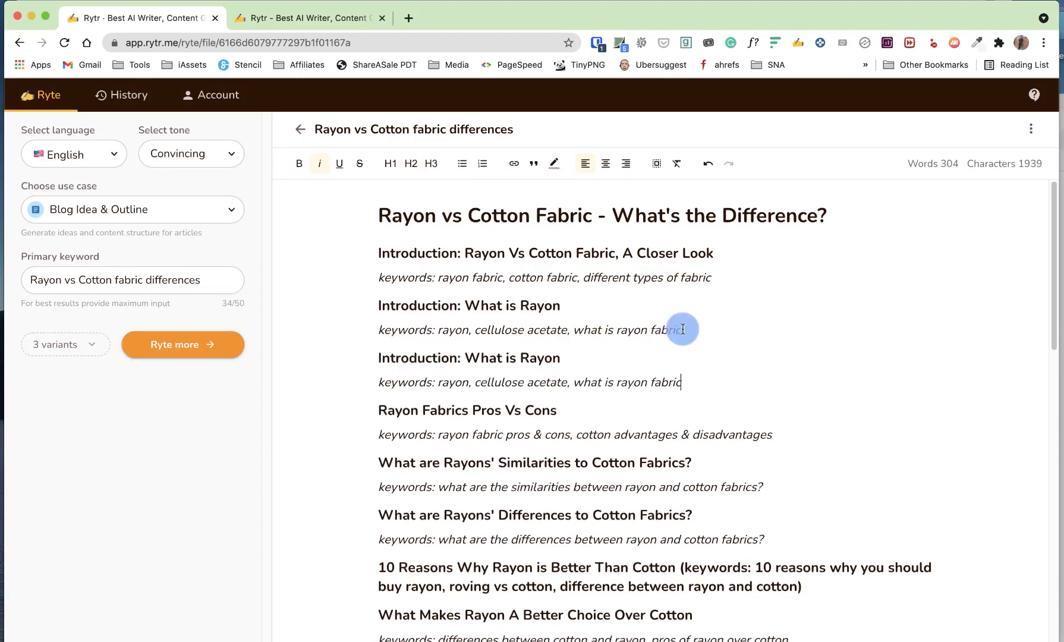
pyautogui.click(561, 358)
pyautogui.press('BackSpace')
pyautogui.press('BackSpace')
pyautogui.press('BackSpace')
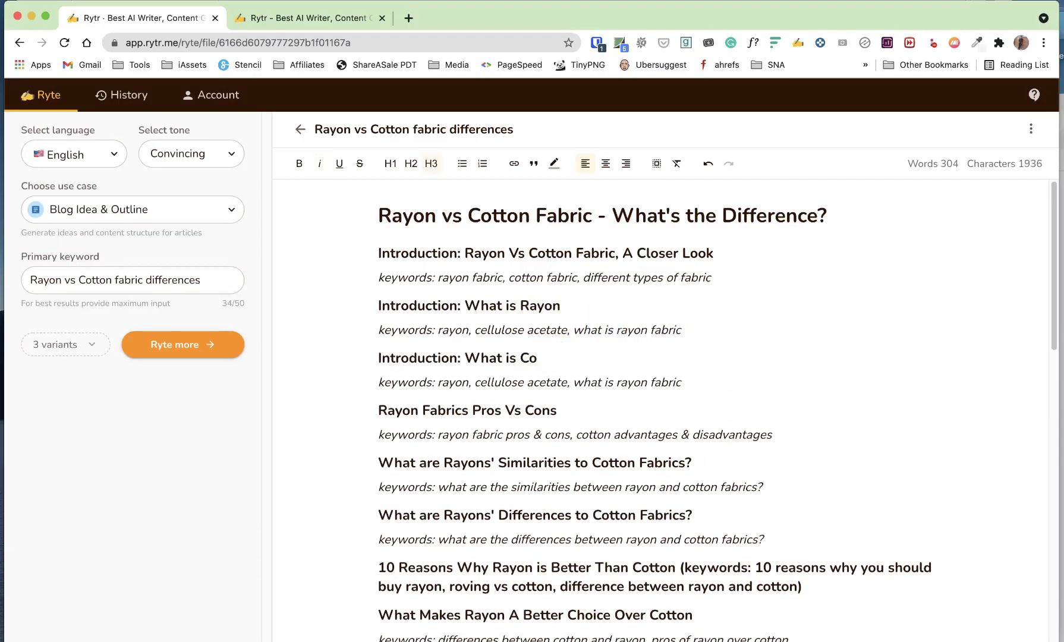
# Step: Change the keywords under "Introduction: What is Cotton" to "cotton, cellulose acetate, what is cotton fabric"
pyautogui.click(646, 384)
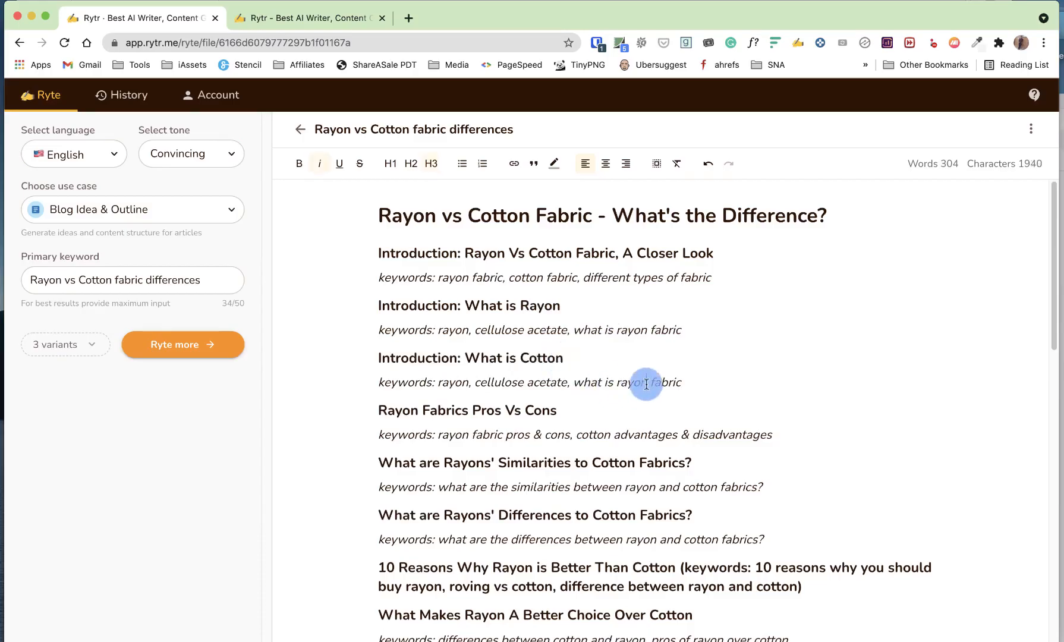
pyautogui.press('BackSpace')
pyautogui.press('BackSpace')
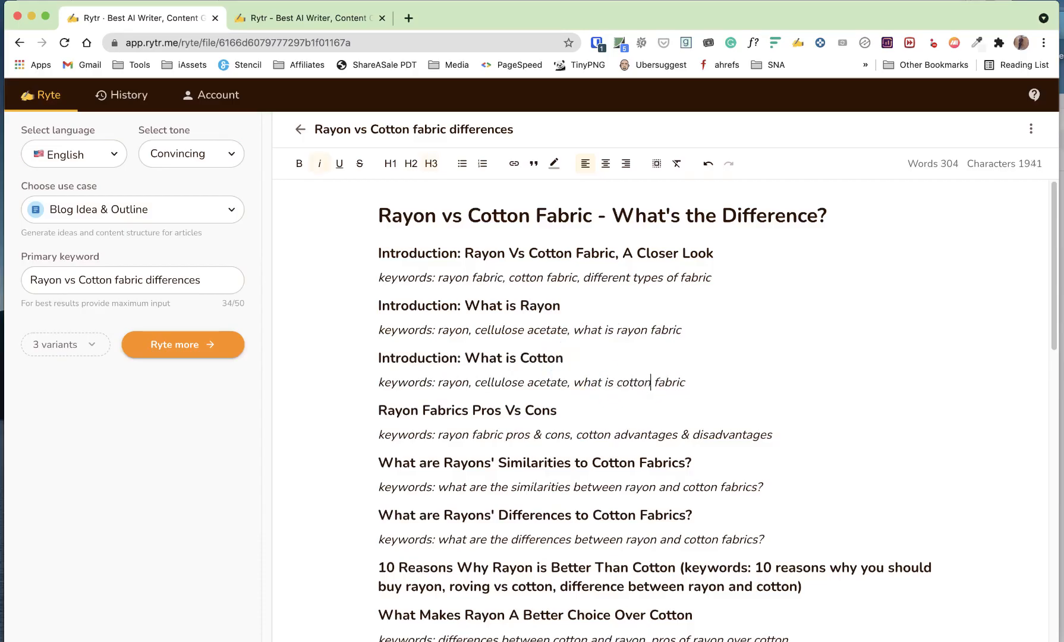
pyautogui.click(470, 382)
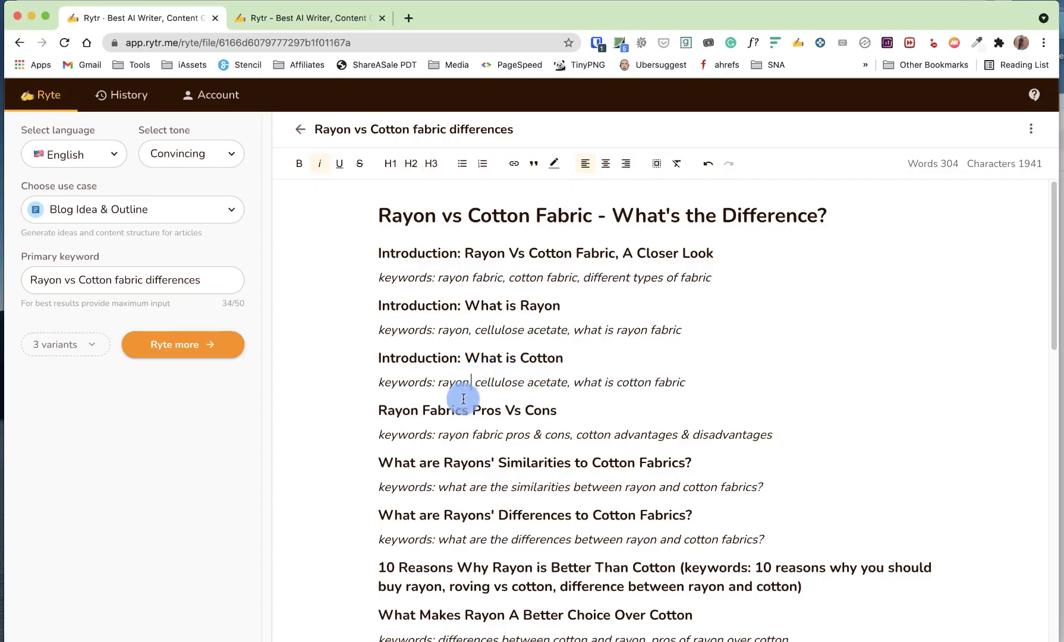
pyautogui.press('BackSpace')
pyautogui.press('BackSpace')
pyautogui.press('BackSpace')
pyautogui.press('BackSpace')
pyautogui.press('BackSpace')
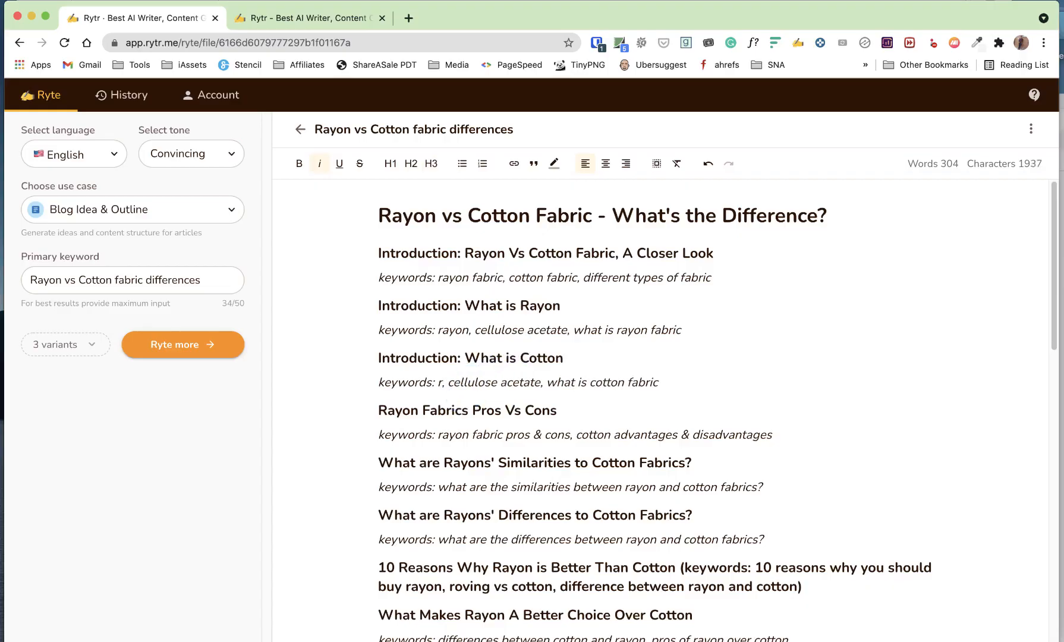
pyautogui.write('cotton')
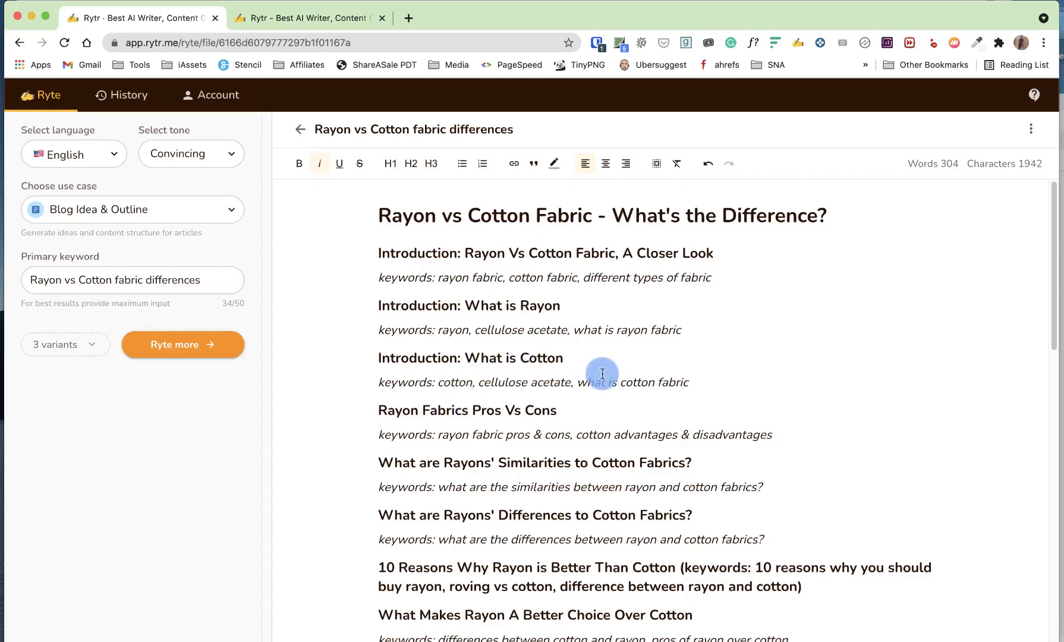
# Step: Replace "cellulose acetate" with "natural fiber" in the keywords under "Introduction: What is Cotton"
pyautogui.click(569, 383)
pyautogui.press('BackSpace')
pyautogui.press('BackSpace')
pyautogui.press('BackSpace')
pyautogui.press('BackSpace')
pyautogui.press('BackSpace')
pyautogui.press('BackSpace')
pyautogui.press('BackSpace')
pyautogui.press('BackSpace')
pyautogui.press('BackSpace')
pyautogui.press('BackSpace')
pyautogui.press('BackSpace')
pyautogui.press('BackSpace')
pyautogui.press('BackSpace')
pyautogui.press('BackSpace')
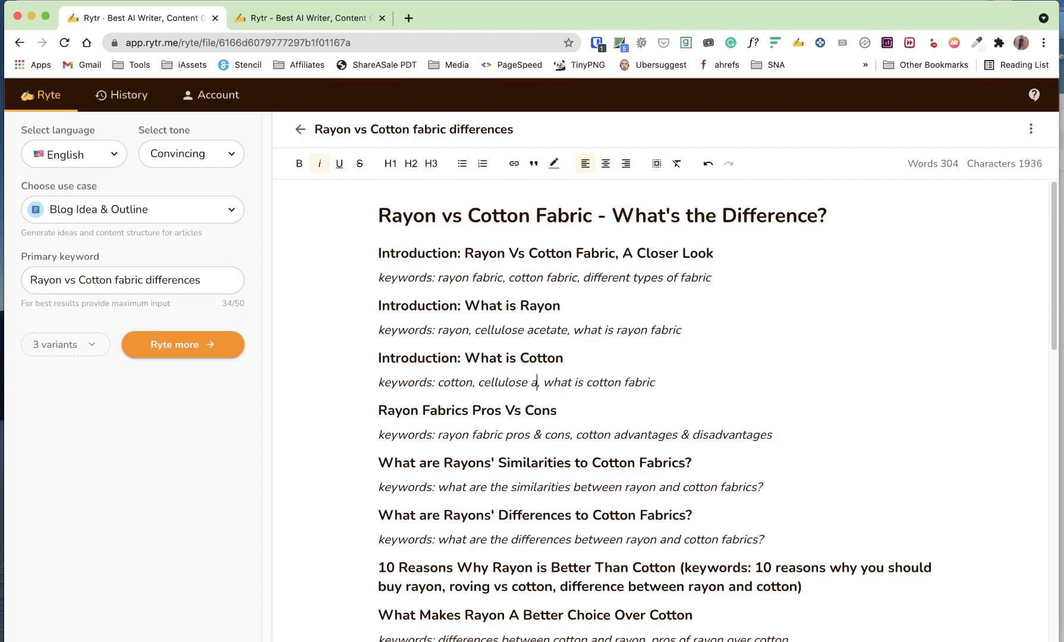
pyautogui.press('BackSpace')
pyautogui.press('BackSpace')
pyautogui.press('BackSpace')
pyautogui.write('natural fi')
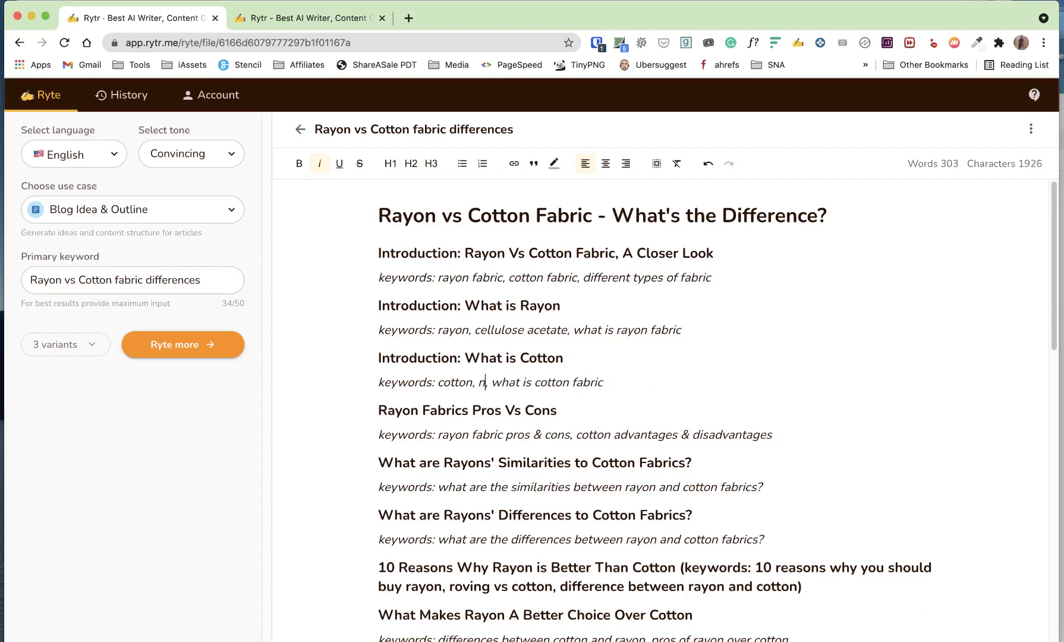
pyautogui.write('ber')
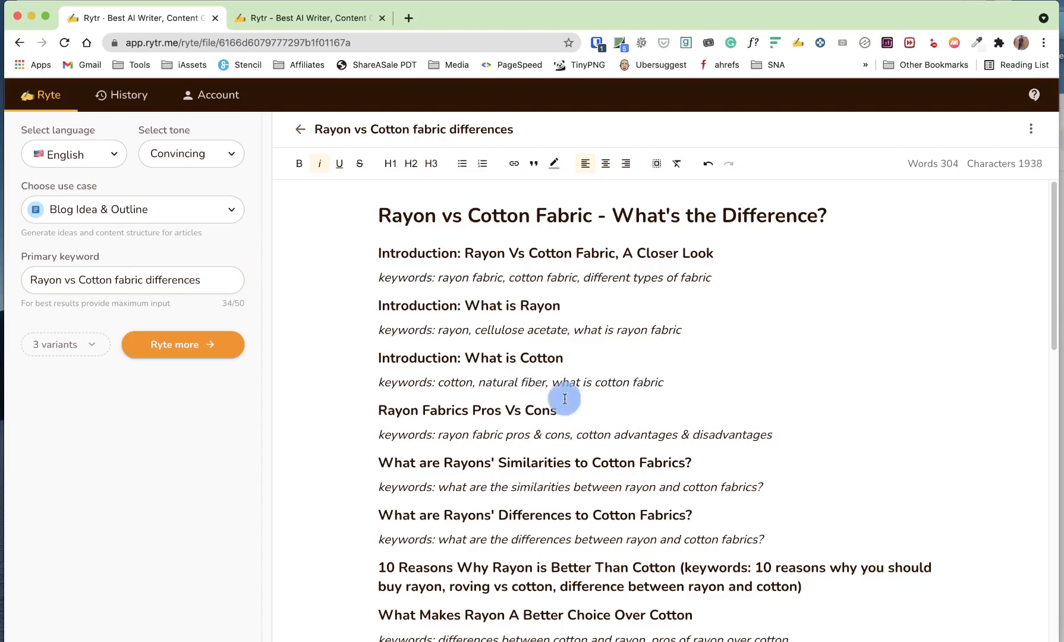
# Step: Cut the heading "Rayon vs Cotton: What to Expect and How to Care for Each Fabric" with its keywords from the third outline
pyautogui.scroll(-10, 578, 373)
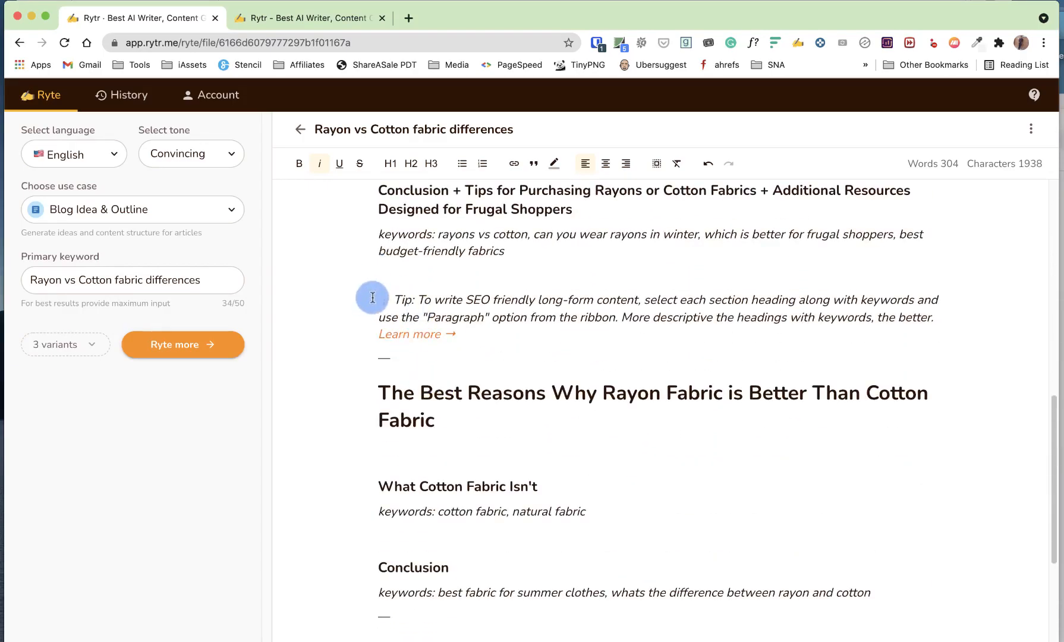
pyautogui.moveTo(369, 294); pyautogui.dragTo(755, 641)
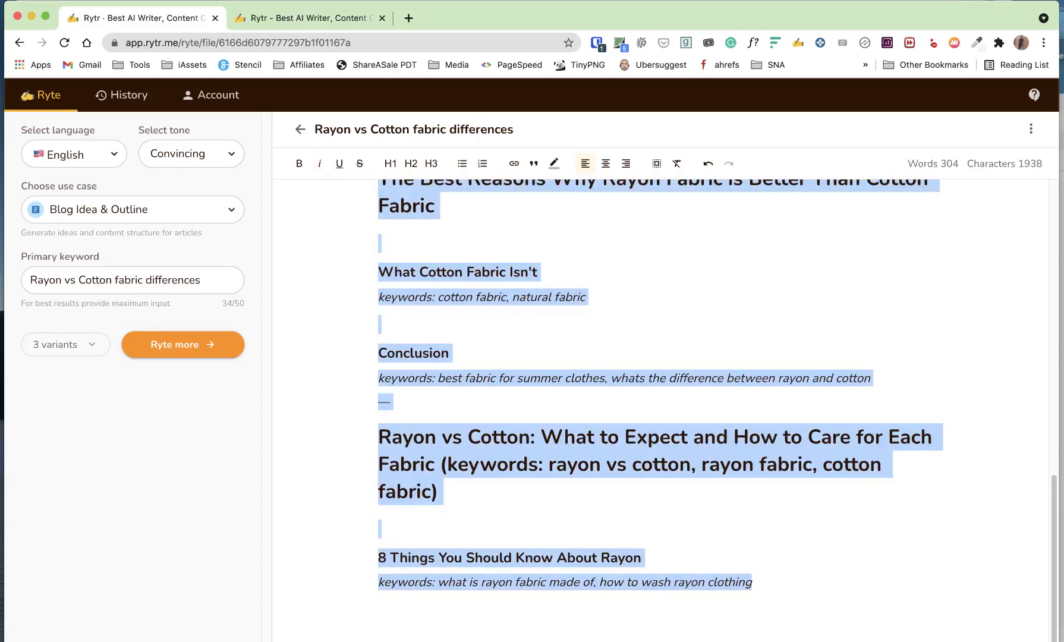
pyautogui.click(565, 494)
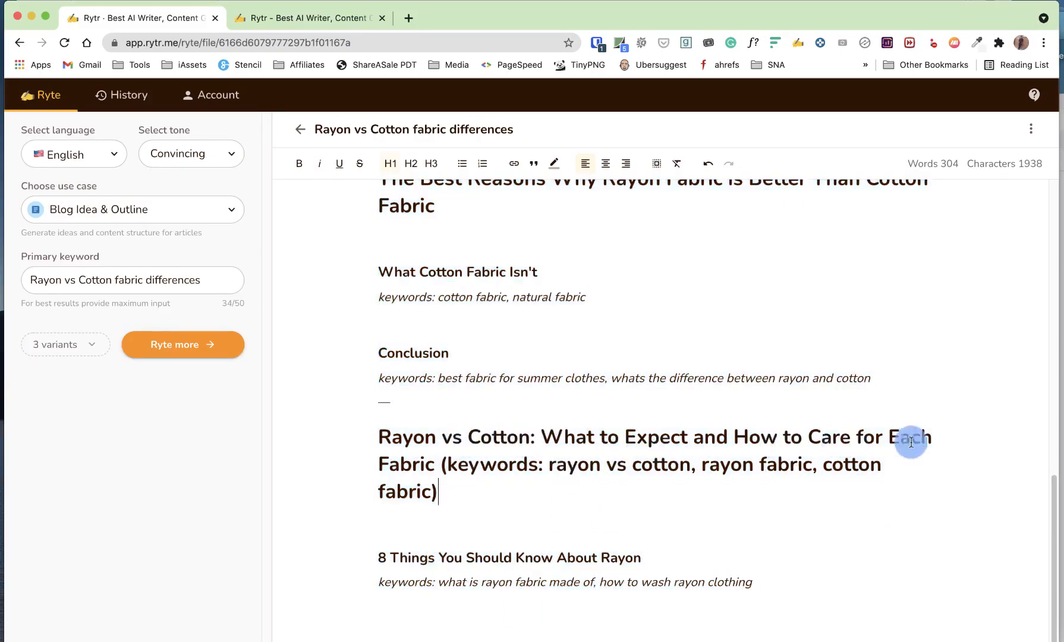
pyautogui.moveTo(518, 503); pyautogui.dragTo(380, 442)
pyautogui.rightClick(397, 447)
pyautogui.click(431, 467)
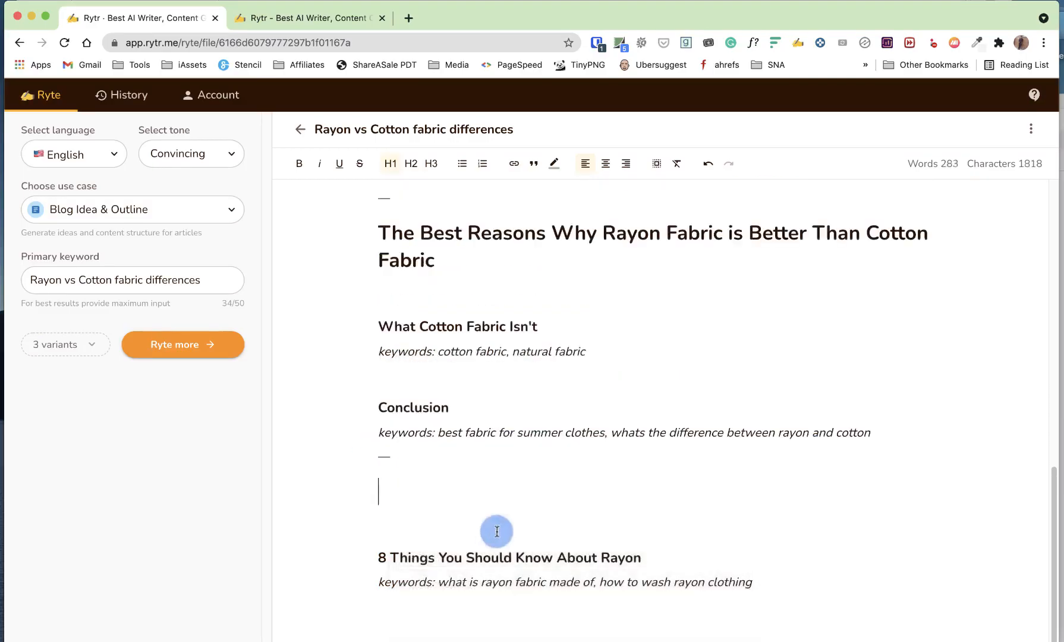
# Step: Delete everything below the first outline's conclusion keywords, from the SEO tip through the remains of the second and third outlines
pyautogui.moveTo(796, 592); pyautogui.dragTo(359, 387)
pyautogui.scroll(3, 561, 483)
pyautogui.scroll(1, 562, 483)
pyautogui.scroll(2, 561, 478)
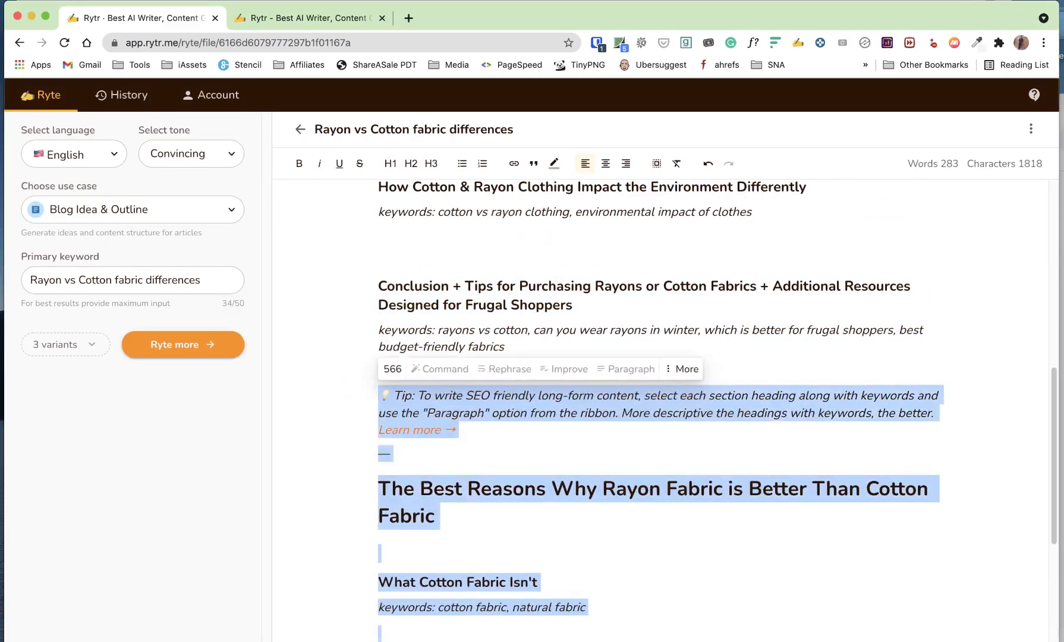
pyautogui.press('BackSpace')
# Step: Paste the cut "What to Expect and How to Care" heading above the conclusion section and format it as an H3 heading
pyautogui.scroll(2, 467, 452)
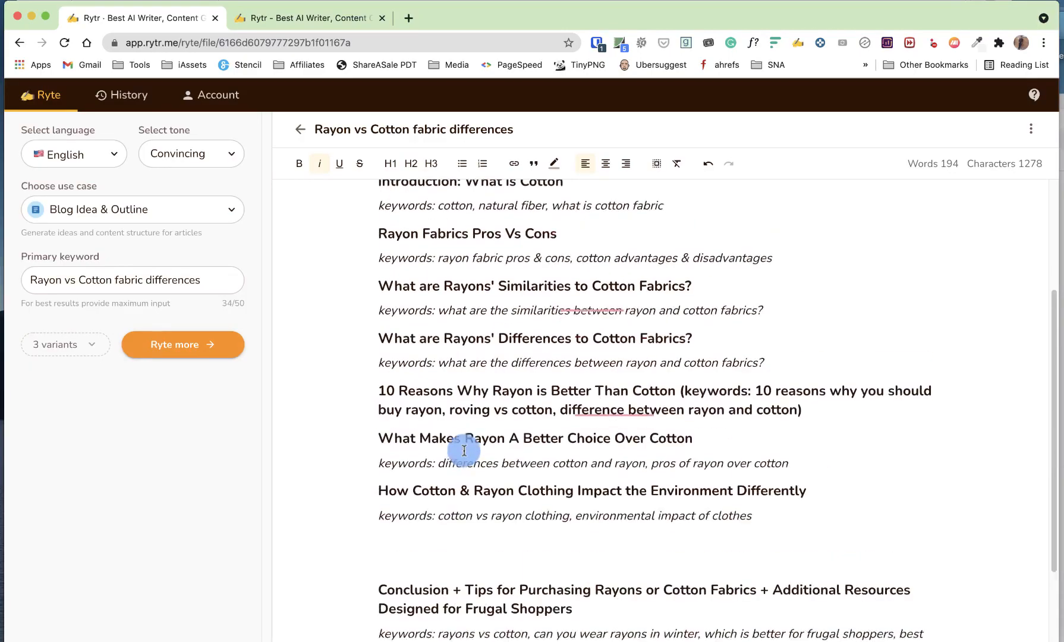
pyautogui.click(427, 545)
pyautogui.rightClick(428, 545)
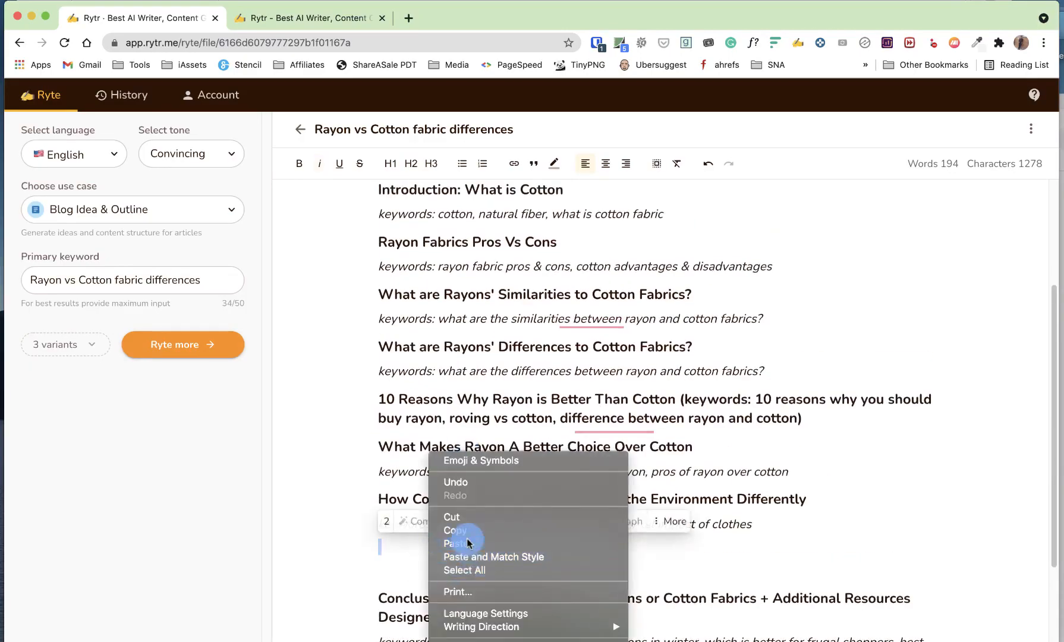
pyautogui.click(455, 543)
pyautogui.click(463, 563)
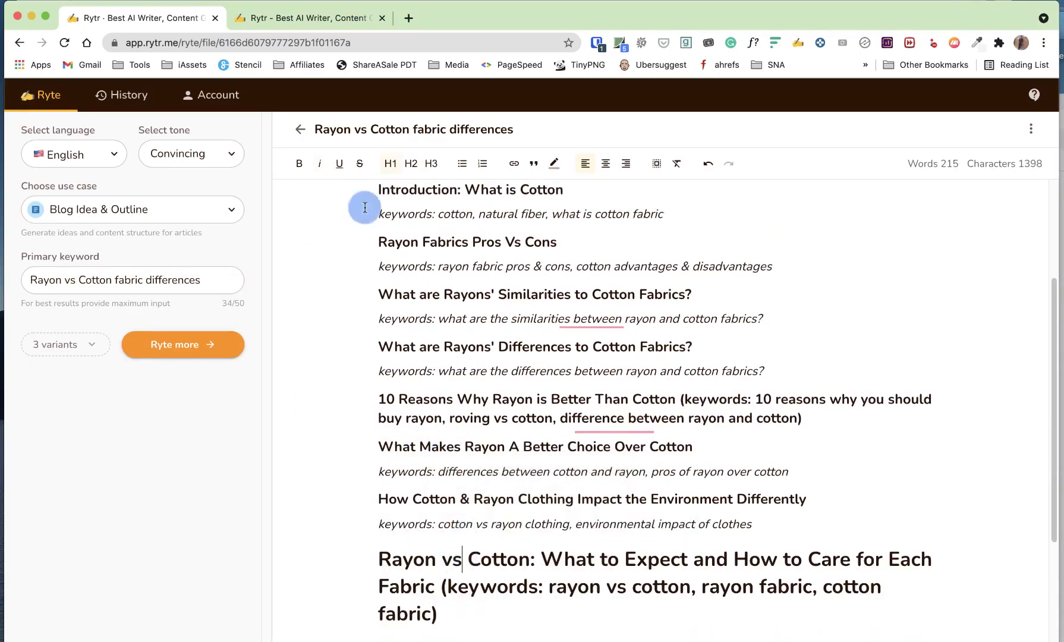
pyautogui.click(429, 164)
pyautogui.click(469, 434)
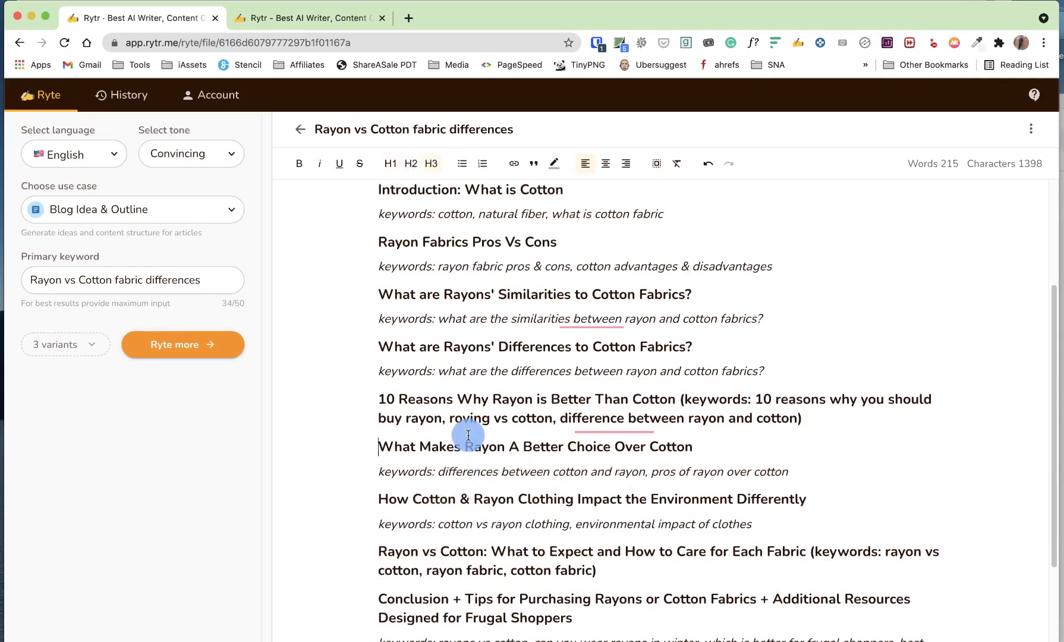
pyautogui.click(464, 541)
pyautogui.scroll(-2, 465, 541)
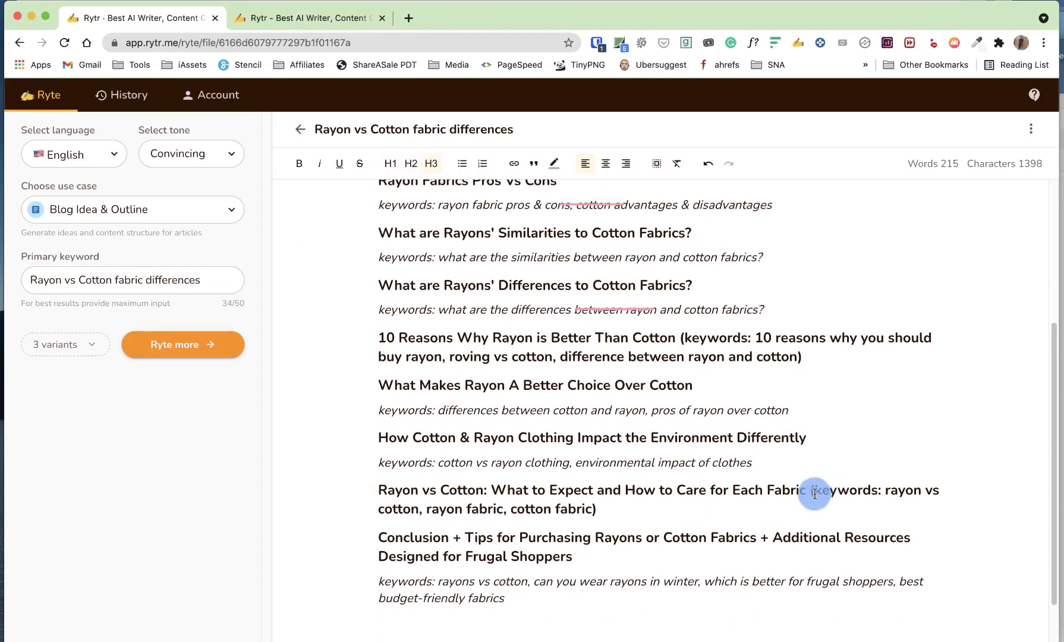
# Step: Review the merged outline and the AI editing options available for the first introduction section
pyautogui.scroll(-2, 700, 480)
pyautogui.scroll(6, 702, 480)
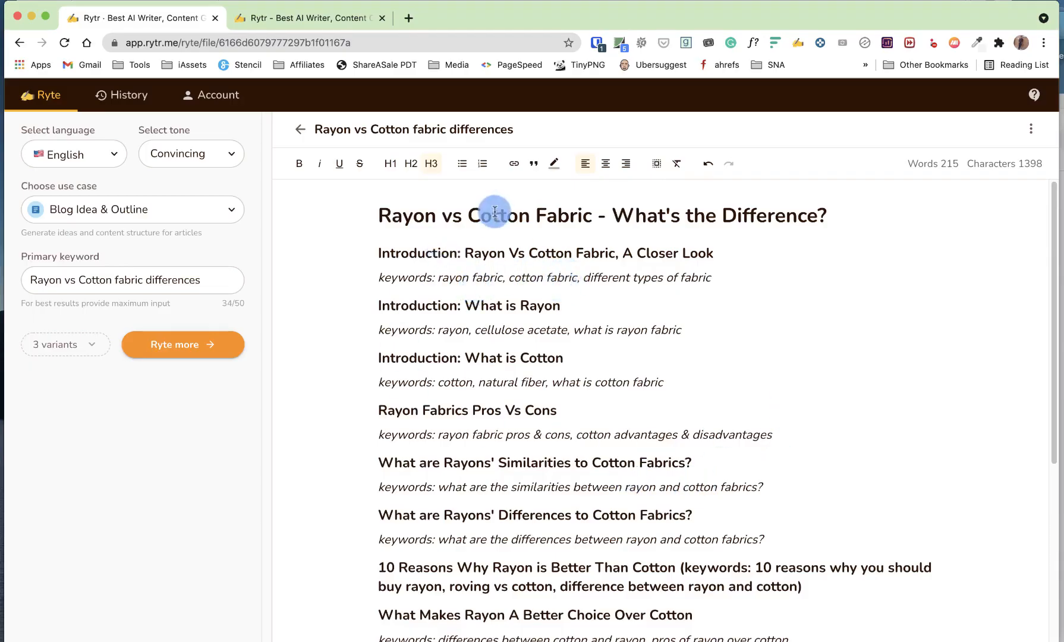
pyautogui.moveTo(743, 280); pyautogui.dragTo(369, 254)
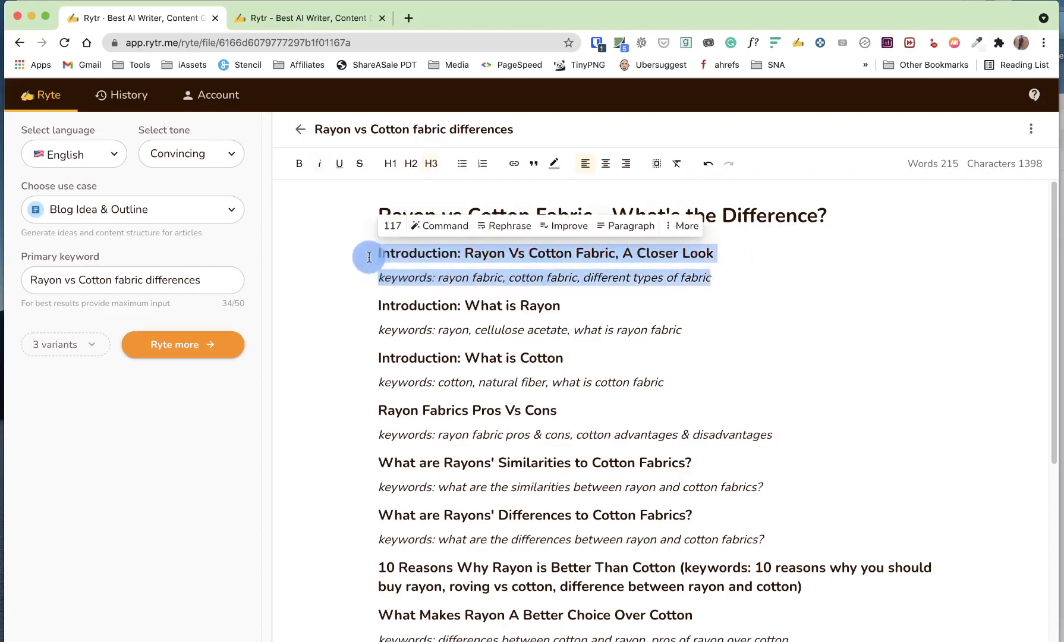
pyautogui.click(402, 253)
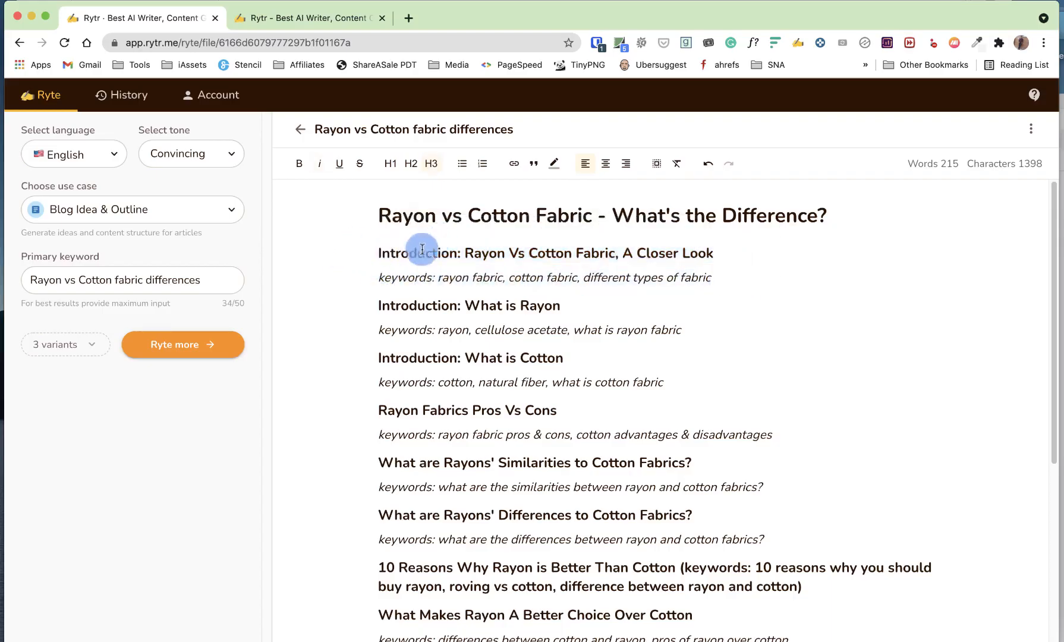
pyautogui.moveTo(376, 252)
pyautogui.mouseDown()
pyautogui.moveTo(726, 248)
pyautogui.moveTo(532, 266)
pyautogui.moveTo(373, 250)
pyautogui.mouseUp()
pyautogui.click(429, 280)
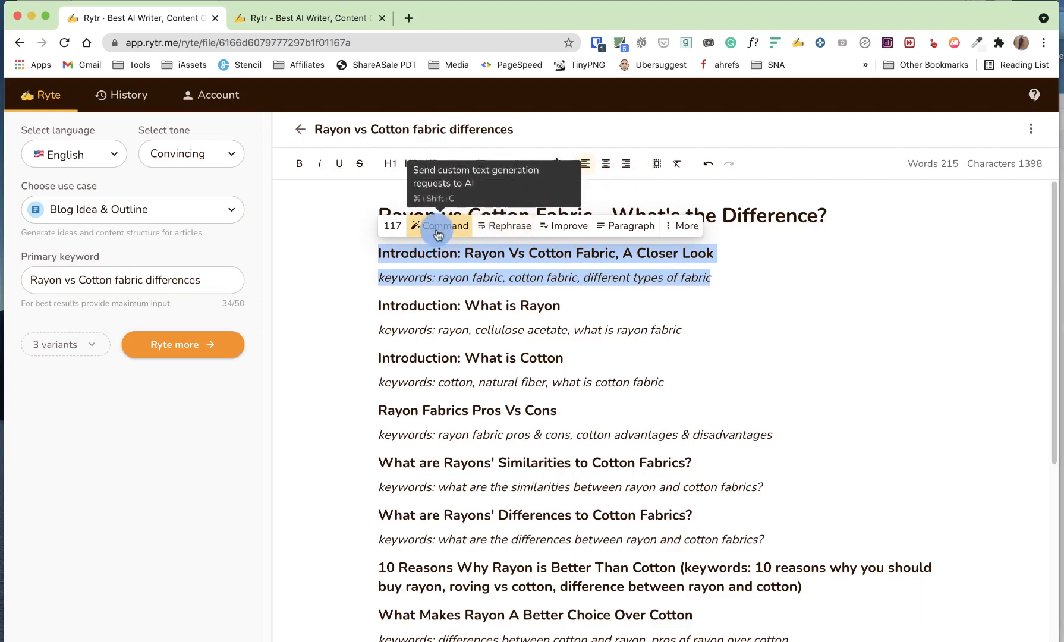
pyautogui.click(548, 313)
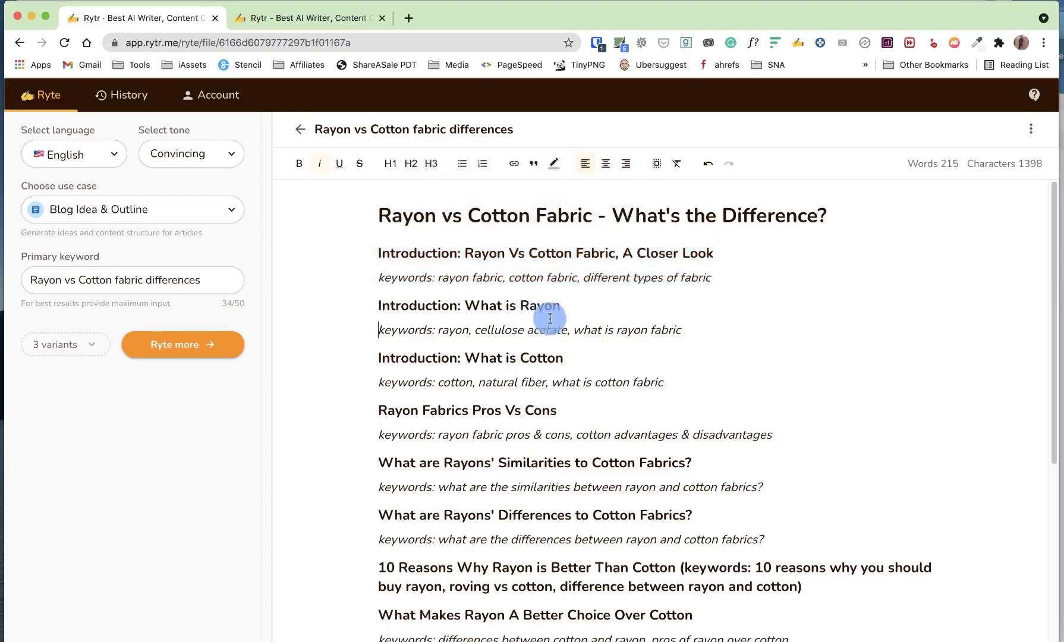
# Step: Add the line "Write 10 Differences Between Rayon Fabric Vs Cotton Fabric" below the outline and run it as an AI Command
pyautogui.scroll(-5, 549, 315)
pyautogui.click(420, 584)
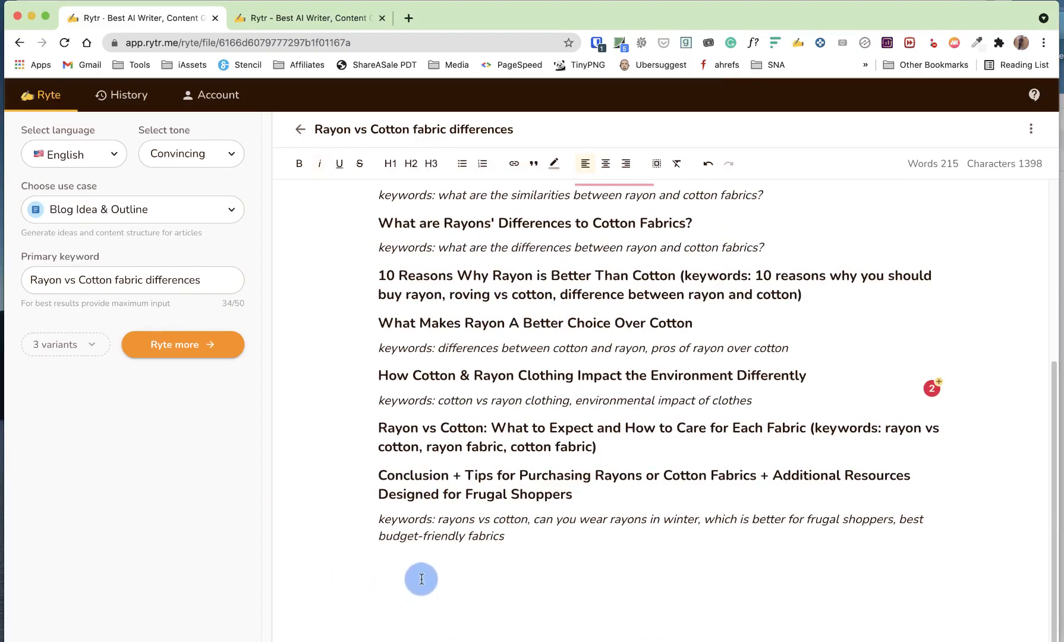
pyautogui.write('Wri')
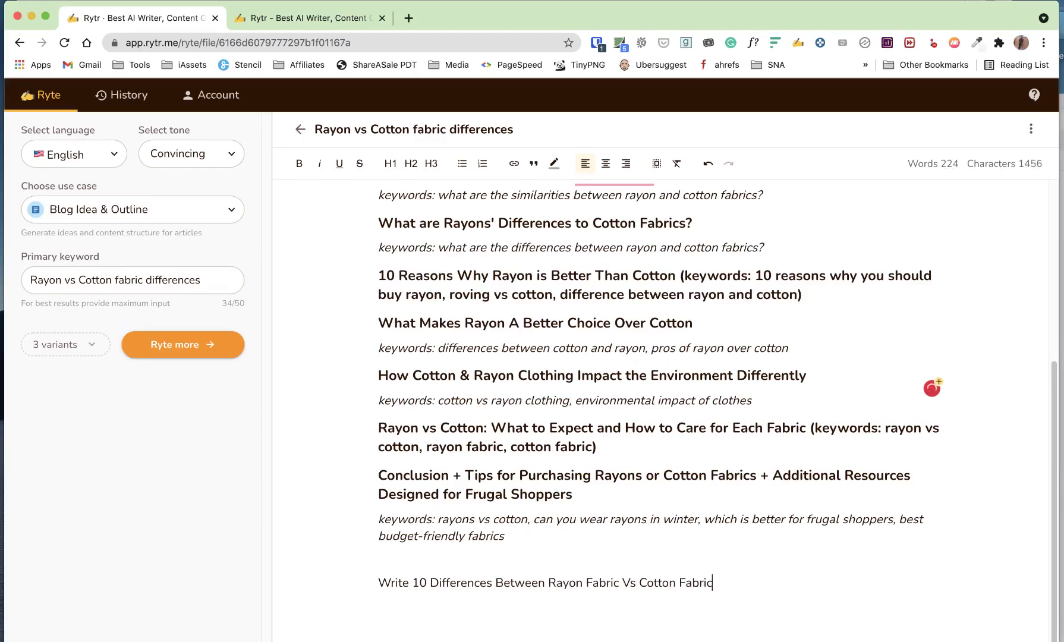
pyautogui.moveTo(743, 582); pyautogui.dragTo(377, 580)
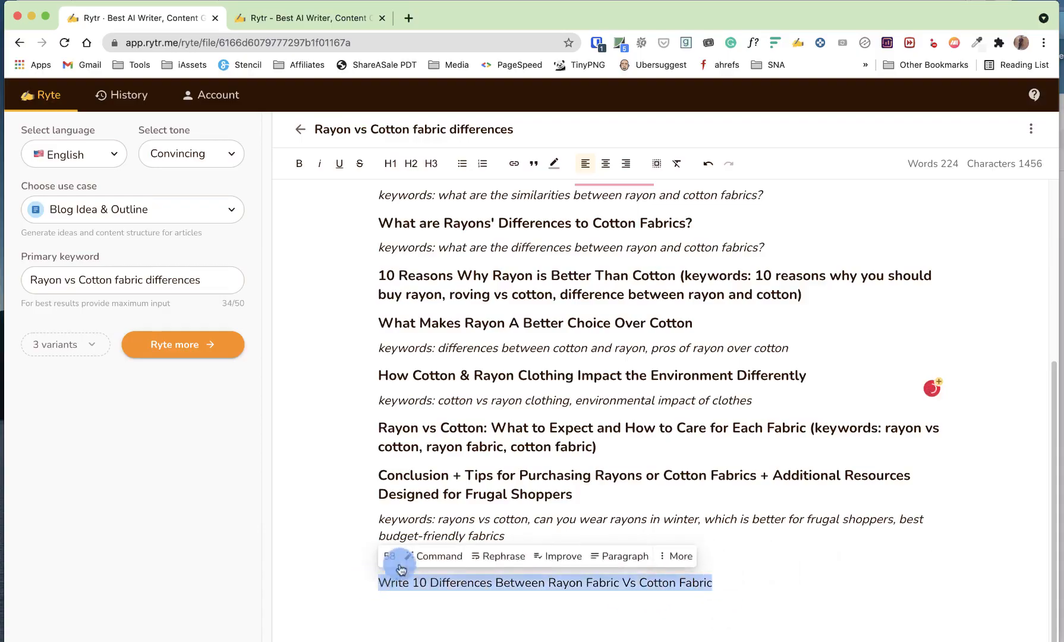
pyautogui.click(433, 559)
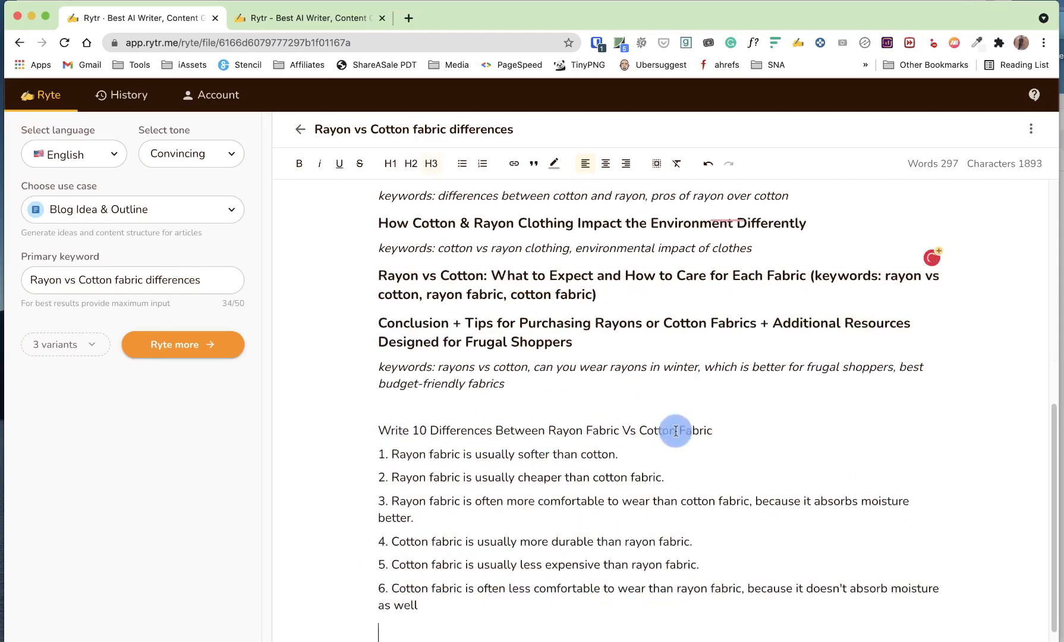
pyautogui.click(740, 433)
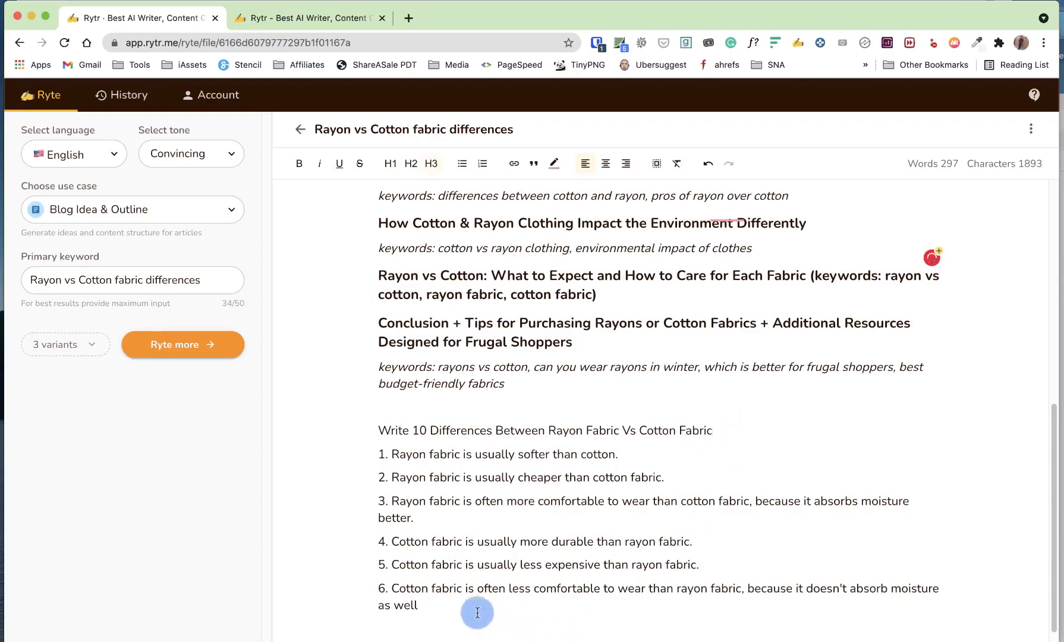
pyautogui.moveTo(475, 610); pyautogui.dragTo(320, 425)
pyautogui.click(654, 514)
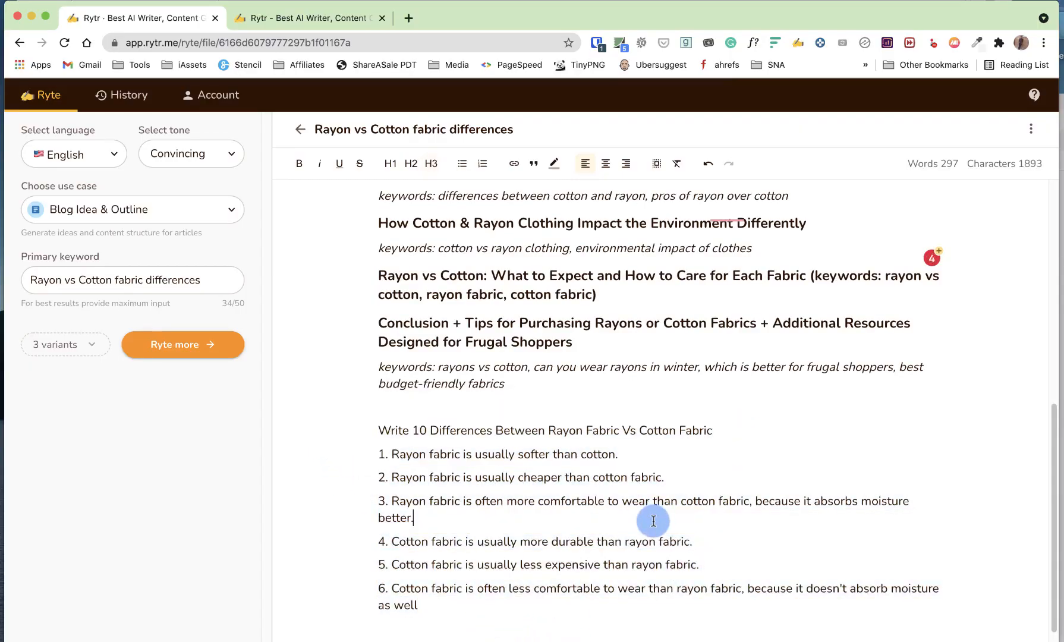
# Step: Generate a paragraph from the "Introduction: Rayon Vs Cotton Fabric, A Closer Look" heading and its keywords
pyautogui.scroll(3, 654, 517)
pyautogui.scroll(10, 552, 515)
pyautogui.scroll(2, 552, 516)
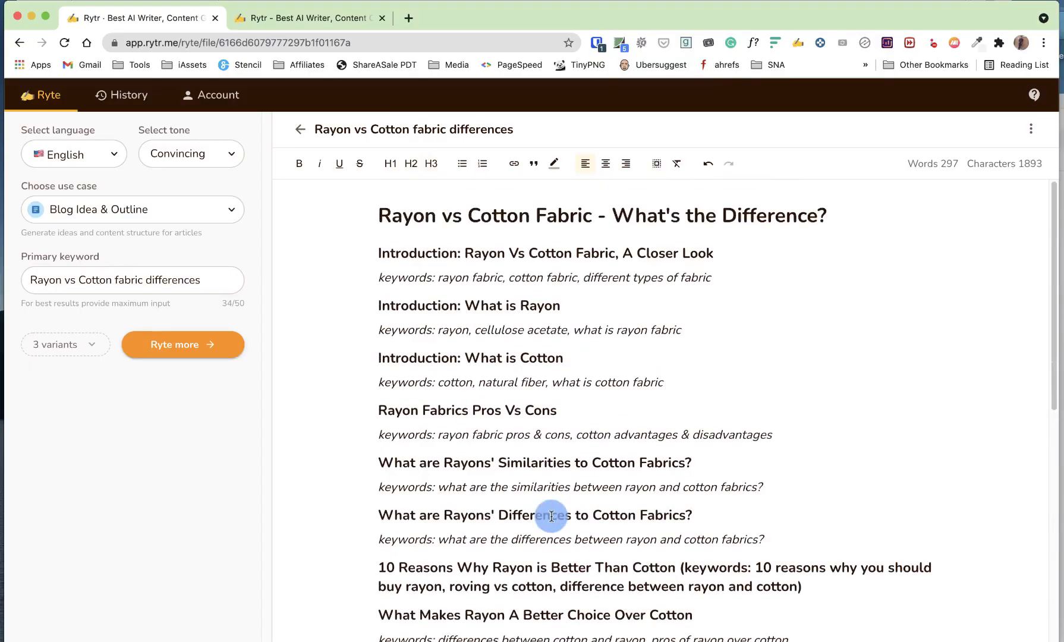
pyautogui.moveTo(733, 280); pyautogui.dragTo(376, 246)
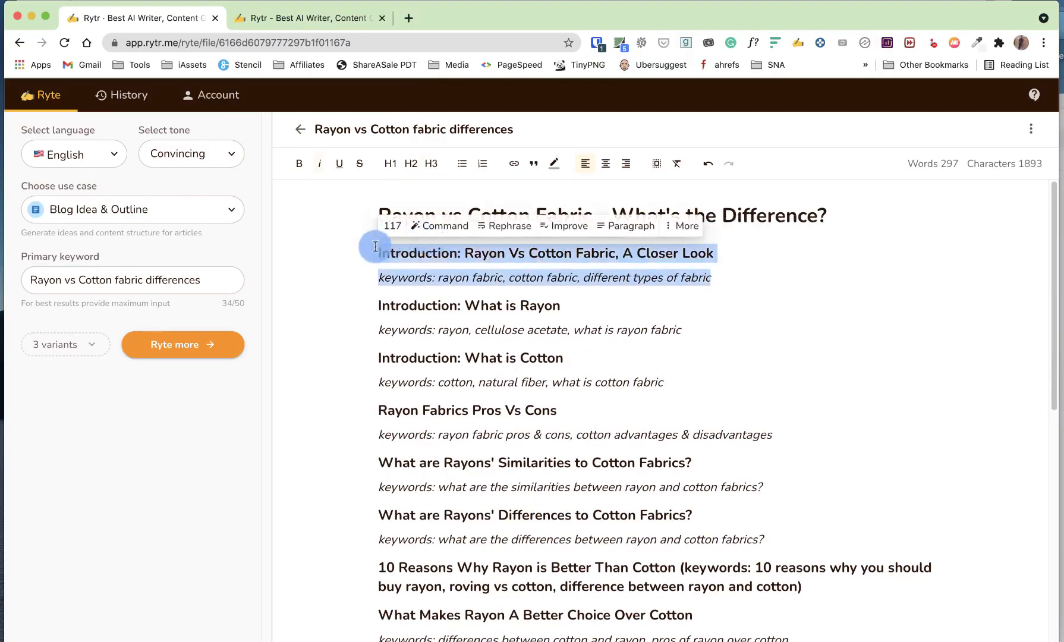
pyautogui.click(621, 230)
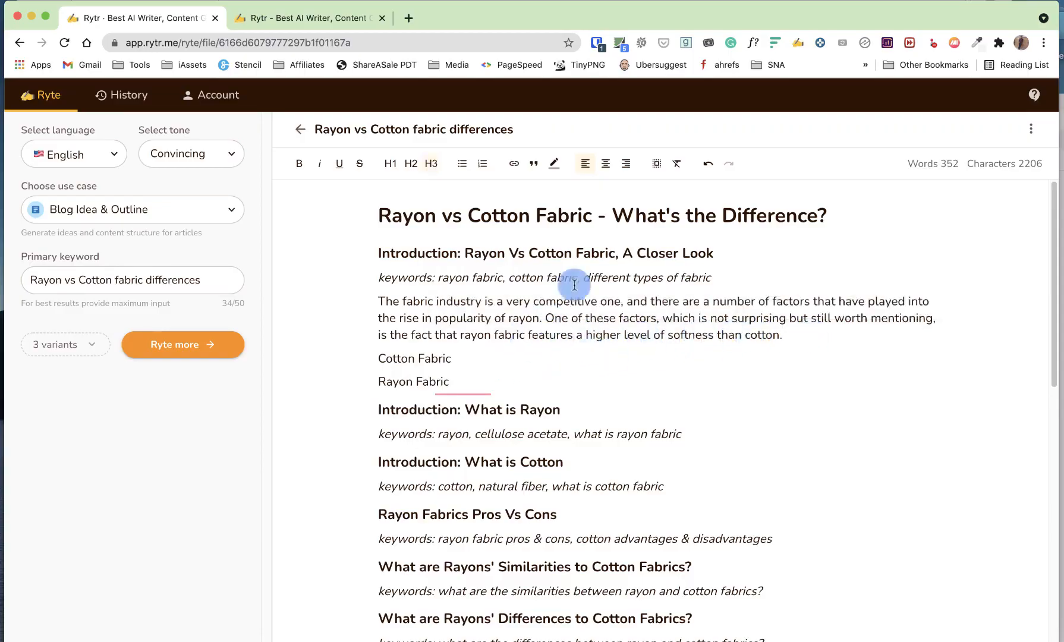
# Step: Generate another paragraph from the same "A Closer Look" introduction heading and keywords
pyautogui.moveTo(402, 311); pyautogui.dragTo(575, 321)
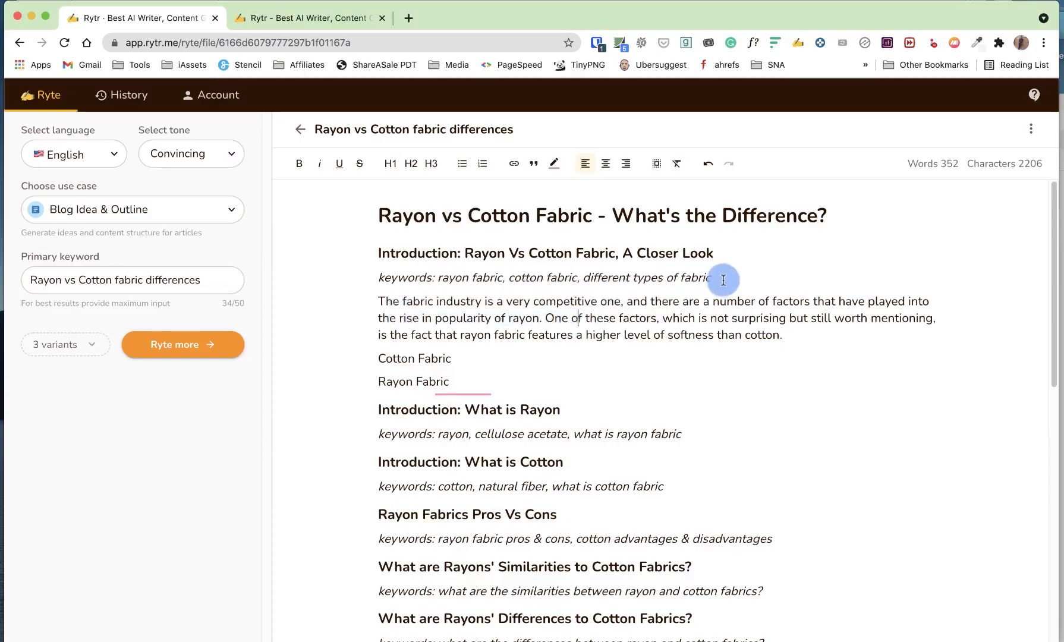
pyautogui.moveTo(724, 279); pyautogui.dragTo(372, 249)
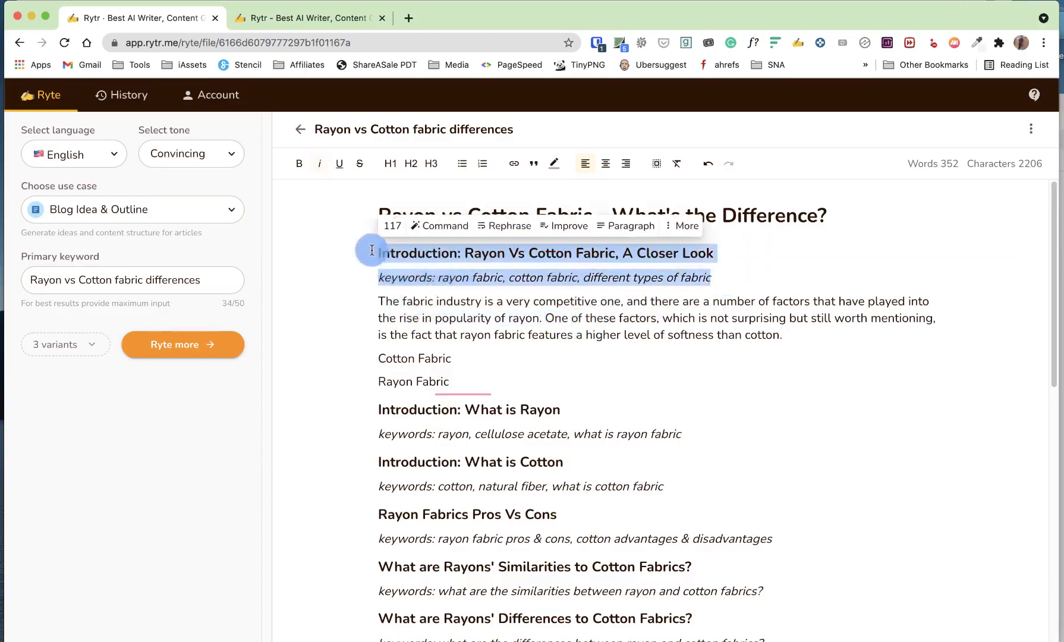
pyautogui.click(636, 228)
pyautogui.click(1040, 138)
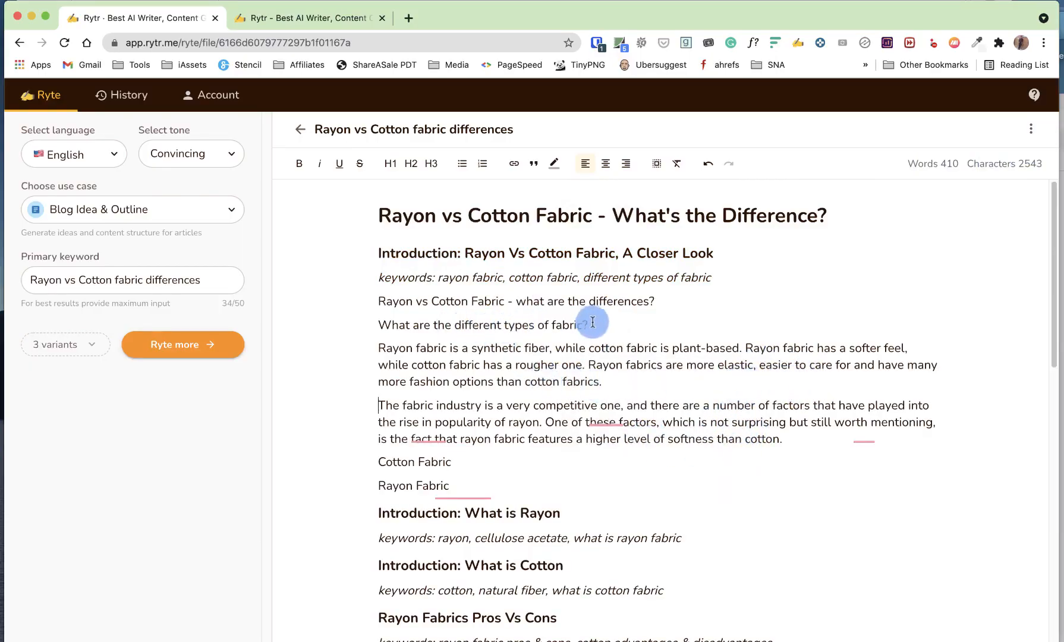
# Step: Delete the "A Closer Look" introduction heading, its keywords and the two generated question lines beneath them
pyautogui.moveTo(616, 325); pyautogui.dragTo(361, 254)
pyautogui.press('BackSpace')
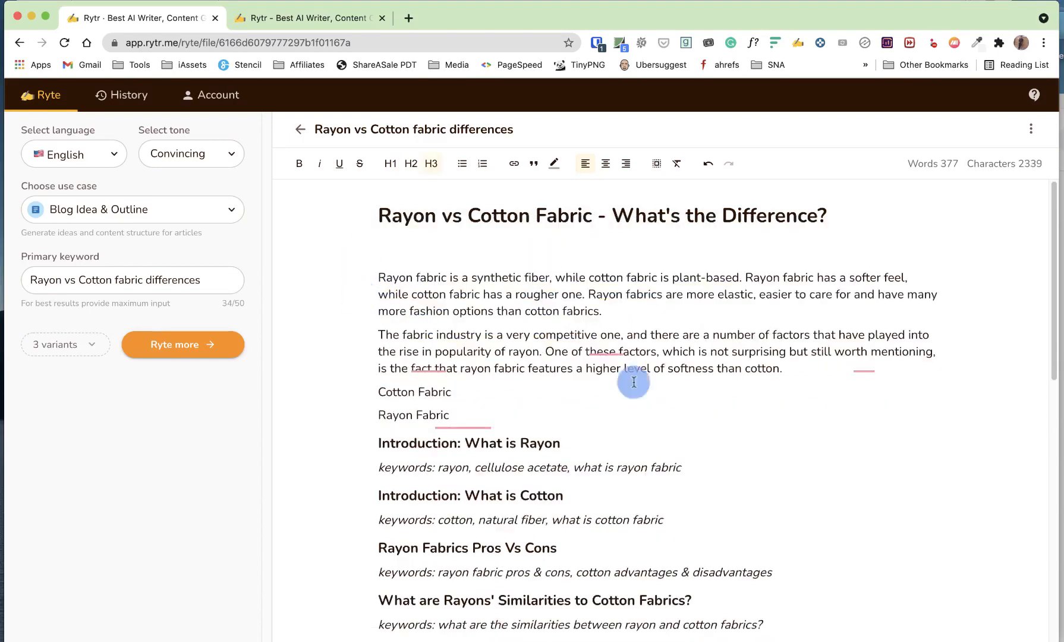
# Step: Move the "The fabric industry" paragraph directly under the title, keeping the "Rayon fabric is a synthetic fiber" text as a separate paragraph below it
pyautogui.moveTo(786, 369); pyautogui.dragTo(369, 332)
pyautogui.press('super+c')
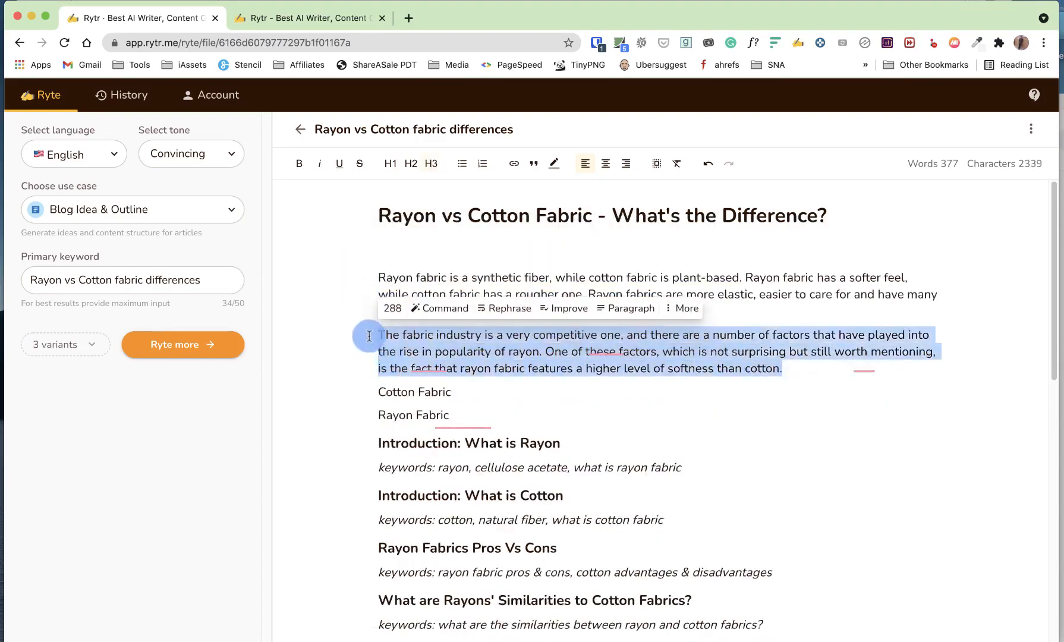
pyautogui.rightClick(419, 348)
pyautogui.click(434, 428)
pyautogui.rightClick(400, 249)
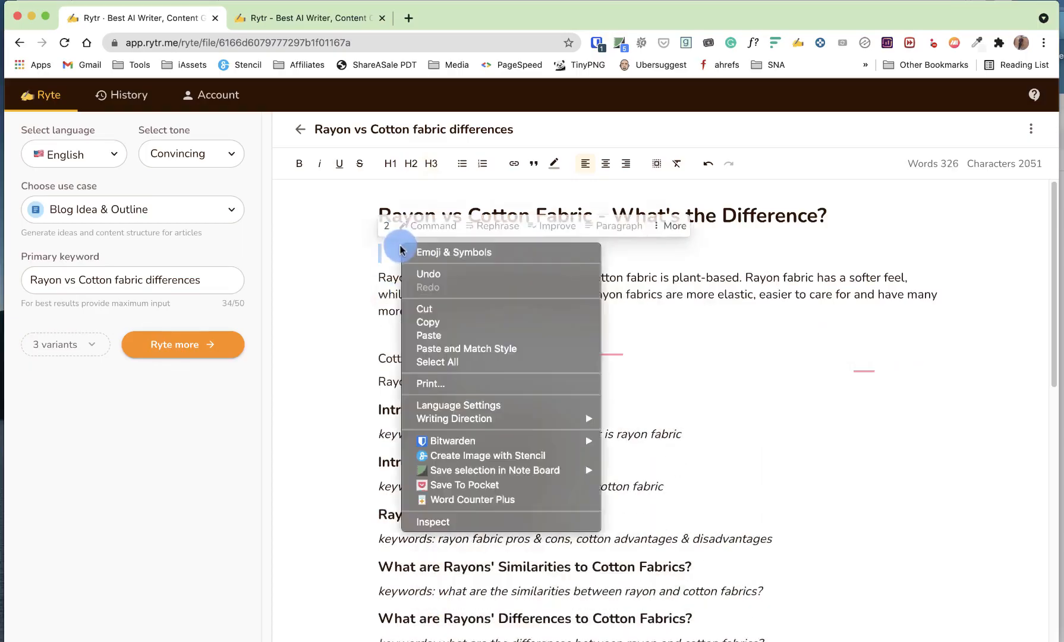
pyautogui.click(437, 338)
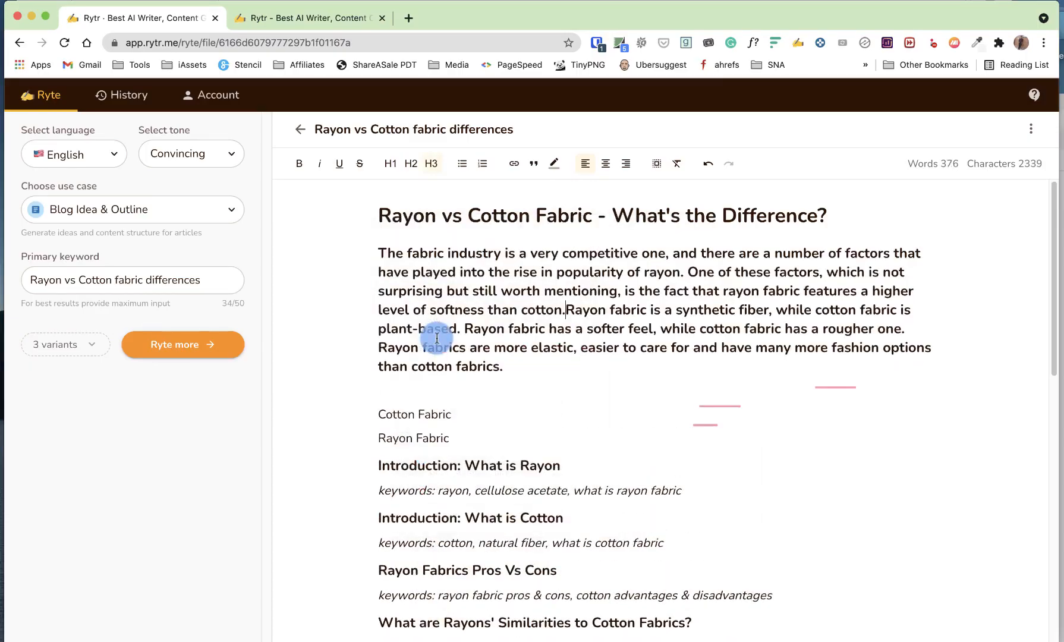
pyautogui.press('Return')
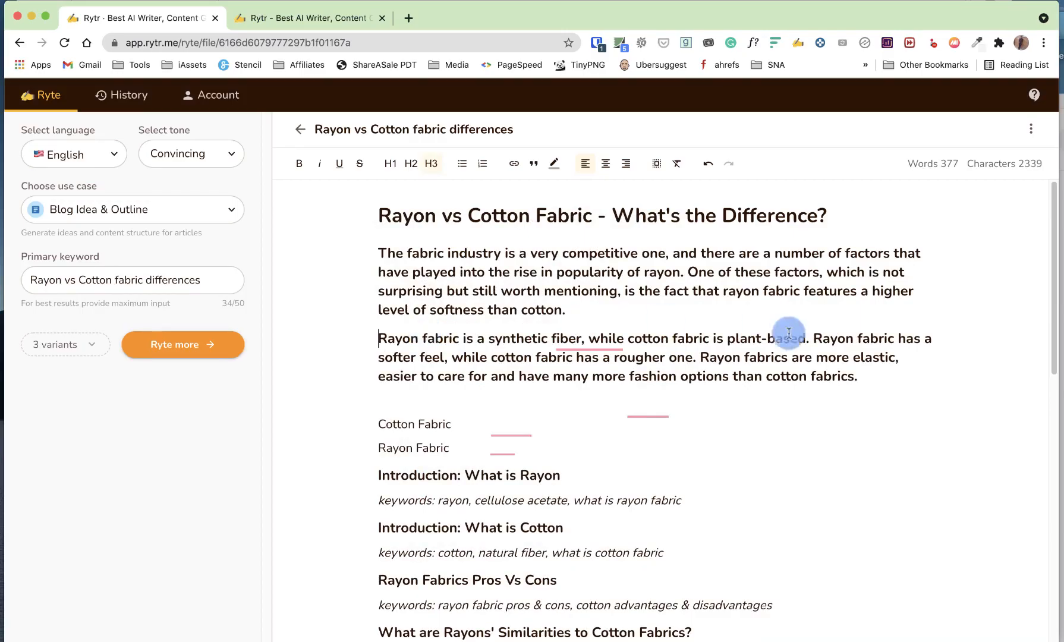
# Step: Change the two introductory paragraphs under the title from heading level 3 to plain body text
pyautogui.moveTo(886, 387); pyautogui.dragTo(368, 252)
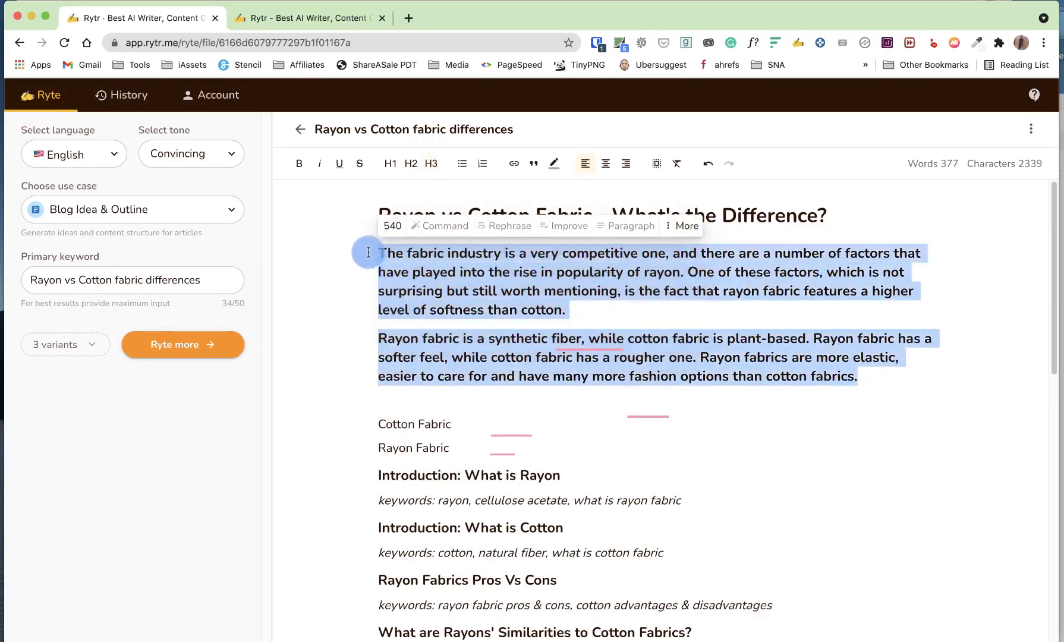
pyautogui.click(431, 164)
pyautogui.click(482, 309)
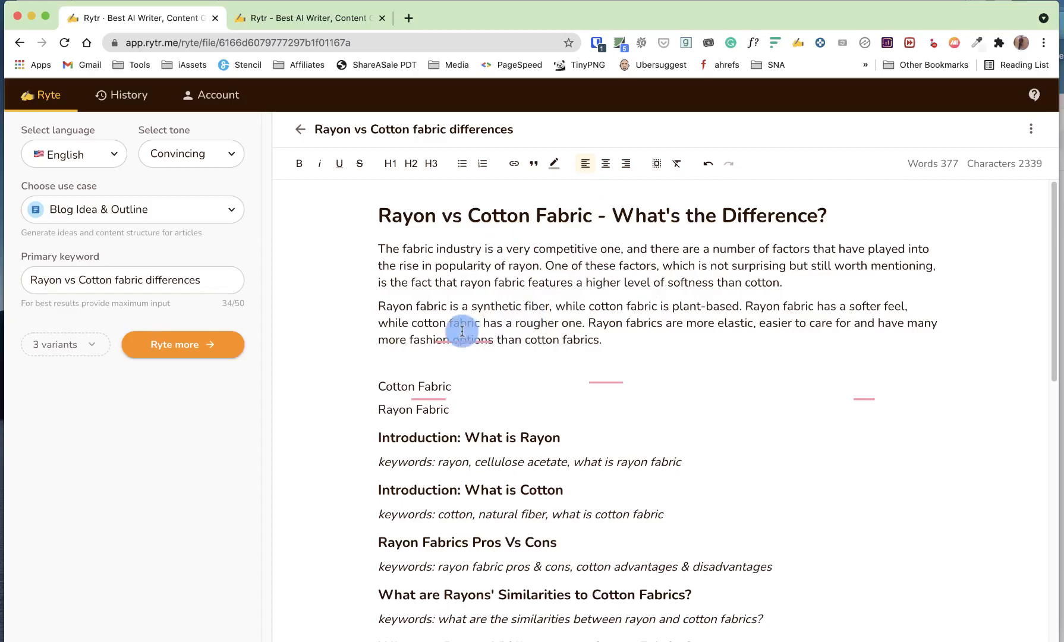
# Step: Delete the leftover "Cotton Fabric" and "Rayon Fabric" lines above the "Introduction: What is Rayon" heading
pyautogui.scroll(-2, 511, 364)
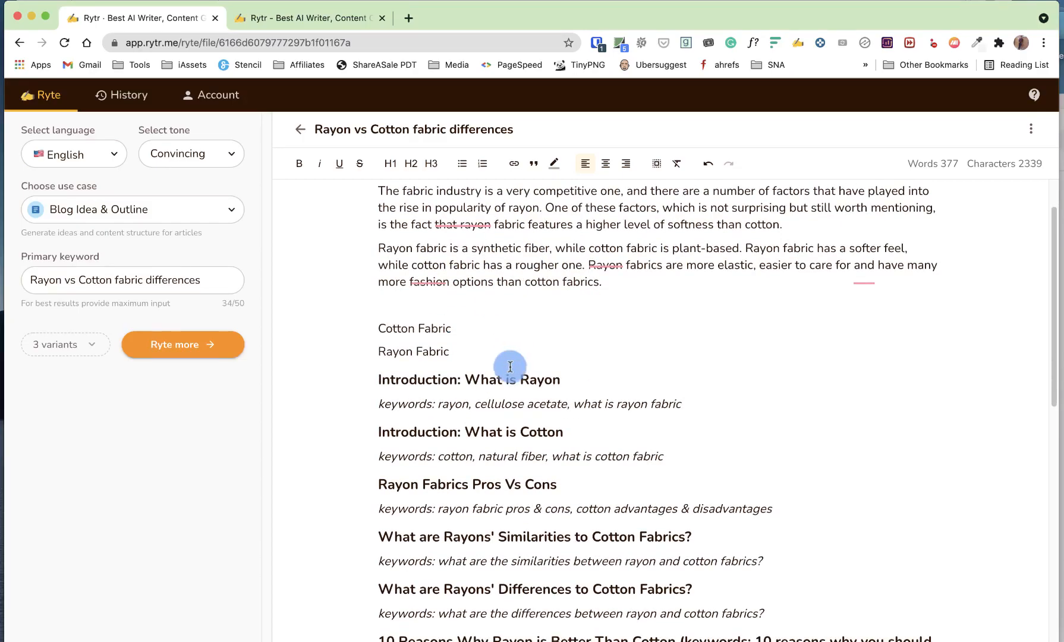
pyautogui.moveTo(477, 351); pyautogui.dragTo(375, 319)
pyautogui.press('BackSpace')
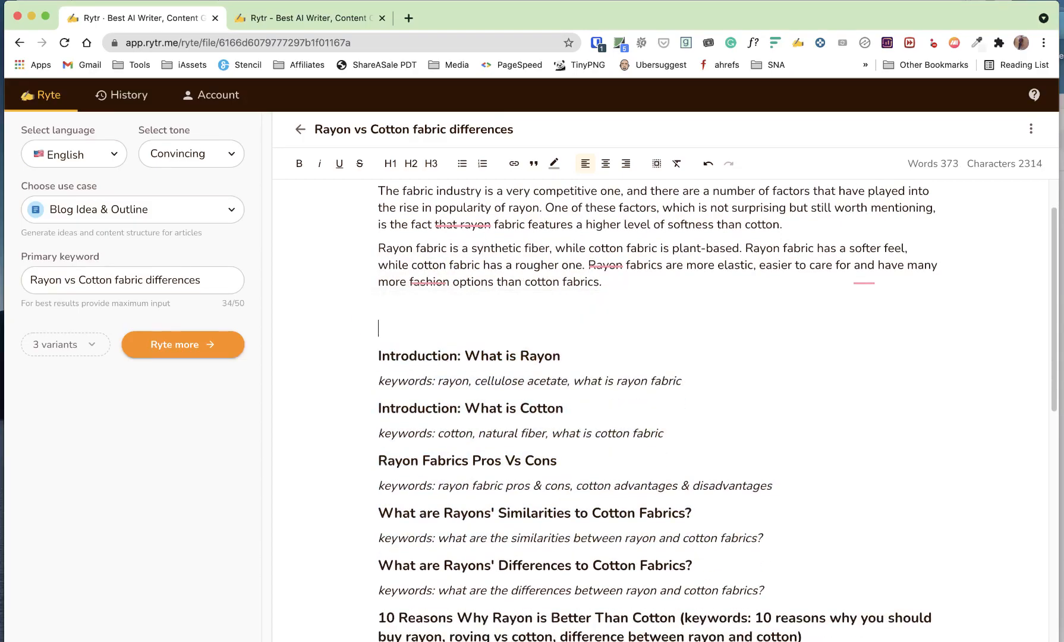
# Step: Generate paragraph text from the "Introduction: What is Rayon" heading and keywords, and merge its first two paragraphs into one
pyautogui.tripleClick(510, 346)
pyautogui.moveTo(510, 347); pyautogui.dragTo(347, 333)
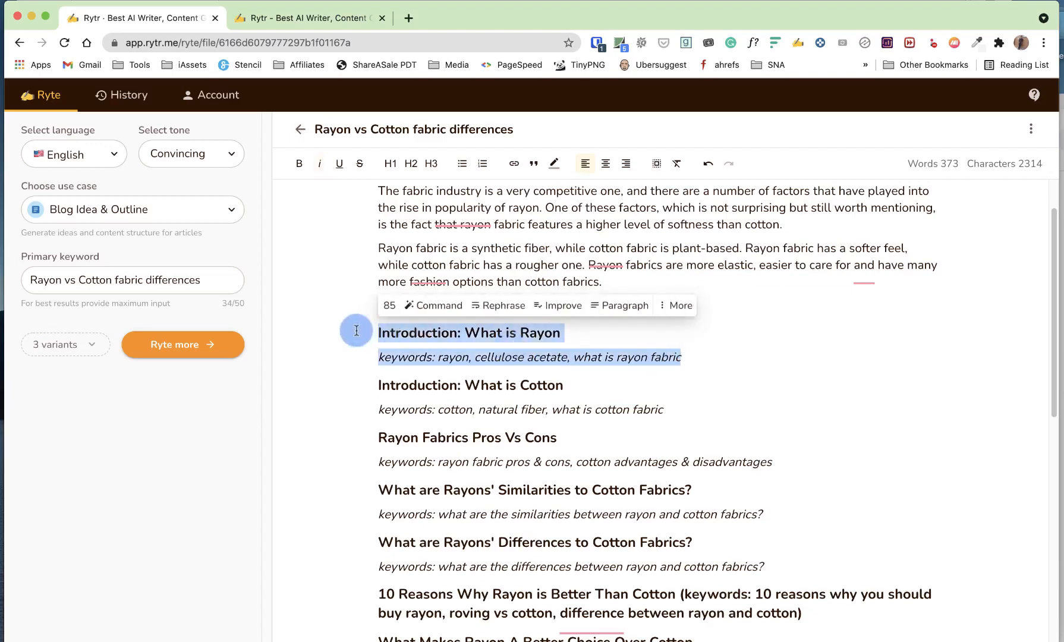
pyautogui.click(623, 309)
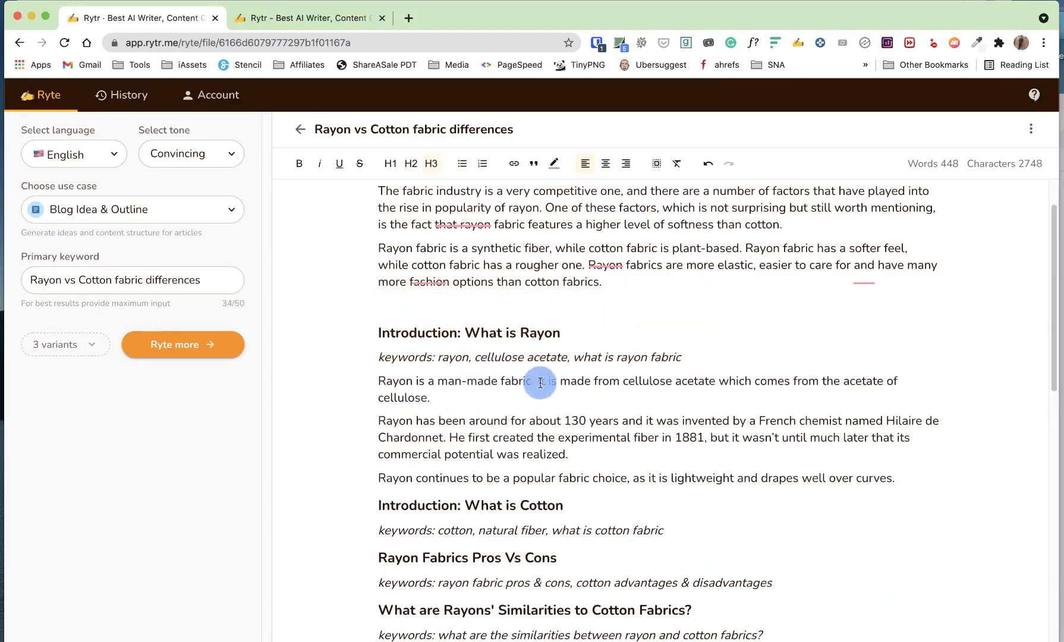
pyautogui.click(378, 421)
pyautogui.press('BackSpace')
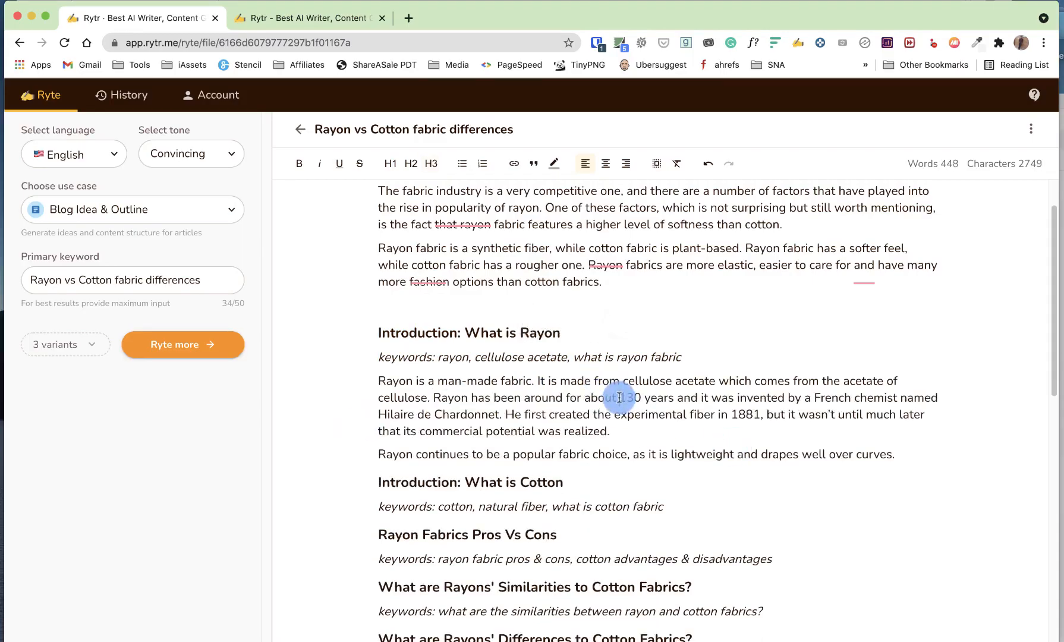
# Step: Review the factual claims in the generated rayon paragraph: the fabric's age, the year of its creation and the inventor's name
pyautogui.moveTo(621, 397); pyautogui.dragTo(667, 401)
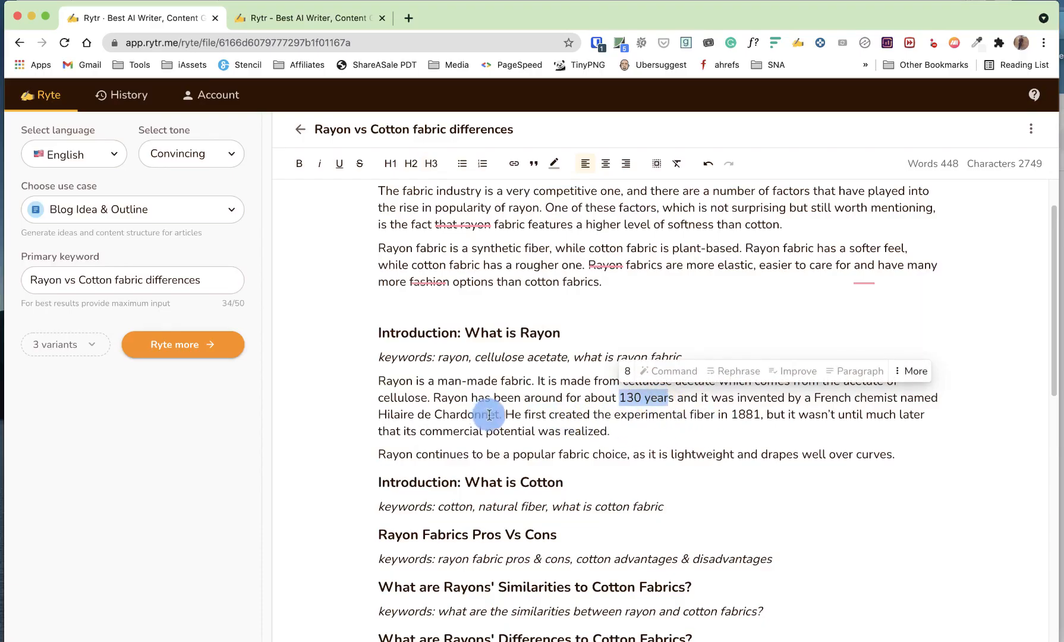
pyautogui.click(877, 405)
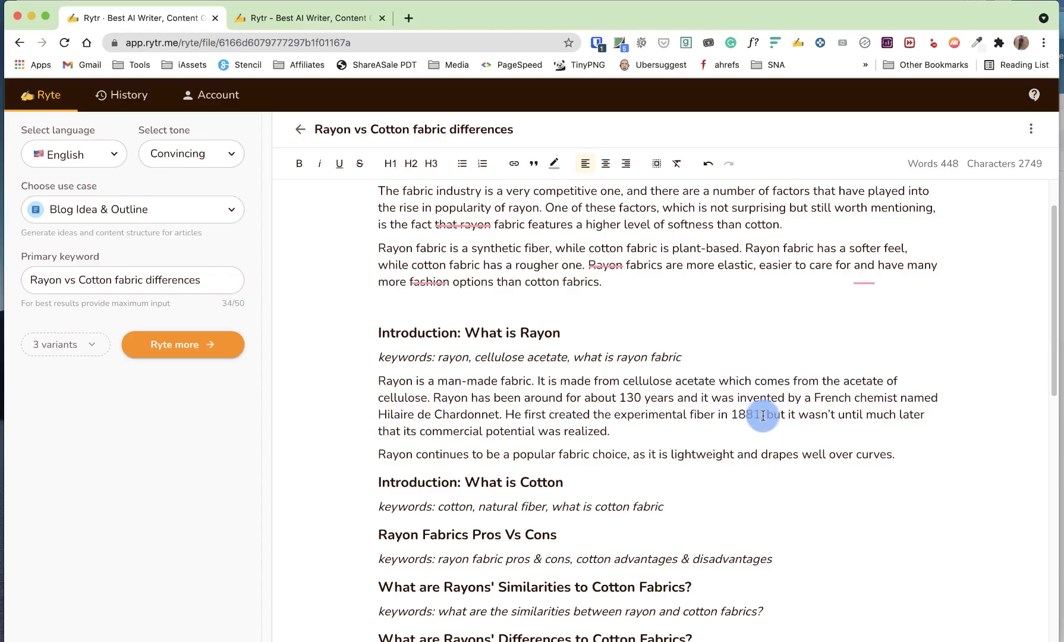
pyautogui.moveTo(764, 415); pyautogui.dragTo(720, 416)
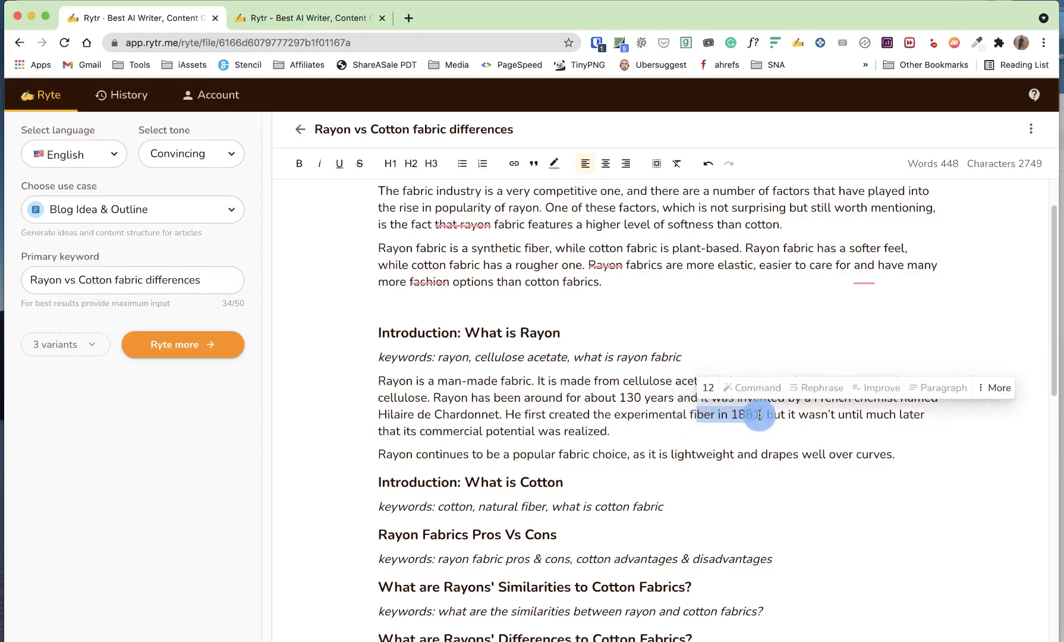
pyautogui.click(710, 415)
pyautogui.moveTo(380, 414); pyautogui.dragTo(505, 421)
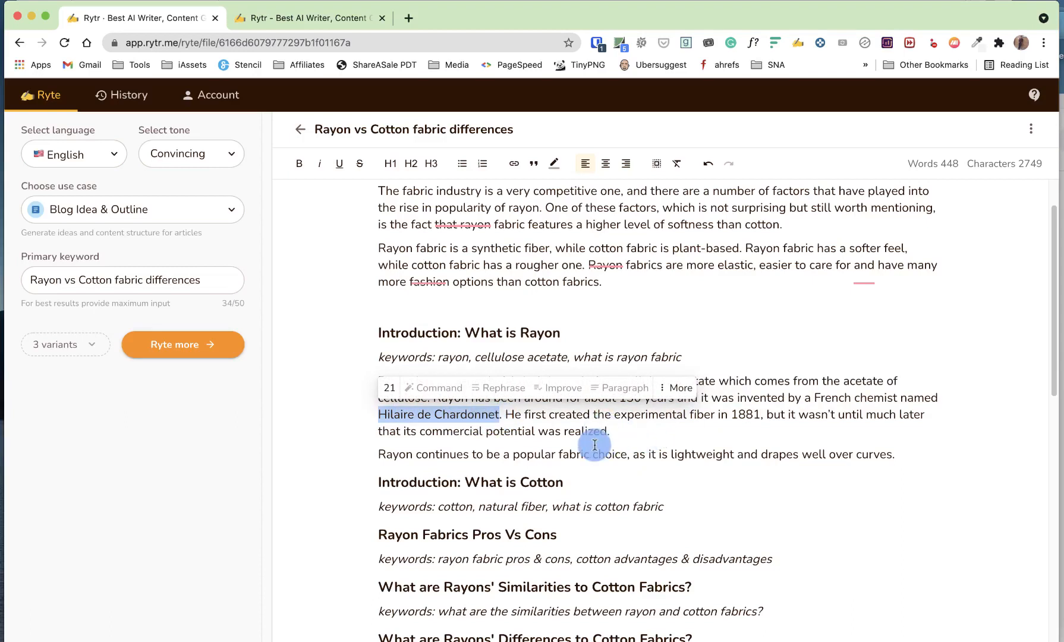
pyautogui.click(648, 454)
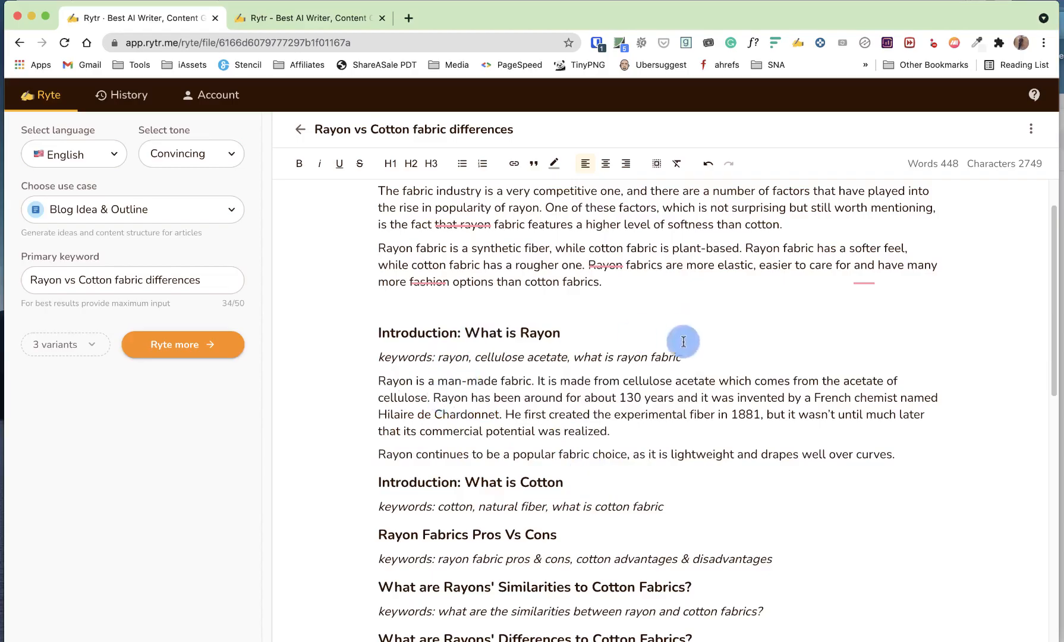
# Step: Generate new text from the "Introduction: What is Rayon" heading and keywords, and delete the earlier "Rayon is a man-made fabric" paragraph
pyautogui.moveTo(683, 355); pyautogui.dragTo(380, 330)
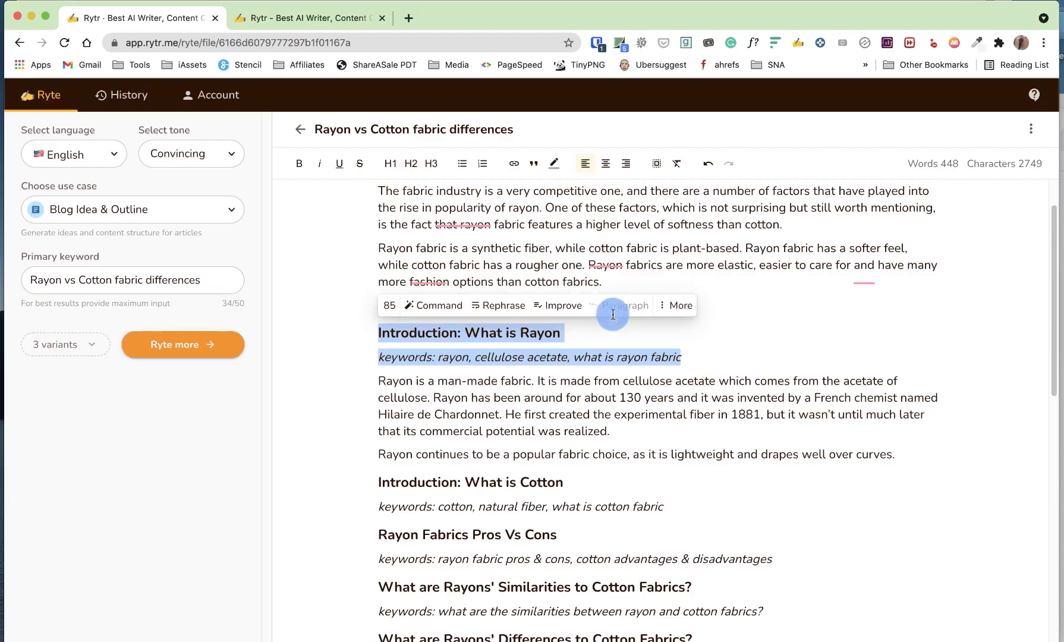
pyautogui.press('Return')
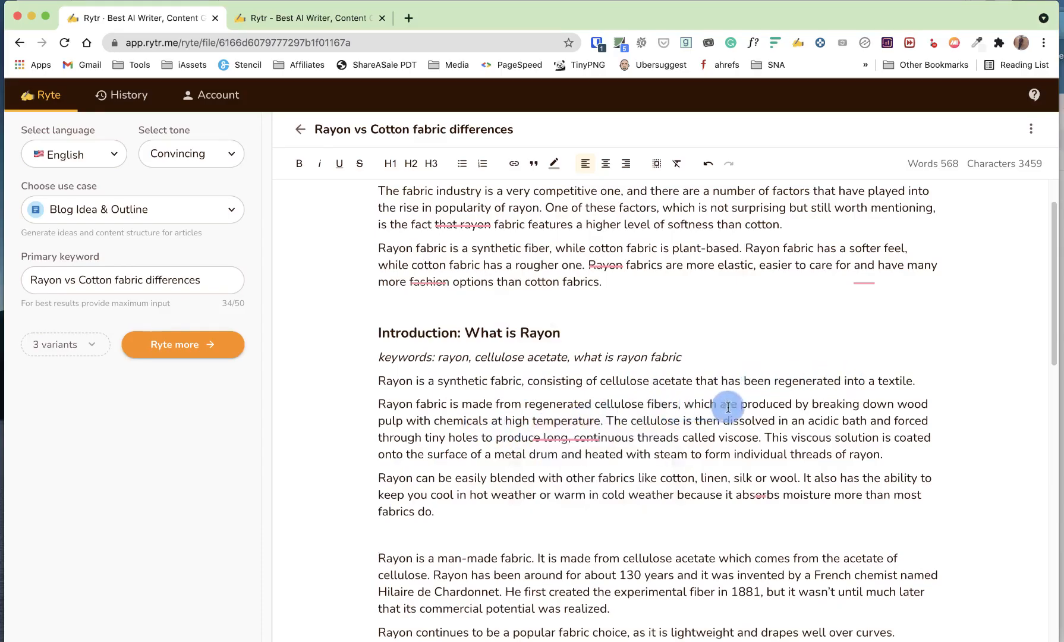
pyautogui.scroll(-1, 419, 464)
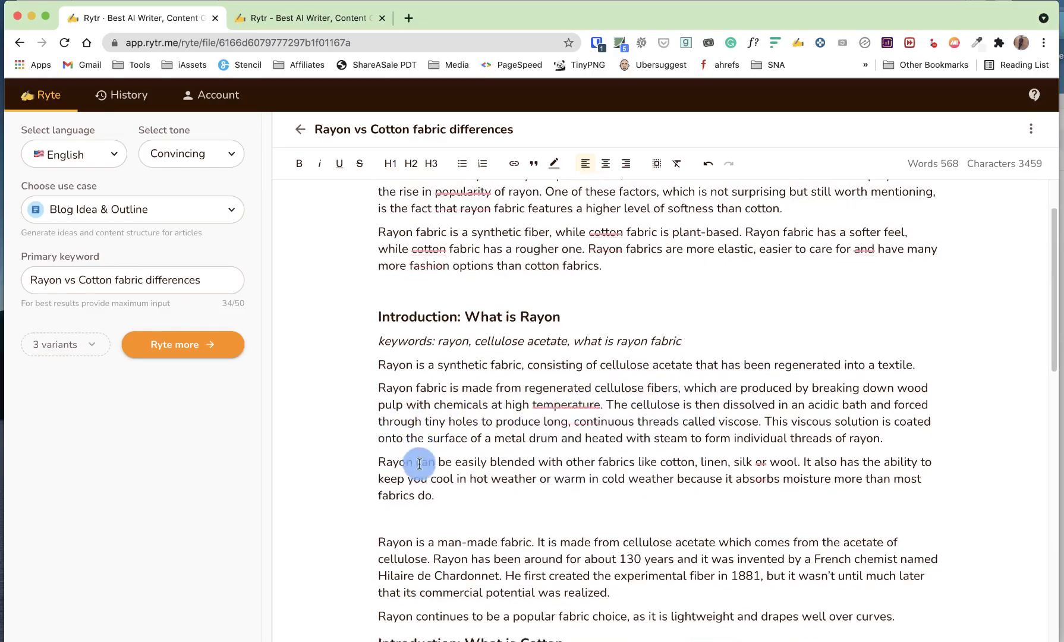
pyautogui.scroll(-1, 430, 452)
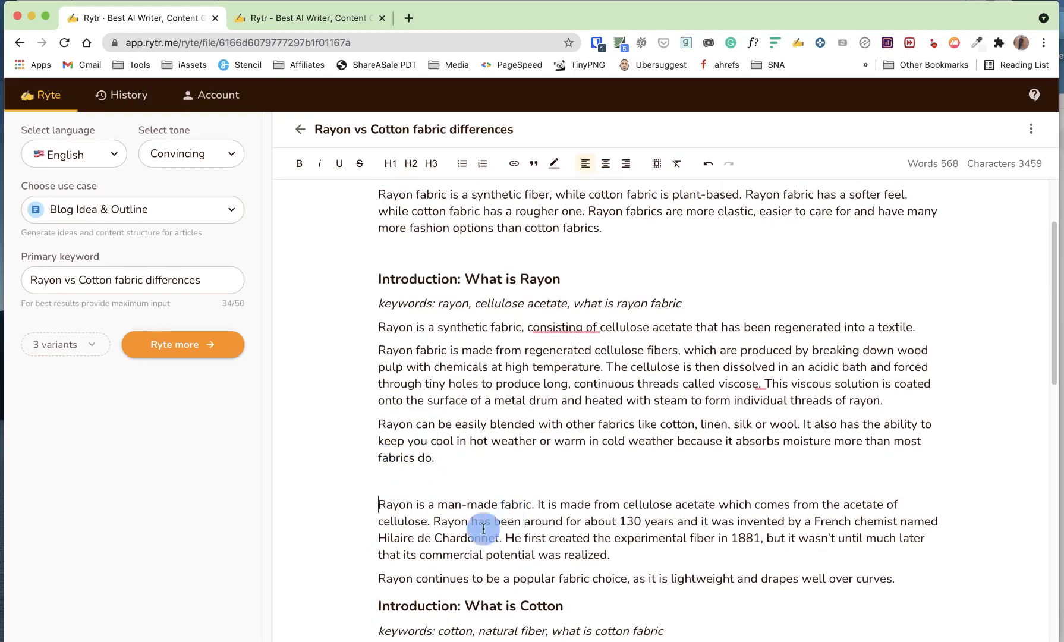
pyautogui.moveTo(696, 570); pyautogui.dragTo(324, 476)
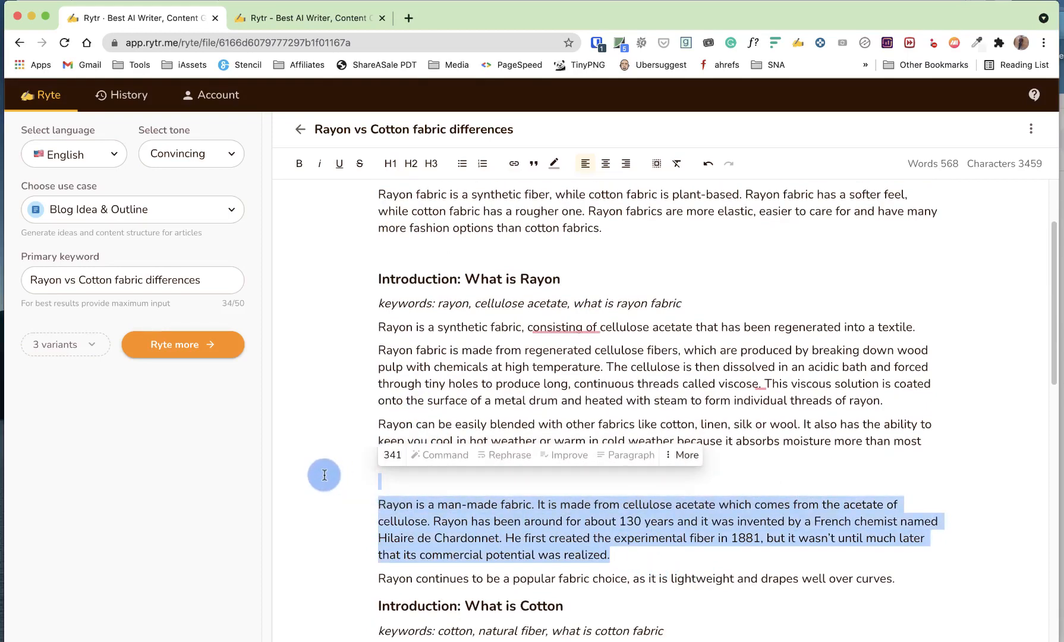
pyautogui.press('BackSpace')
pyautogui.press('BackSpace')
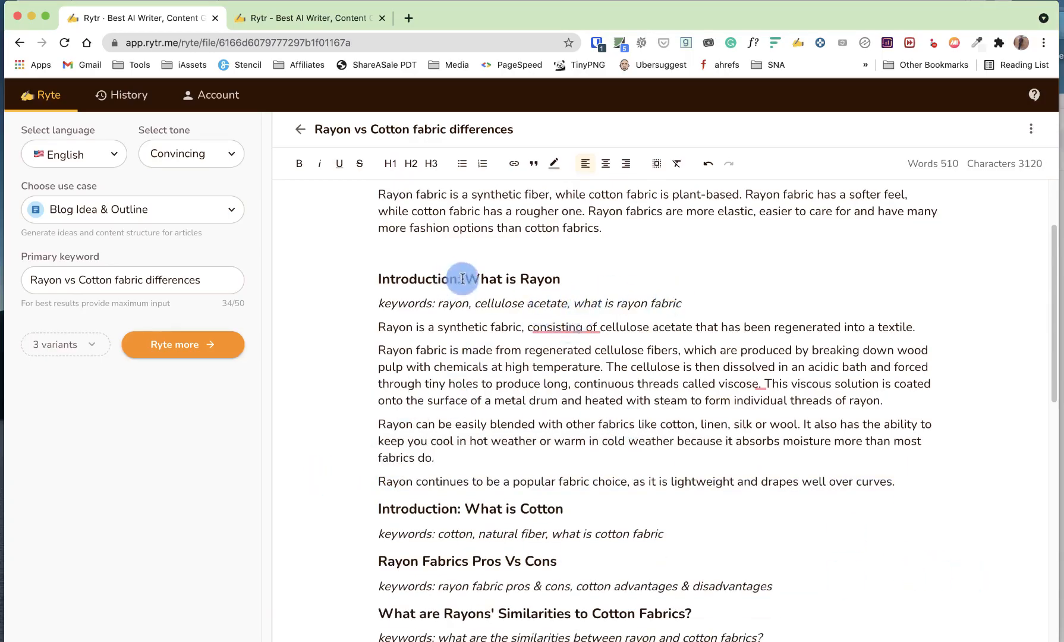
# Step: Shorten the rayon introduction heading to "What is Rayon" and remove the keywords line beneath it
pyautogui.moveTo(467, 279); pyautogui.dragTo(374, 277)
pyautogui.press('BackSpace')
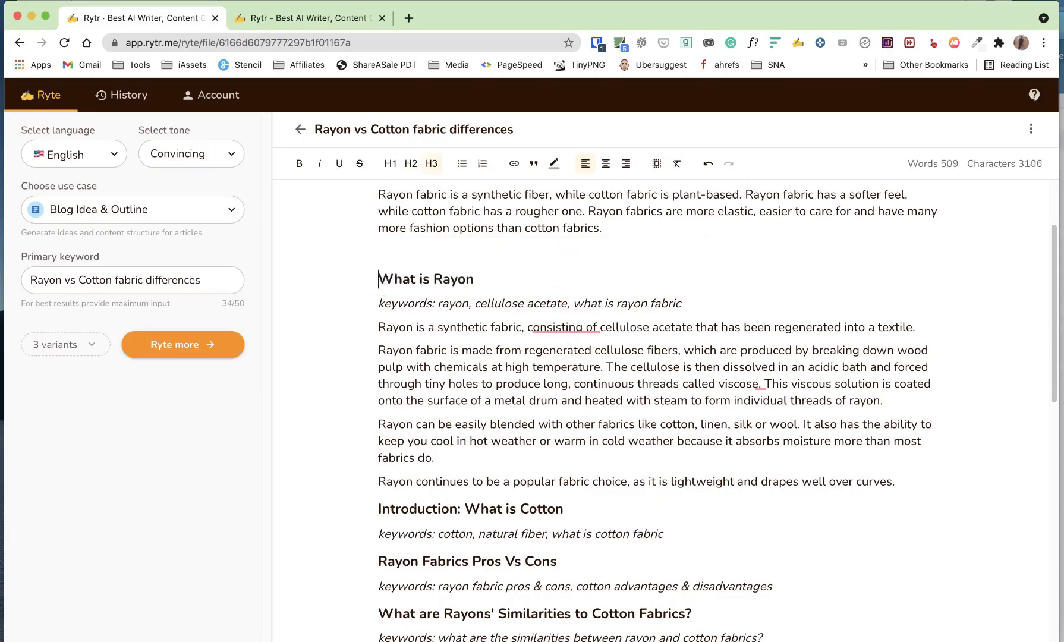
pyautogui.tripleClick(416, 302)
pyautogui.press('BackSpace')
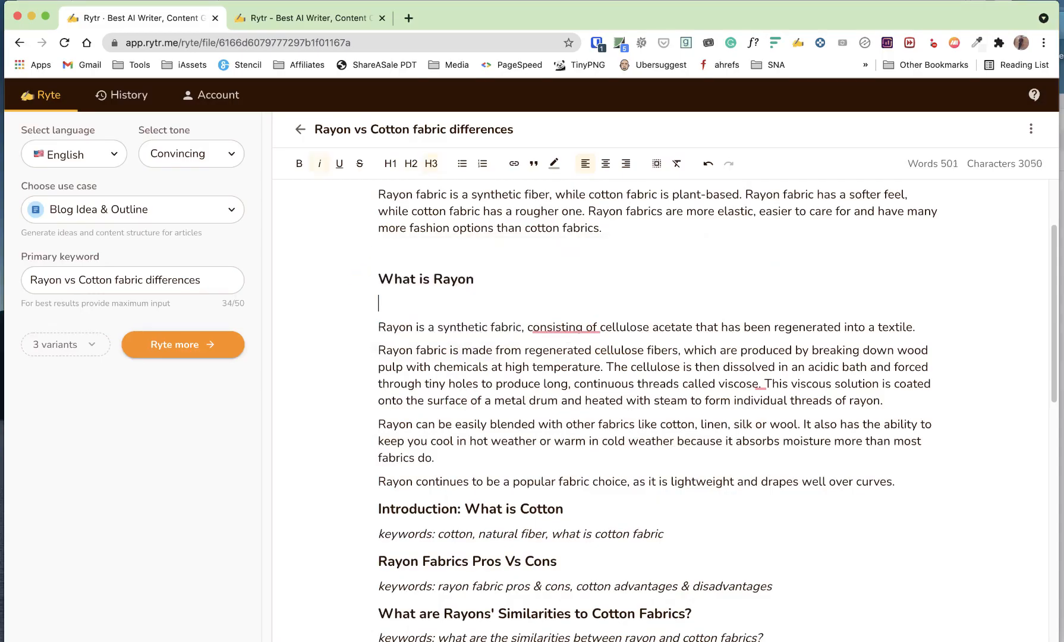
pyautogui.press('BackSpace')
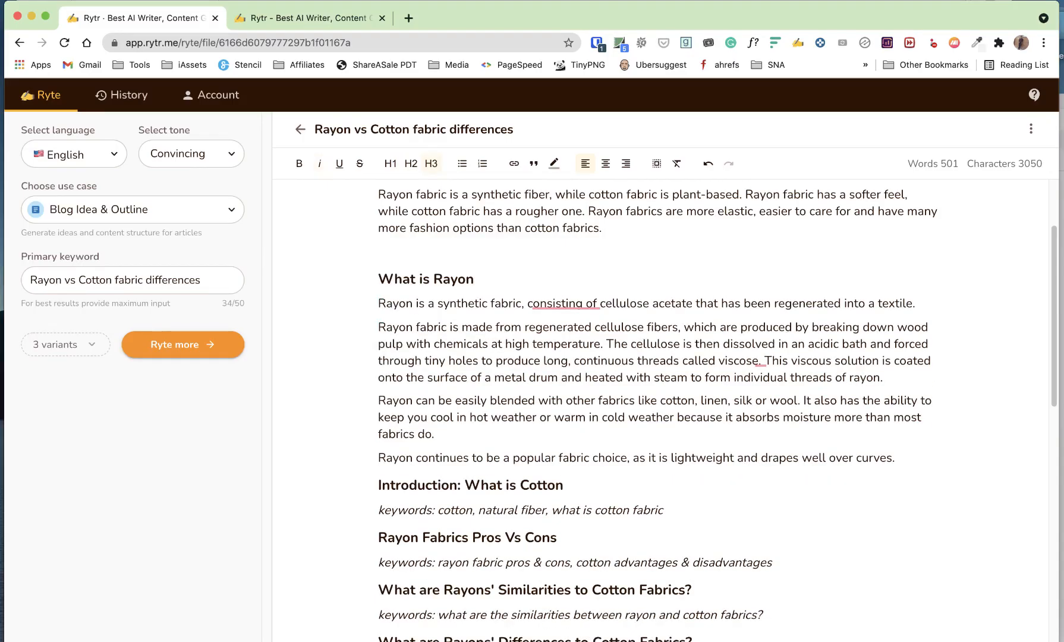
# Step: Generate paragraph text from the "Introduction: What is Cotton" heading and its keywords
pyautogui.scroll(-1, 520, 488)
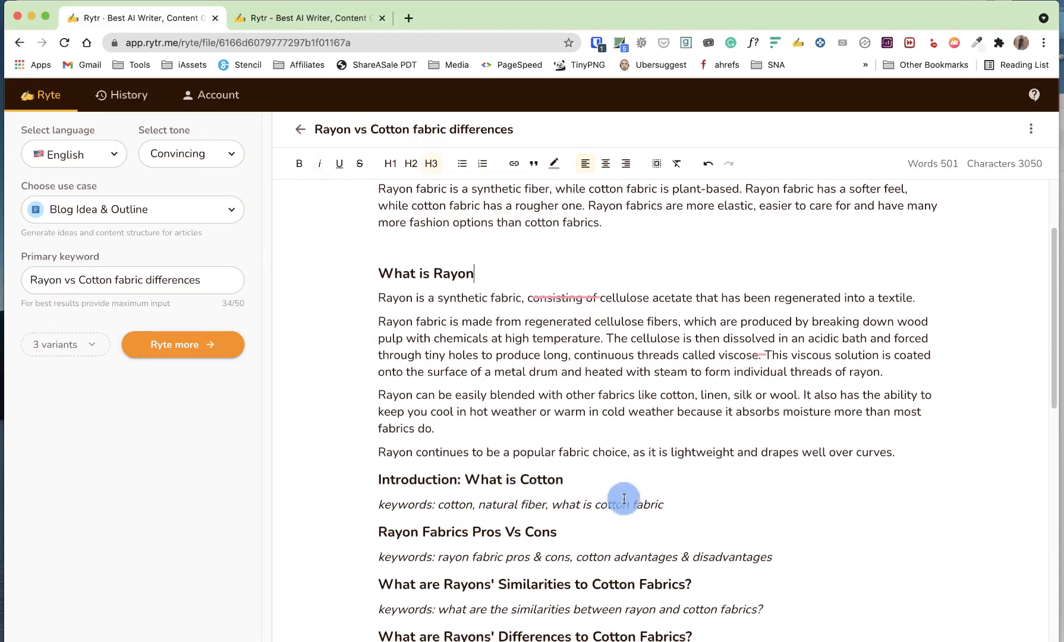
pyautogui.moveTo(665, 504); pyautogui.dragTo(351, 482)
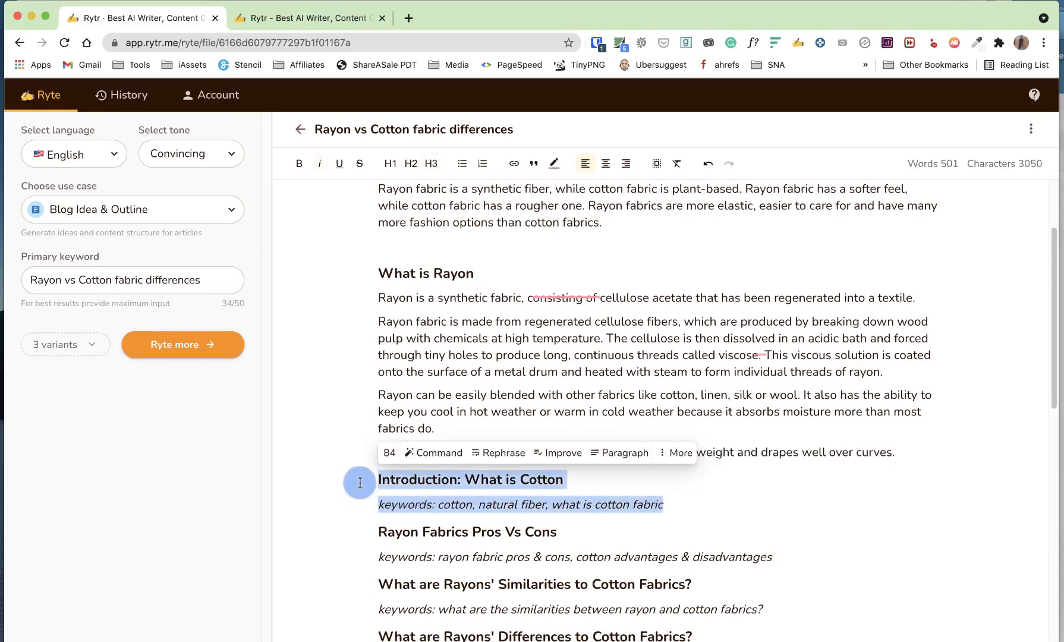
pyautogui.click(605, 462)
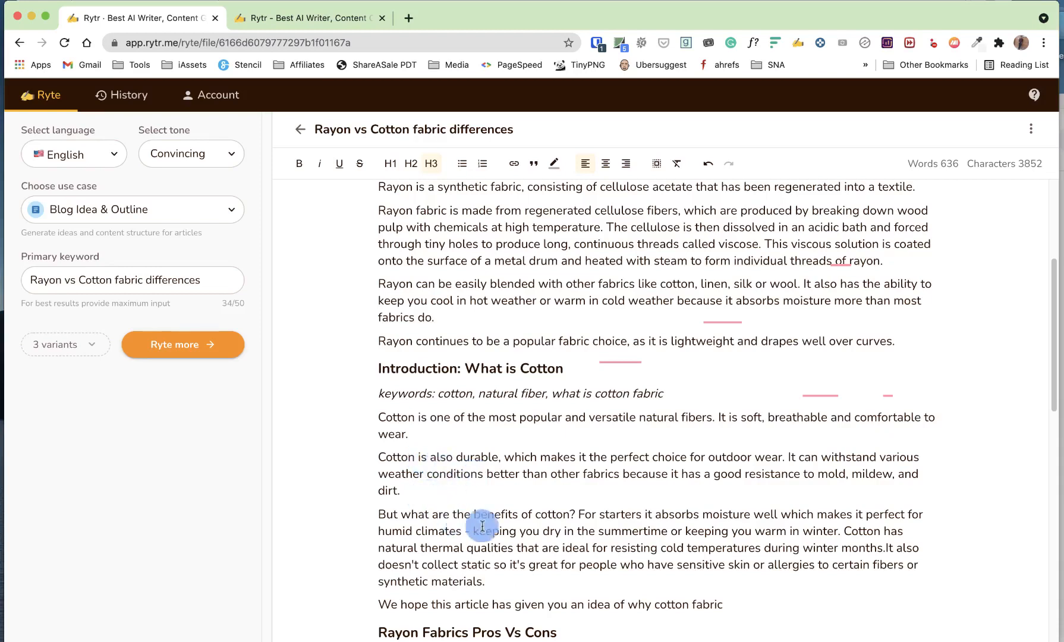
# Step: Insert the level 2 heading "Benefits of Cotton Fabric and Rayon Fabric" above the "But what are the benefits of cotton?" paragraph
pyautogui.moveTo(634, 509)
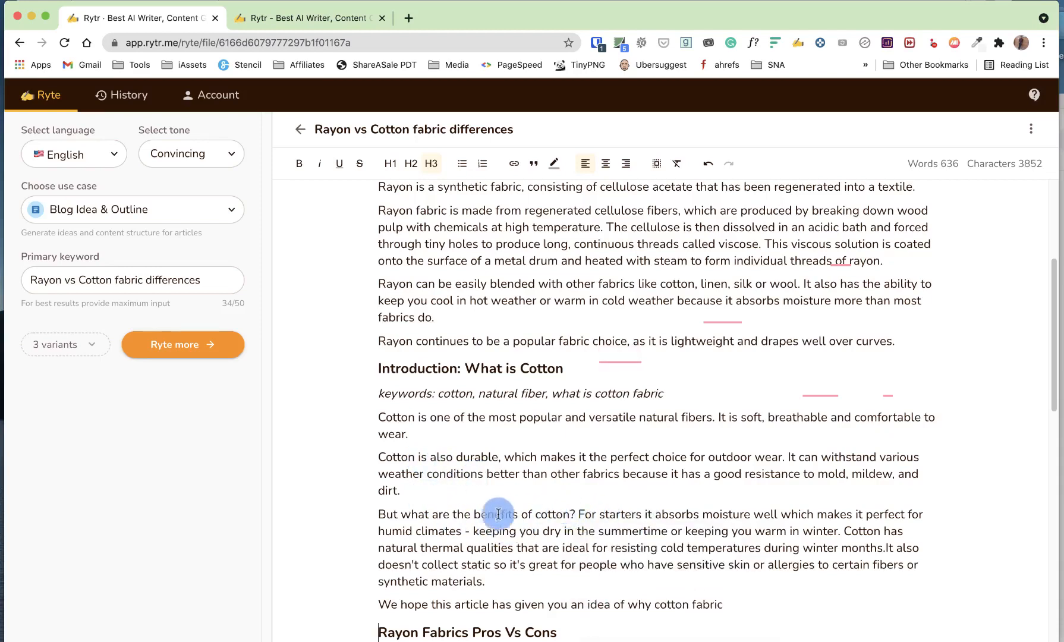
pyautogui.scroll(-3, 672, 560)
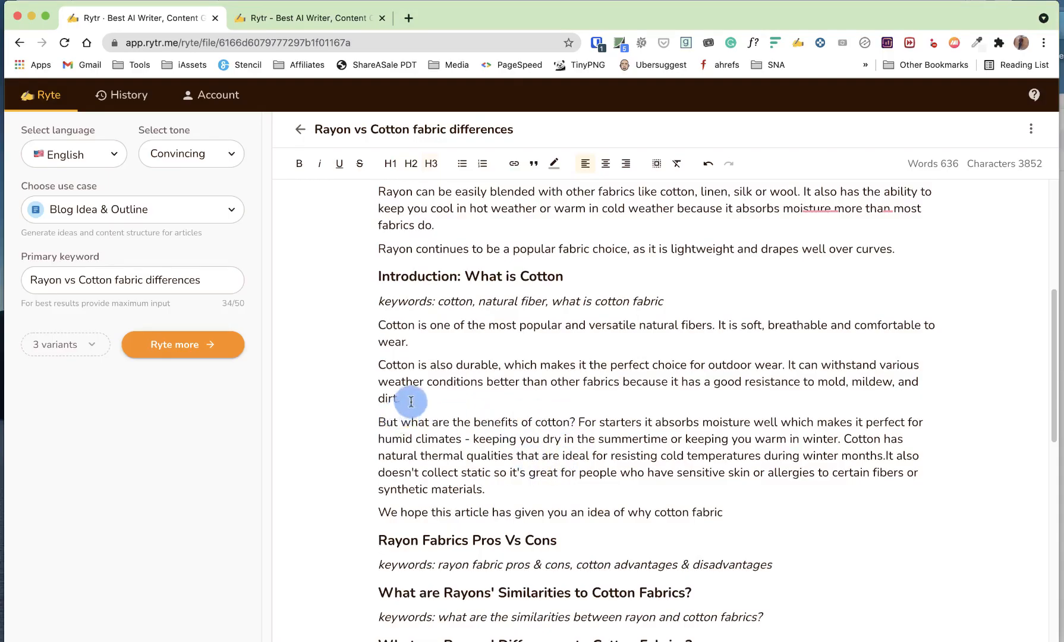
pyautogui.press('Return')
pyautogui.write('Be')
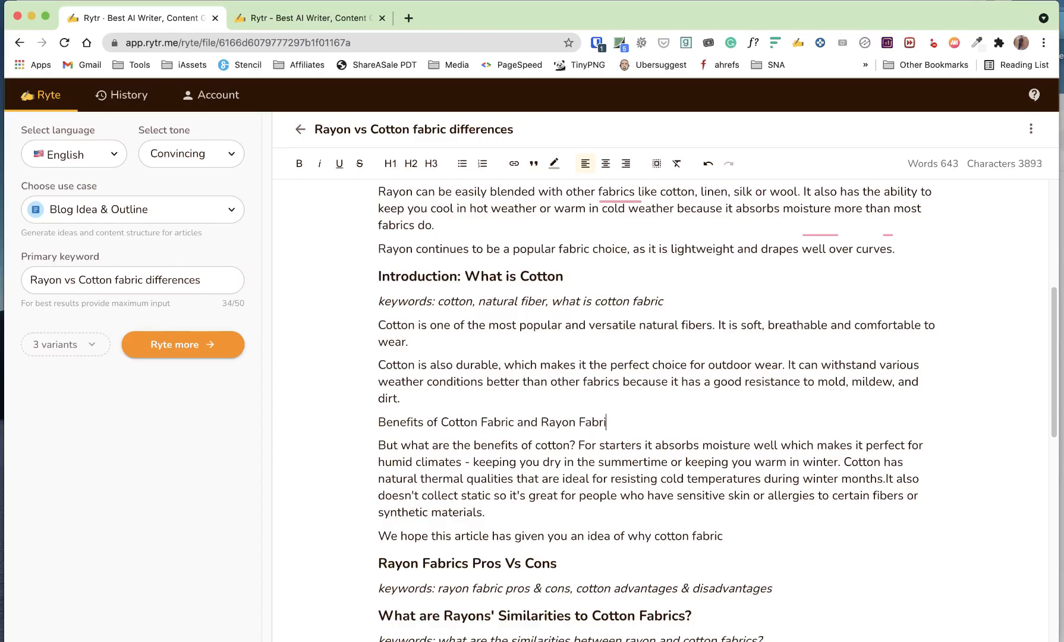
pyautogui.click(410, 163)
# Step: Change the "What is Rayon" heading to heading level 2
pyautogui.scroll(5, 434, 276)
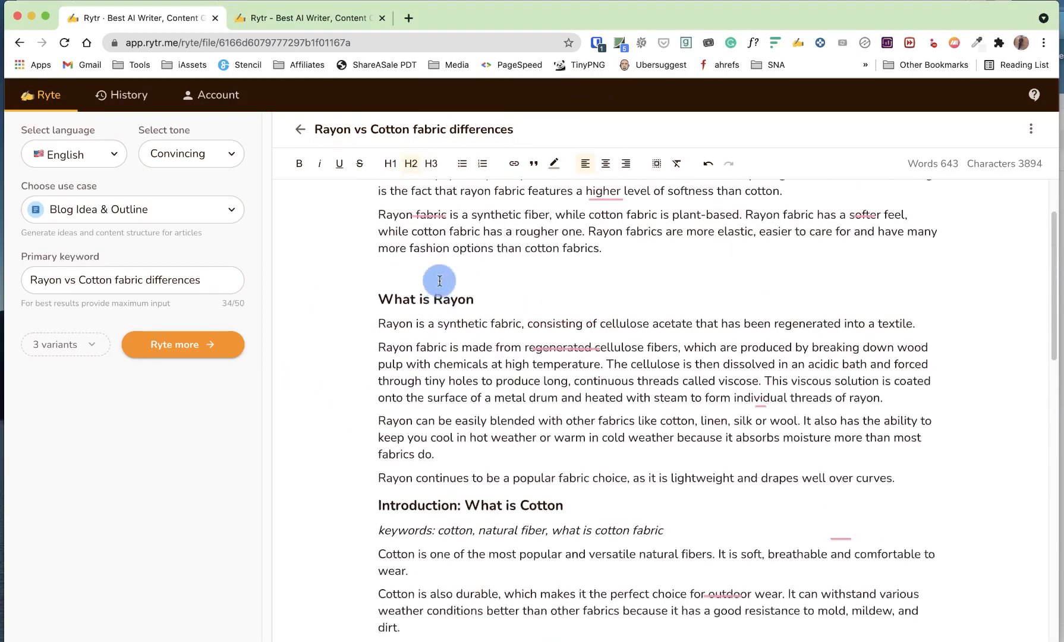
pyautogui.click(441, 316)
pyautogui.click(411, 163)
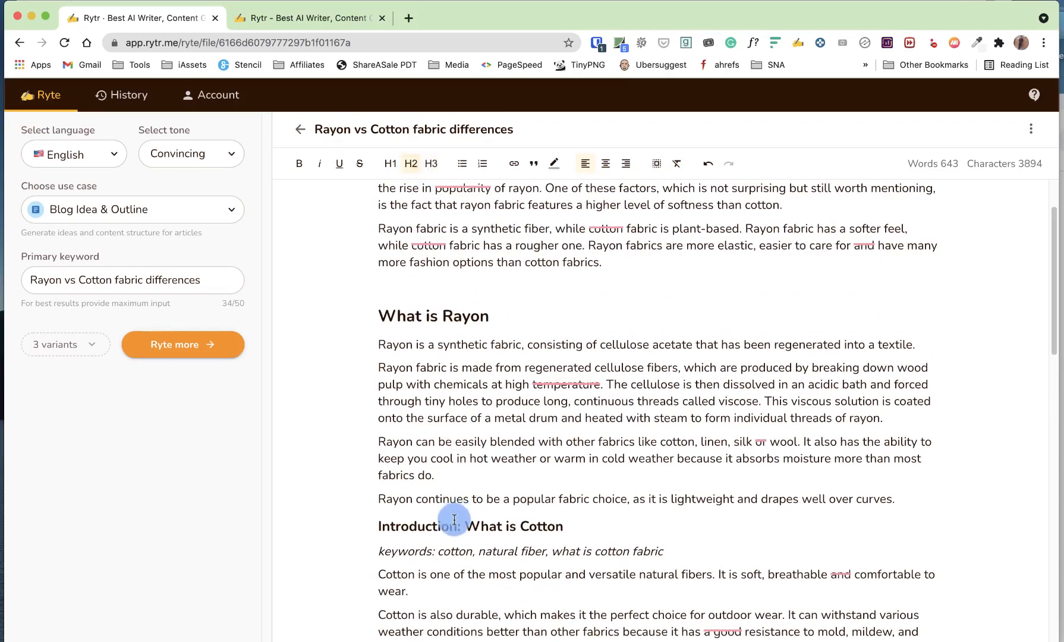
# Step: Shorten the cotton introduction heading to "What is Cotton" and set it to heading level 2
pyautogui.moveTo(392, 520); pyautogui.dragTo(375, 518)
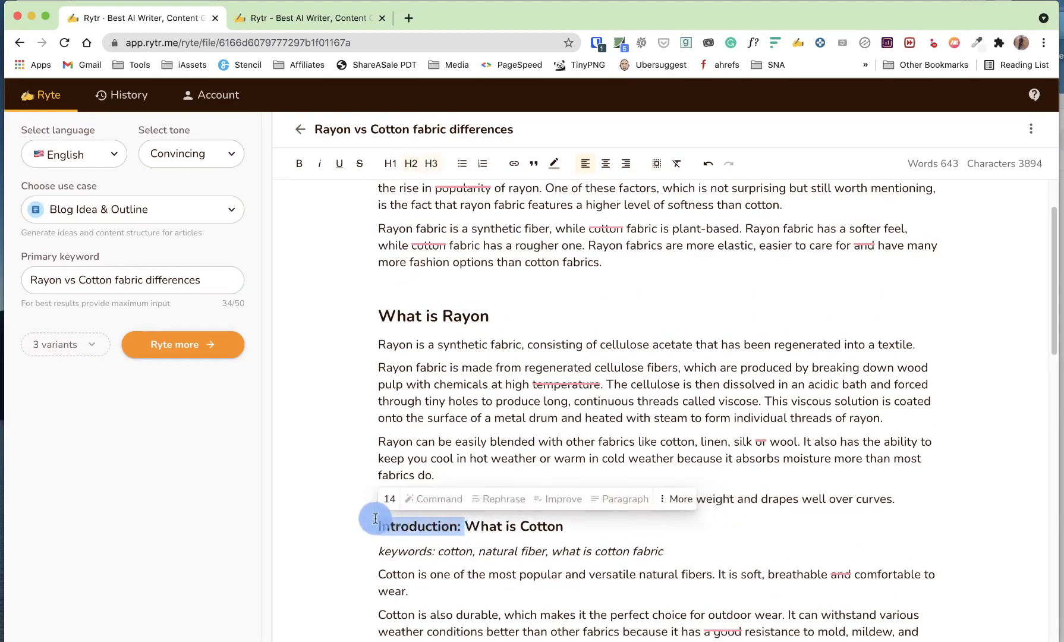
pyautogui.press('BackSpace')
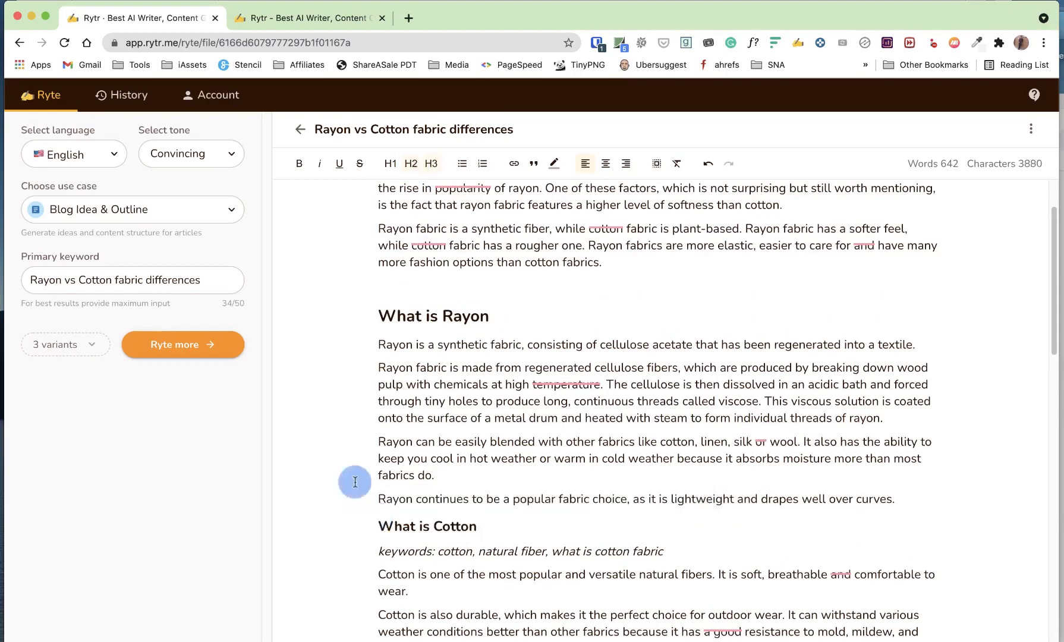
pyautogui.click(410, 163)
# Step: Delete the unfinished "We hope this article has given you an idea of why cotton fabric" line above "Rayon Fabrics Pros Vs Cons"
pyautogui.scroll(-4, 564, 334)
pyautogui.scroll(-2, 512, 459)
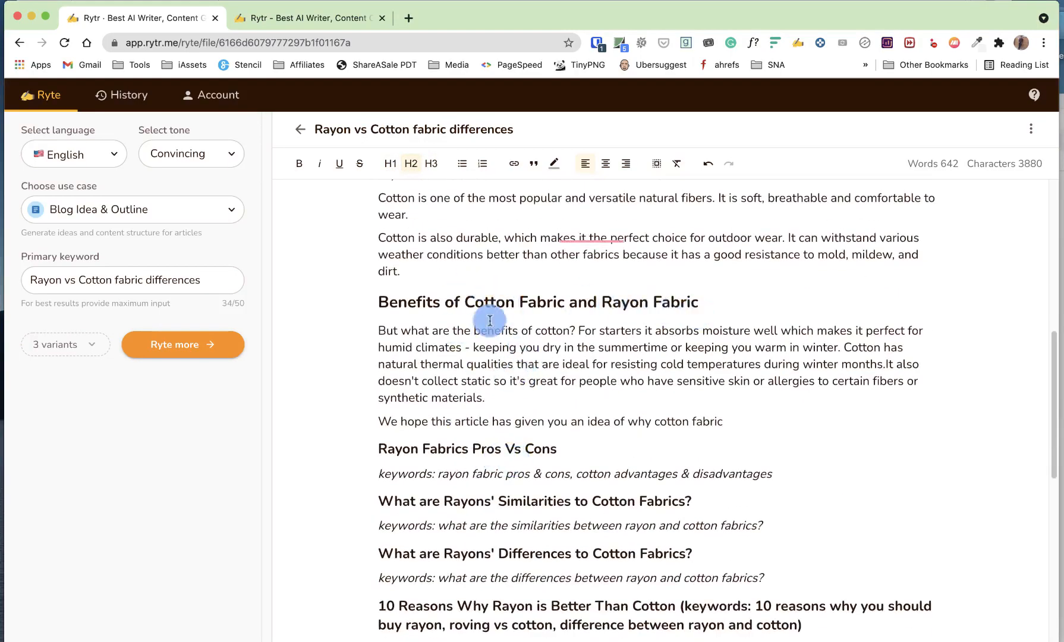
pyautogui.moveTo(571, 412); pyautogui.dragTo(400, 349)
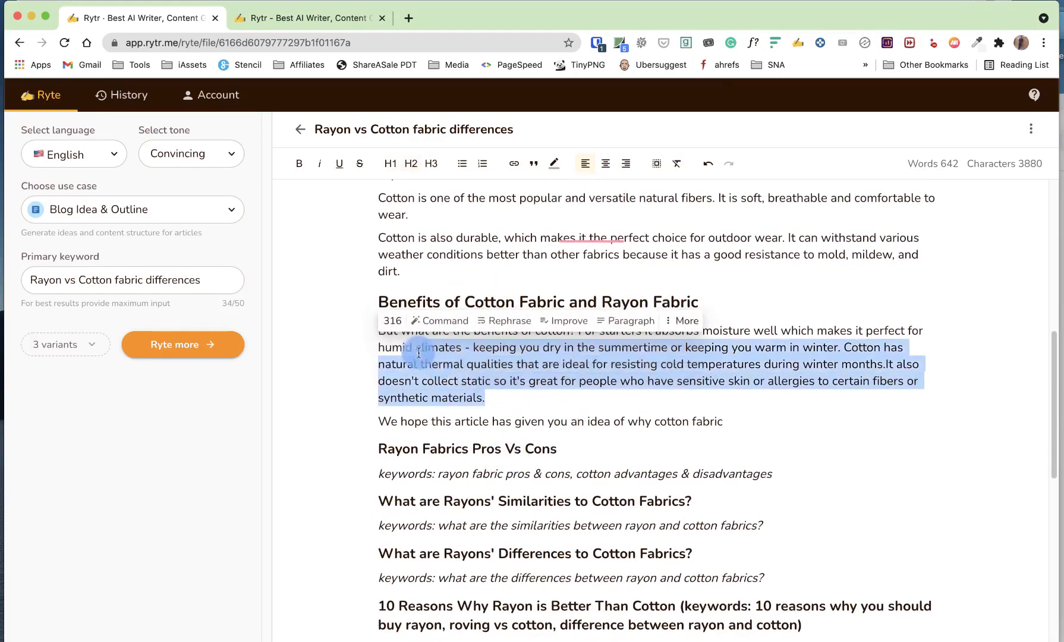
pyautogui.click(528, 422)
pyautogui.tripleClick(648, 423)
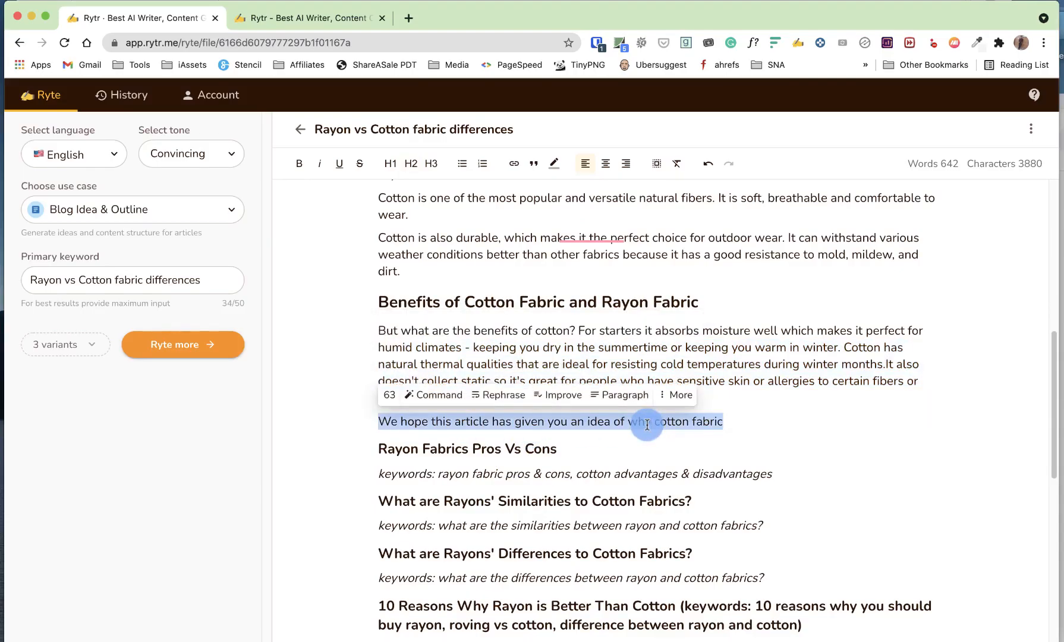
pyautogui.press('BackSpace')
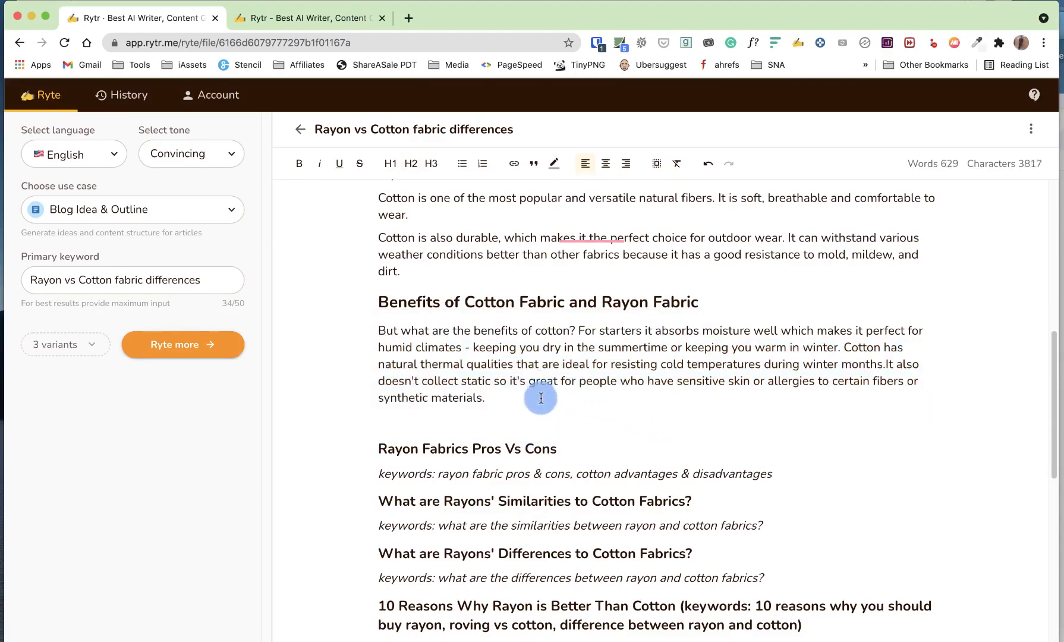
# Step: Add the line "What are the benefits of Rayon Fabric?" below the cotton benefits paragraph and generate a paragraph from it
pyautogui.click(540, 381)
pyautogui.press('Return')
pyautogui.press('Return')
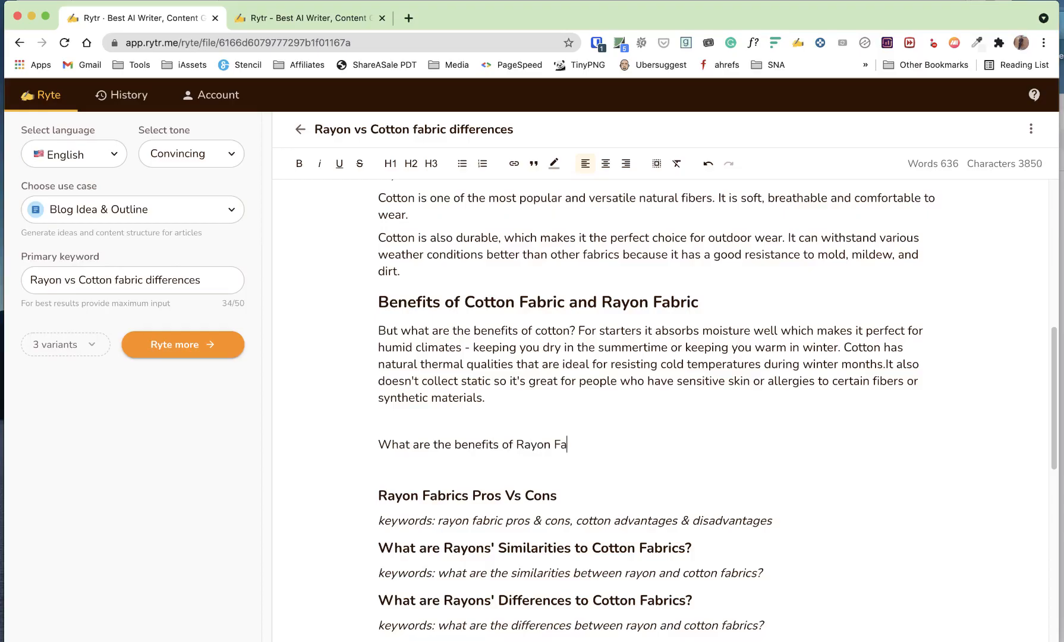
pyautogui.tripleClick(467, 443)
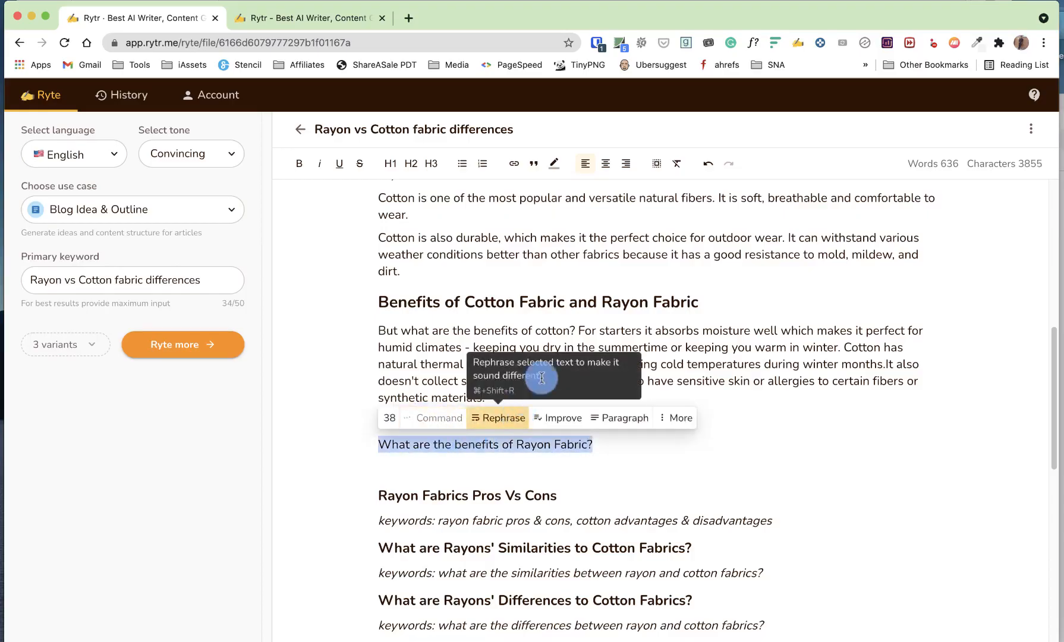
pyautogui.click(631, 422)
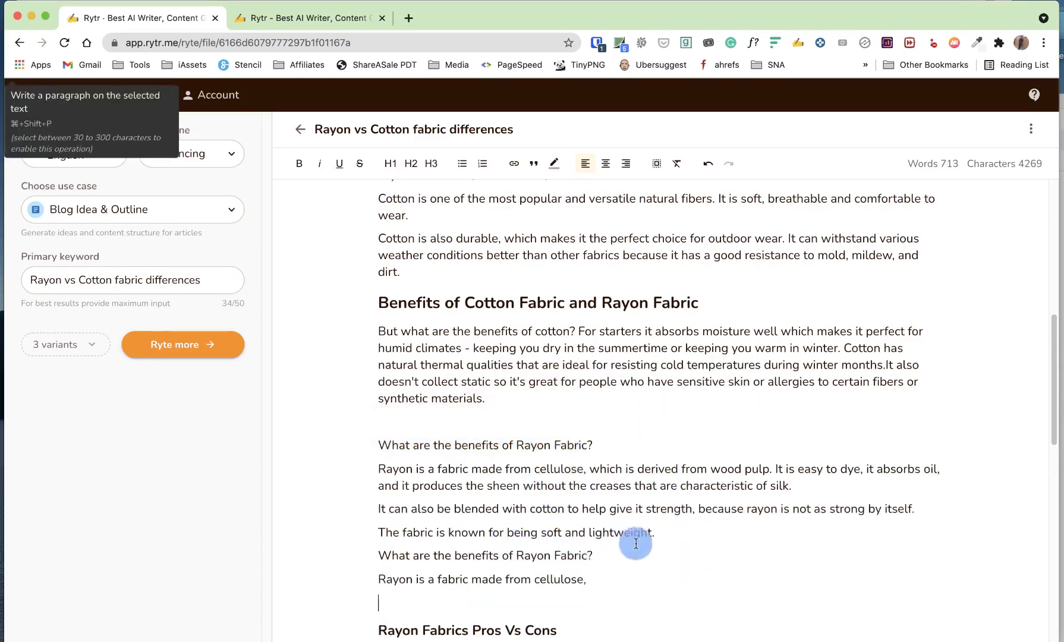
# Step: Delete the duplicate "What are the benefits of Rayon Fabric?" line and the unfinished "Rayon is a fabric made from cellulose," line
pyautogui.doubleClick(517, 556)
pyautogui.tripleClick(516, 555)
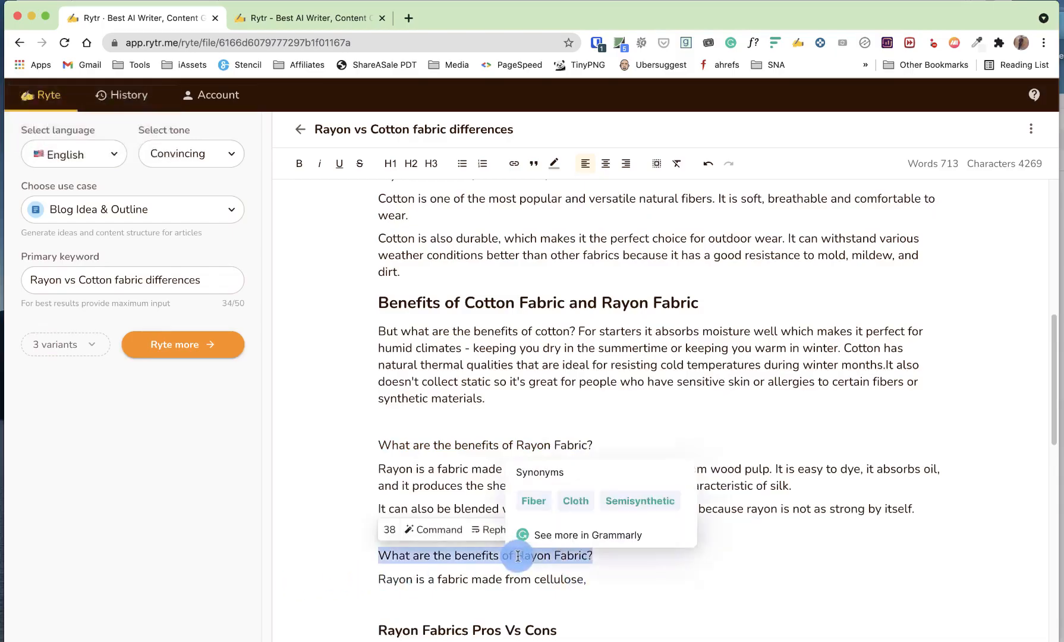
pyautogui.press('BackSpace')
pyautogui.moveTo(618, 581); pyautogui.dragTo(361, 578)
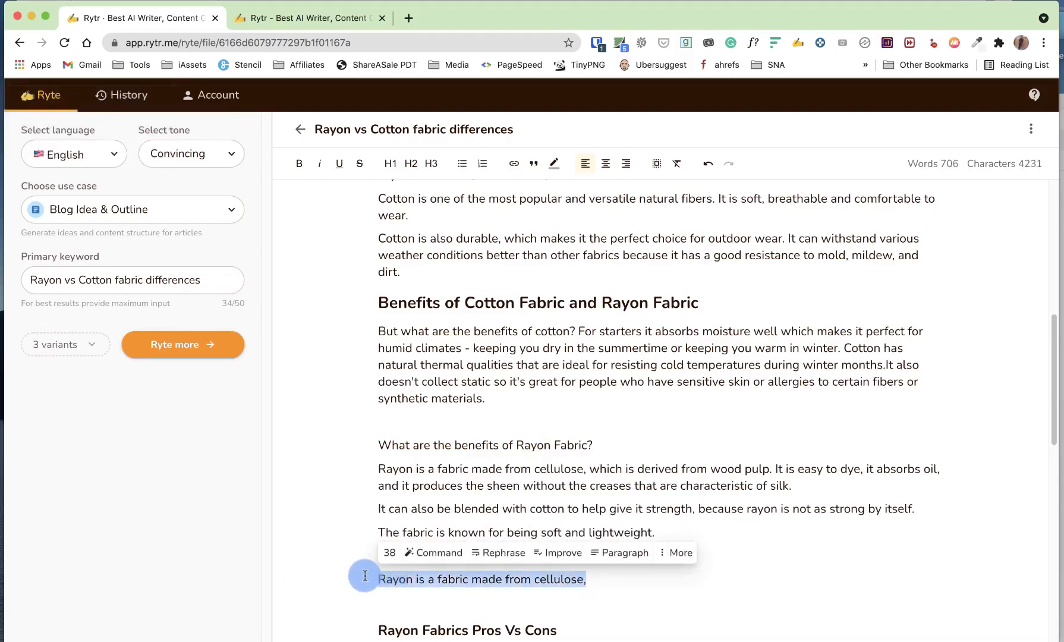
pyautogui.press('BackSpace')
# Step: Set the "What are the benefits of Rayon Fabric?" line to heading level 3 and generate additional paragraphs beneath it
pyautogui.tripleClick(570, 445)
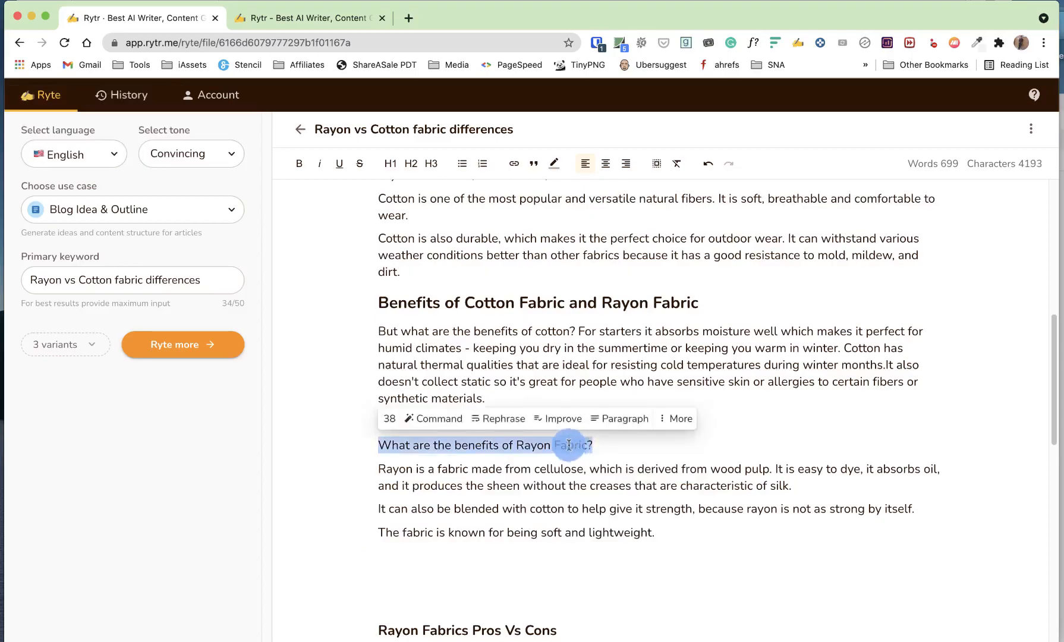
pyautogui.click(431, 163)
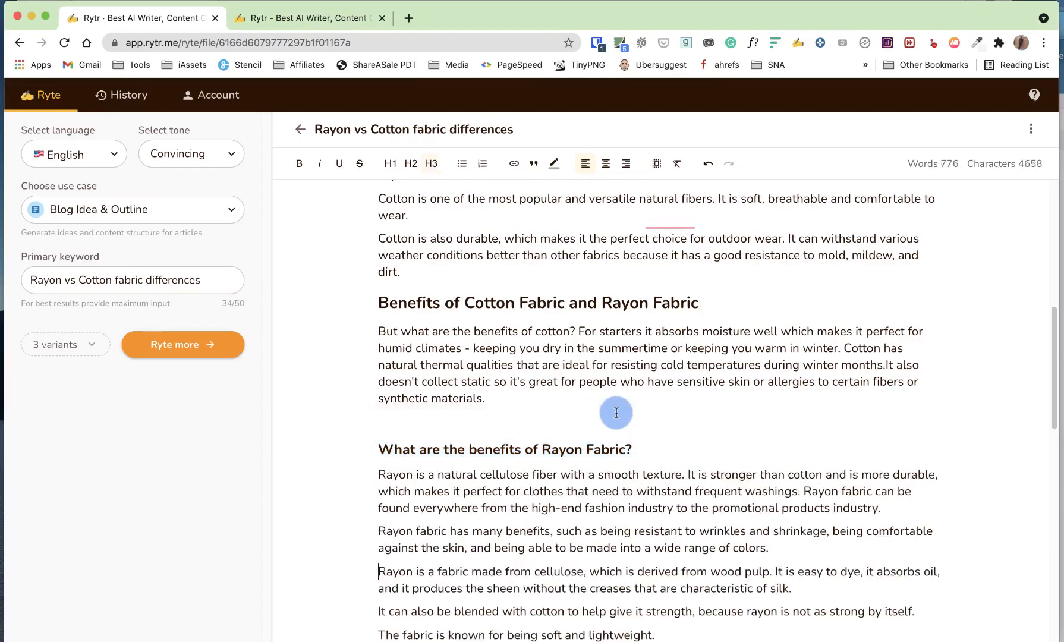
pyautogui.scroll(-2, 594, 446)
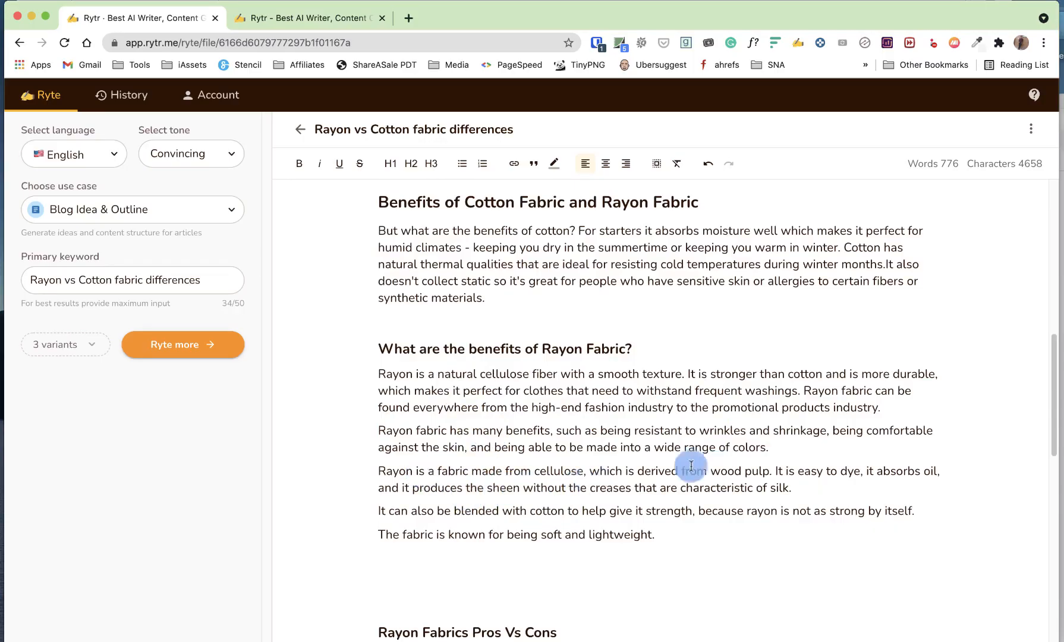
pyautogui.click(802, 449)
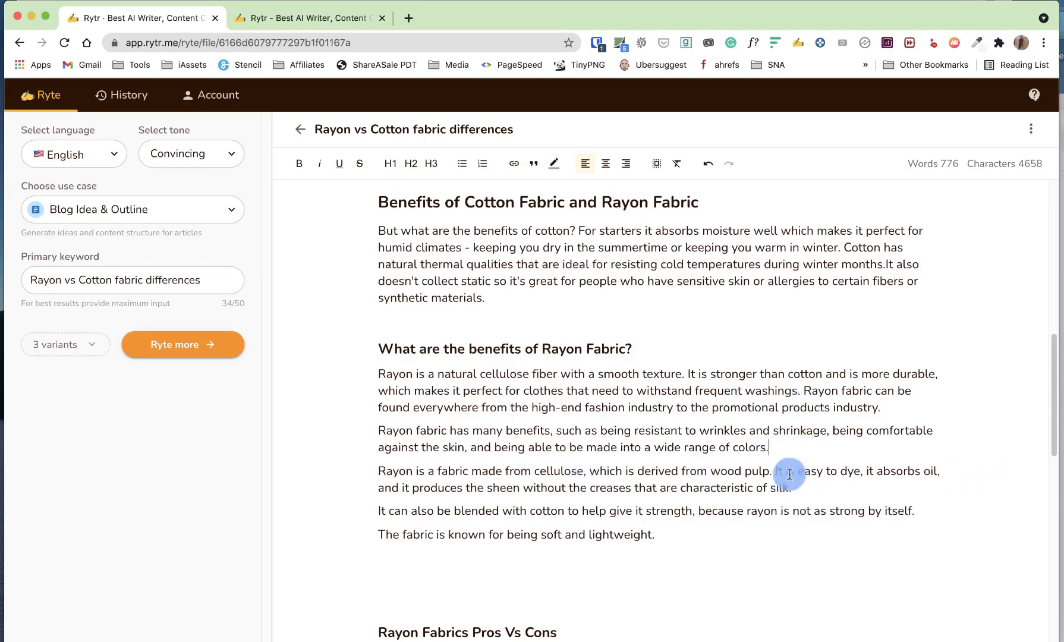
pyautogui.click(290, 540)
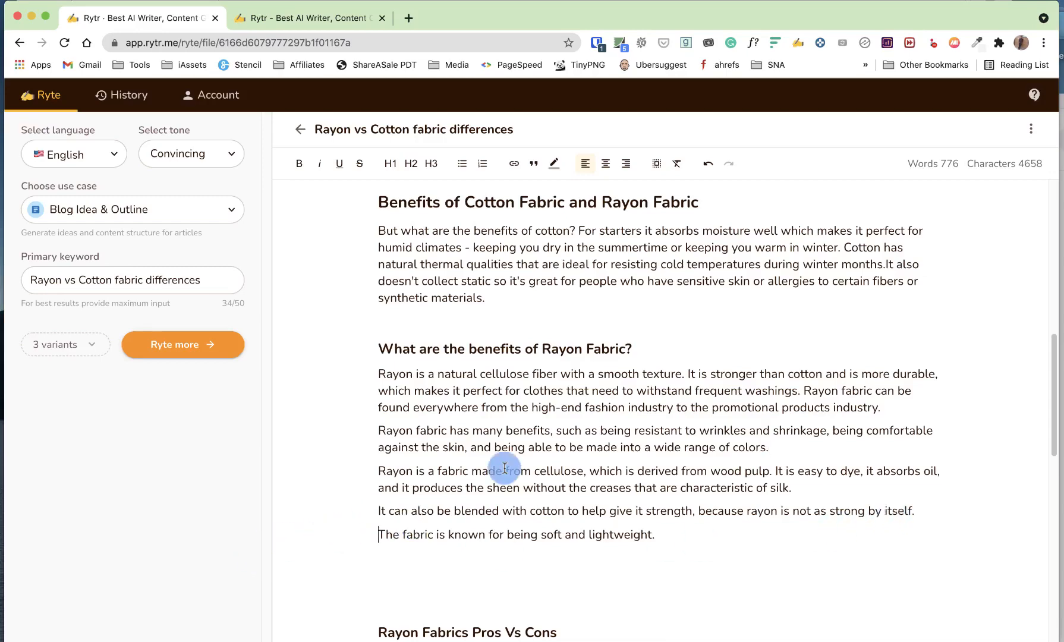
pyautogui.scroll(1, 504, 469)
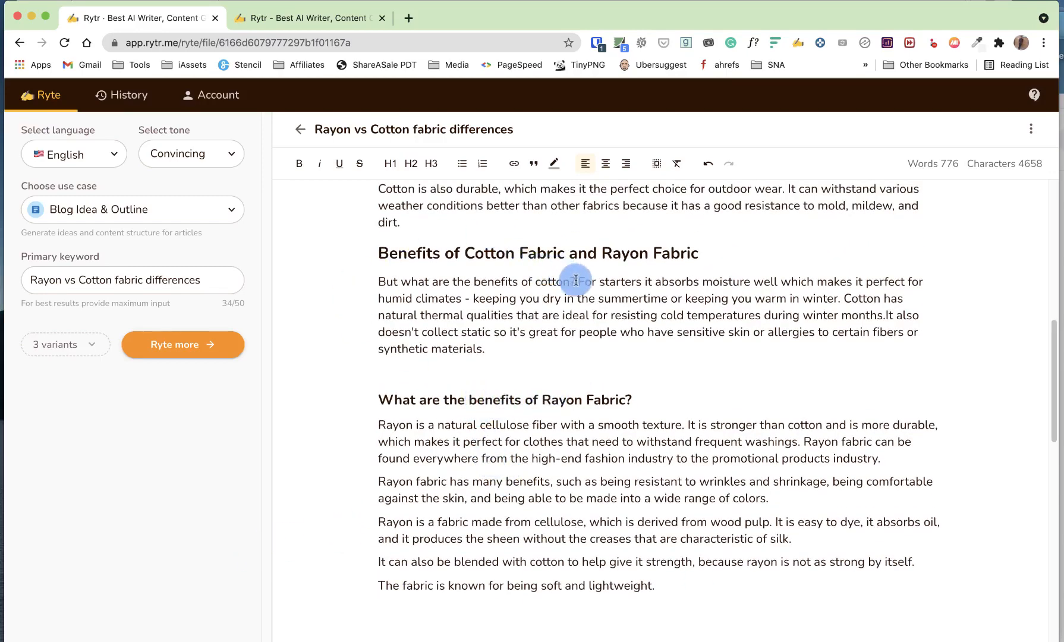
# Step: Format the cotton and rayon benefits questions as bold body text, with the cotton question on its own line
pyautogui.moveTo(576, 280); pyautogui.dragTo(379, 279)
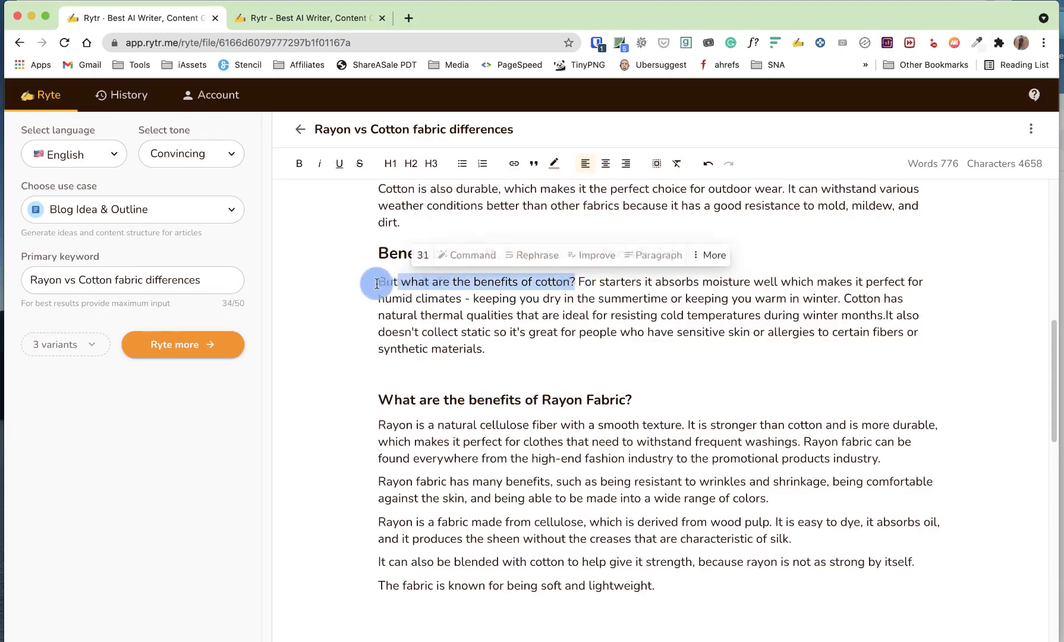
pyautogui.click(295, 166)
pyautogui.click(587, 402)
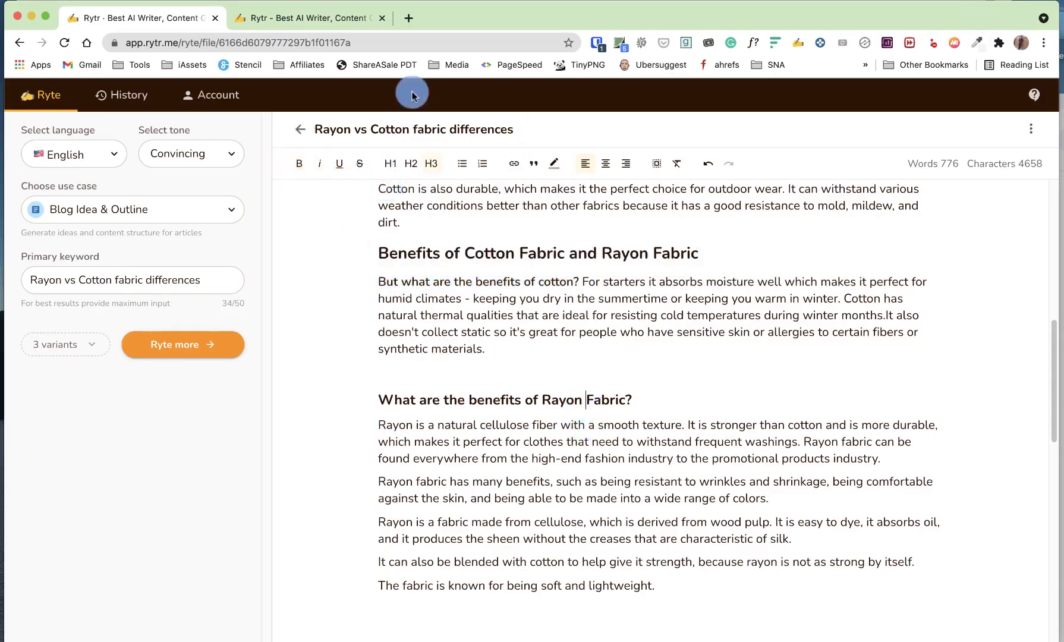
pyautogui.click(433, 163)
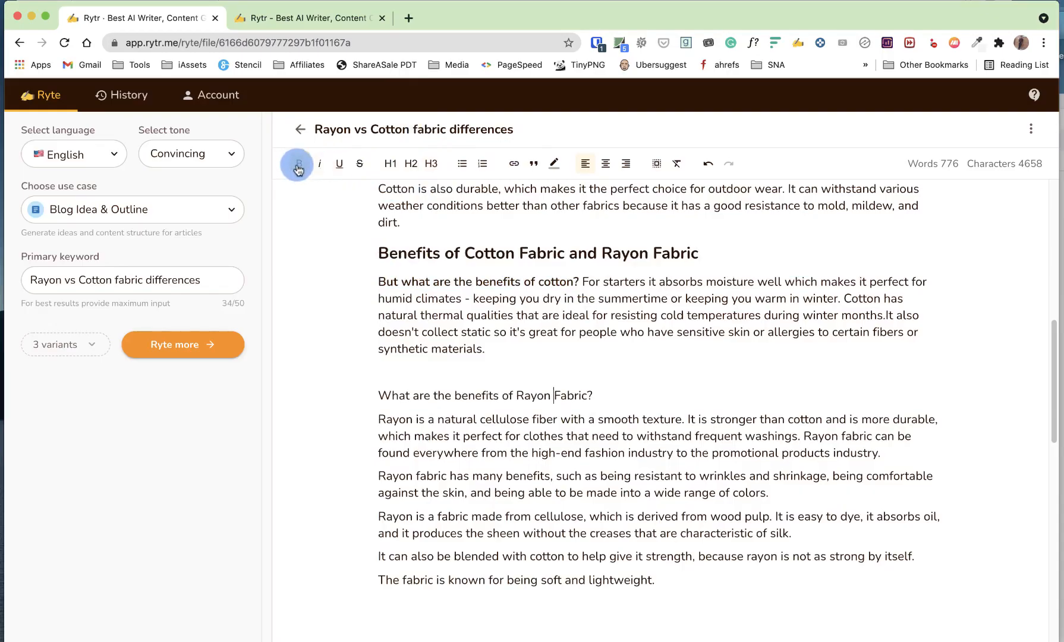
pyautogui.tripleClick(479, 395)
pyautogui.click(299, 171)
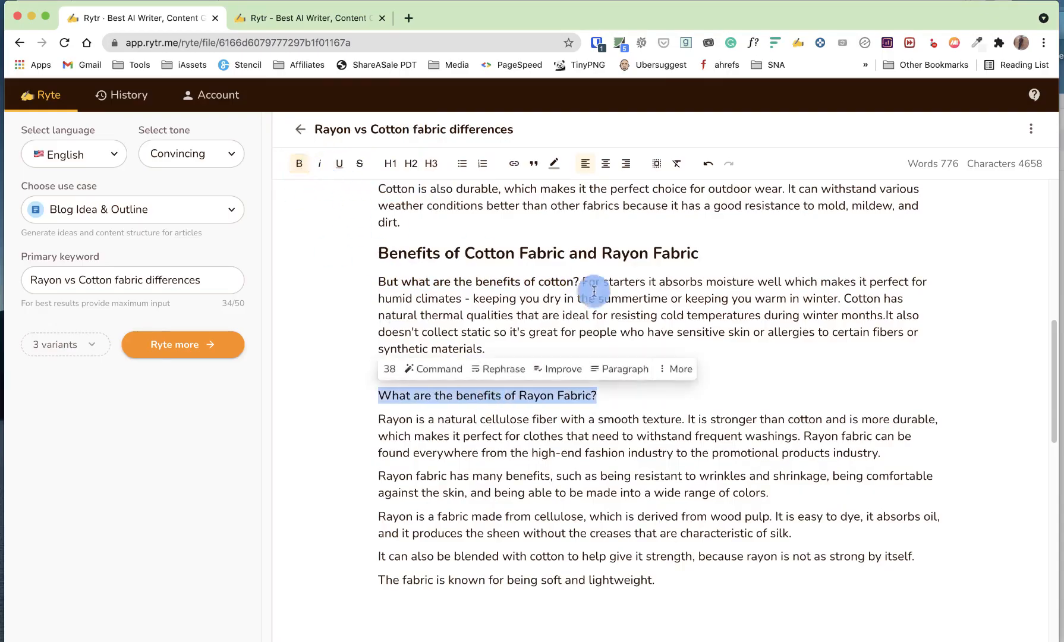
pyautogui.click(584, 280)
pyautogui.press('Return')
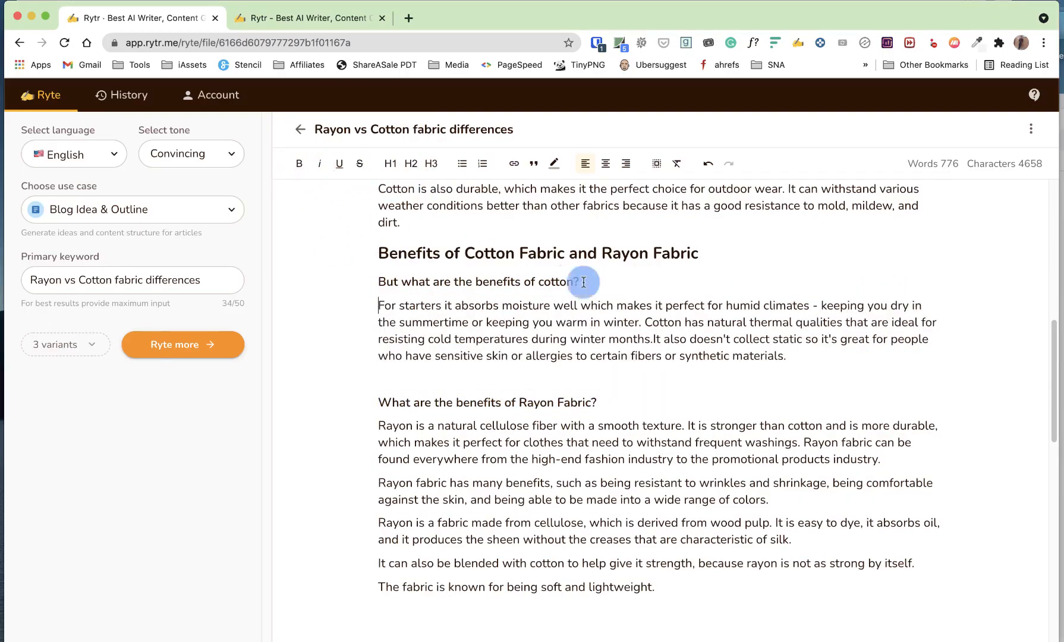
# Step: Delete the "keywords: cotton, natural fiber, what is cotton fabric" text under the "What is Cotton" heading
pyautogui.scroll(-3, 458, 364)
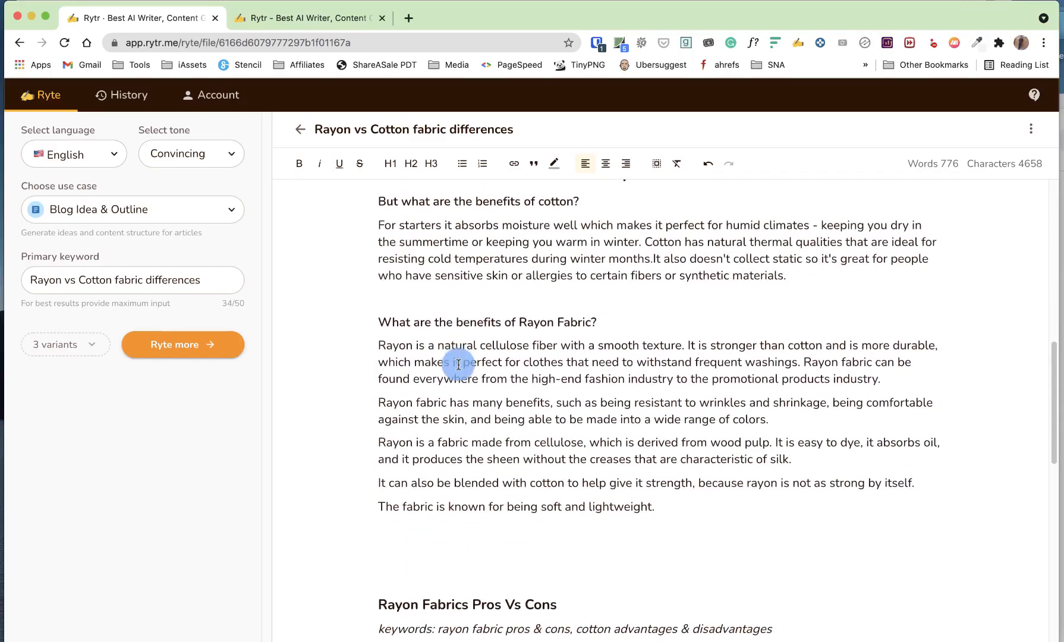
pyautogui.scroll(2, 387, 297)
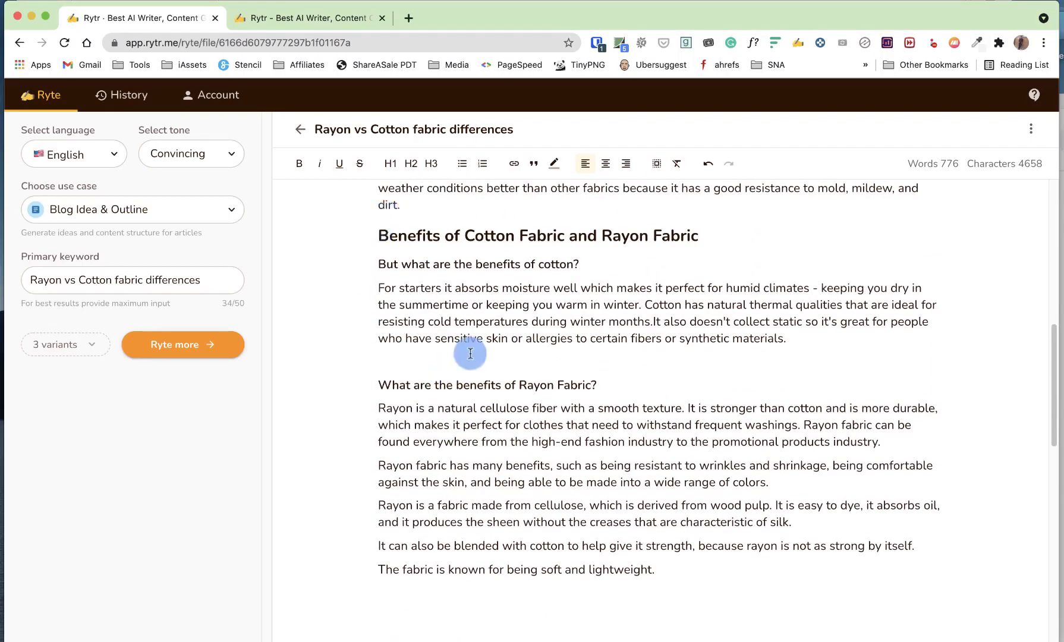
pyautogui.scroll(6, 470, 354)
pyautogui.scroll(1, 471, 354)
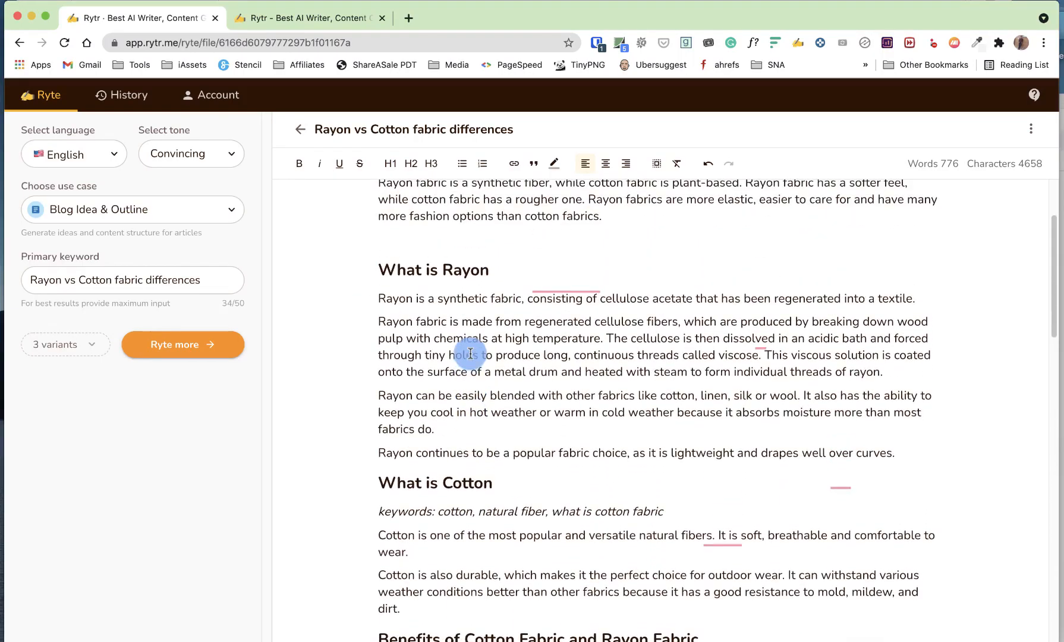
pyautogui.click(469, 273)
pyautogui.scroll(-2, 475, 516)
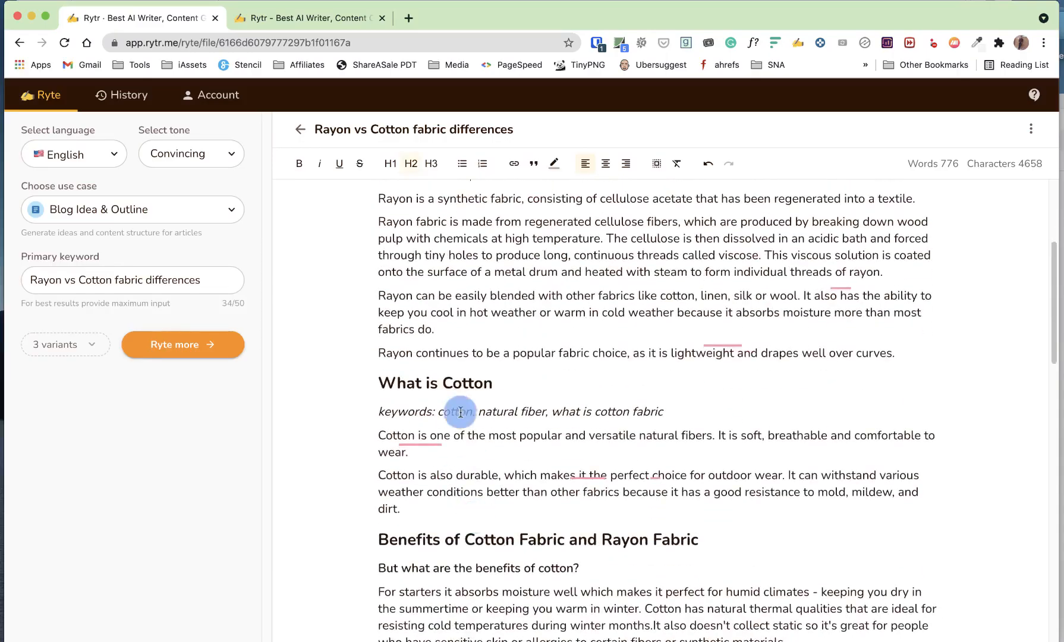
pyautogui.moveTo(686, 411); pyautogui.dragTo(374, 414)
pyautogui.press('BackSpace')
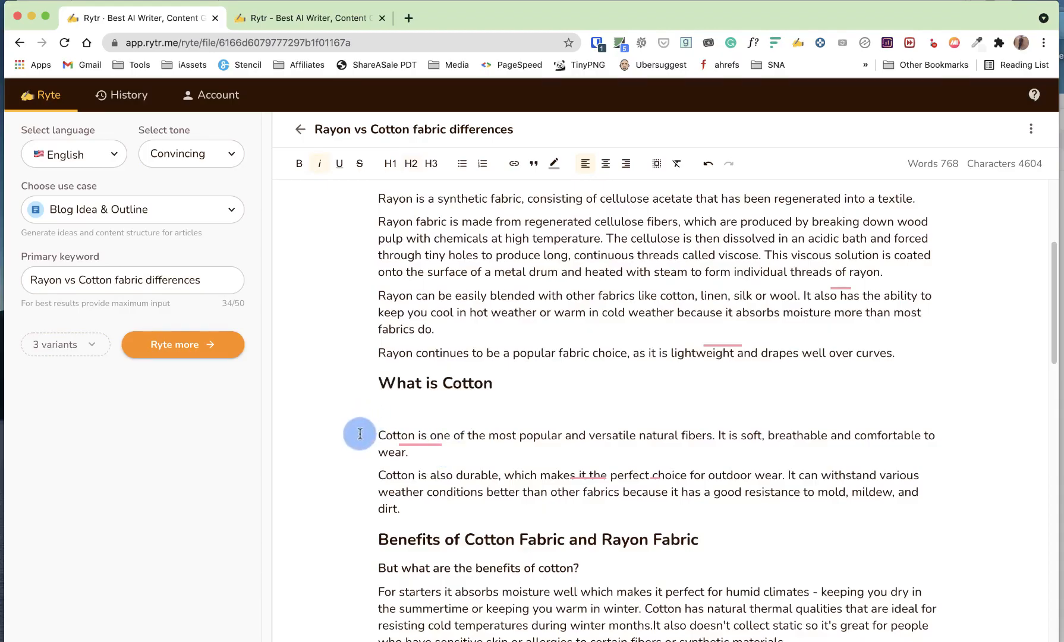
# Step: Move the "What are Rayons' Differences to Cotton Fabrics?" heading and its keywords line above "Benefits of Cotton Fabric and Rayon Fabric"
pyautogui.scroll(1, 369, 417)
pyautogui.scroll(-5, 455, 347)
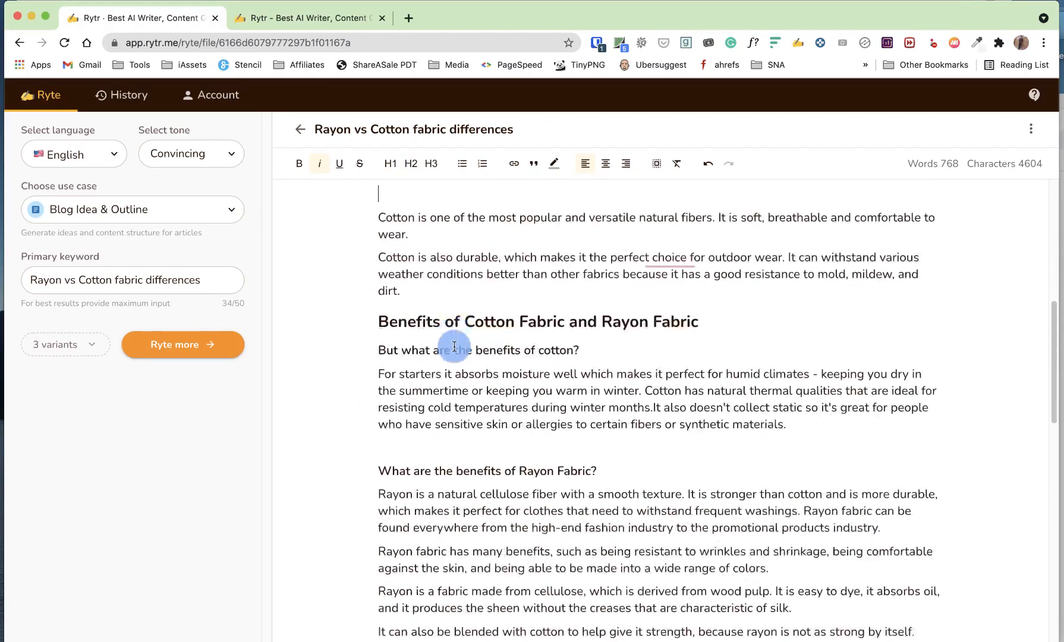
pyautogui.scroll(-5, 455, 347)
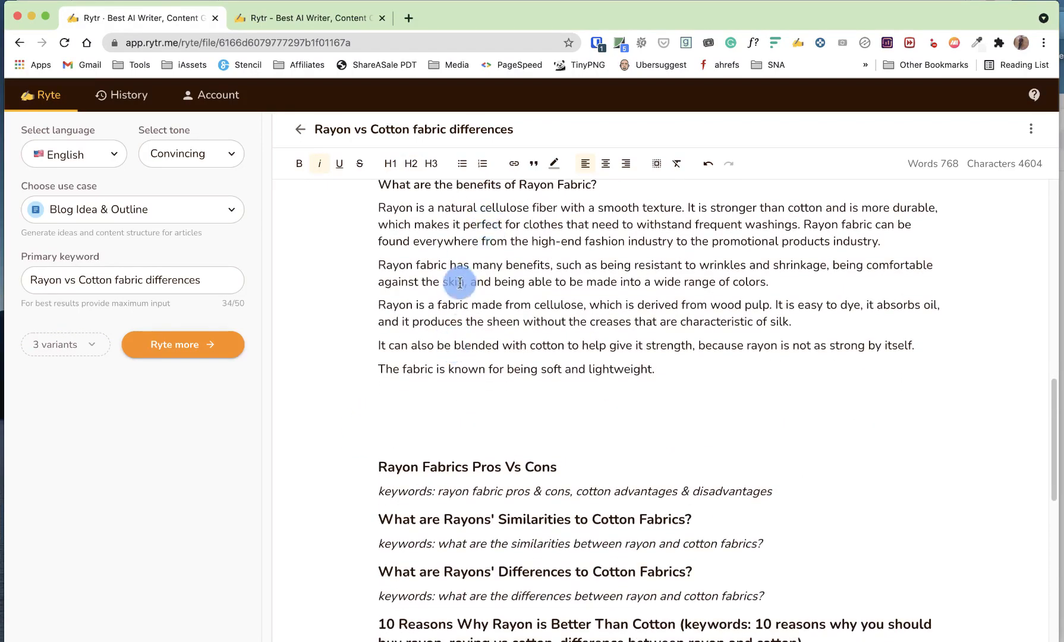
pyautogui.scroll(-2, 459, 370)
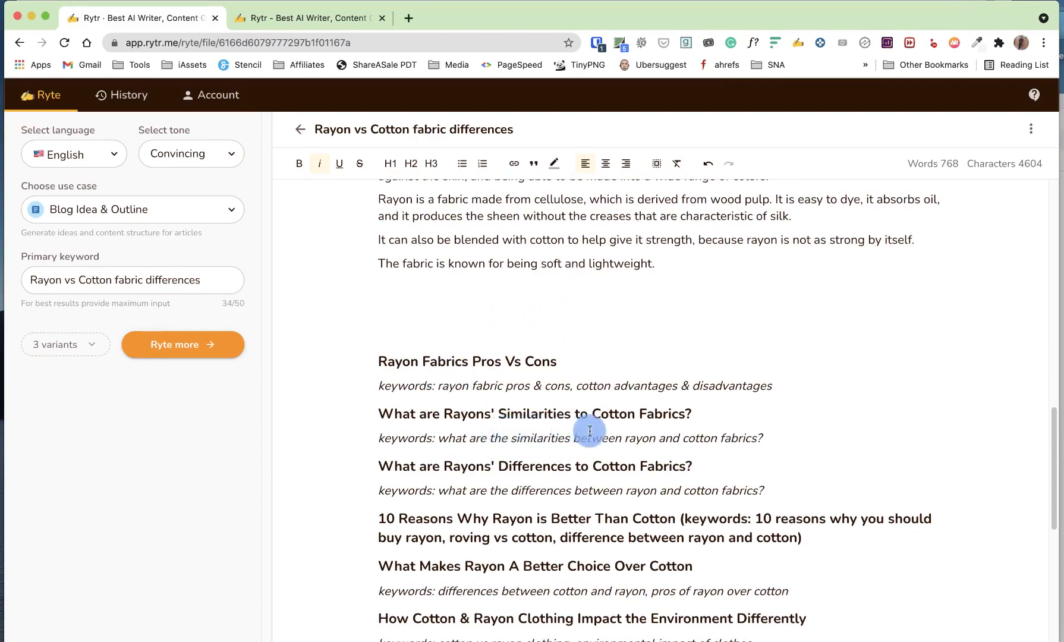
pyautogui.scroll(-2, 590, 430)
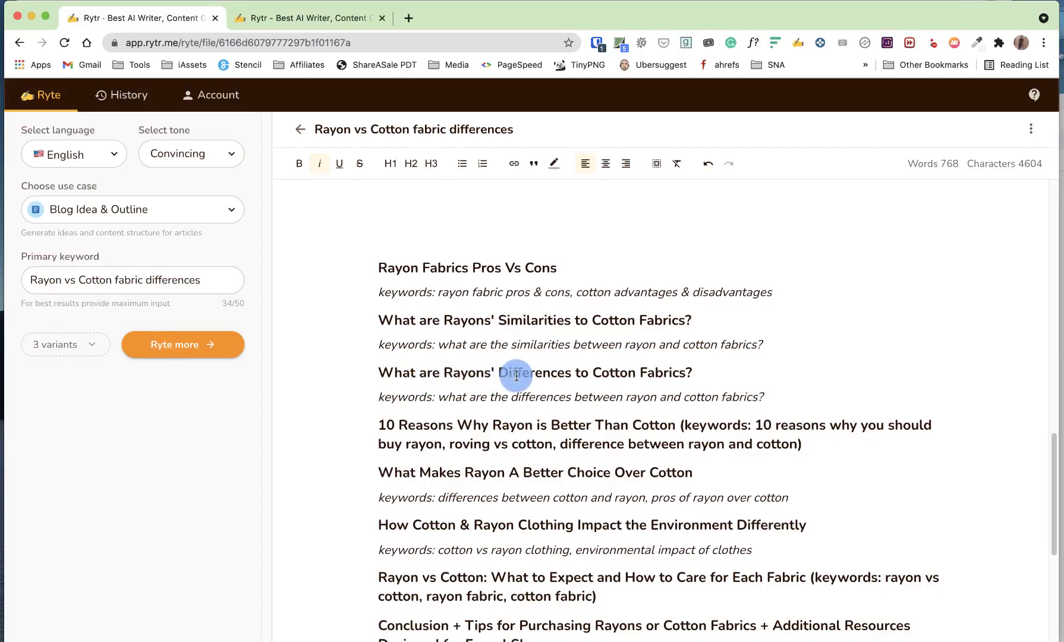
pyautogui.moveTo(799, 397); pyautogui.dragTo(376, 375)
pyautogui.rightClick(400, 376)
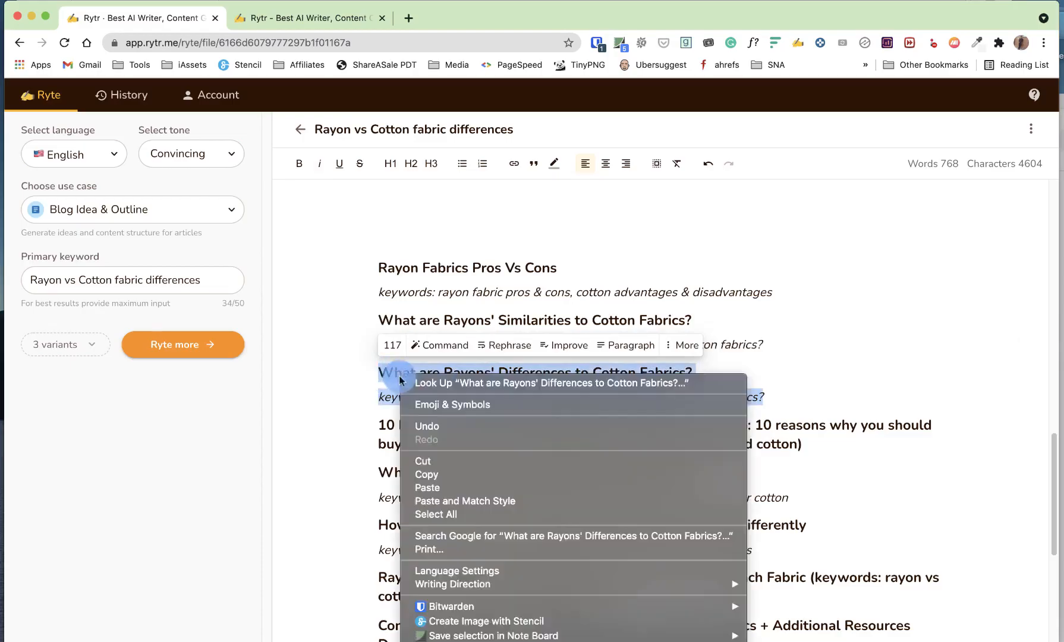
pyautogui.click(443, 462)
pyautogui.scroll(10, 438, 458)
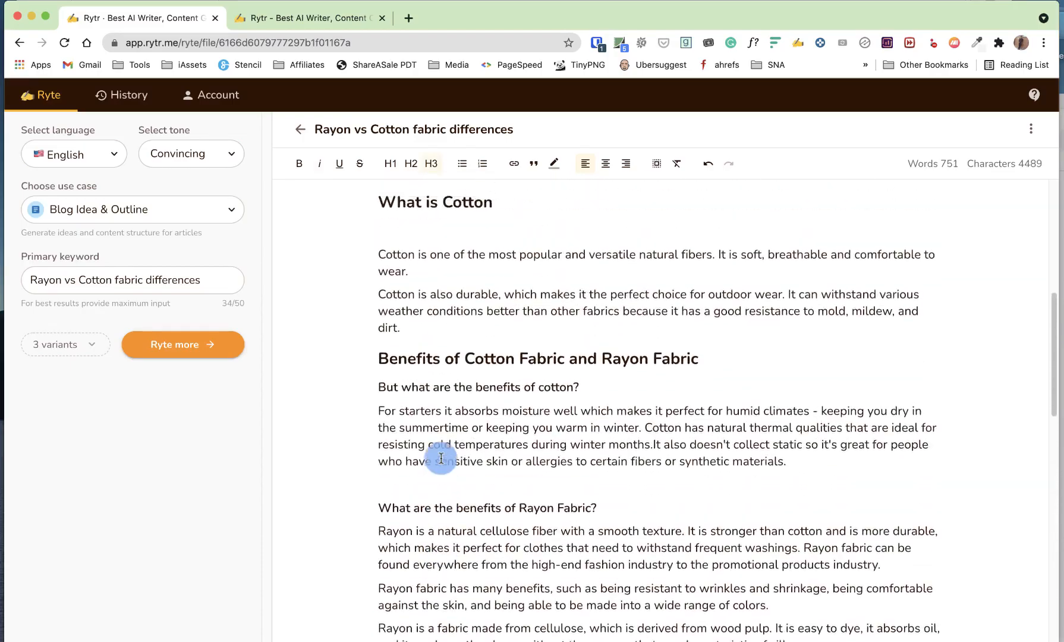
pyautogui.press('Return')
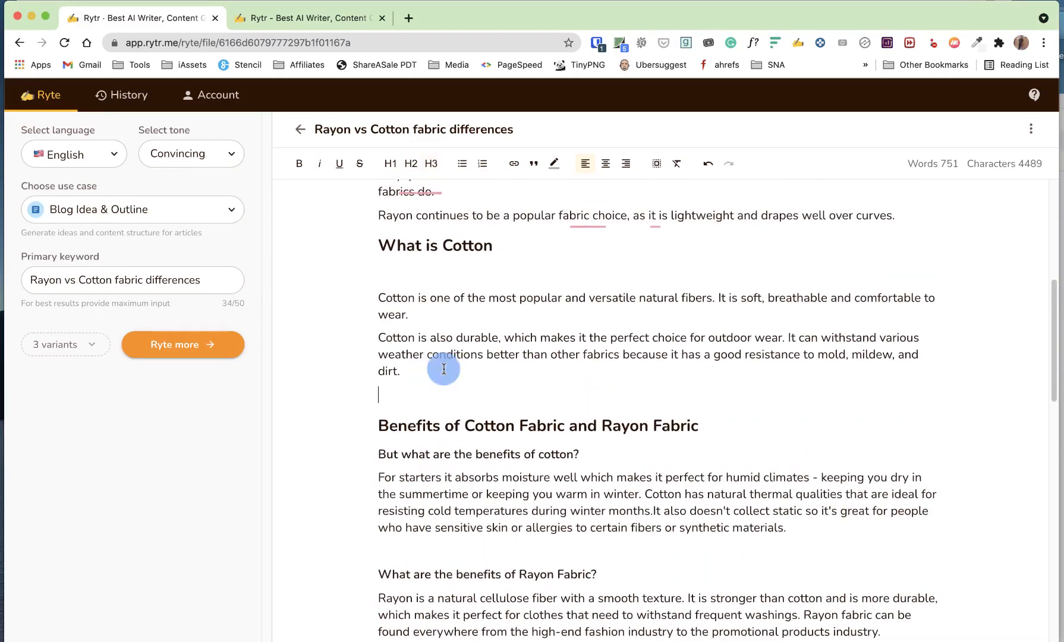
pyautogui.press('super+v')
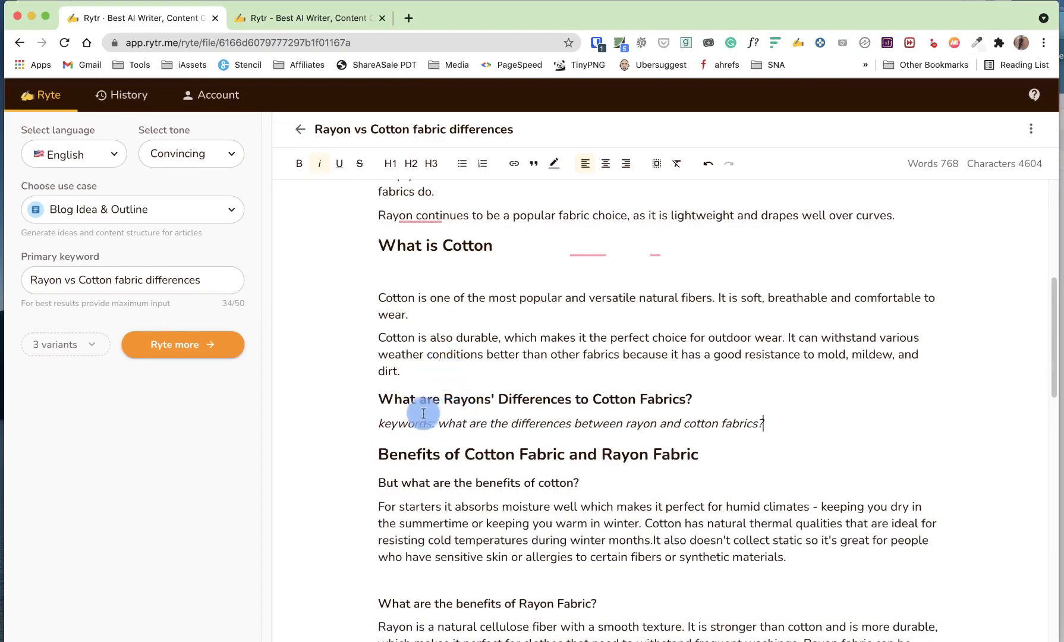
# Step: Generate paragraph text from the moved "What are Rayons' Differences to Cotton Fabrics?" heading and its keywords line
pyautogui.moveTo(773, 425); pyautogui.dragTo(376, 406)
pyautogui.click(632, 373)
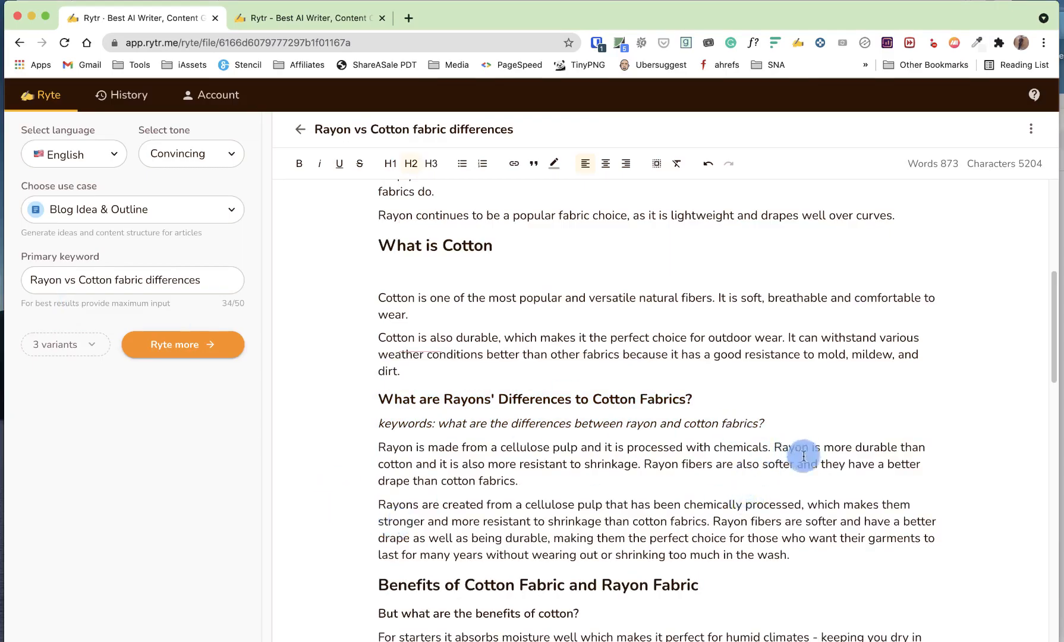
pyautogui.moveTo(769, 423); pyautogui.dragTo(405, 401)
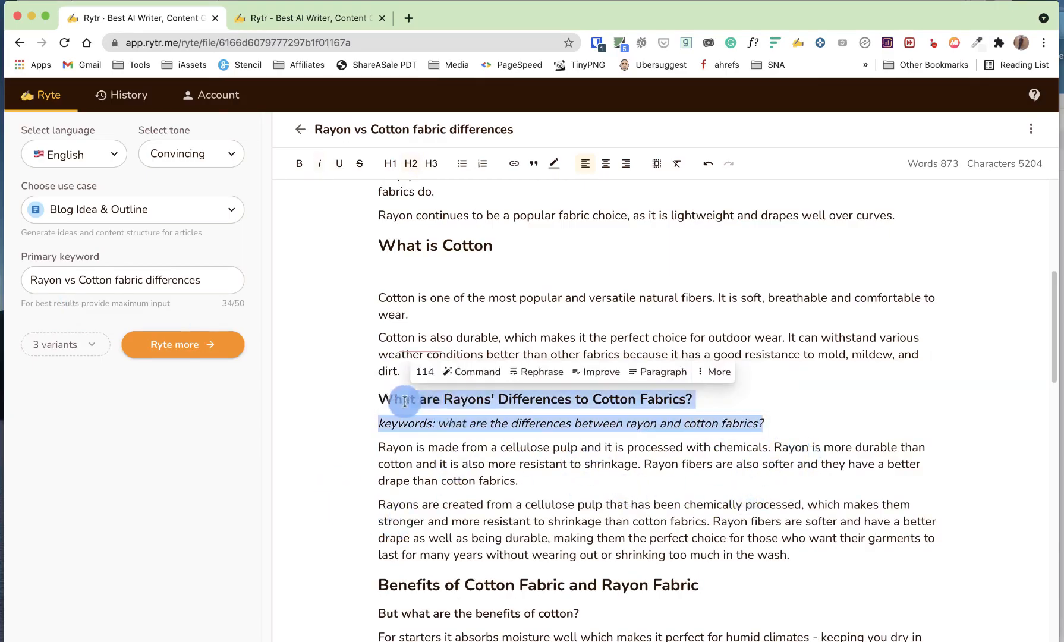
pyautogui.press('End')
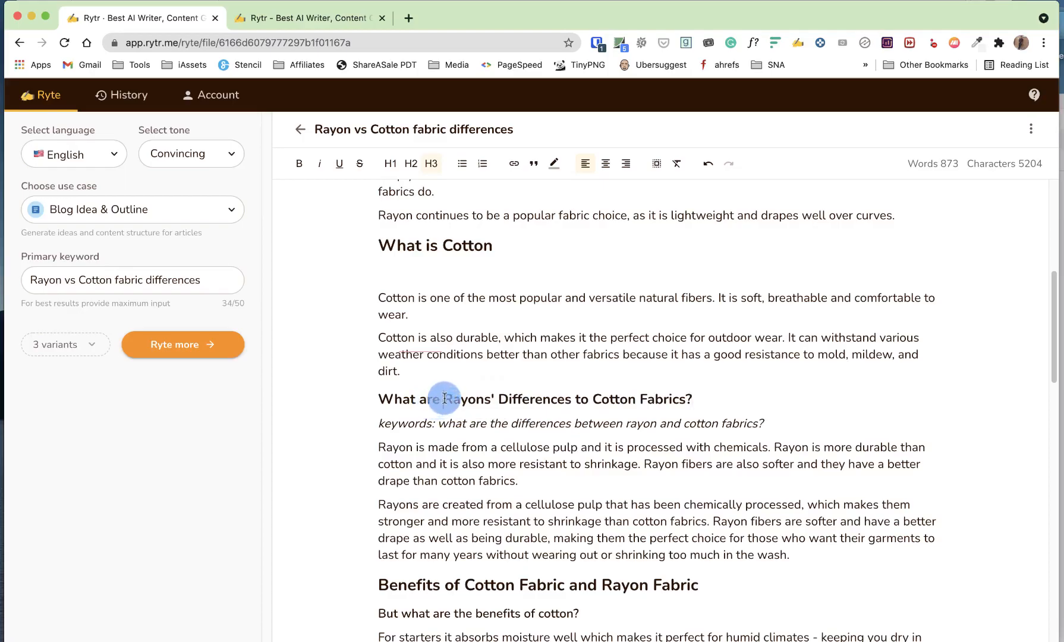
# Step: Reword the "What are Rayons' Differences to Cotton Fabrics?" heading as "What are the 10 Differences of Rayon Fabric to Cotton Fabrics?"
pyautogui.moveTo(498, 399); pyautogui.dragTo(447, 398)
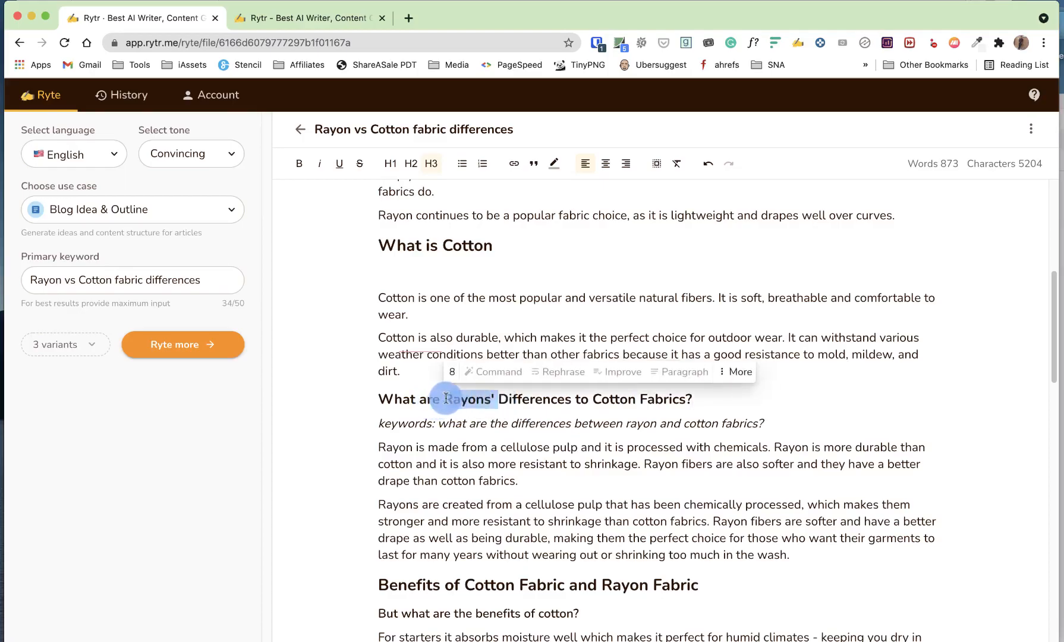
pyautogui.write('the 10')
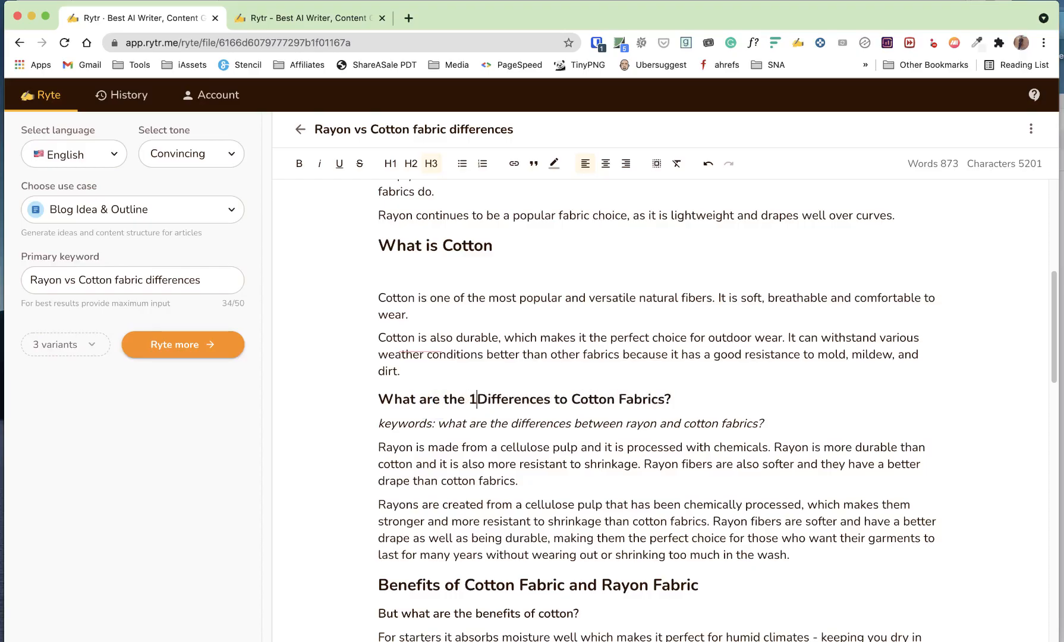
pyautogui.click(566, 398)
pyautogui.write('of Rayon Fabric')
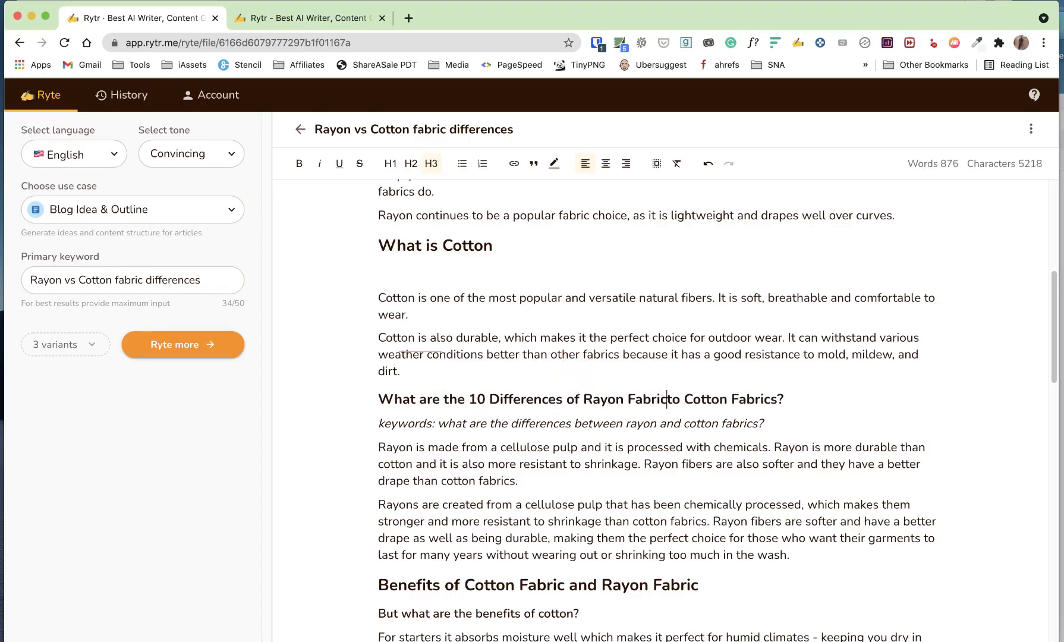
# Step: Generate paragraph text from the reworded "10 Differences" heading and its keywords line, and review the new text
pyautogui.moveTo(773, 424); pyautogui.dragTo(340, 394)
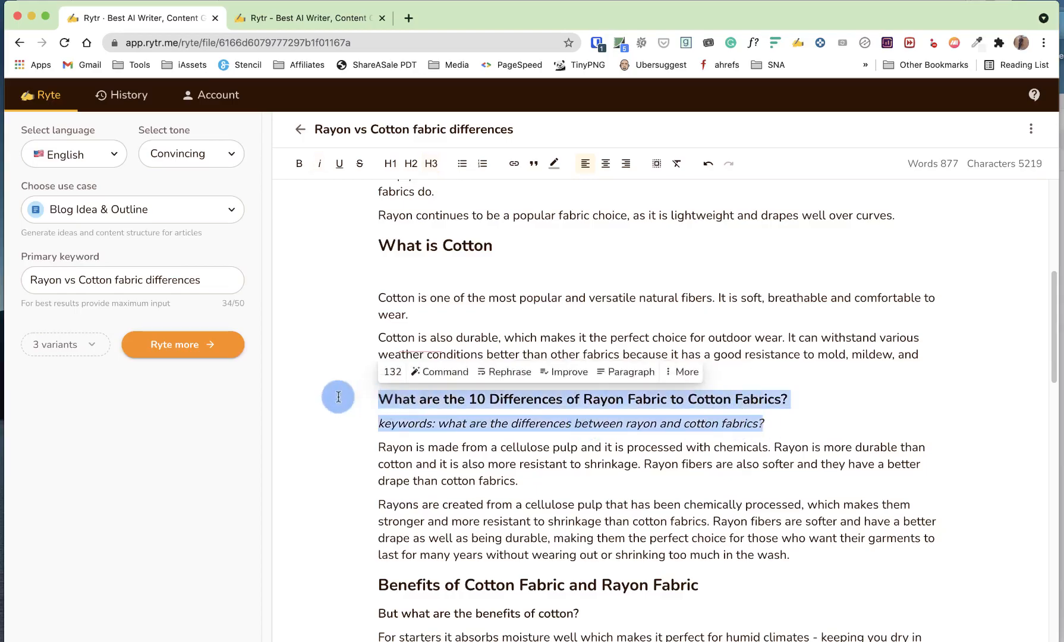
pyautogui.click(606, 376)
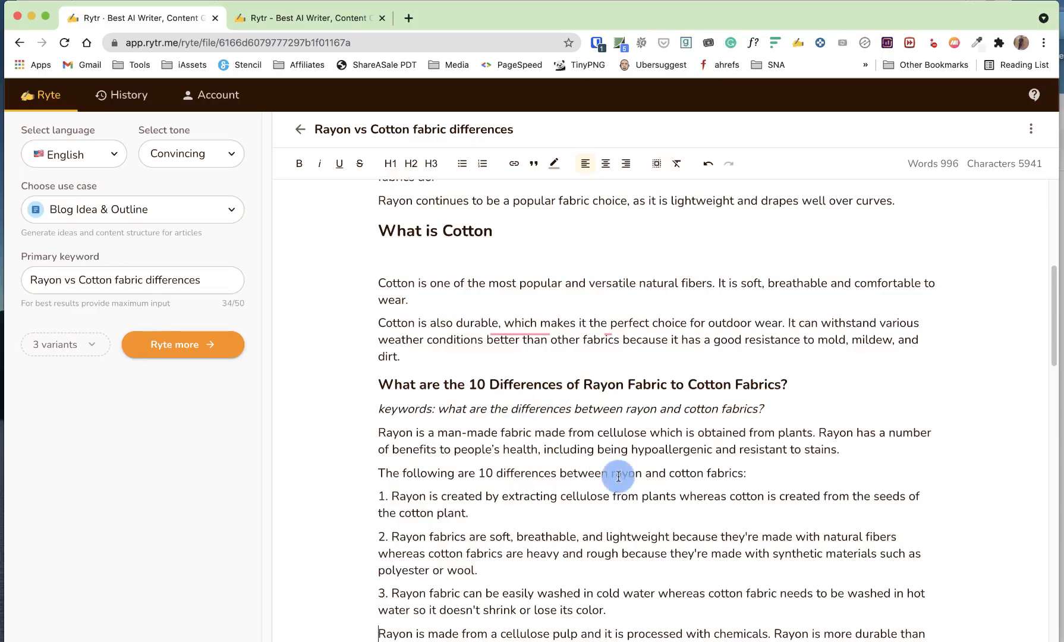
pyautogui.scroll(-3, 619, 476)
pyautogui.scroll(-2, 618, 476)
pyautogui.scroll(1, 619, 476)
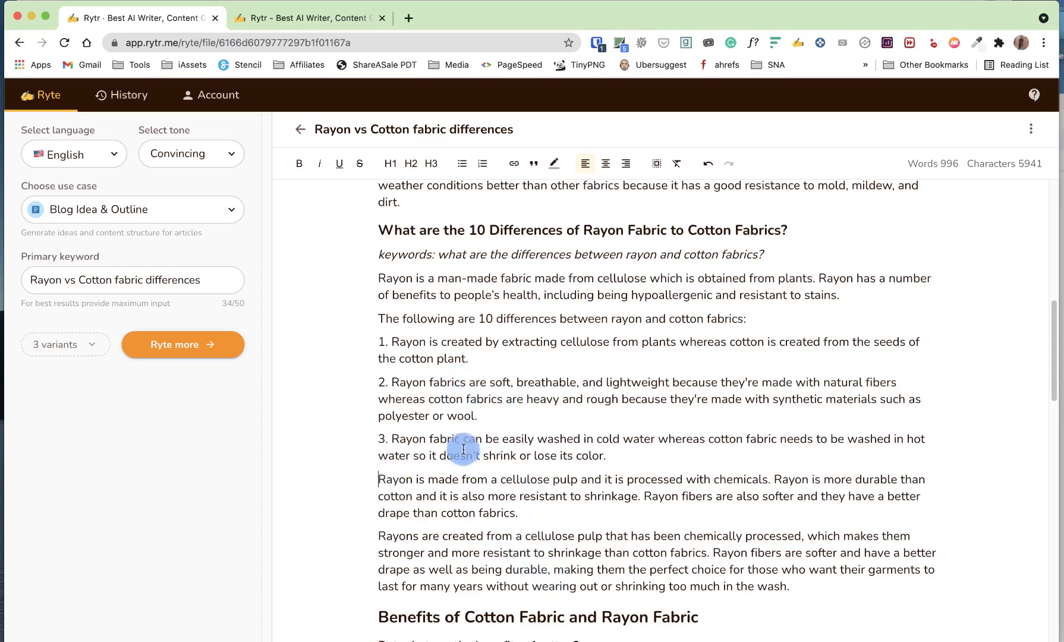
pyautogui.scroll(3, 466, 434)
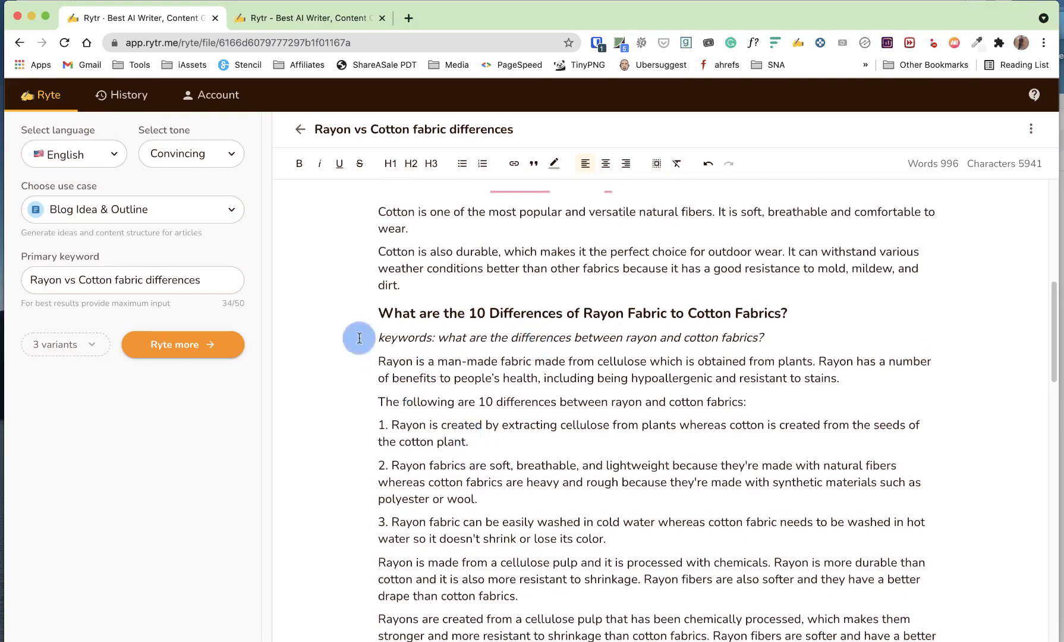
# Step: Switch the use case to Blog Section Writing and copy "10 Differences of Rayon Fabric to Cotton Fabrics?" from the heading into the section topic
pyautogui.click(100, 214)
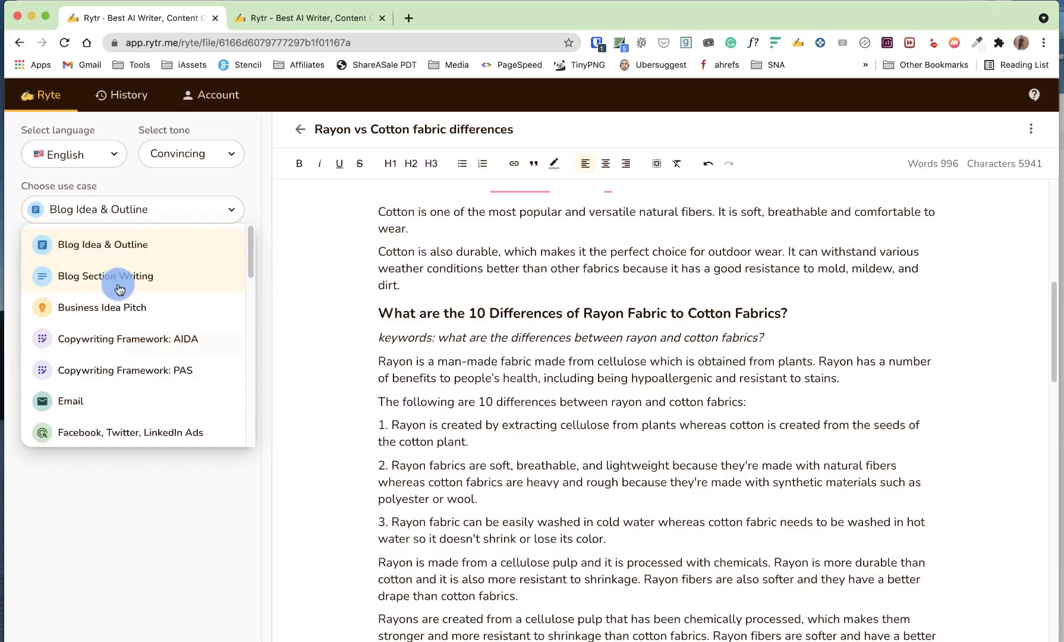
pyautogui.click(120, 210)
pyautogui.click(124, 212)
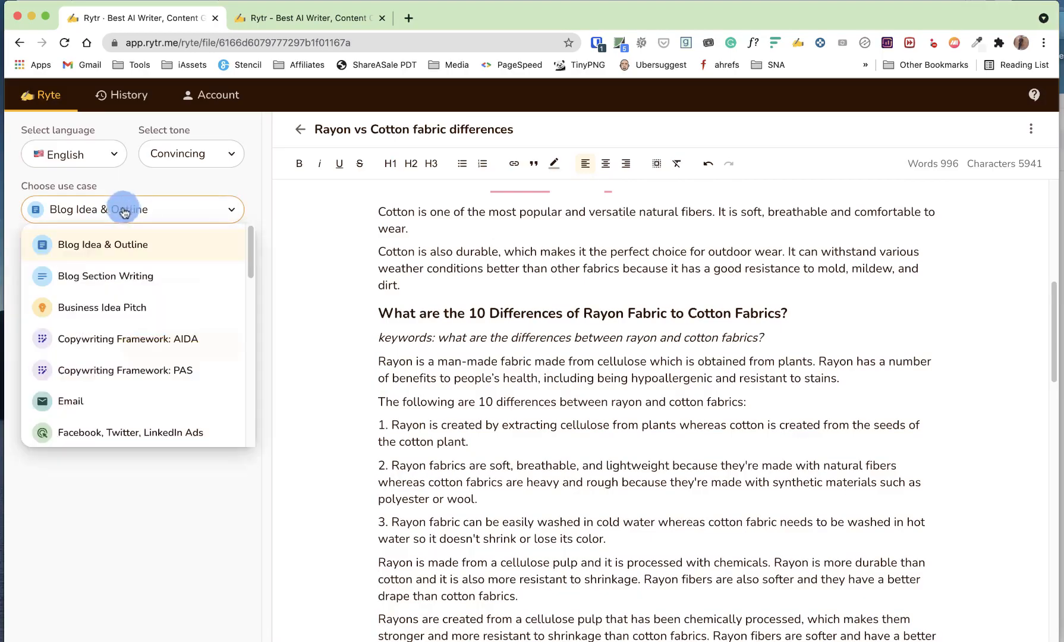
pyautogui.click(113, 276)
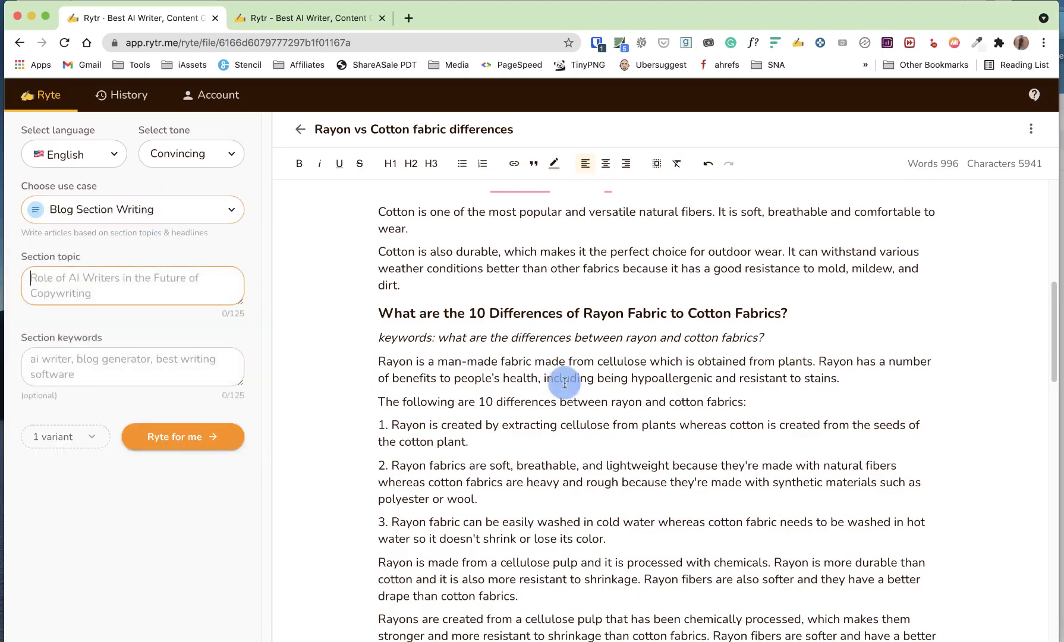
pyautogui.moveTo(468, 313); pyautogui.dragTo(801, 313)
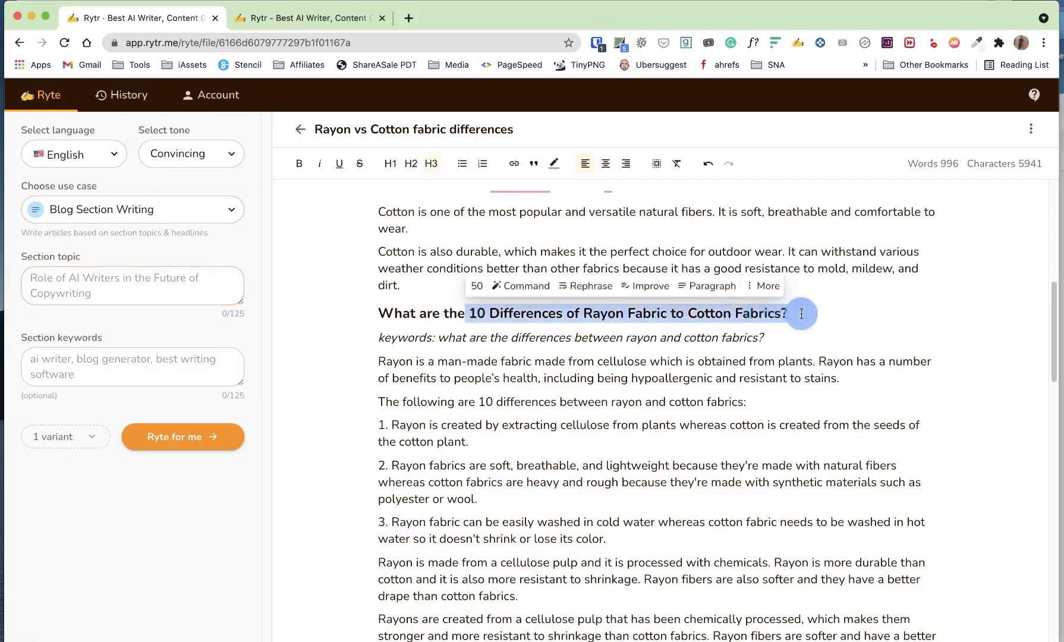
pyautogui.rightClick(740, 309)
pyautogui.click(762, 405)
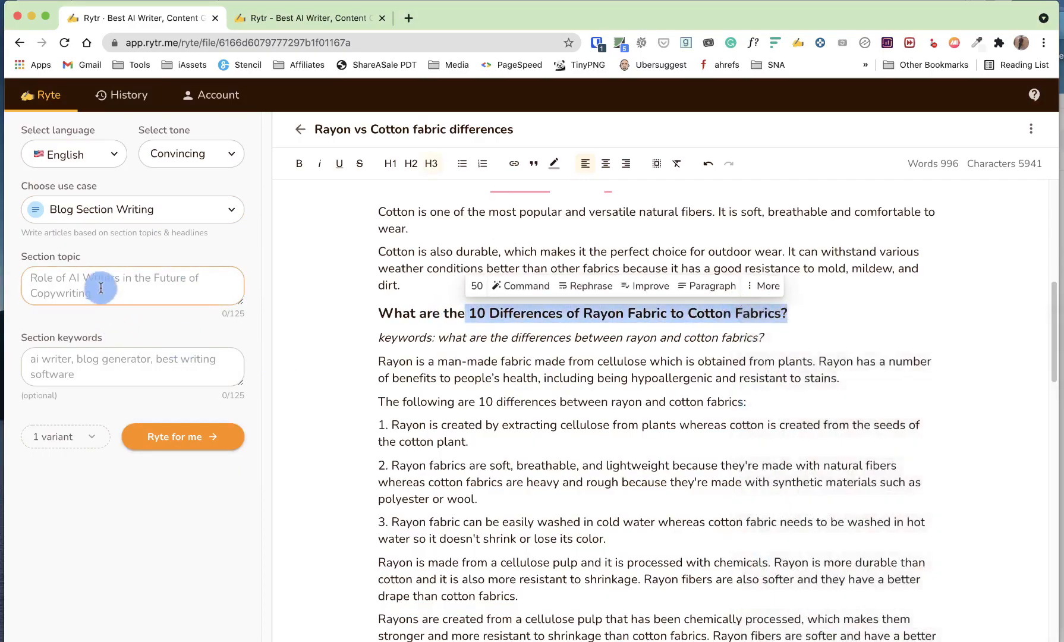
pyautogui.rightClick(100, 288)
pyautogui.click(122, 389)
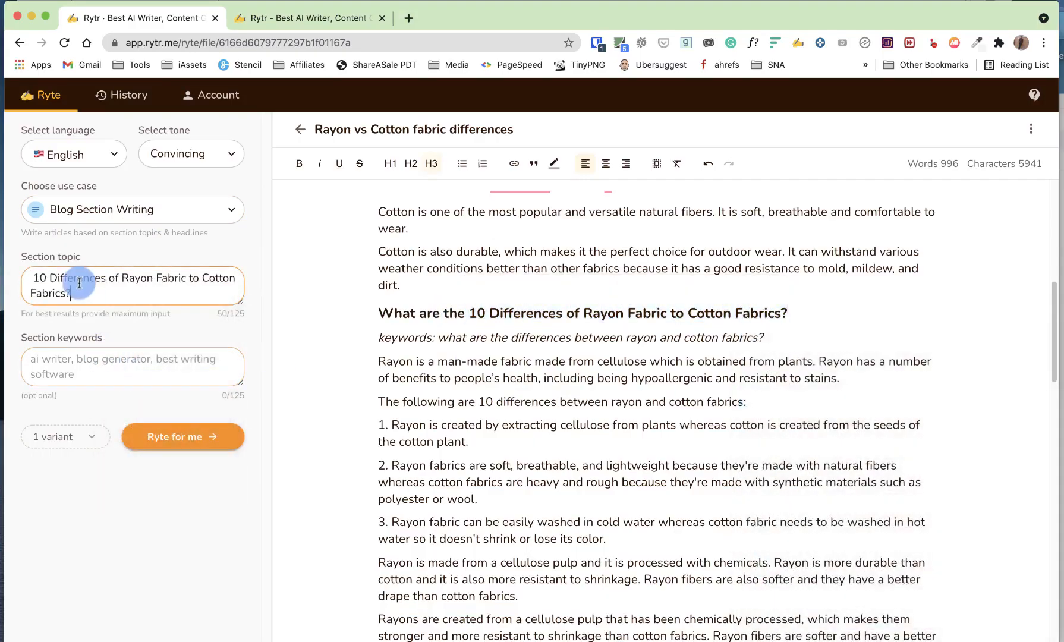
# Step: Move "what are the differences between rayon and cotton fabrics?" from the document's keywords line into the section keywords
pyautogui.moveTo(765, 338); pyautogui.dragTo(434, 345)
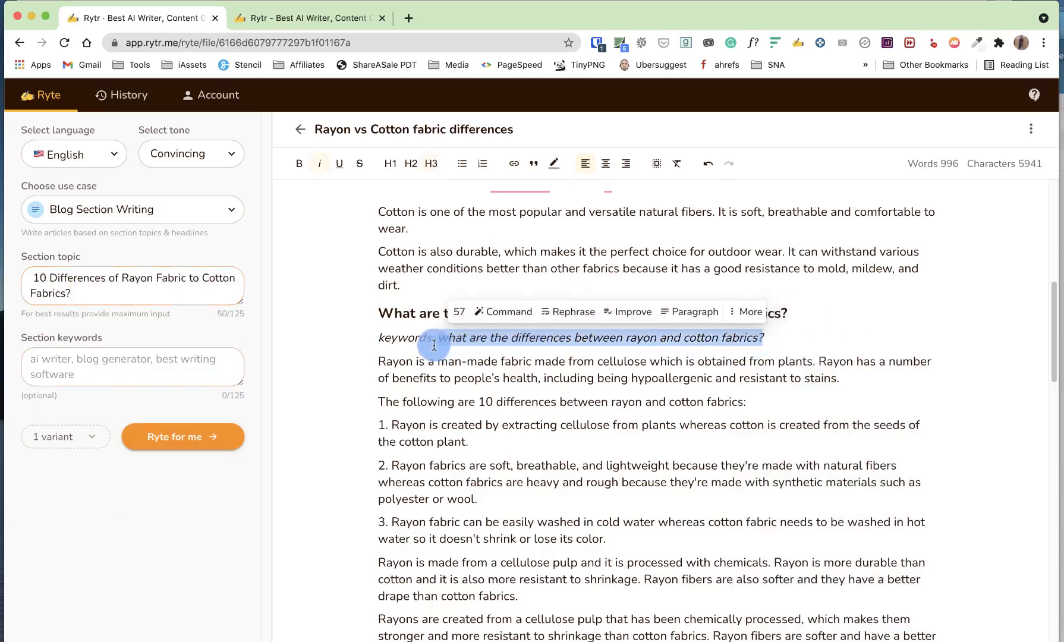
pyautogui.rightClick(436, 341)
pyautogui.click(482, 421)
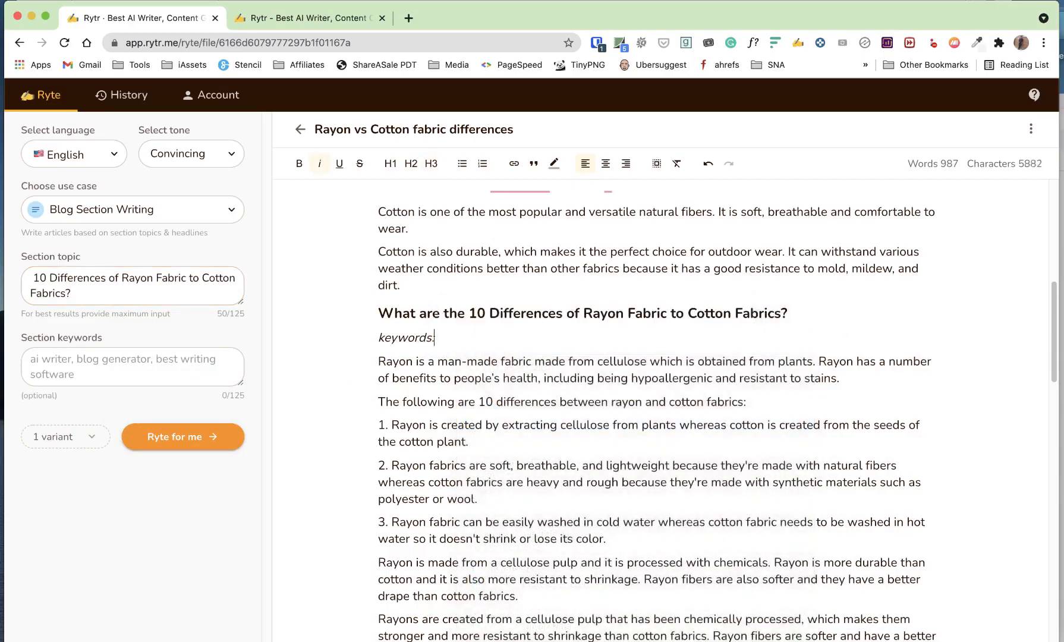
pyautogui.rightClick(89, 357)
pyautogui.click(117, 447)
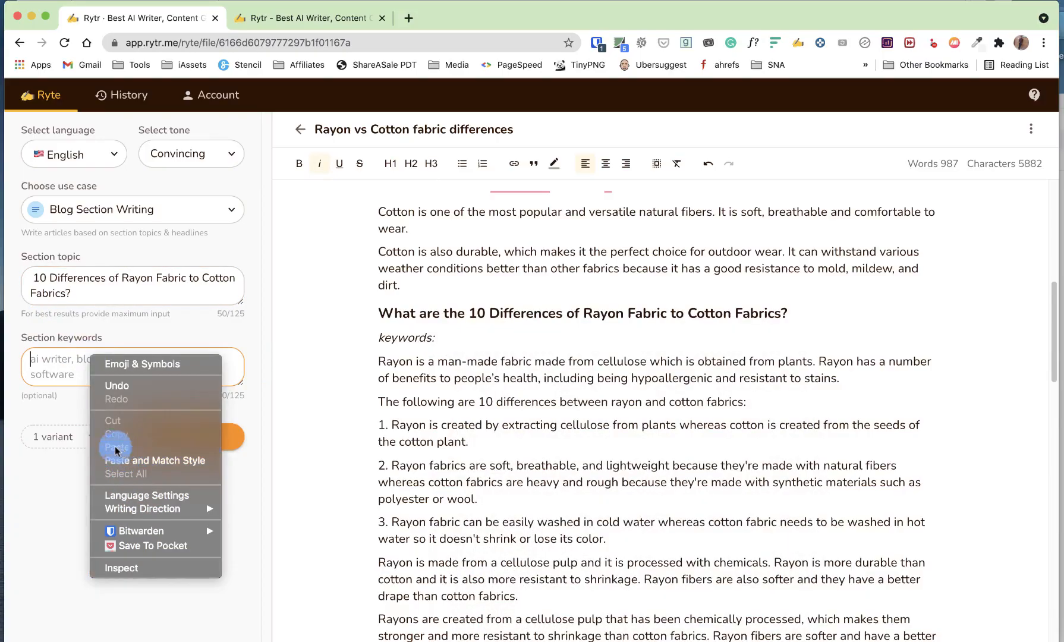
# Step: Generate 3 variants of the section, with a blank line added above the "Benefits of Cotton Fabric and Rayon Fabric" heading
pyautogui.click(64, 437)
pyautogui.click(61, 512)
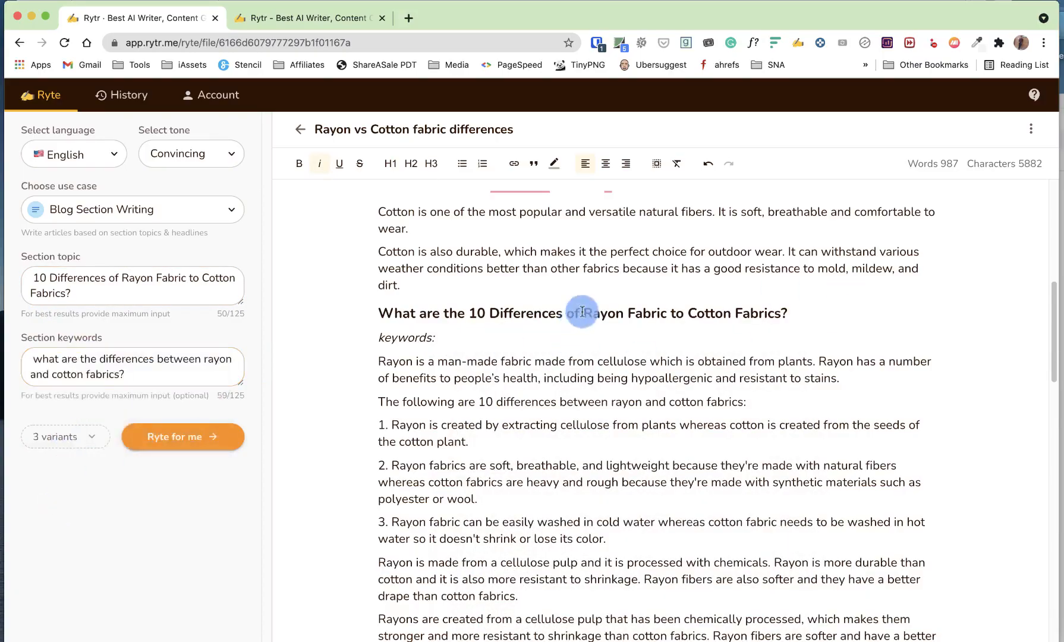
pyautogui.scroll(-3, 608, 401)
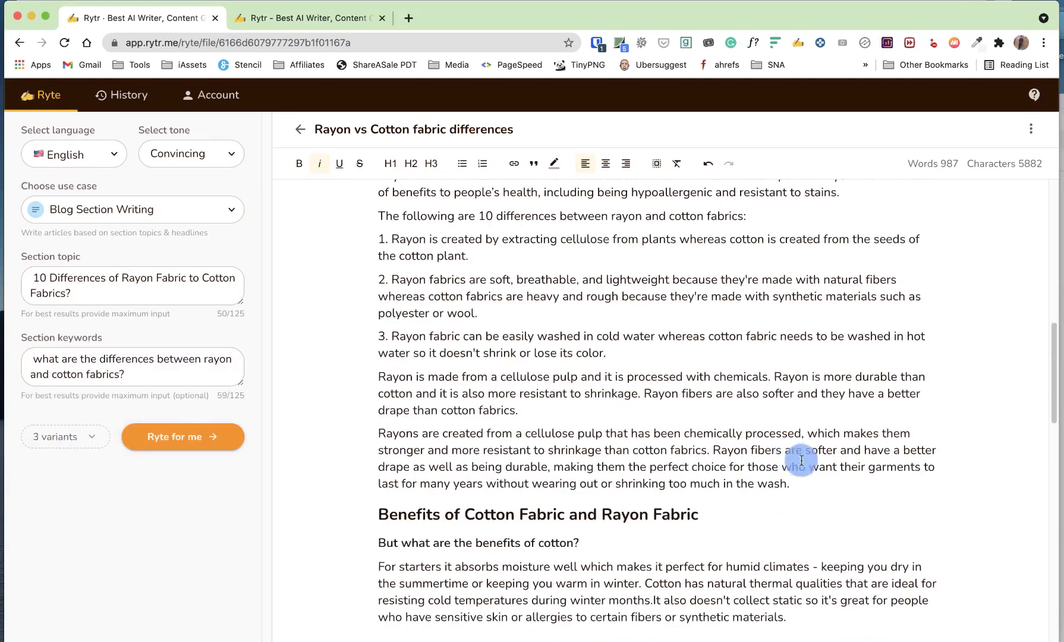
pyautogui.click(811, 486)
pyautogui.press('Return')
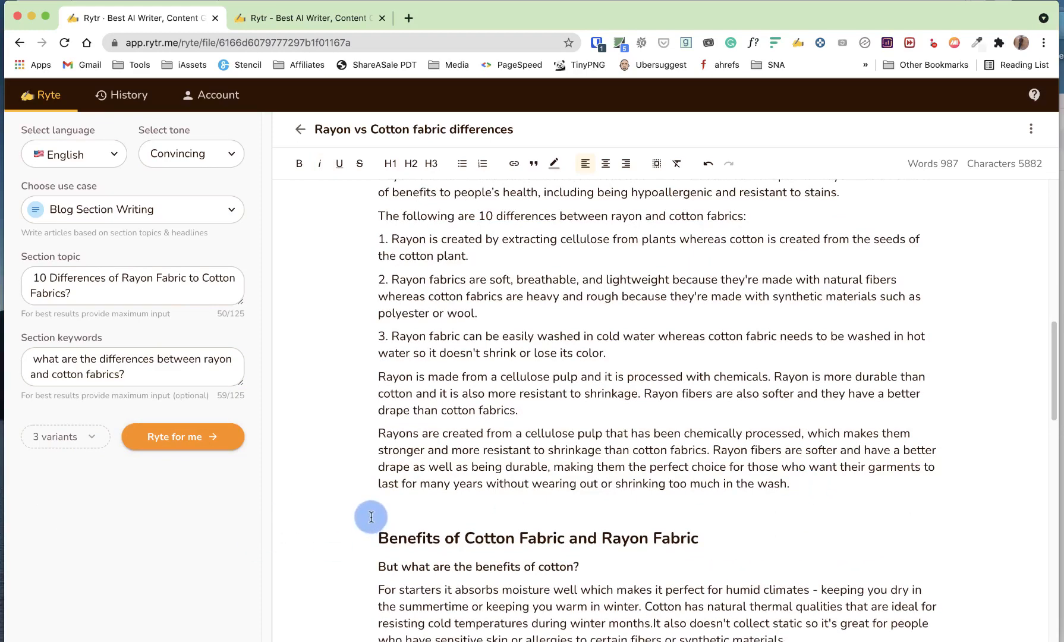
pyautogui.click(134, 288)
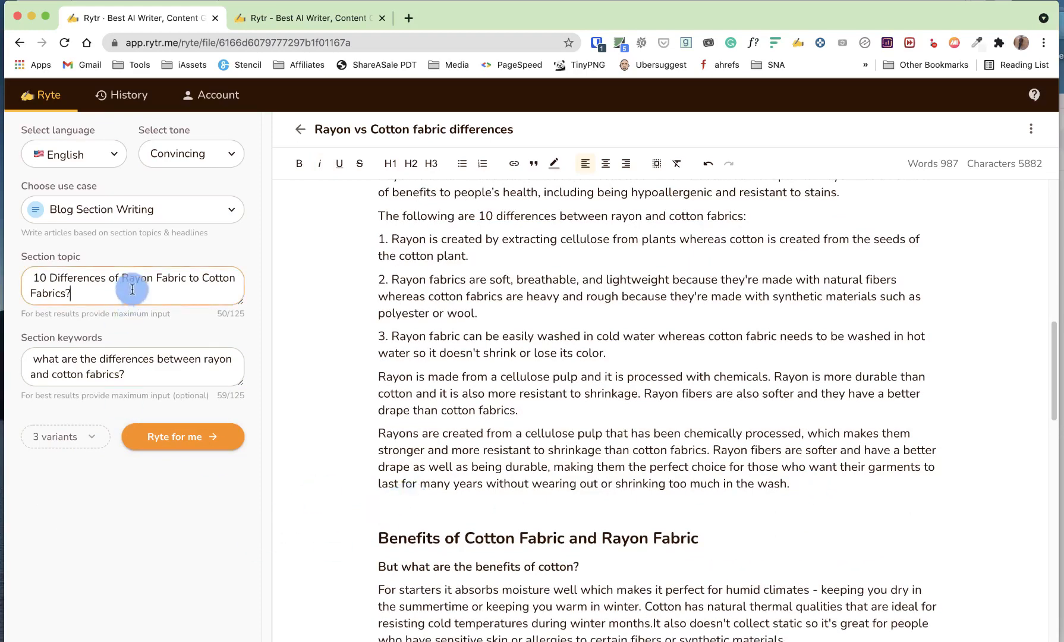
pyautogui.click(182, 445)
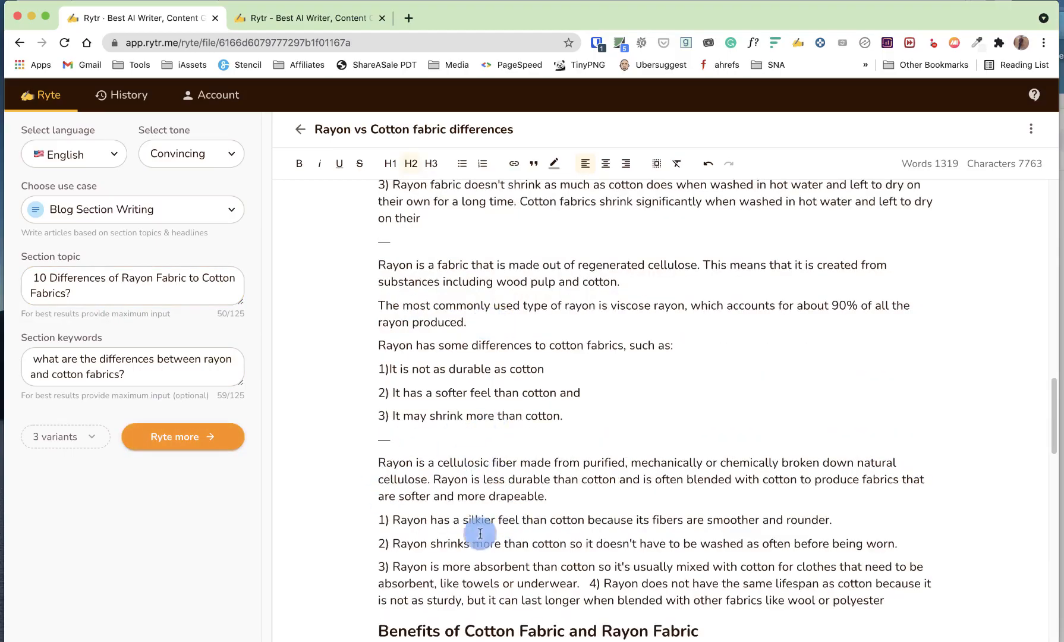
# Step: Review the generated differences variants and the text that follows, down to the "Rayon Fabrics Pros Vs Cons" section
pyautogui.scroll(4, 465, 452)
pyautogui.scroll(5, 465, 440)
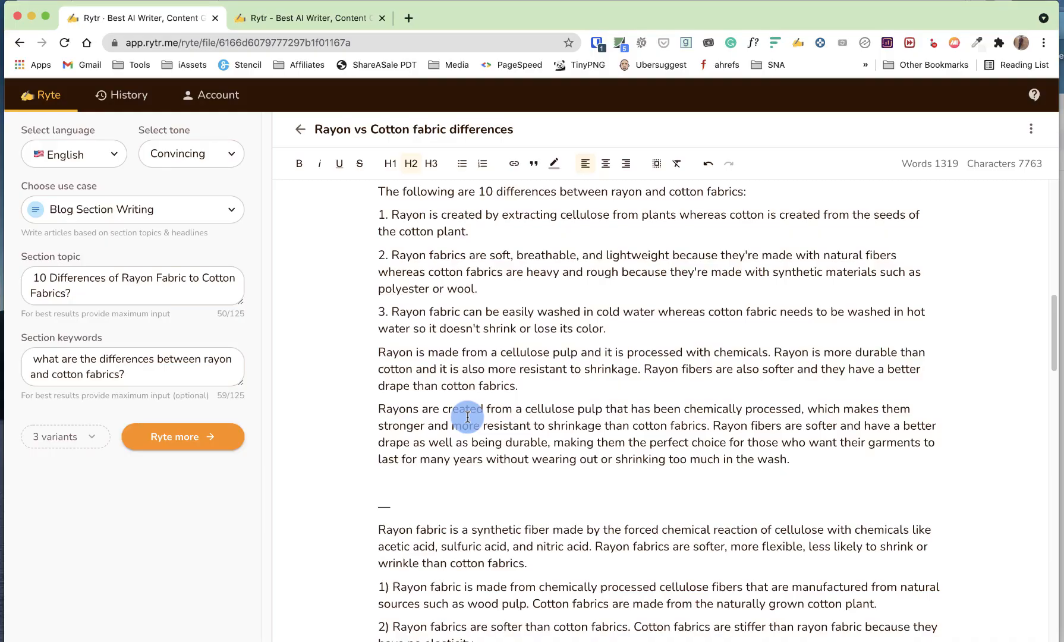
pyautogui.scroll(4, 467, 416)
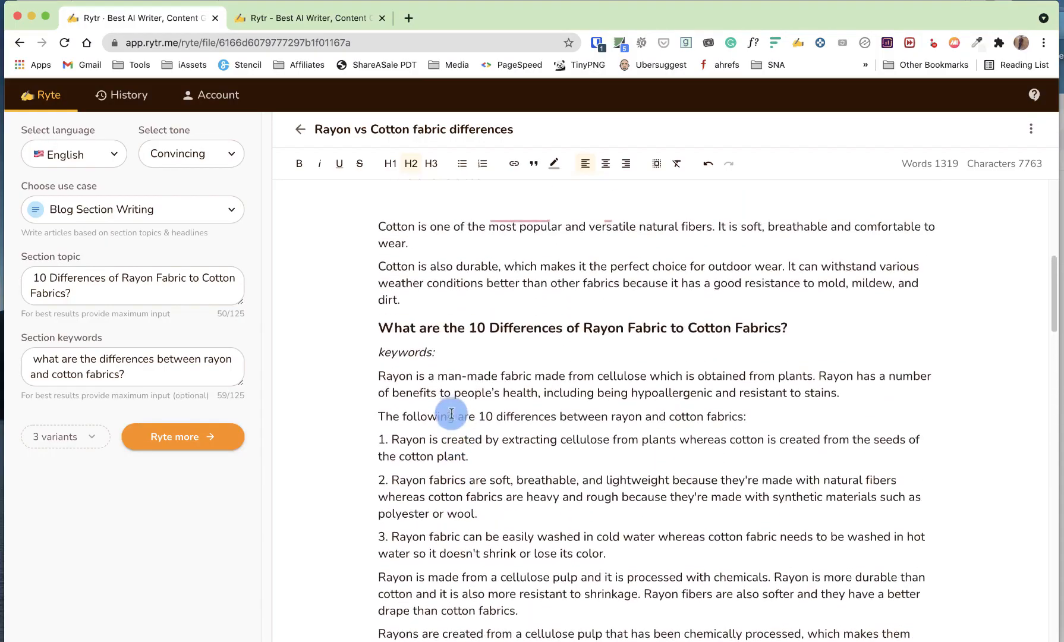
pyautogui.scroll(-3, 452, 413)
pyautogui.scroll(-10, 451, 411)
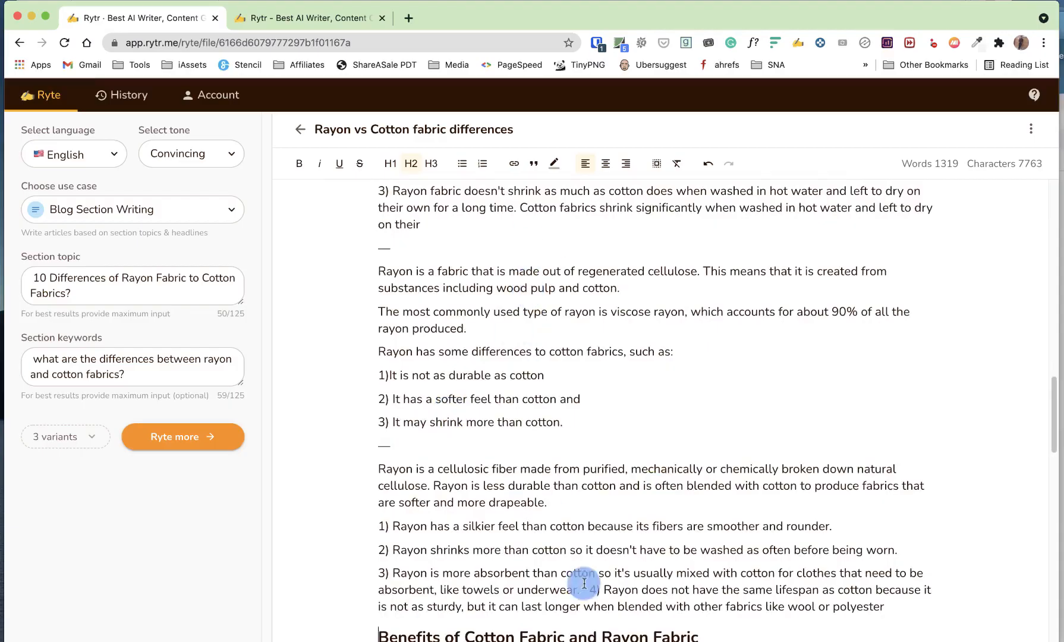
pyautogui.scroll(-2, 538, 345)
pyautogui.scroll(-4, 541, 355)
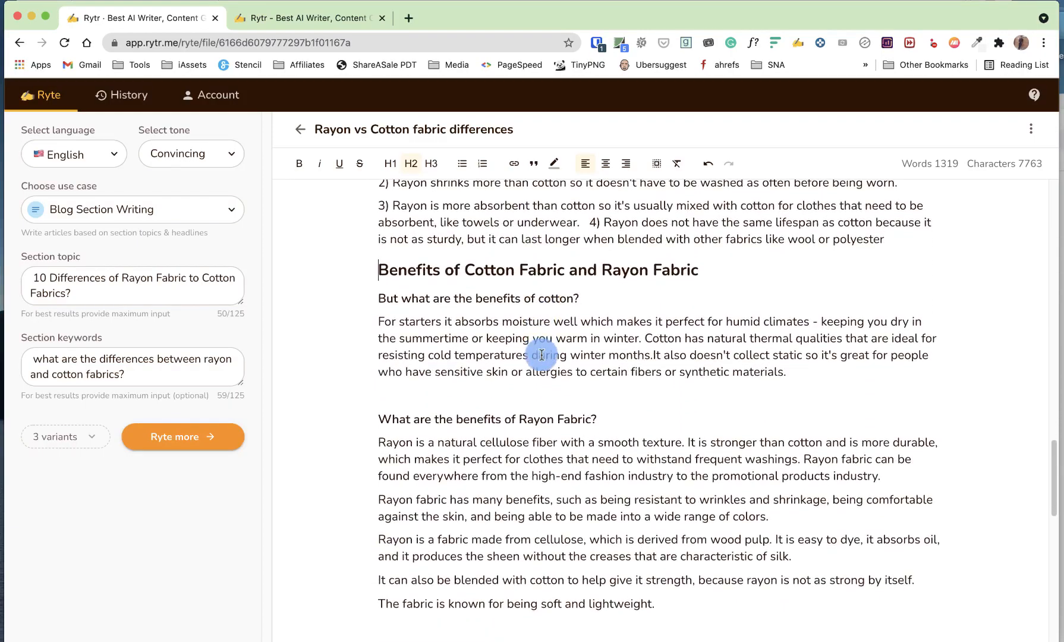
pyautogui.scroll(-3, 542, 355)
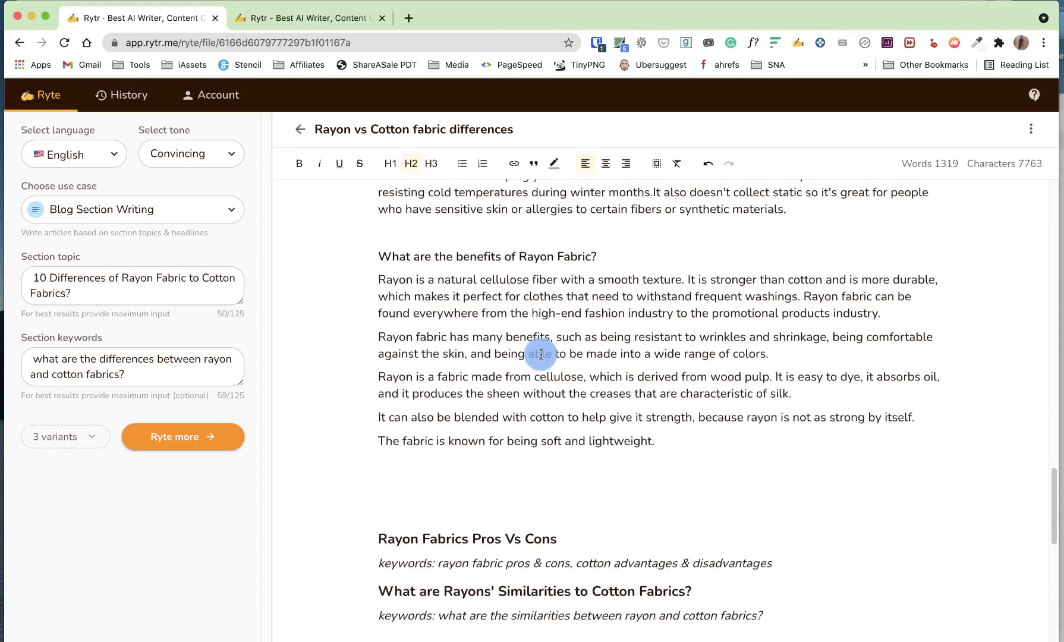
pyautogui.scroll(-1, 541, 355)
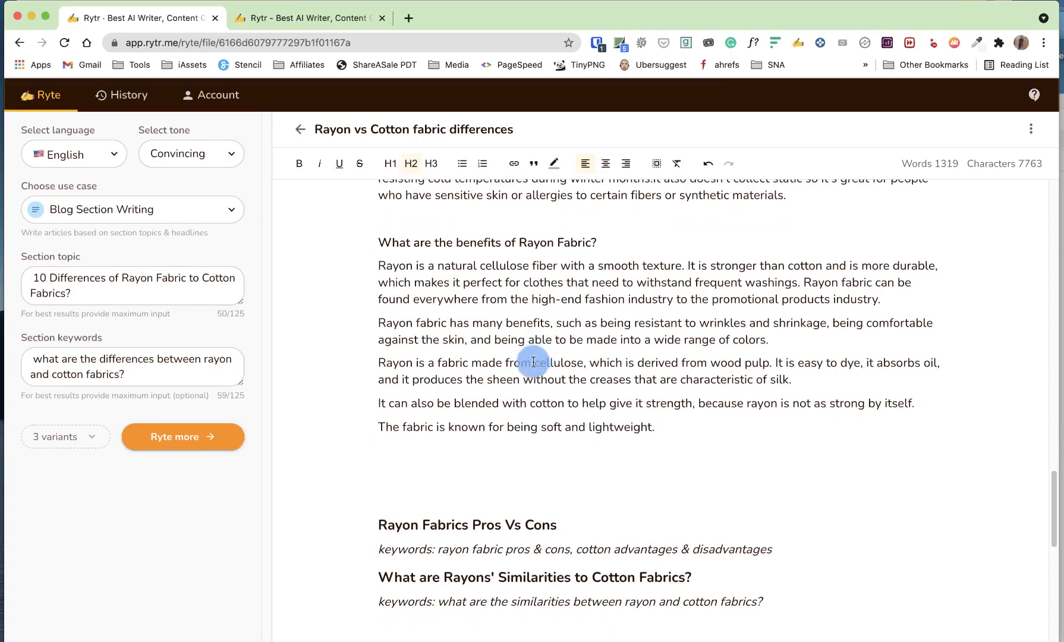
# Step: Generate paragraph text twice from the "Rayon Fabrics Pros Vs Cons" heading and its keywords line
pyautogui.scroll(-3, 541, 355)
pyautogui.click(802, 405)
pyautogui.moveTo(802, 405); pyautogui.dragTo(377, 374)
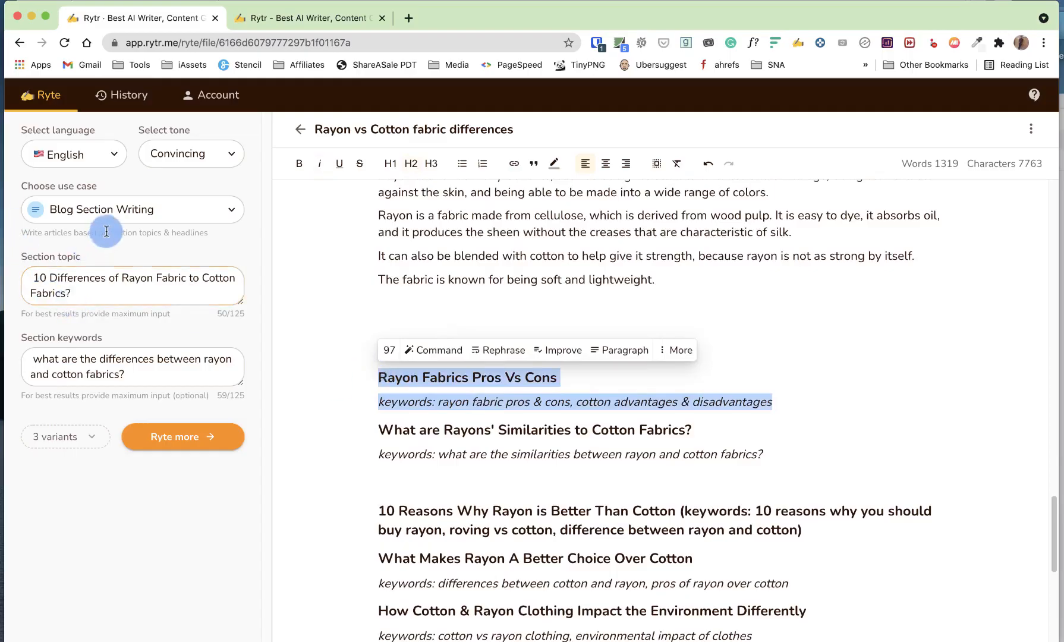
pyautogui.click(630, 354)
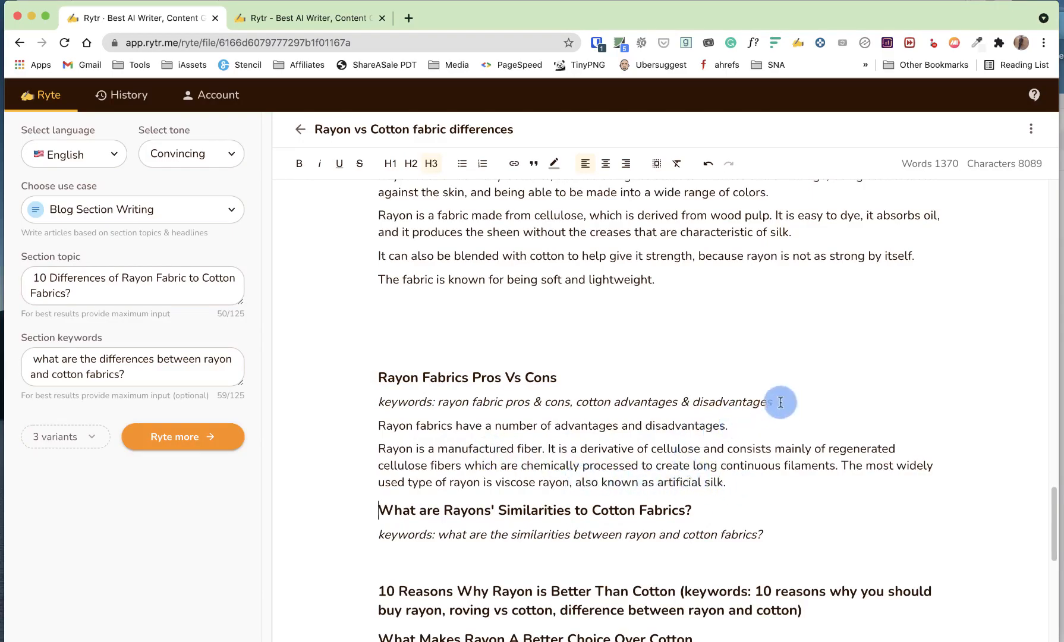
pyautogui.moveTo(780, 403); pyautogui.dragTo(379, 377)
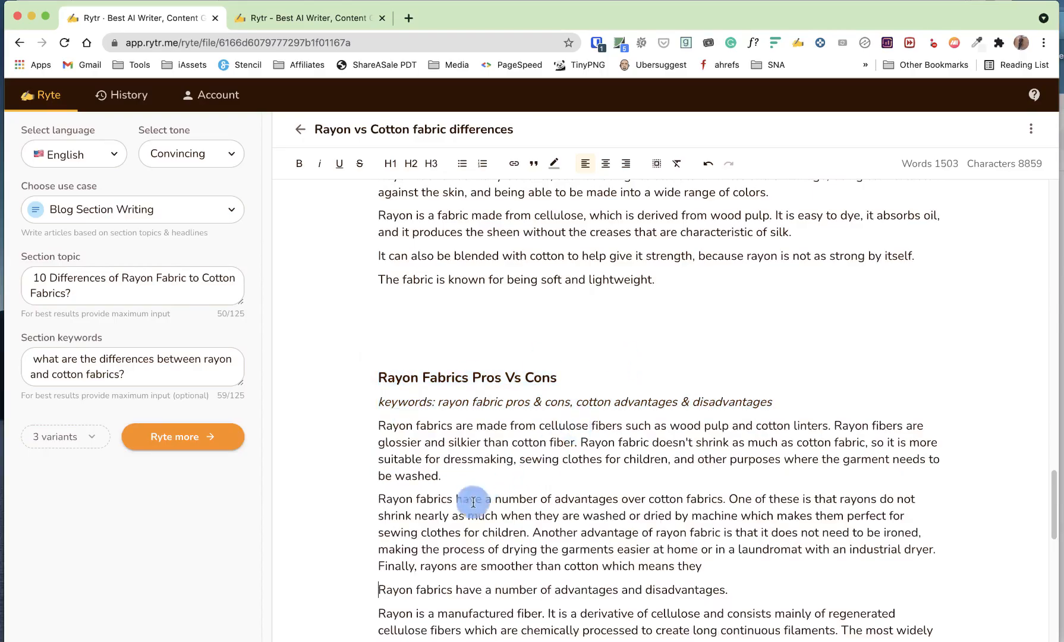
pyautogui.scroll(-3, 684, 502)
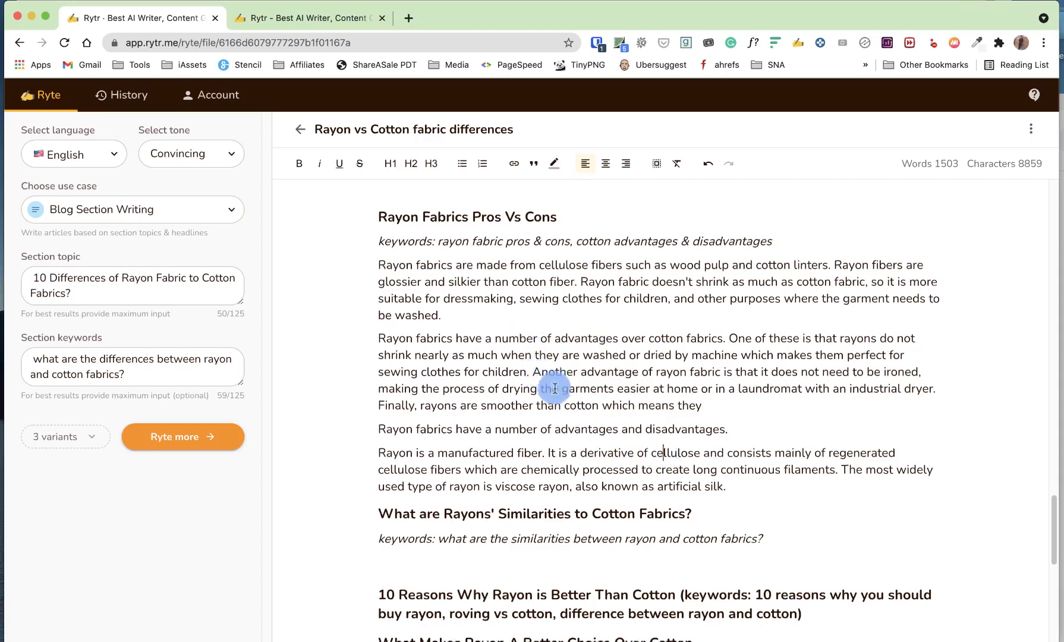
# Step: Generate paragraph text twice from the "What are Rayons' Similarities to Cotton Fabrics?" heading and its keywords line
pyautogui.scroll(-3, 444, 369)
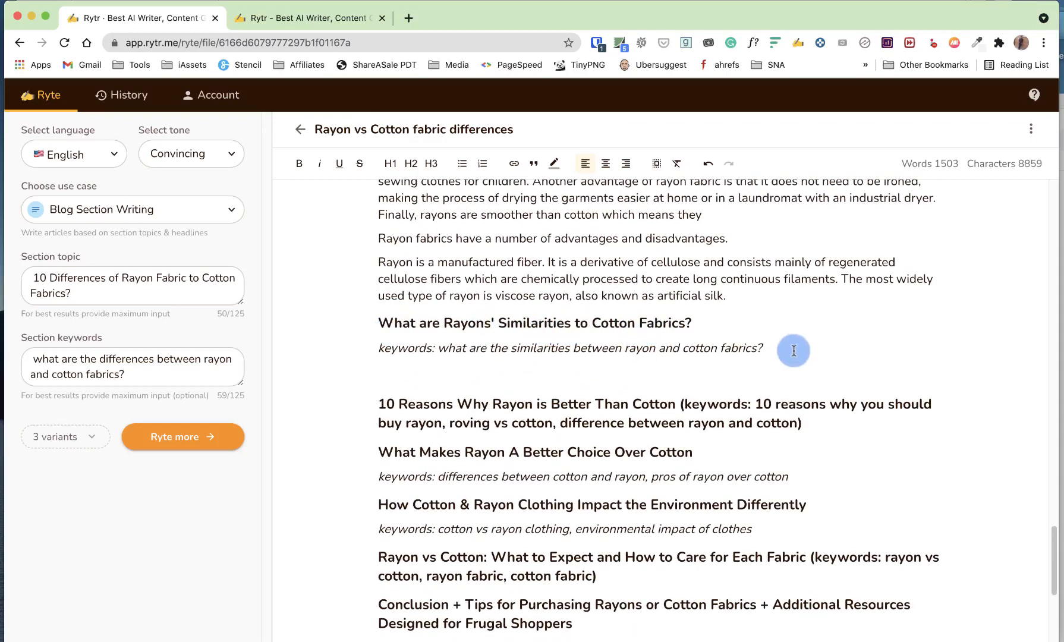
pyautogui.tripleClick(405, 336)
pyautogui.moveTo(405, 337); pyautogui.dragTo(612, 315)
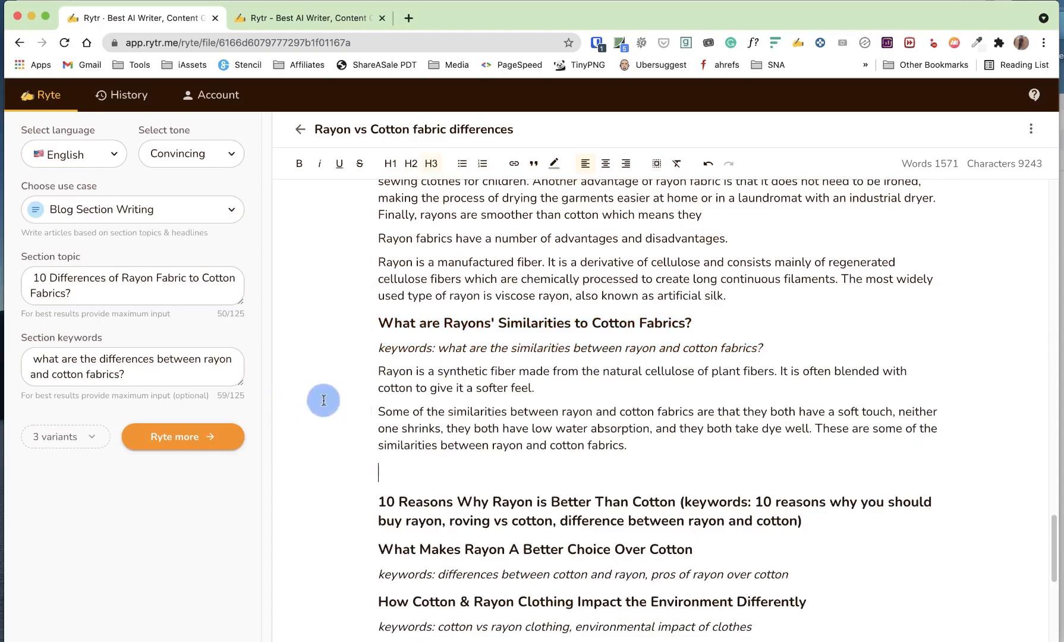
pyautogui.moveTo(767, 351); pyautogui.dragTo(314, 326)
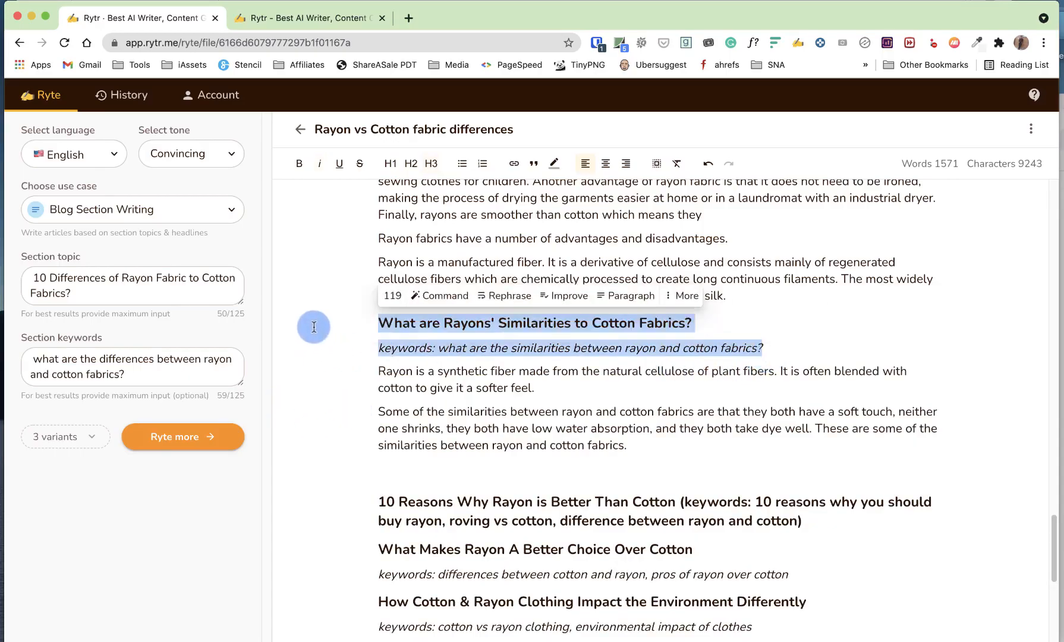
pyautogui.click(629, 297)
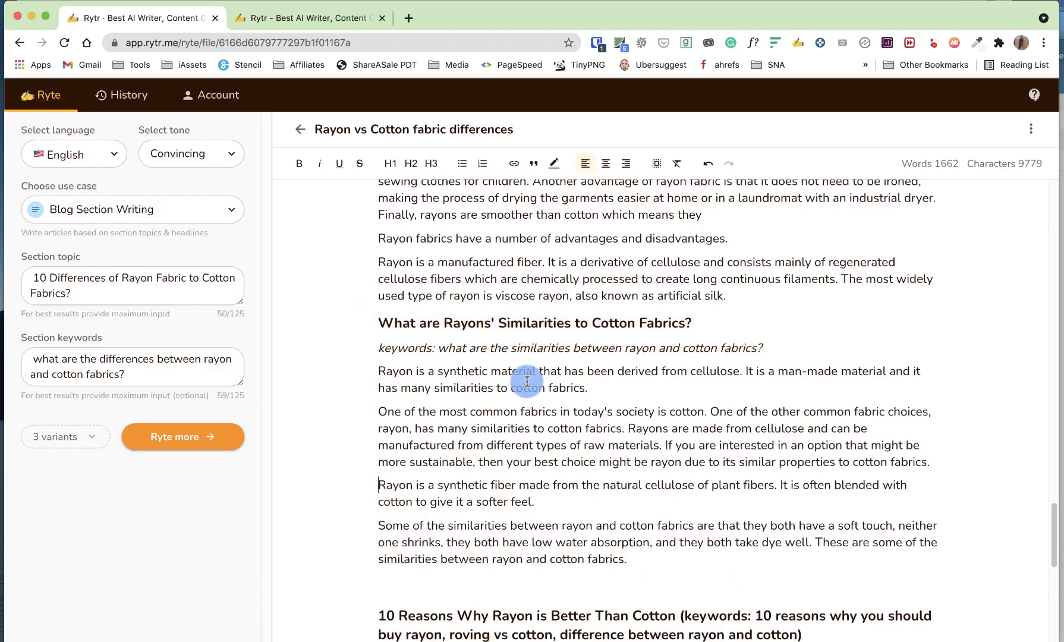
# Step: Generate paragraph text twice from the "10 Reasons Why Rayon is Better Than Cotton" heading, including its bracketed keywords
pyautogui.scroll(-1, 478, 402)
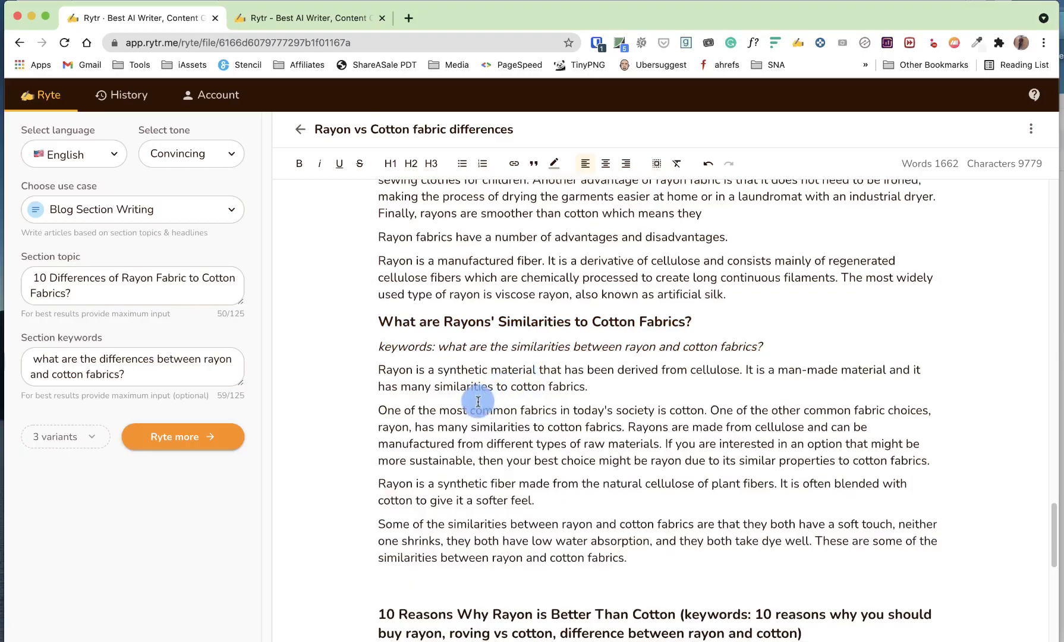
pyautogui.scroll(-5, 478, 402)
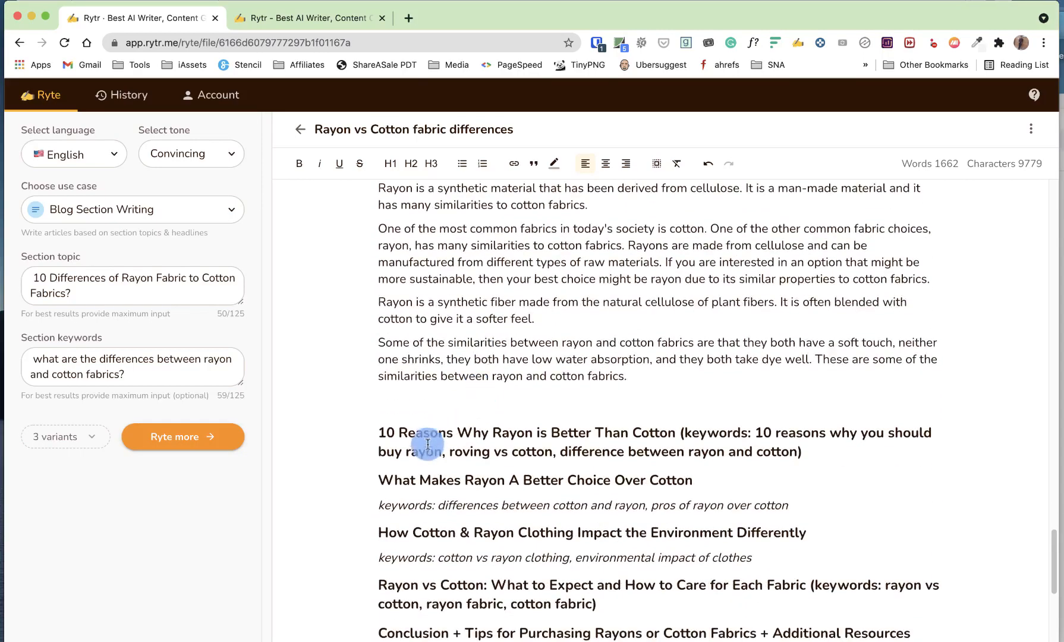
pyautogui.scroll(4, 469, 406)
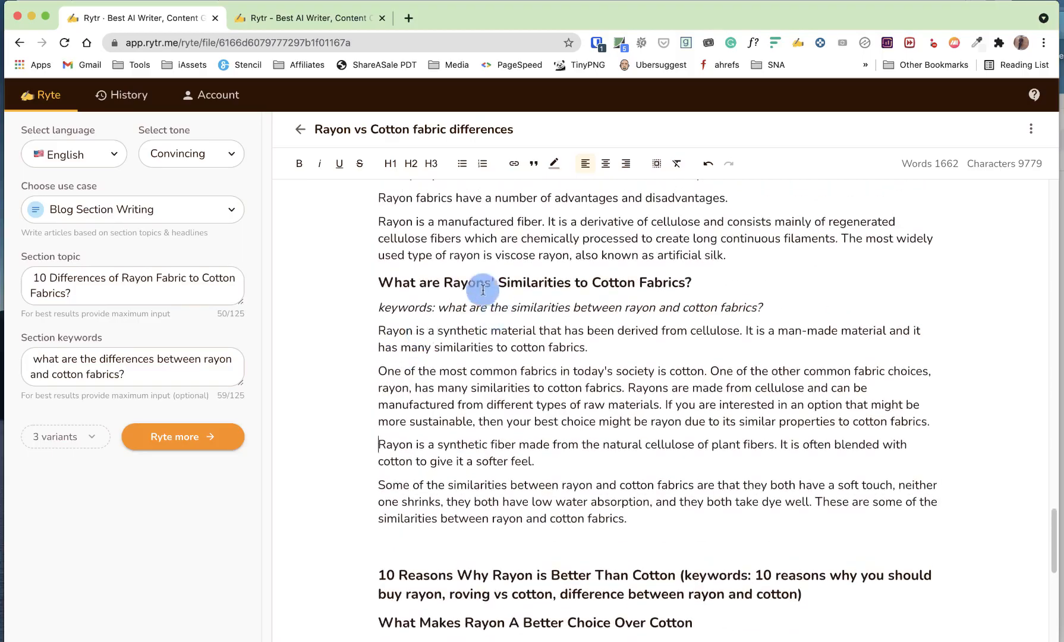
pyautogui.click(461, 307)
pyautogui.scroll(-6, 523, 333)
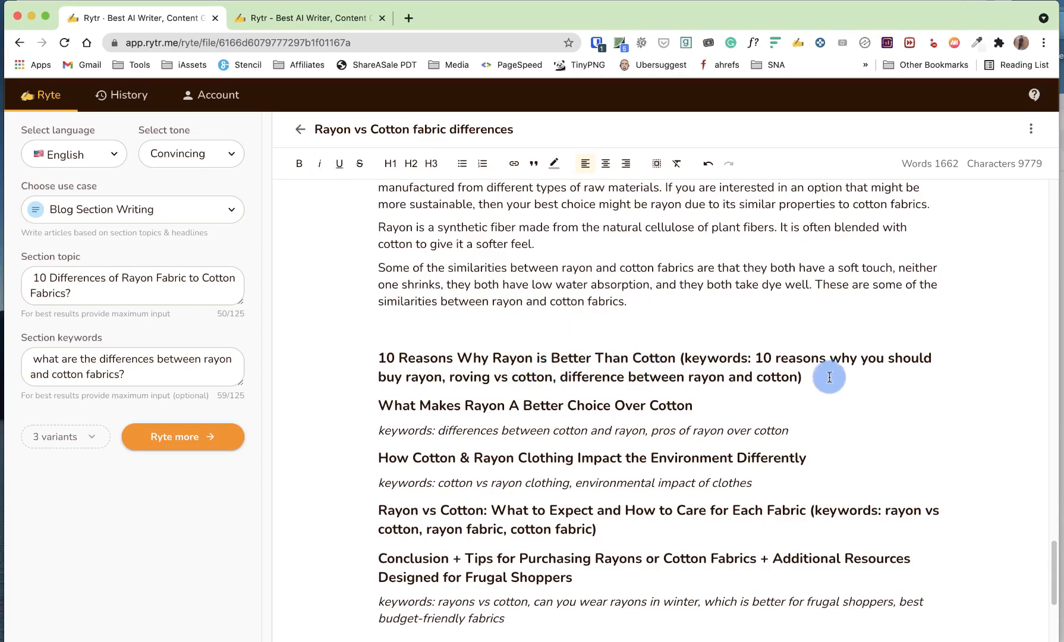
pyautogui.moveTo(829, 377); pyautogui.dragTo(347, 355)
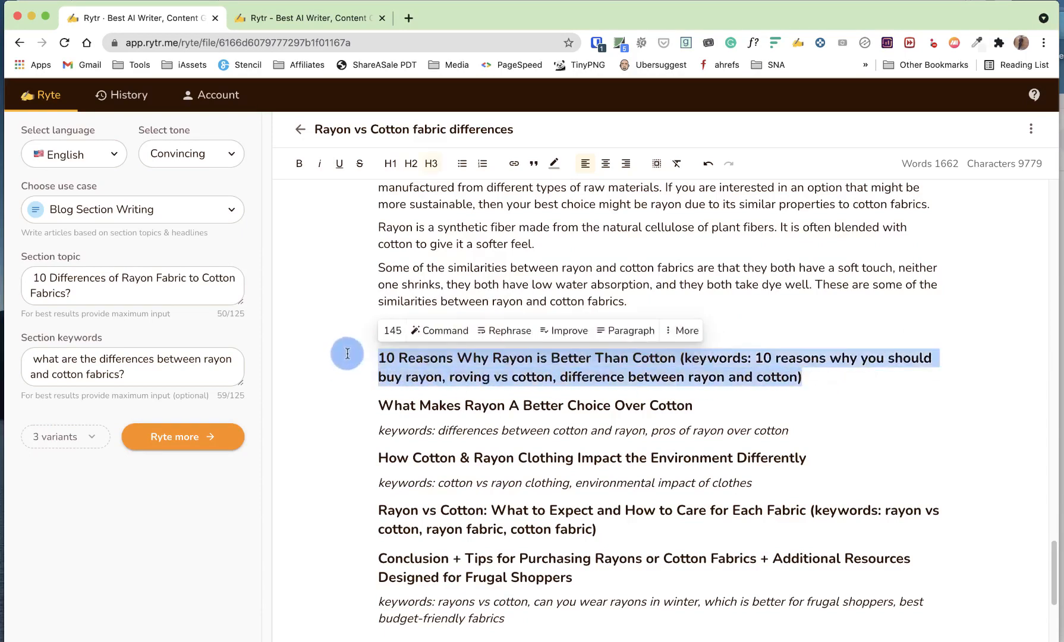
pyautogui.click(627, 333)
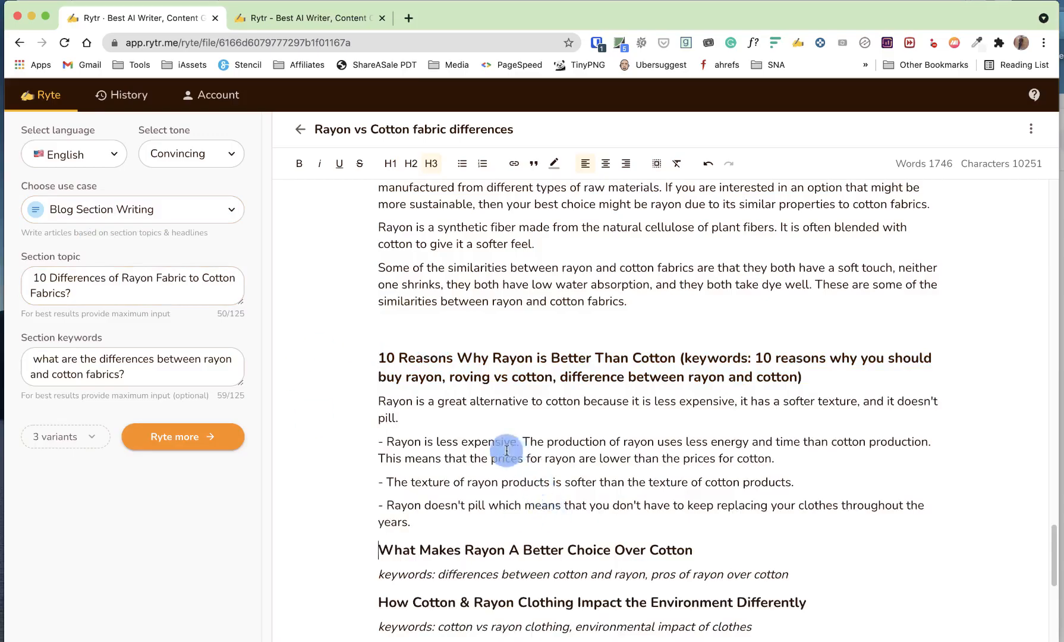
pyautogui.moveTo(805, 377); pyautogui.dragTo(357, 359)
pyautogui.click(631, 329)
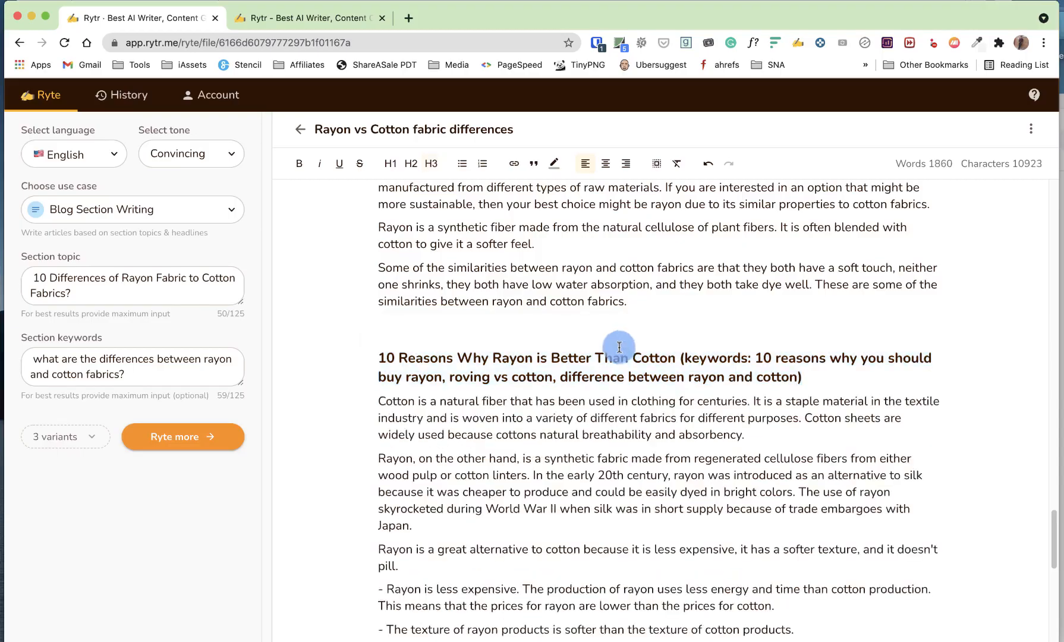
# Step: Replace the section topic with "10 Reasons Why Rayon is Better Than Cotton" copied from the heading
pyautogui.scroll(-4, 601, 388)
pyautogui.scroll(3, 601, 387)
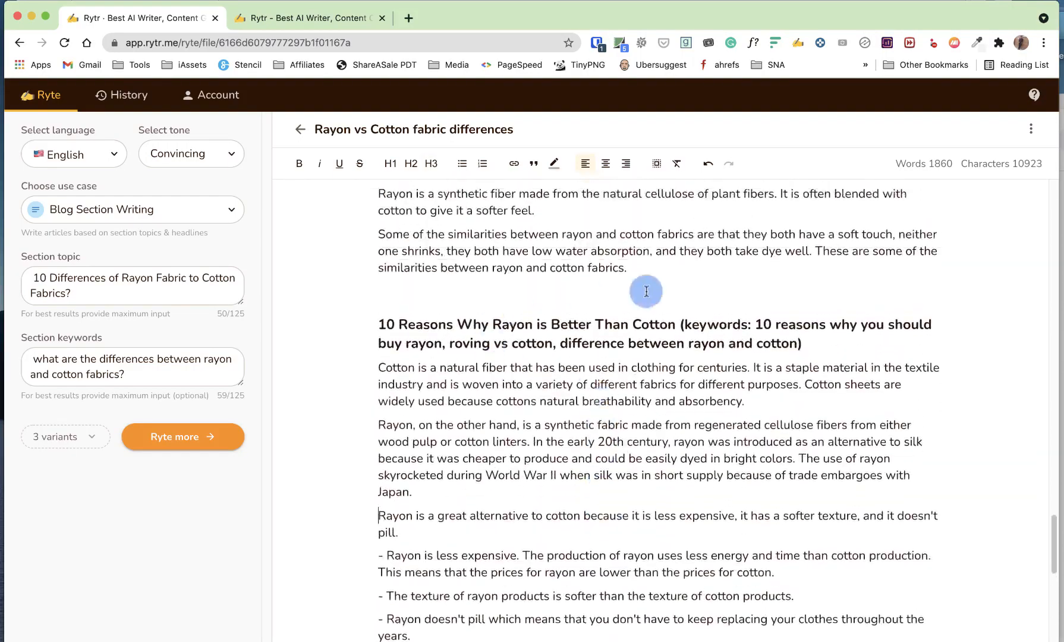
pyautogui.moveTo(676, 325); pyautogui.dragTo(367, 326)
pyautogui.press('super+c')
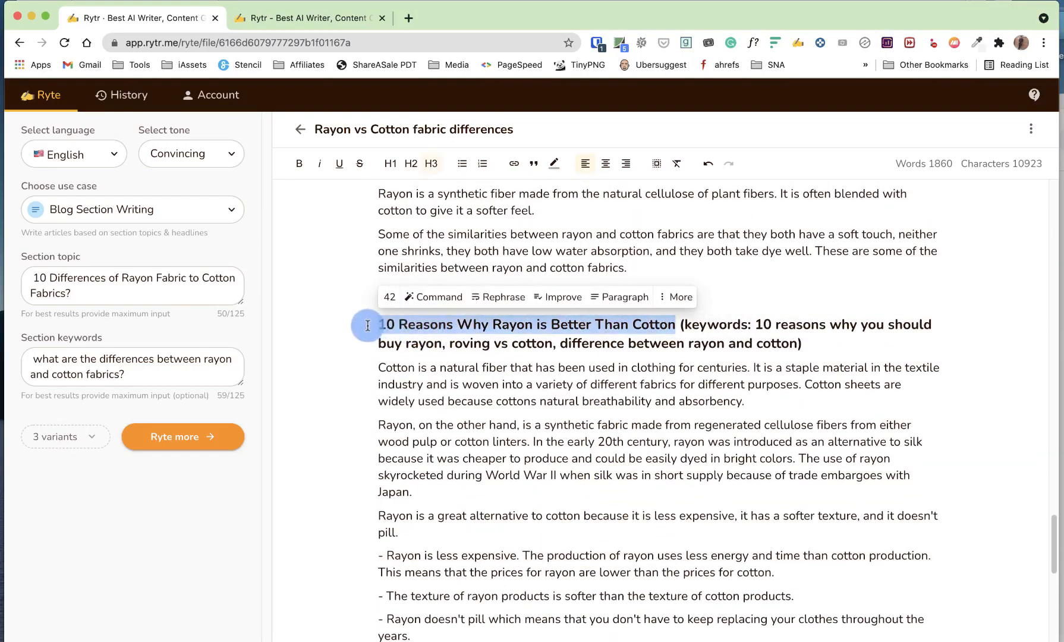
pyautogui.tripleClick(50, 278)
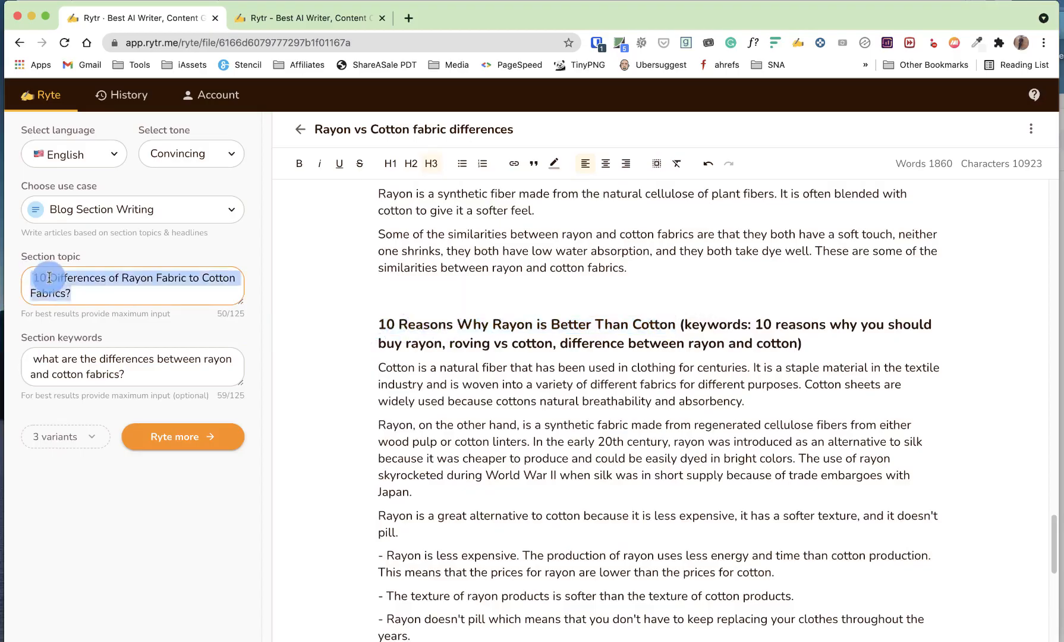
pyautogui.press('super+v')
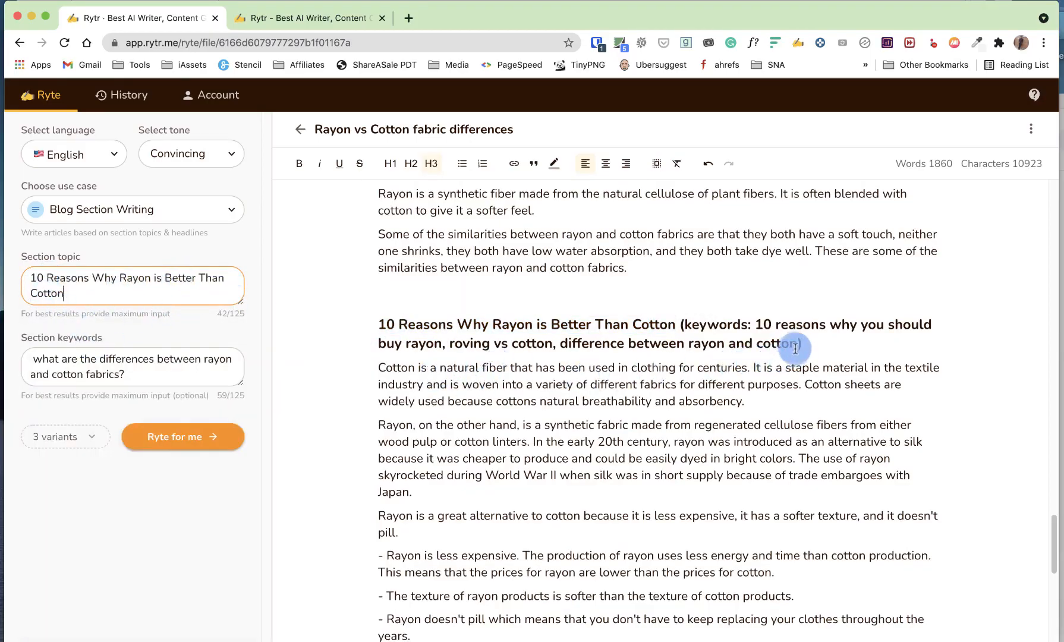
# Step: Move "10 reasons why you should buy rayon, roving vs cotton, difference between rayon and cotton" from the heading into the section keywords, replacing the old ones
pyautogui.moveTo(798, 343); pyautogui.dragTo(759, 323)
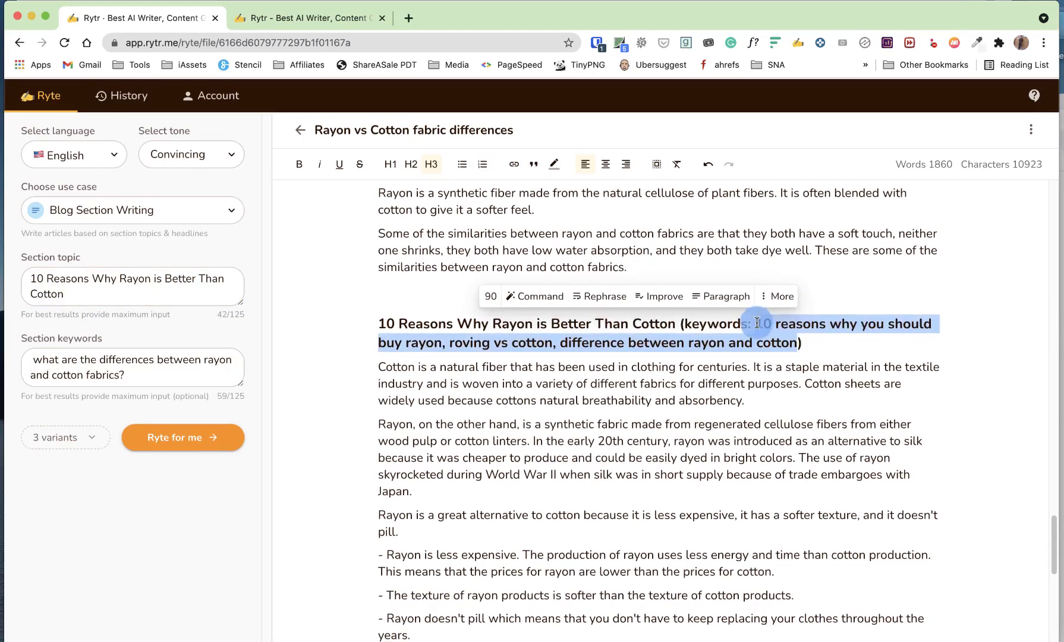
pyautogui.press('super+x')
pyautogui.doubleClick(105, 364)
pyautogui.press('super+a')
pyautogui.press('super+v')
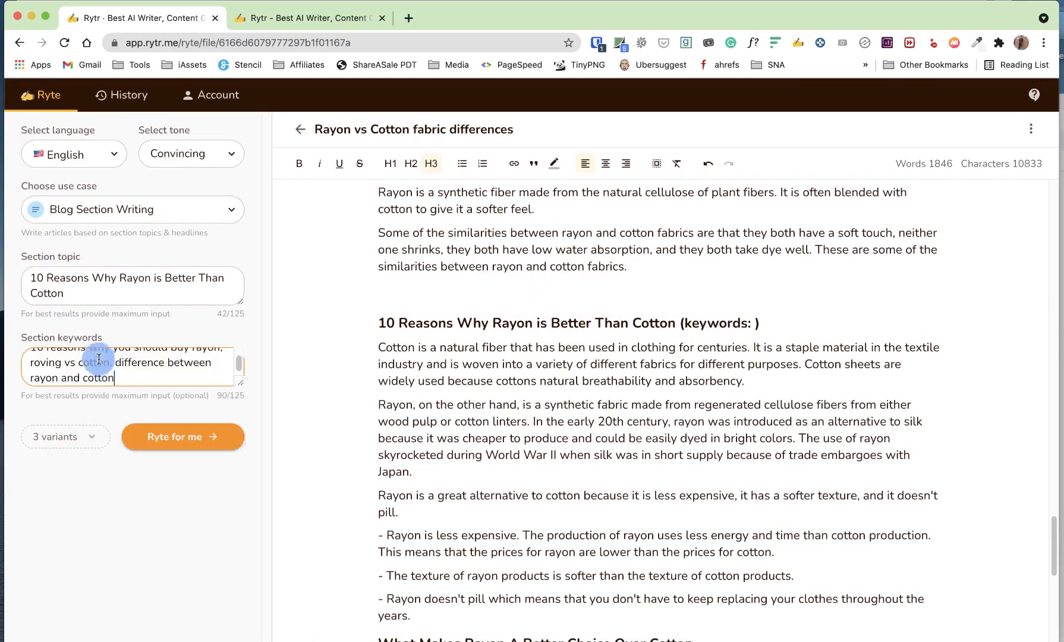
# Step: Generate 3 variants of the 10 reasons section above the "What Makes Rayon A Better Choice Over Cotton" heading and review them
pyautogui.scroll(-4, 539, 496)
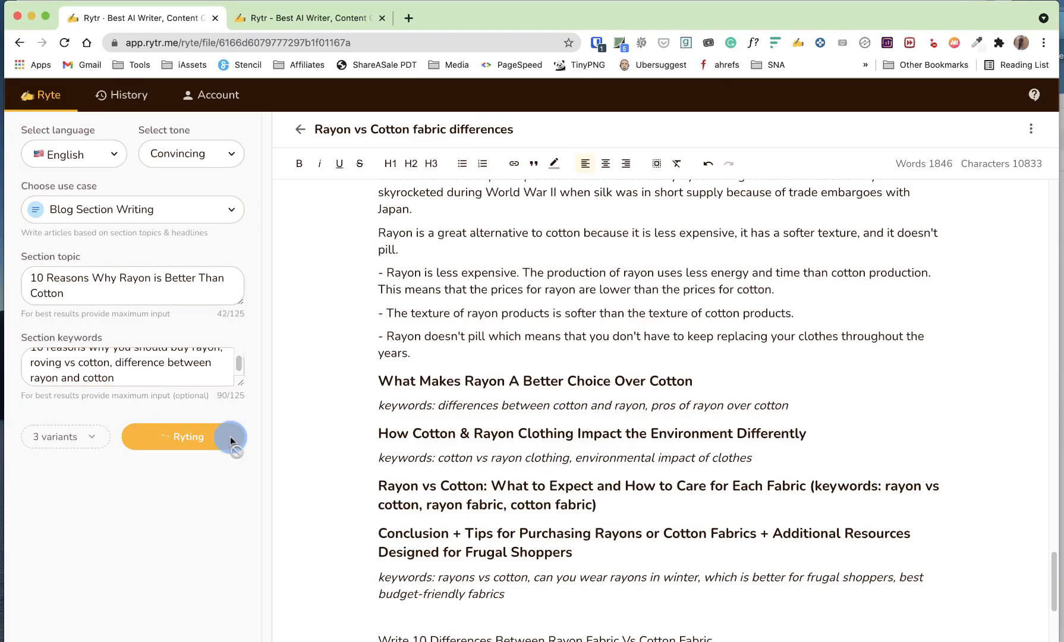
pyautogui.scroll(2, 473, 378)
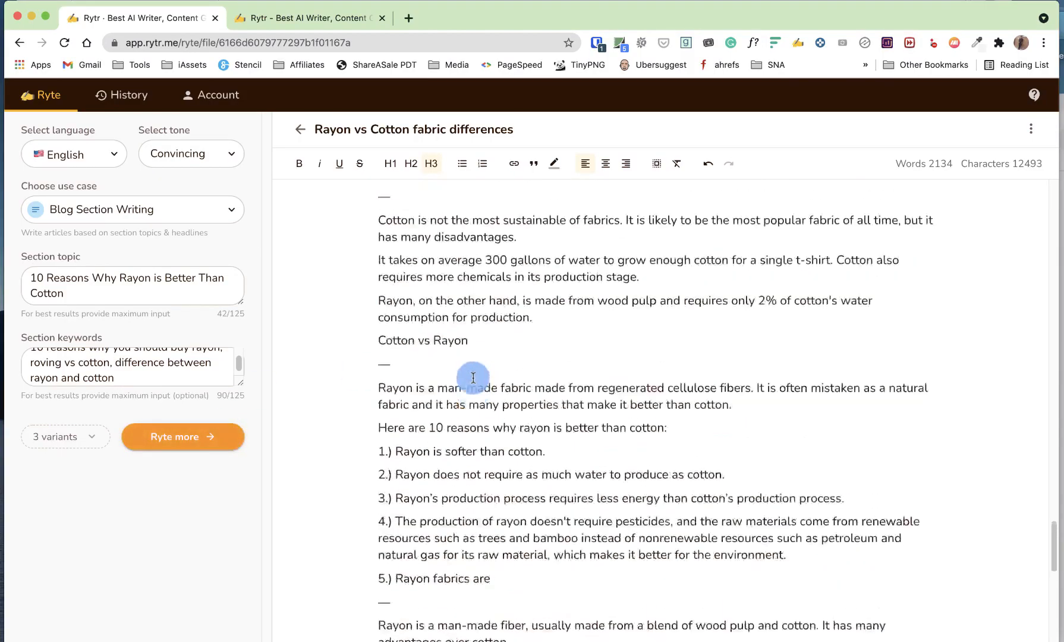
pyautogui.scroll(10, 473, 378)
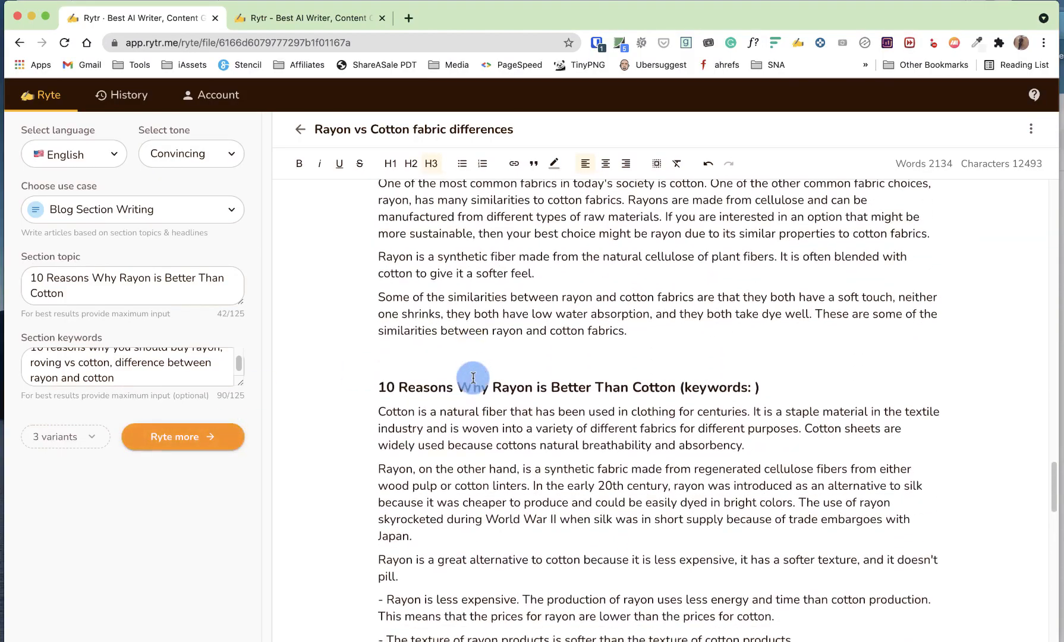
pyautogui.scroll(5, 473, 378)
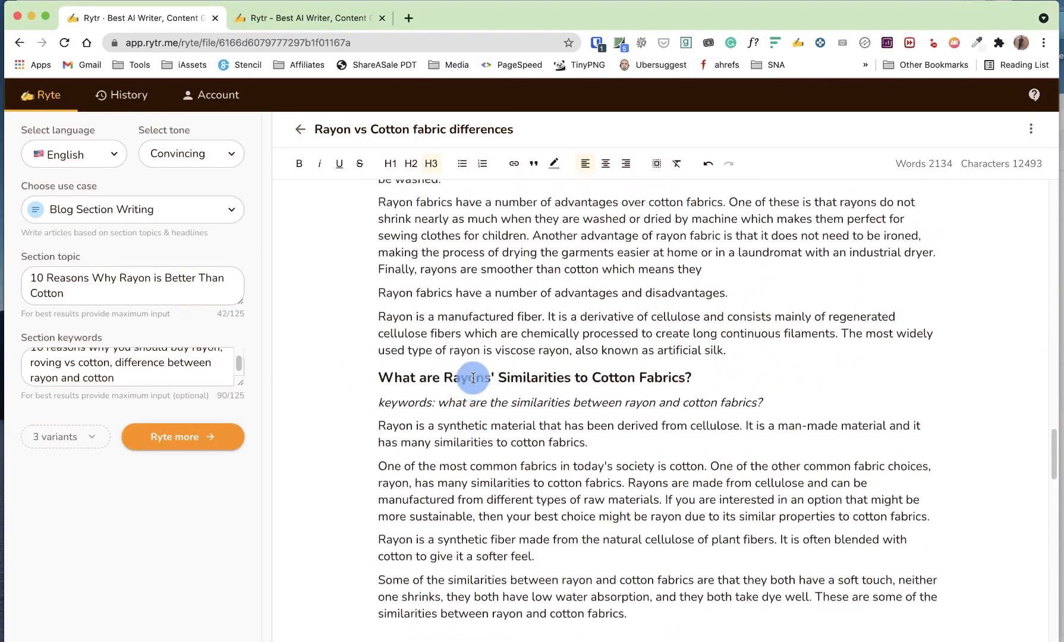
# Step: Remove the H3 format from the "10 Reasons Why Rayon is Better Than Cotton (keywords: )" line
pyautogui.scroll(-4, 473, 378)
pyautogui.doubleClick(443, 423)
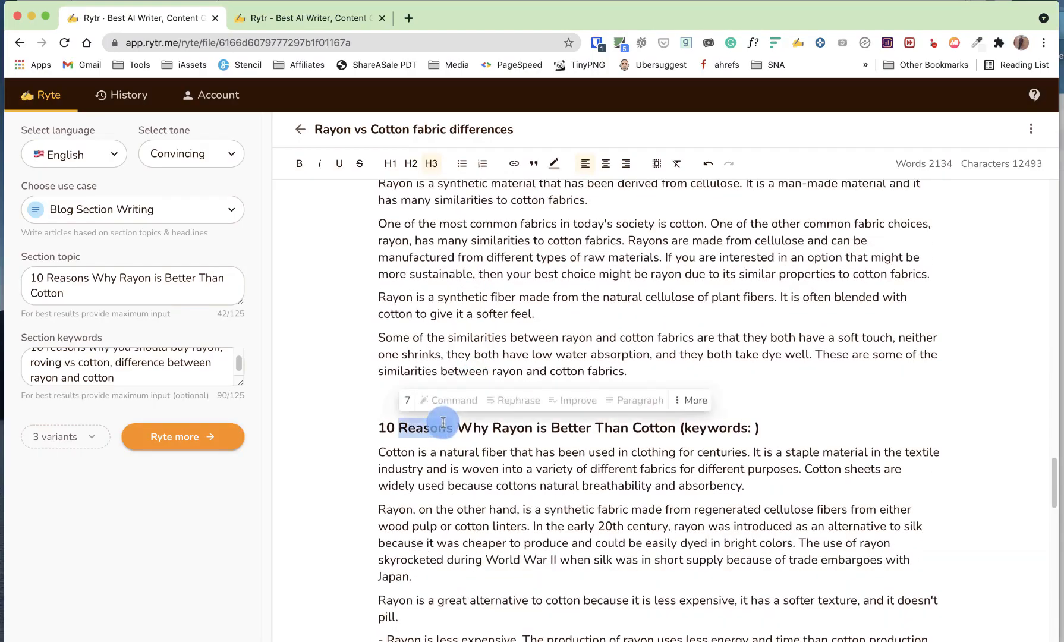
pyautogui.click(290, 209)
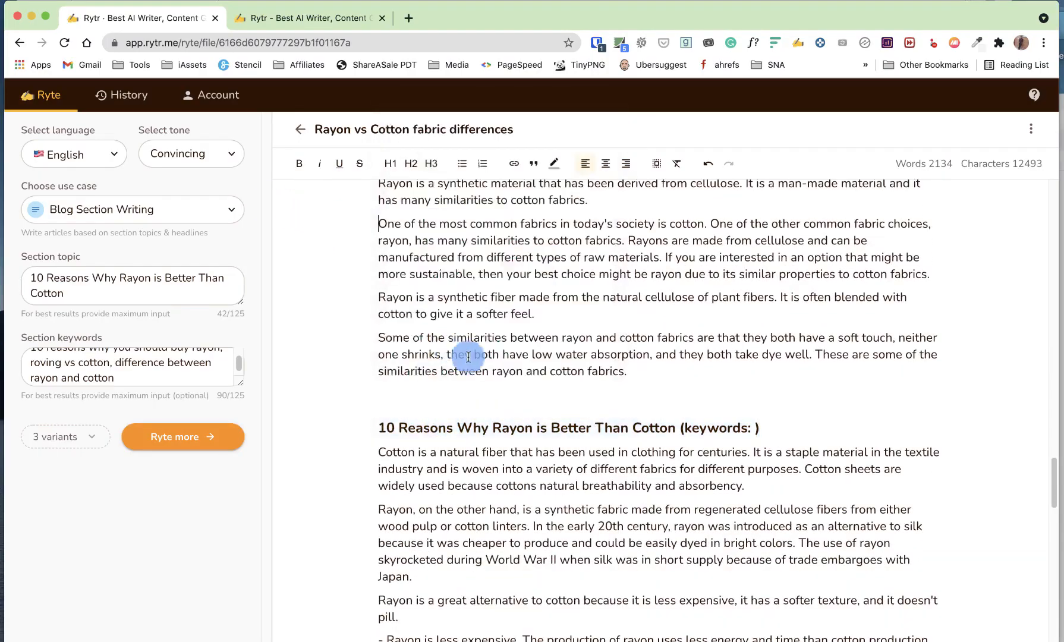
pyautogui.tripleClick(499, 428)
pyautogui.click(431, 164)
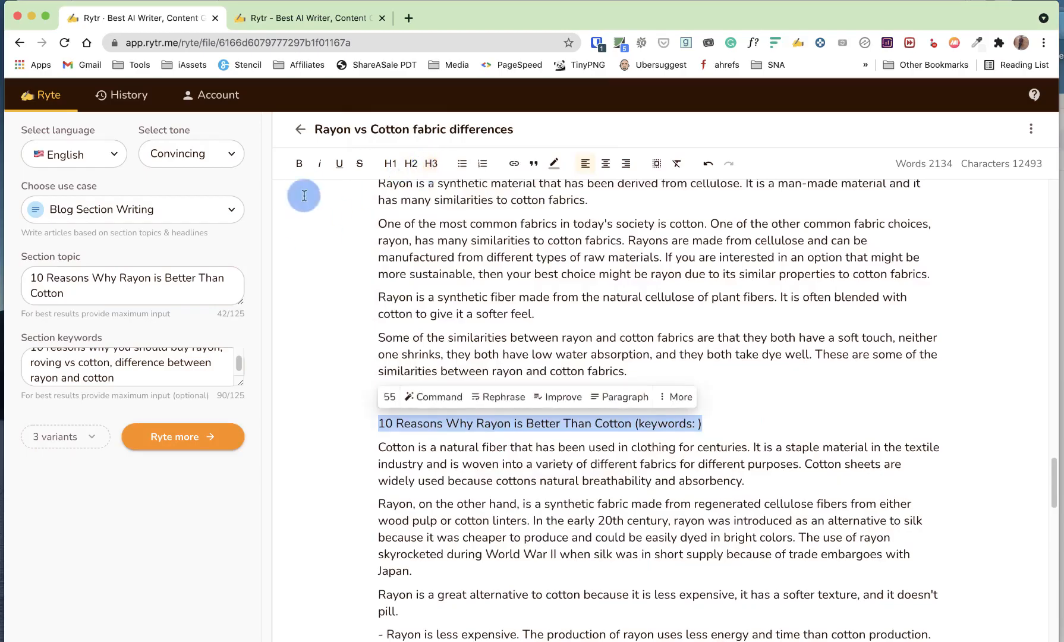
pyautogui.click(577, 349)
# Step: Delete the "What Makes Rayon A Better Choice Over Cotton" heading together with its keywords line
pyautogui.scroll(-7, 580, 348)
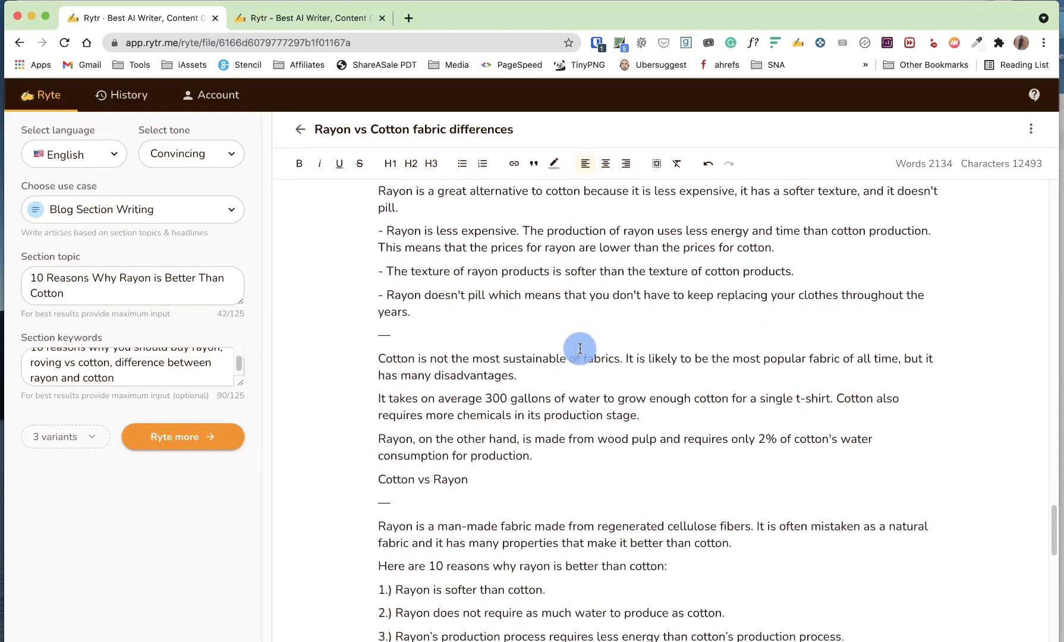
pyautogui.scroll(-5, 579, 349)
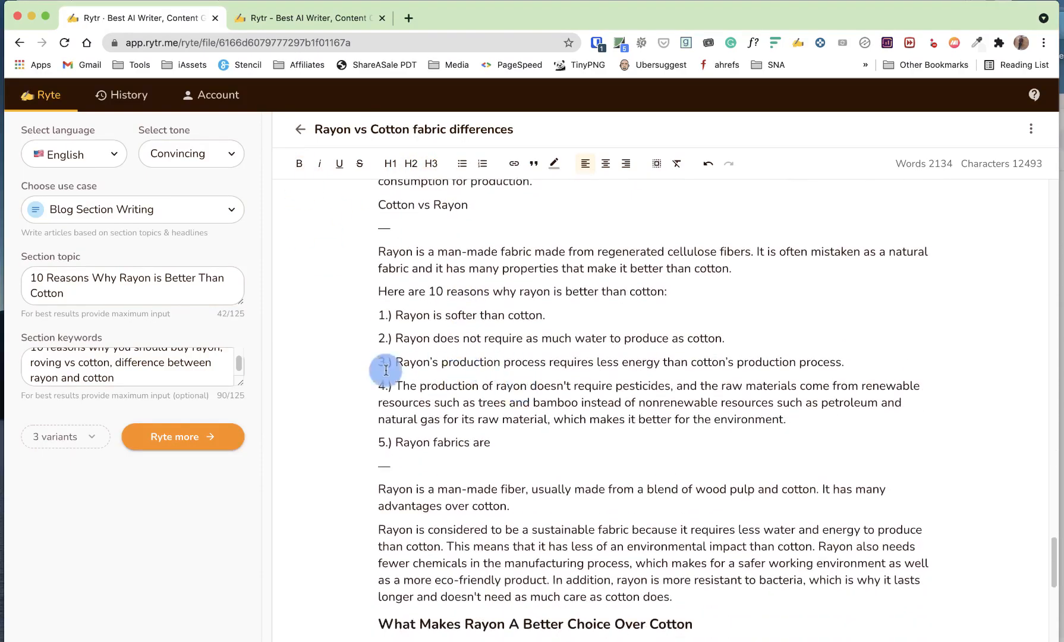
pyautogui.scroll(-6, 547, 347)
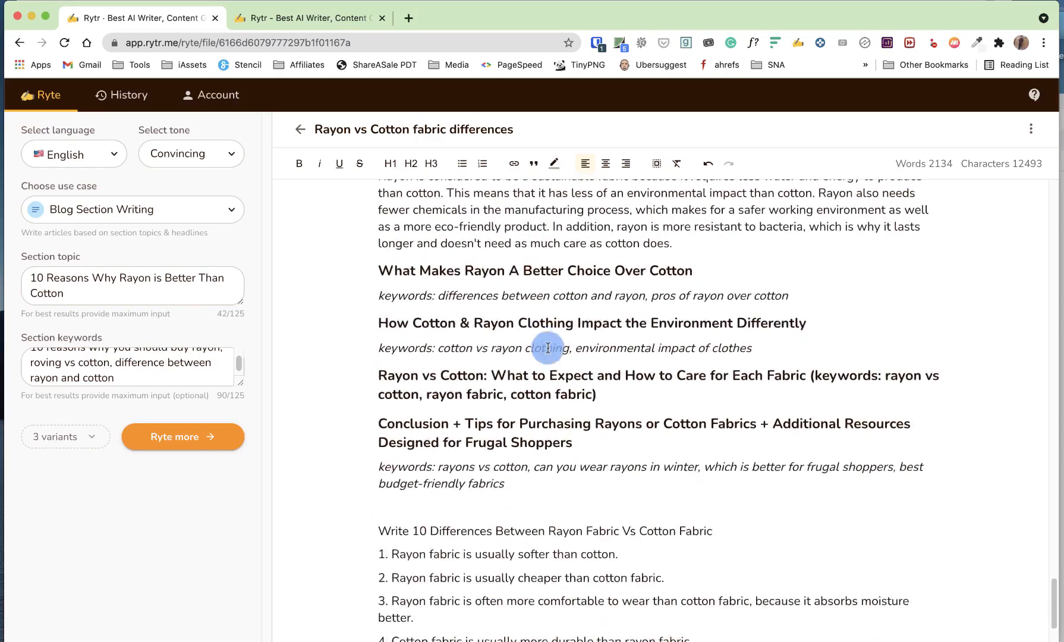
pyautogui.click(512, 271)
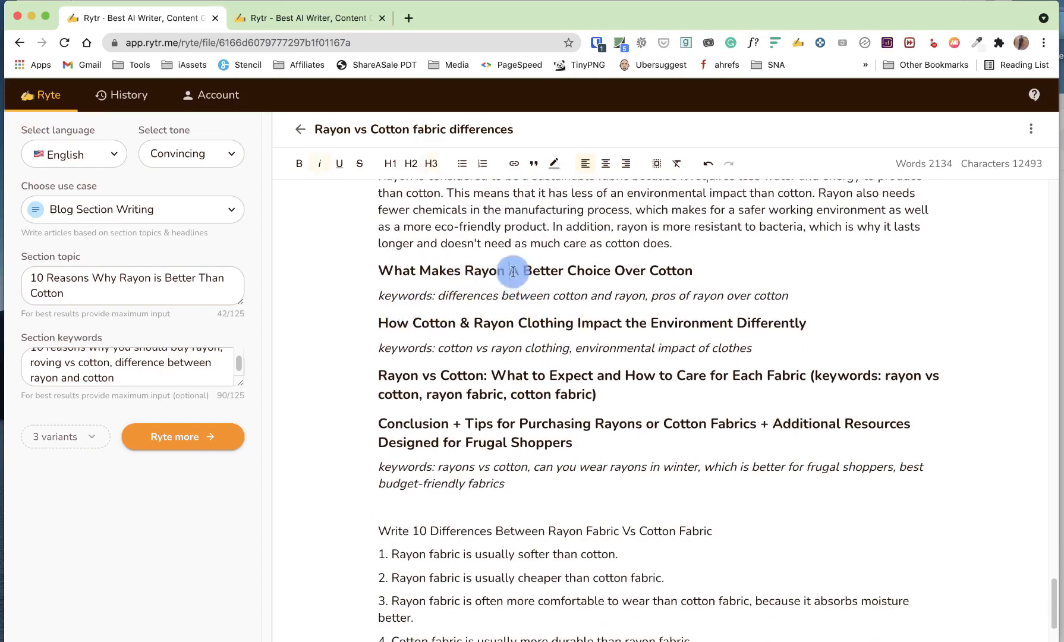
pyautogui.moveTo(799, 294)
pyautogui.mouseDown()
pyautogui.moveTo(351, 290)
pyautogui.moveTo(377, 273)
pyautogui.moveTo(780, 297)
pyautogui.mouseUp()
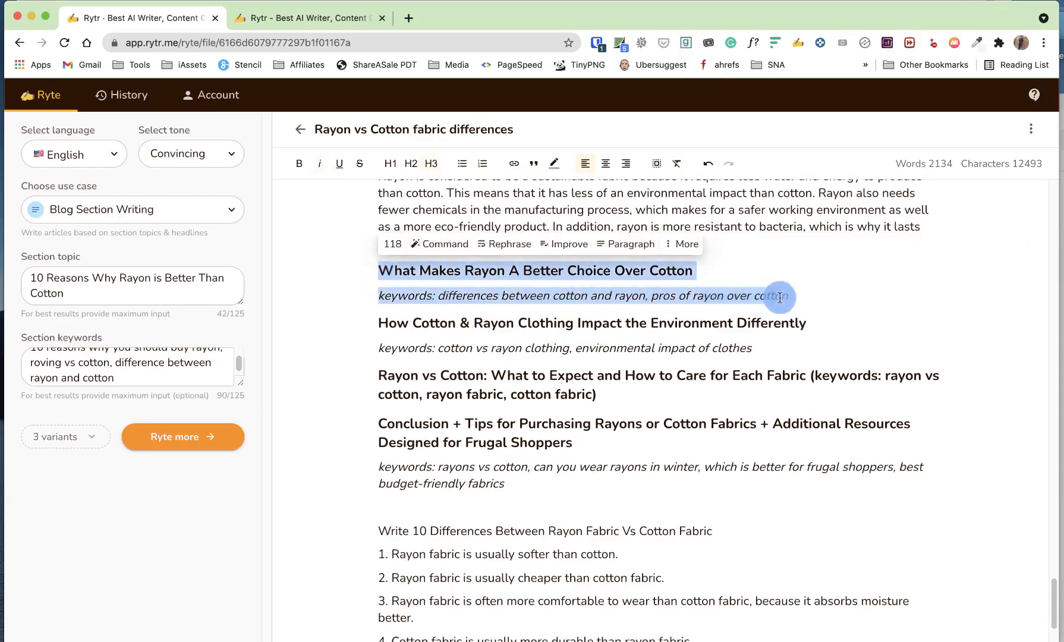
pyautogui.press('BackSpace')
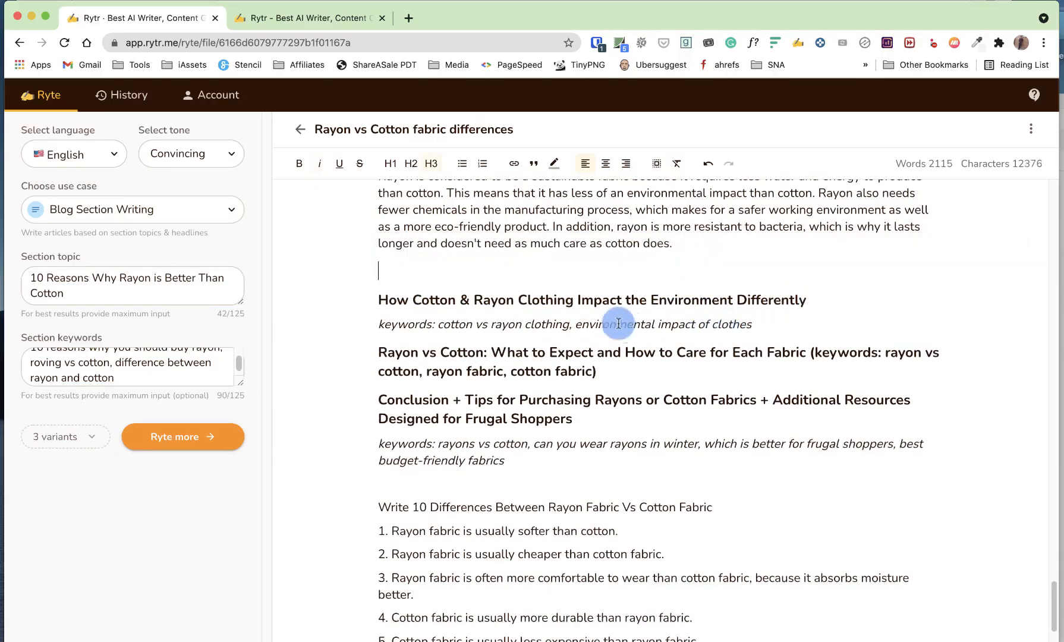
# Step: Generate paragraph text twice from the "How Cotton & Rayon Clothing Impact the Environment Differently" heading and its keywords line
pyautogui.moveTo(803, 335); pyautogui.dragTo(362, 298)
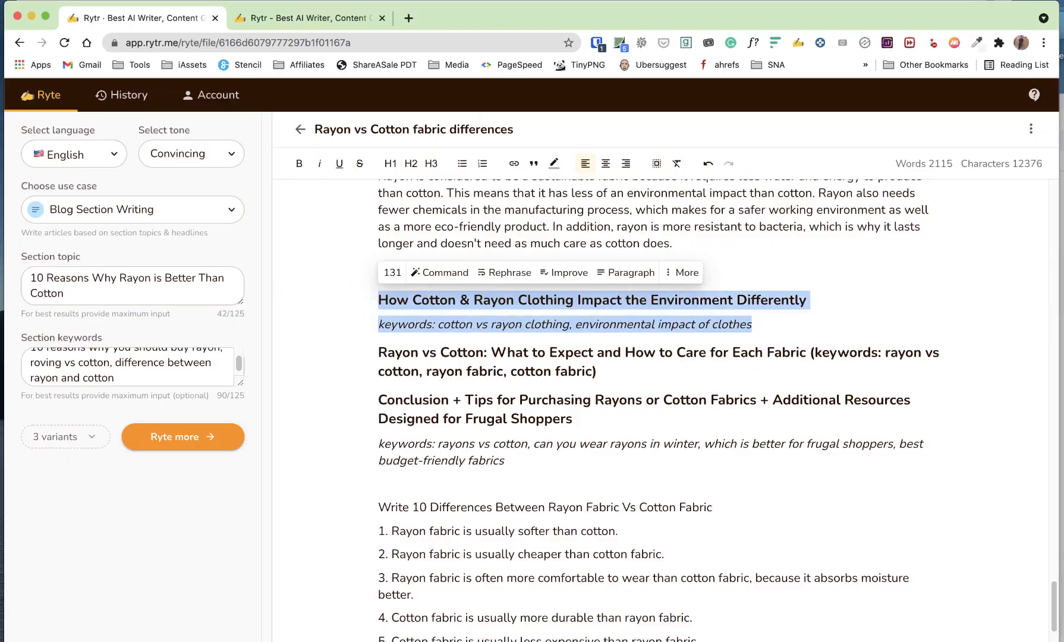
pyautogui.click(635, 273)
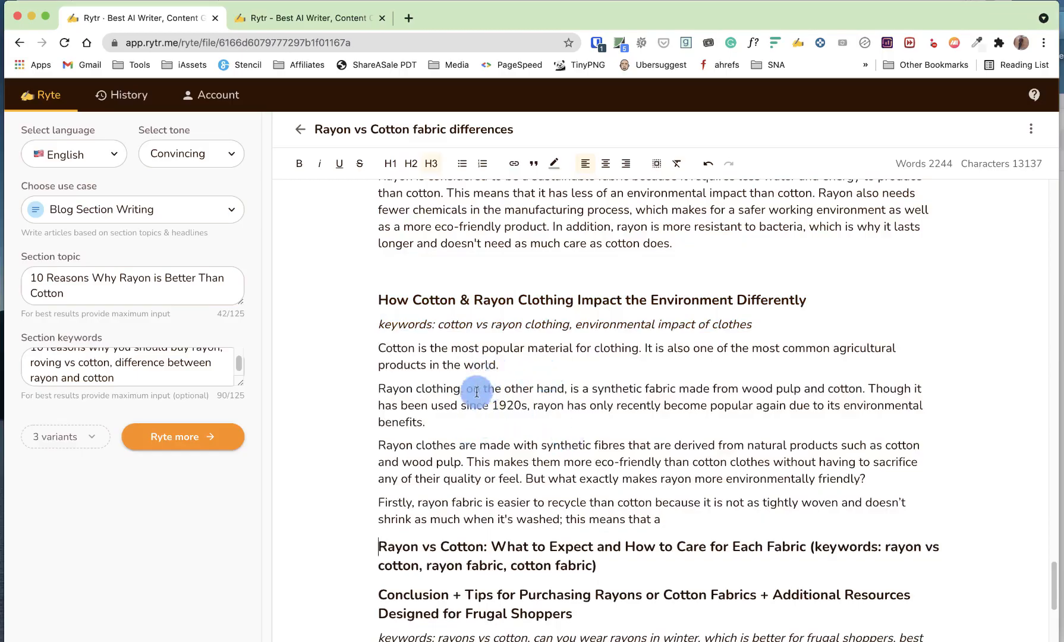
pyautogui.moveTo(509, 405)
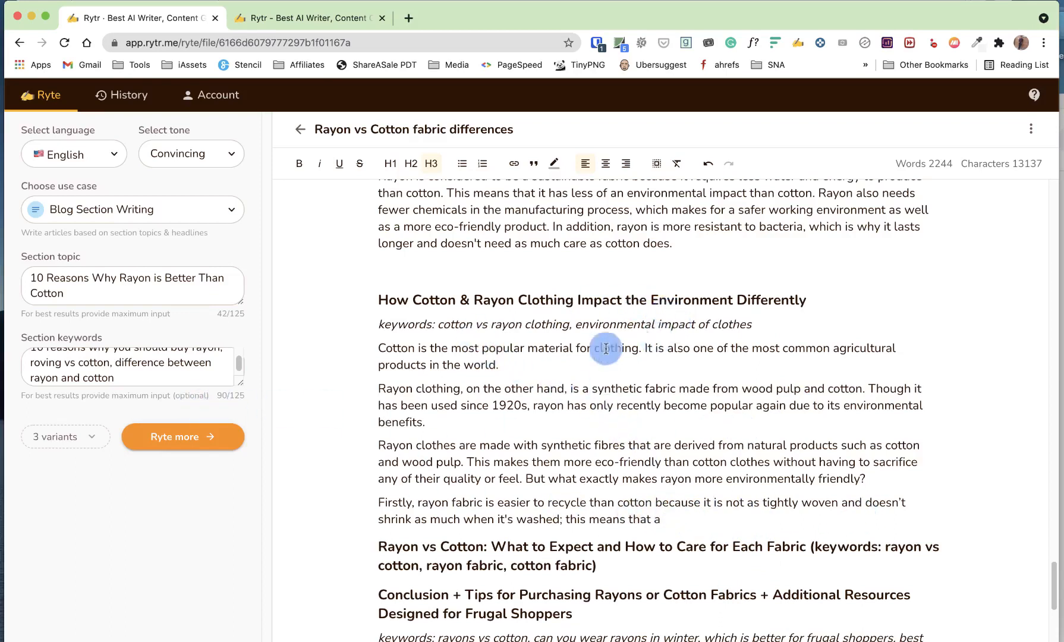
pyautogui.moveTo(789, 333); pyautogui.dragTo(384, 300)
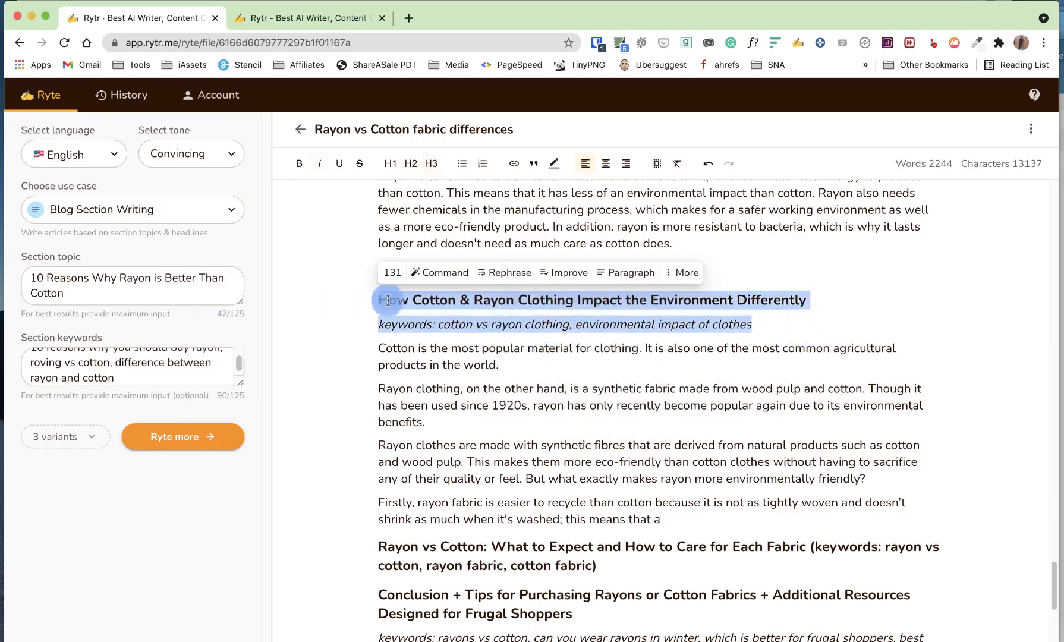
pyautogui.click(632, 273)
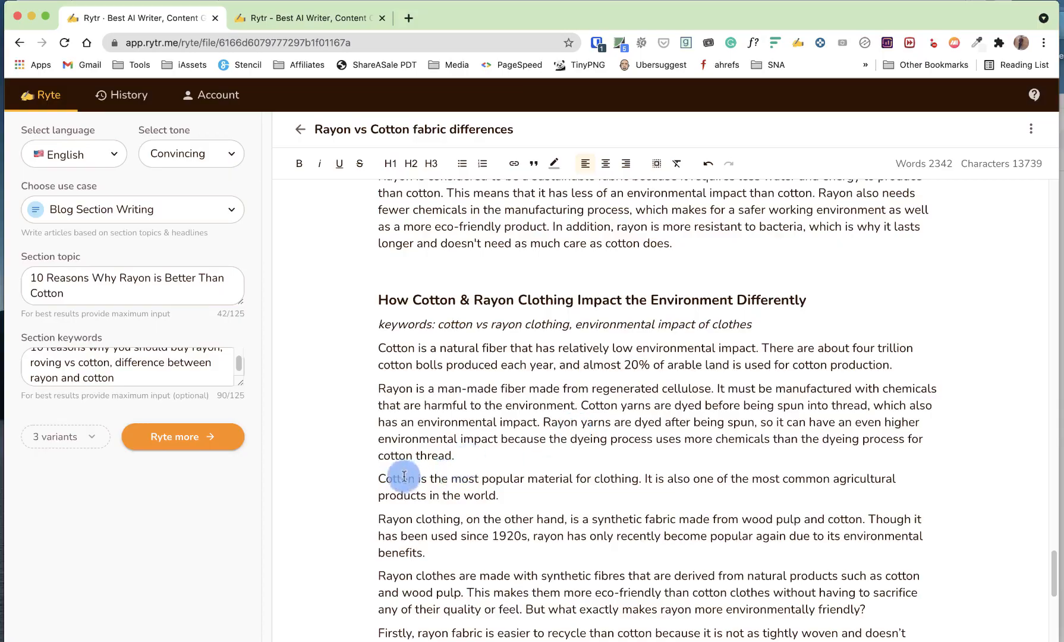
# Step: Delete "What to Expect and" from the "Rayon vs Cotton: What to Expect and How to Care for Each Fabric" heading
pyautogui.click(483, 464)
pyautogui.scroll(-3, 482, 460)
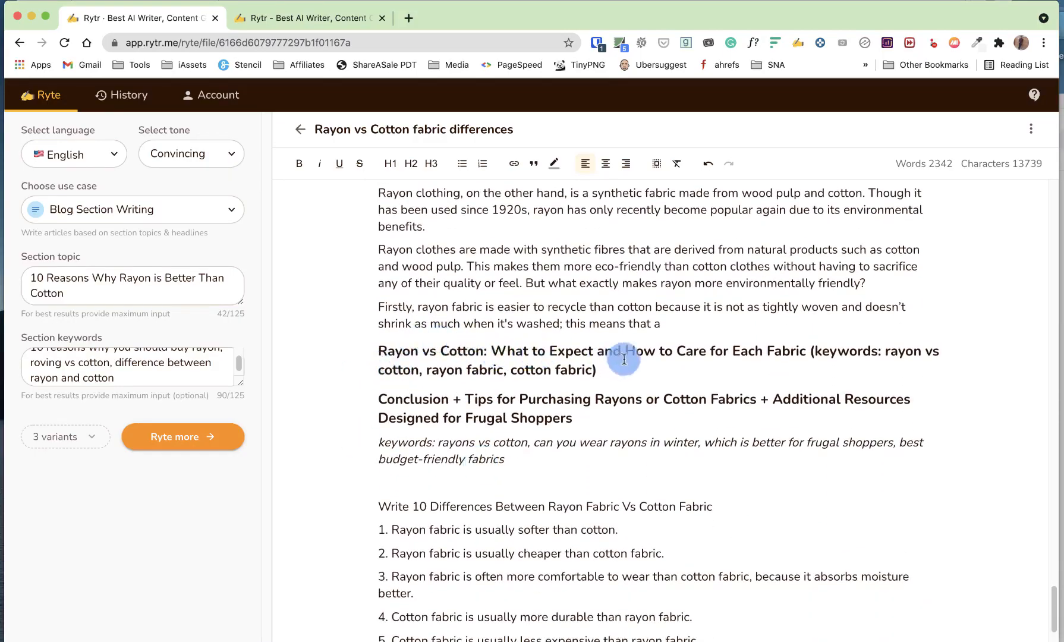
pyautogui.moveTo(618, 352); pyautogui.dragTo(491, 354)
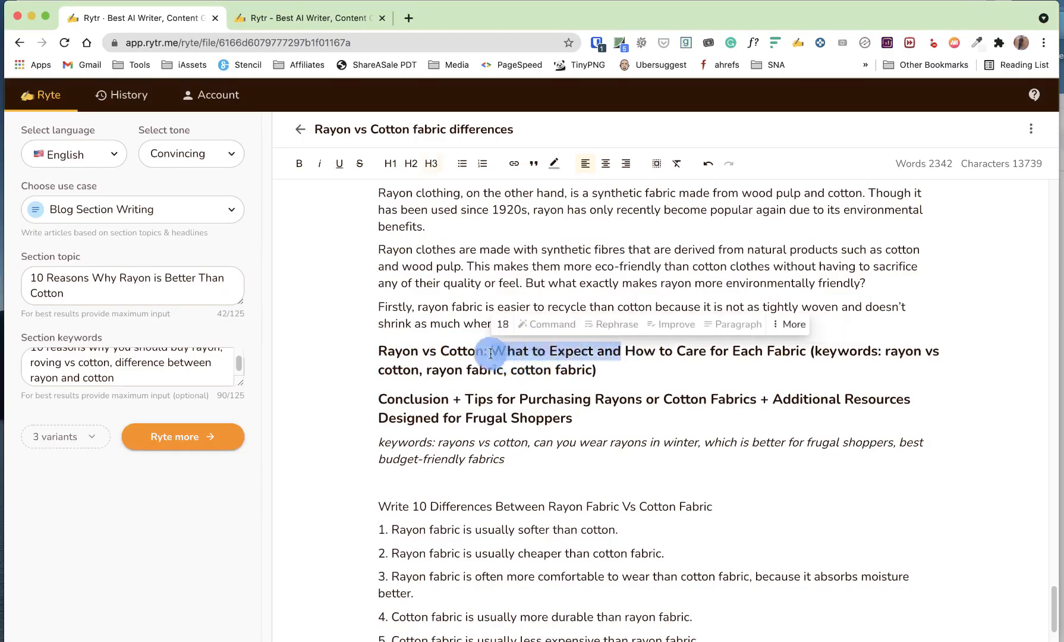
pyautogui.press('BackSpace')
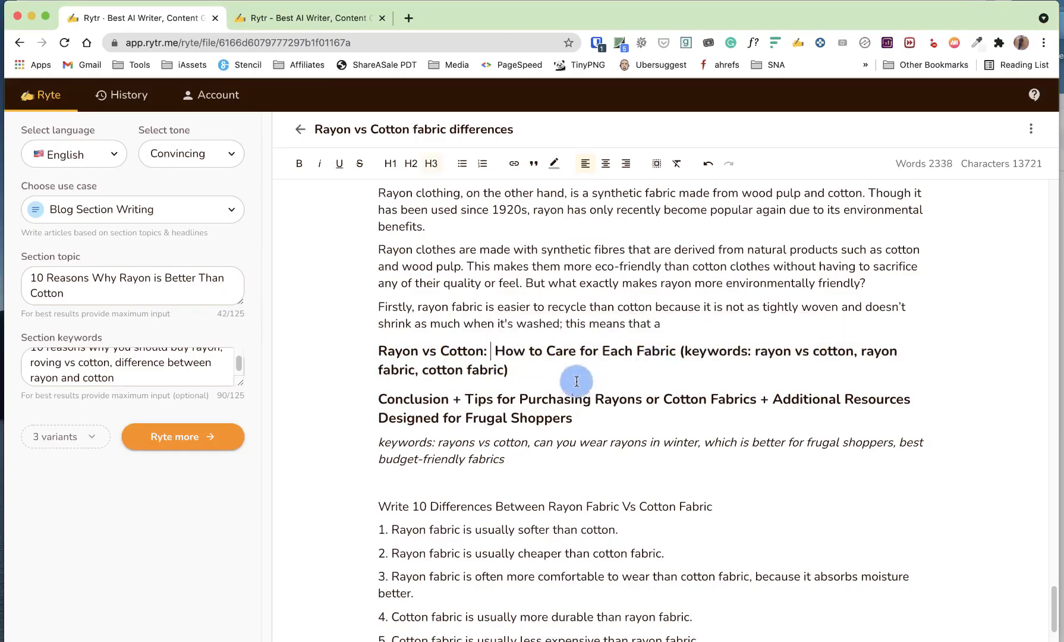
# Step: Generate paragraph text from the "Rayon vs Cotton: How to Care for Each Fabric" heading and its keywords
pyautogui.moveTo(563, 368); pyautogui.dragTo(353, 356)
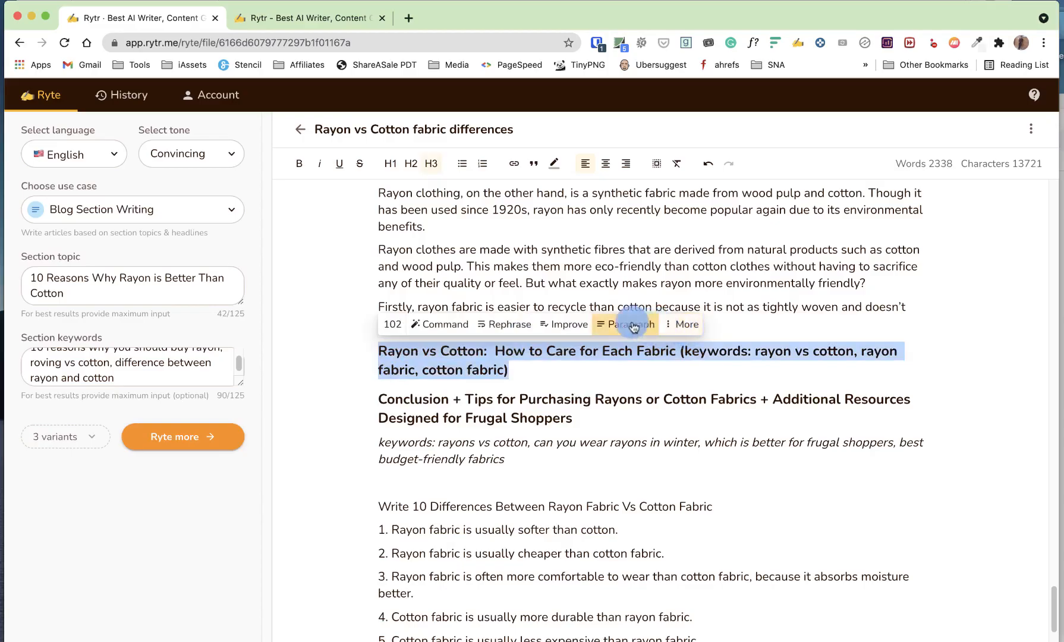
pyautogui.click(631, 326)
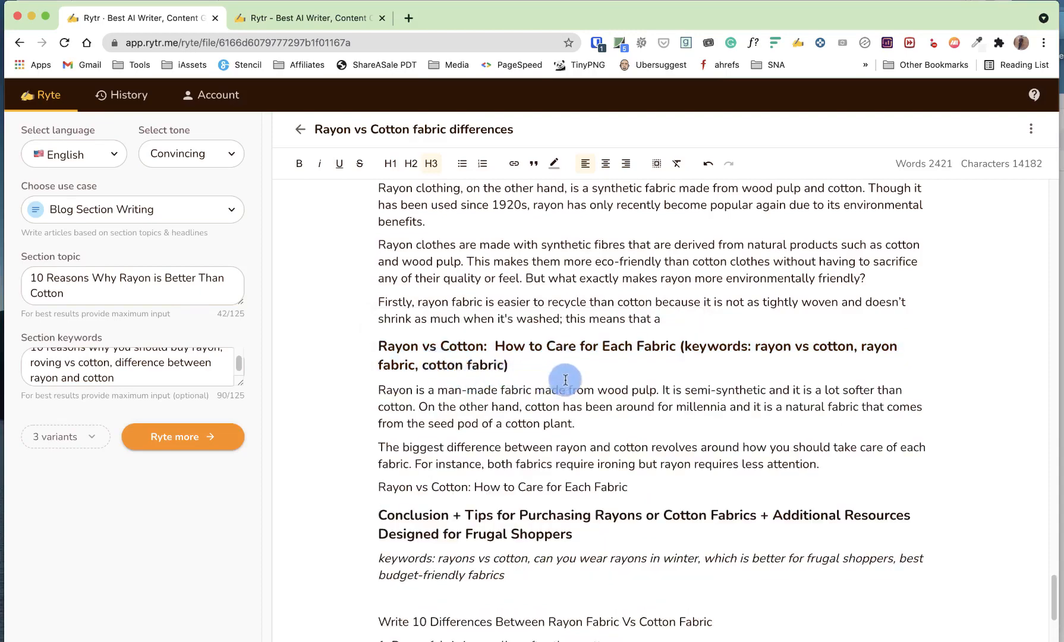
# Step: In the "How to Care for Each Fabric" heading, replace the keyword "rayon vs cotton" with "care for cotton fabric" and insert "care for" before "rayon fabric"
pyautogui.scroll(1, 594, 393)
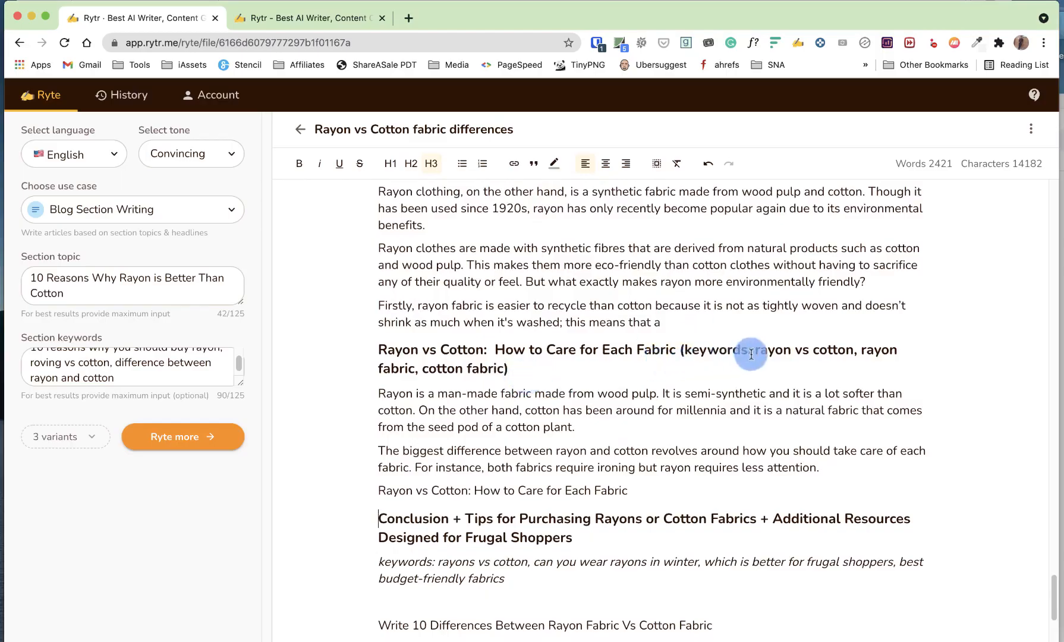
pyautogui.moveTo(753, 351); pyautogui.dragTo(851, 350)
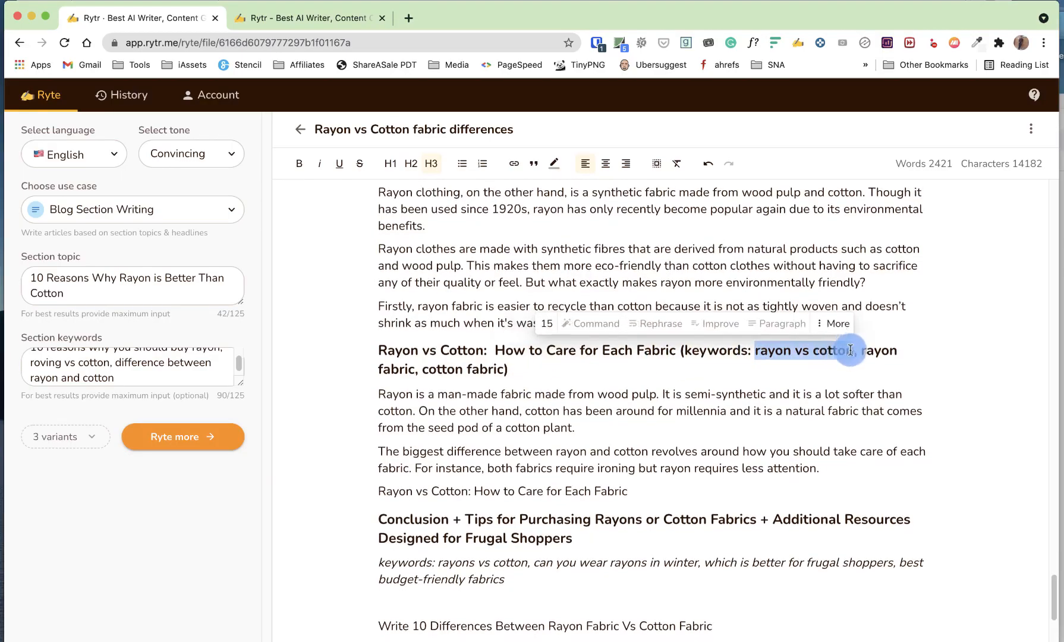
pyautogui.write('care ')
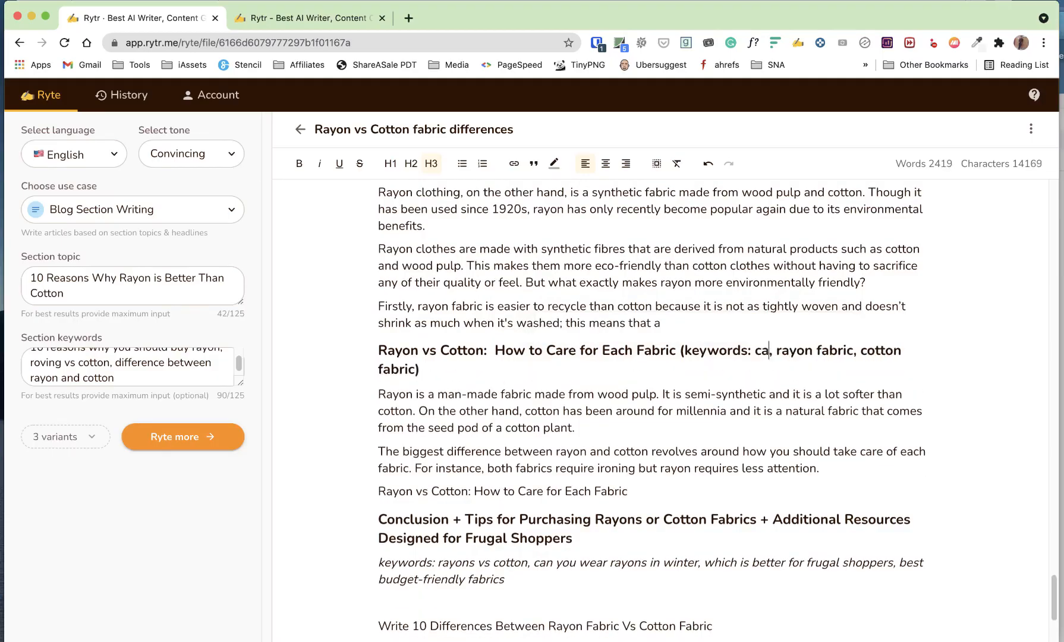
pyautogui.write('for cotton fabric')
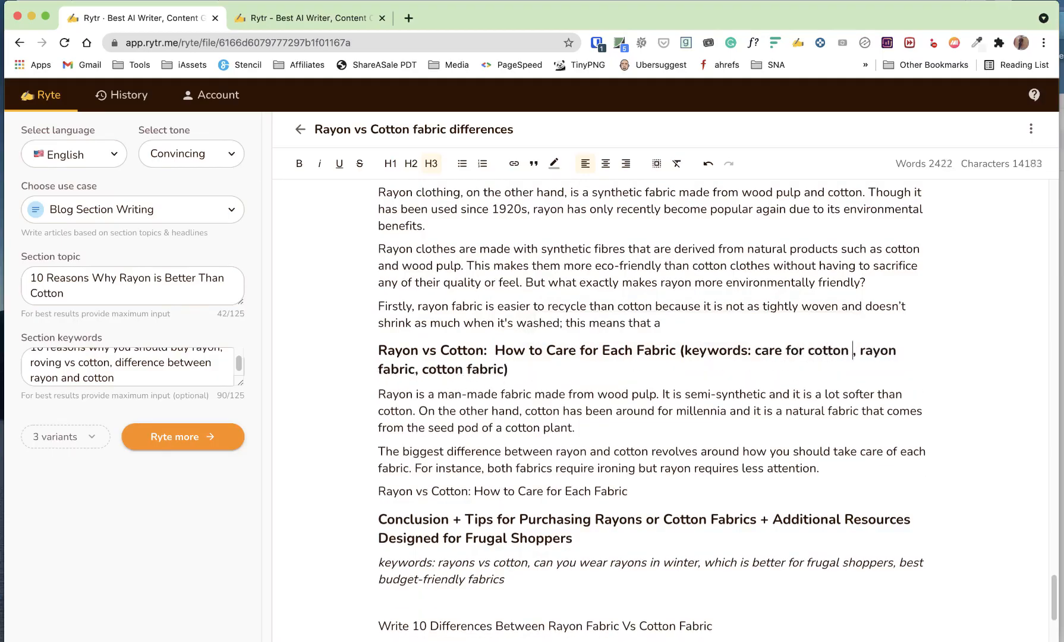
pyautogui.click(899, 349)
pyautogui.write('care for')
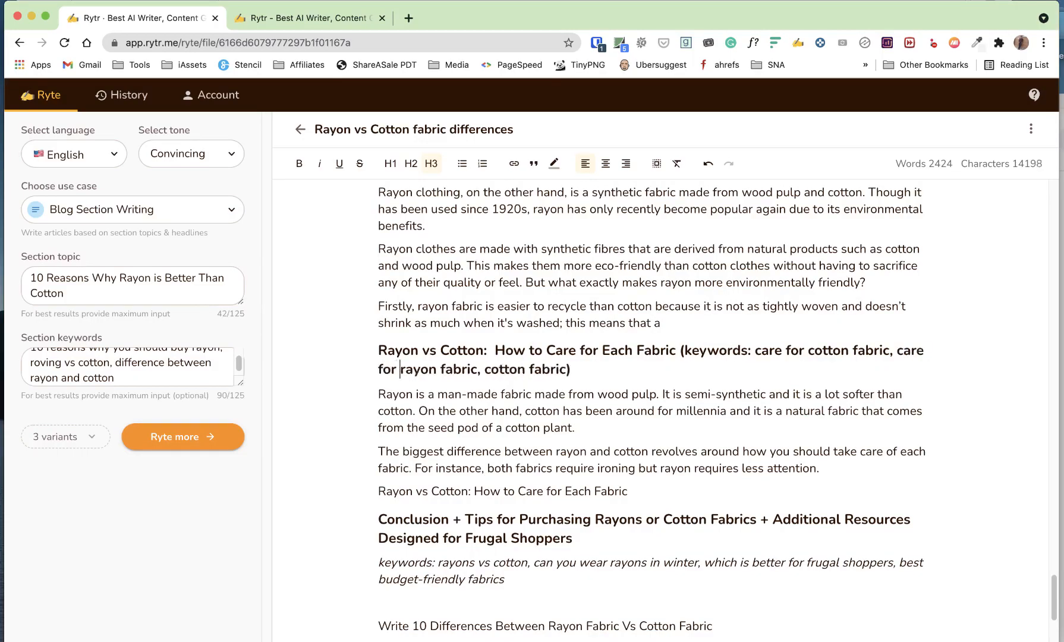
# Step: Remove the final keyword "cotton fabric" from the keyword list in the "How to Care for Each Fabric" heading
pyautogui.moveTo(566, 369); pyautogui.dragTo(487, 371)
pyautogui.press('BackSpace')
pyautogui.press('BackSpace')
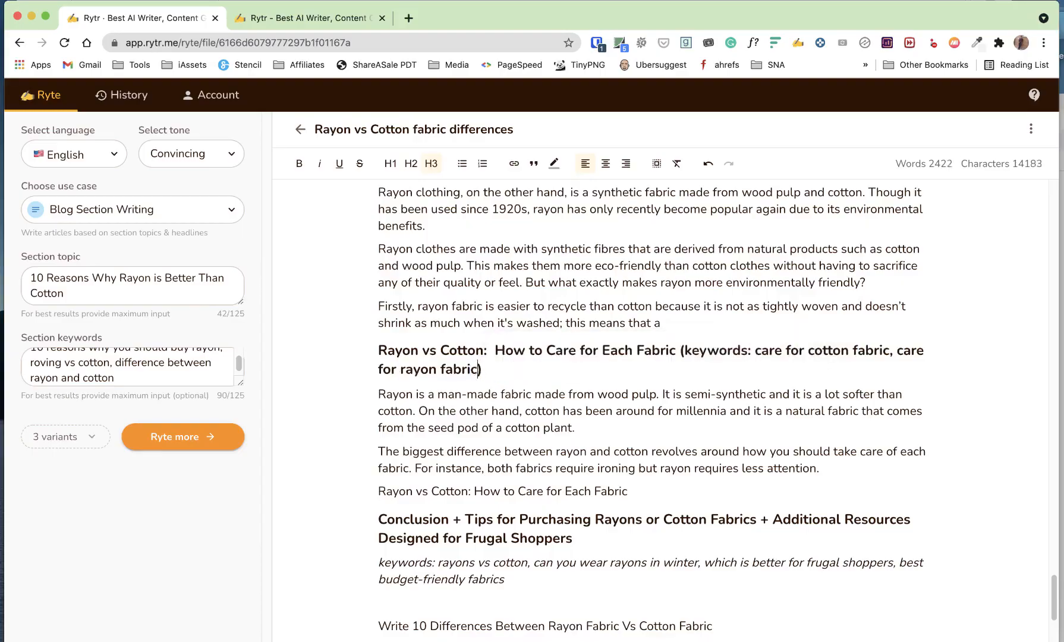
# Step: Reword the start of the fabric care heading to "Caring Guides for Rayon and Cotton:"
pyautogui.moveTo(480, 371); pyautogui.dragTo(354, 358)
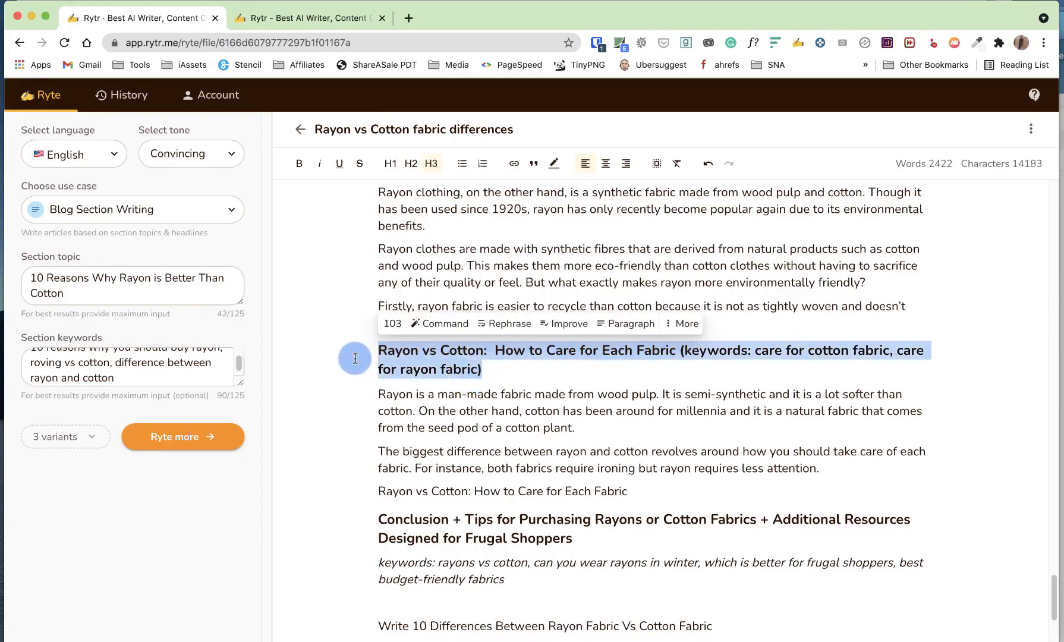
pyautogui.click(423, 352)
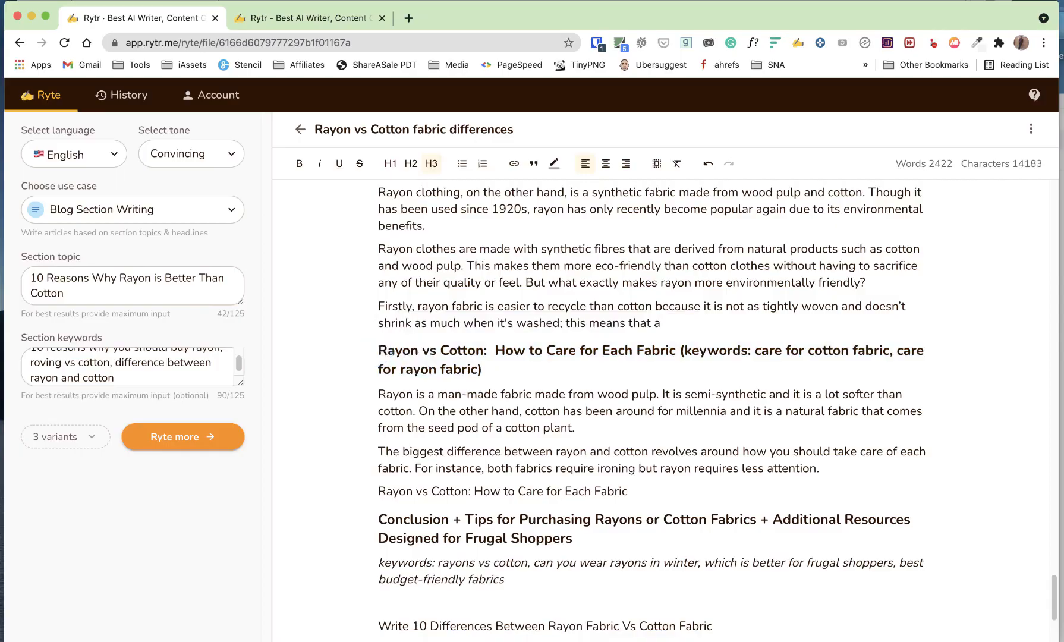
pyautogui.write('Caring ')
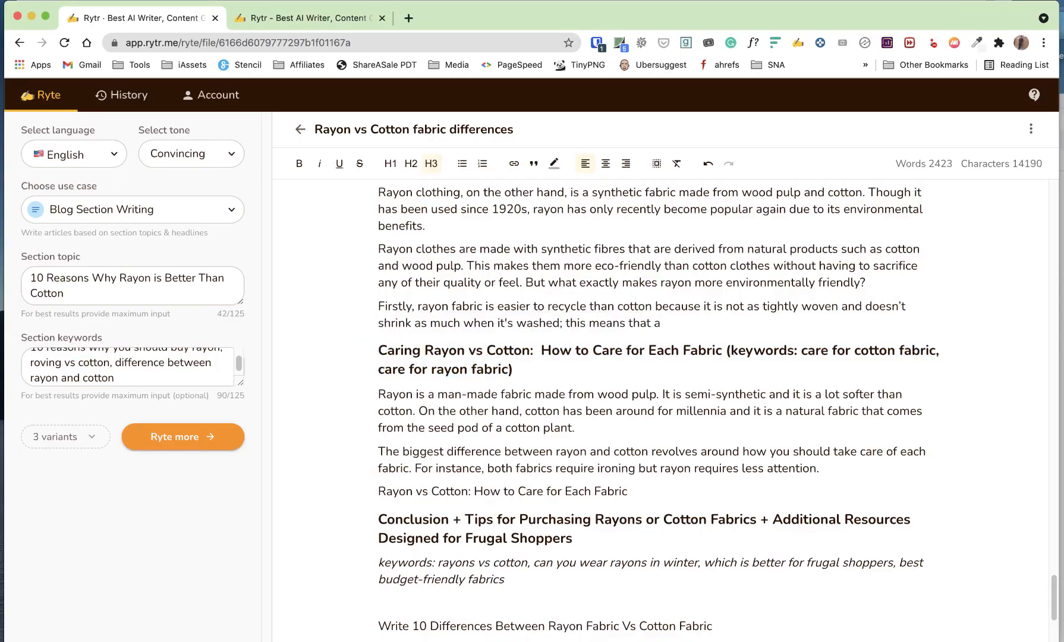
pyautogui.write('Guides for')
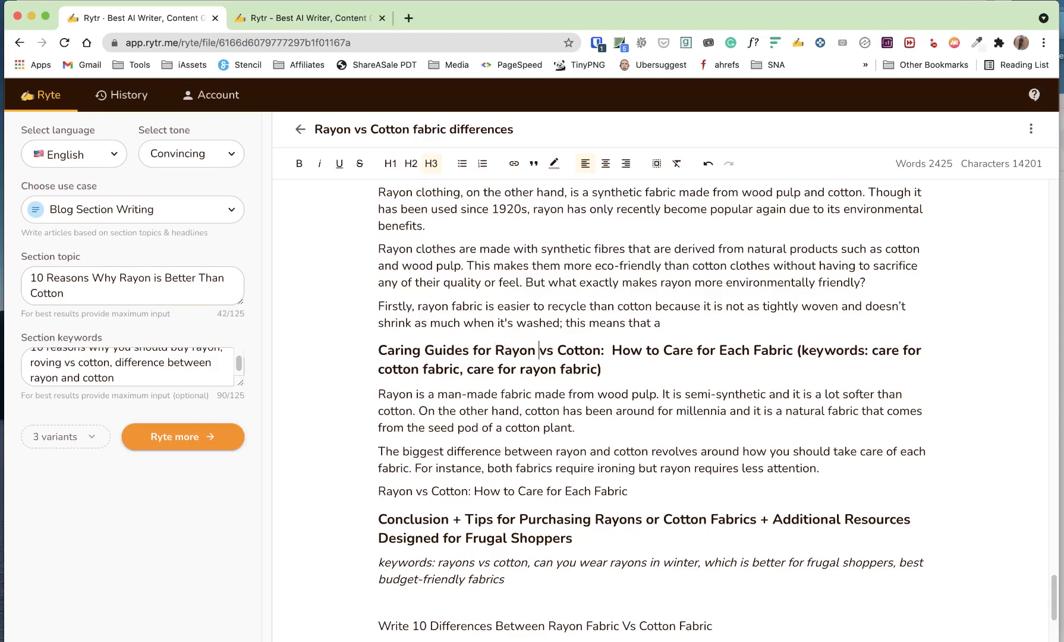
pyautogui.press('BackSpace')
pyautogui.press('BackSpace')
pyautogui.write('and')
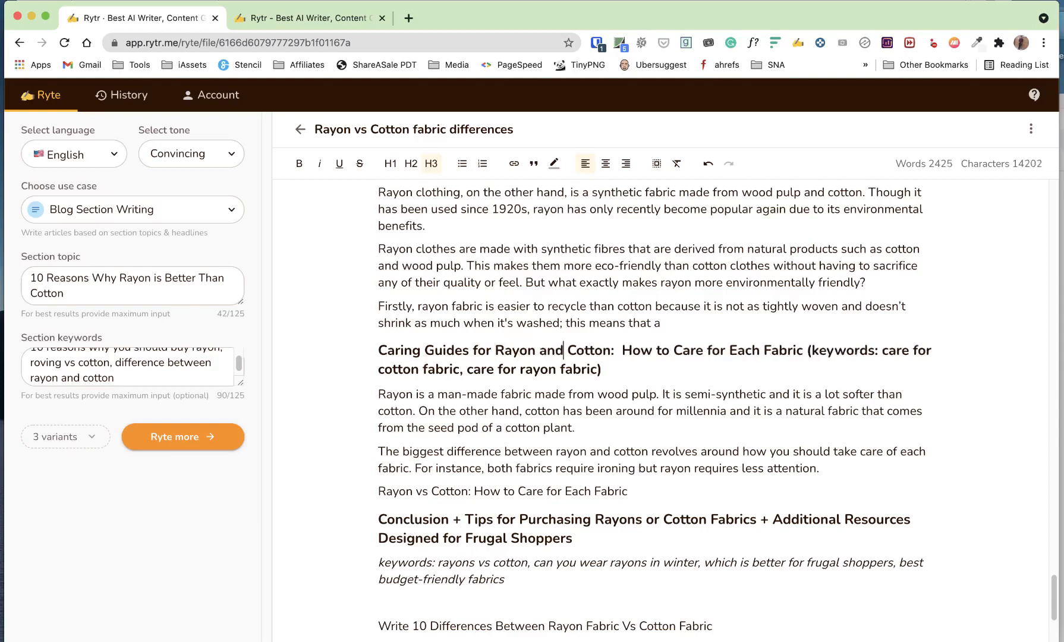
# Step: Generate a paragraph from the full "Caring Guides for Rayon and Cotton" heading, including its keywords
pyautogui.tripleClick(399, 357)
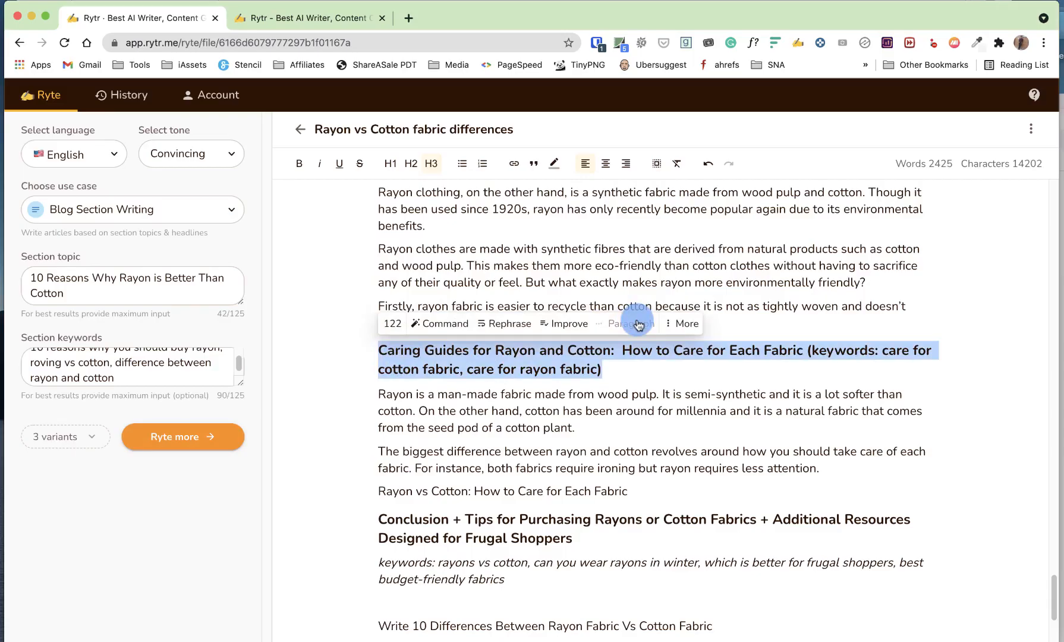
pyautogui.click(638, 324)
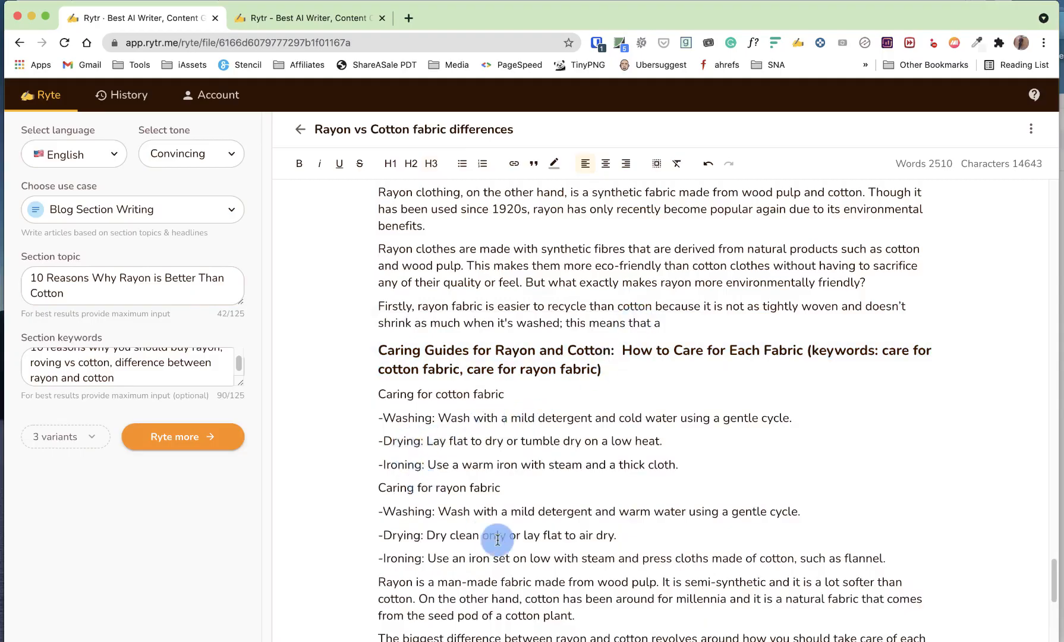
pyautogui.scroll(-3, 497, 540)
pyautogui.moveTo(923, 480); pyautogui.dragTo(380, 318)
pyautogui.click(575, 270)
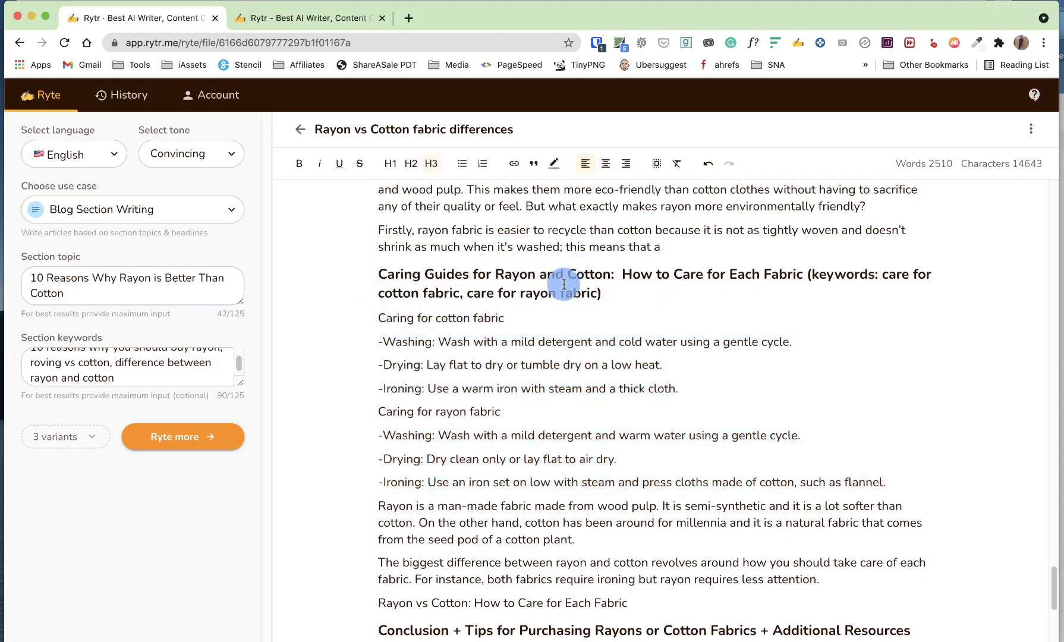
# Step: Generate a paragraph from the Conclusion heading and its keywords line
pyautogui.scroll(-5, 475, 476)
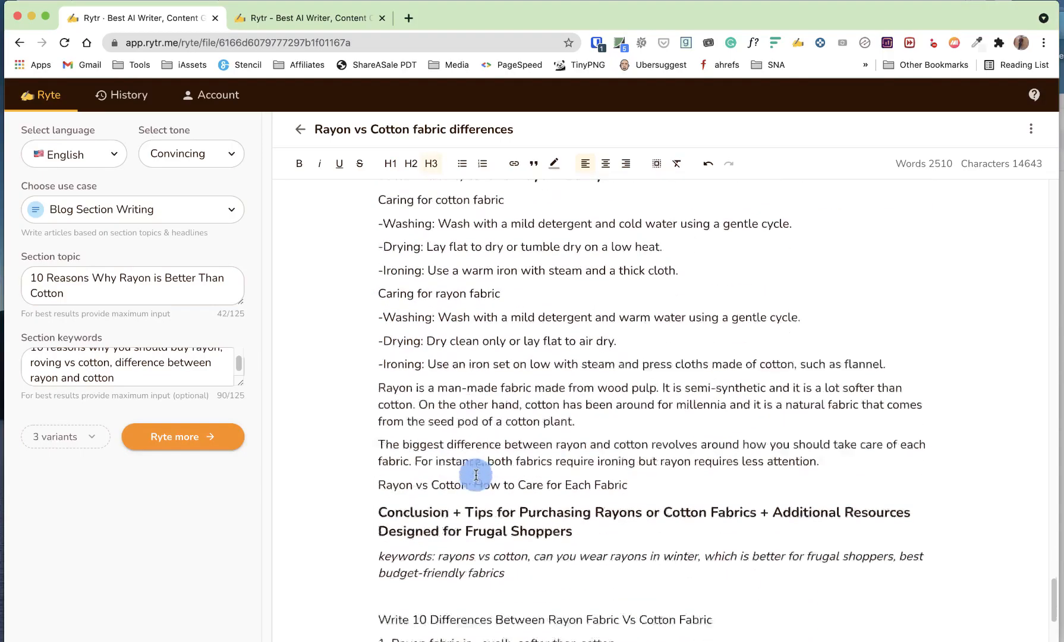
pyautogui.scroll(-3, 476, 475)
pyautogui.scroll(-4, 476, 474)
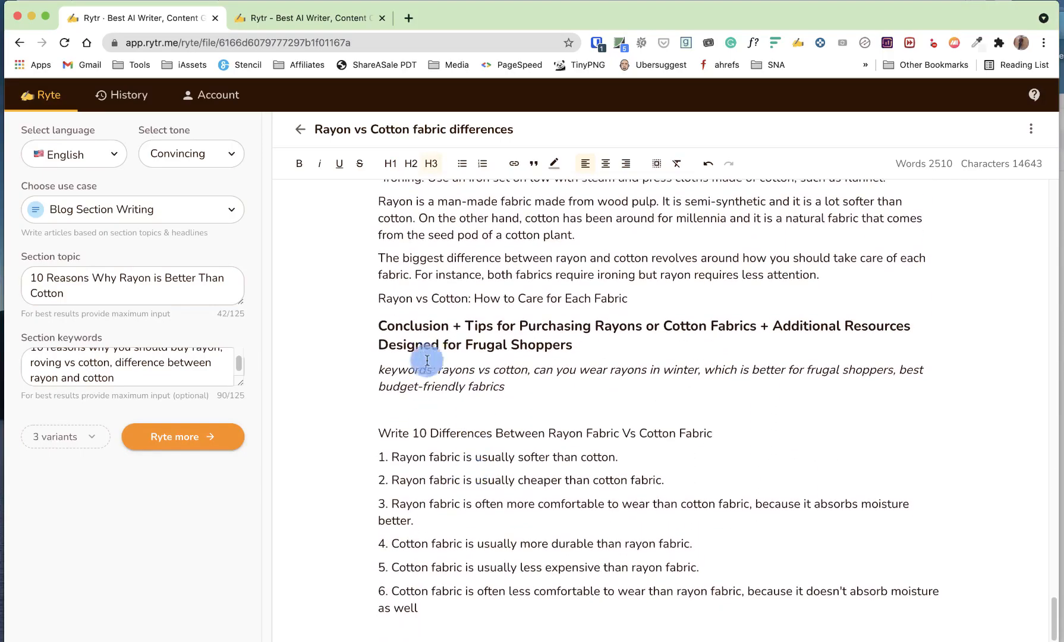
pyautogui.moveTo(523, 379); pyautogui.dragTo(384, 334)
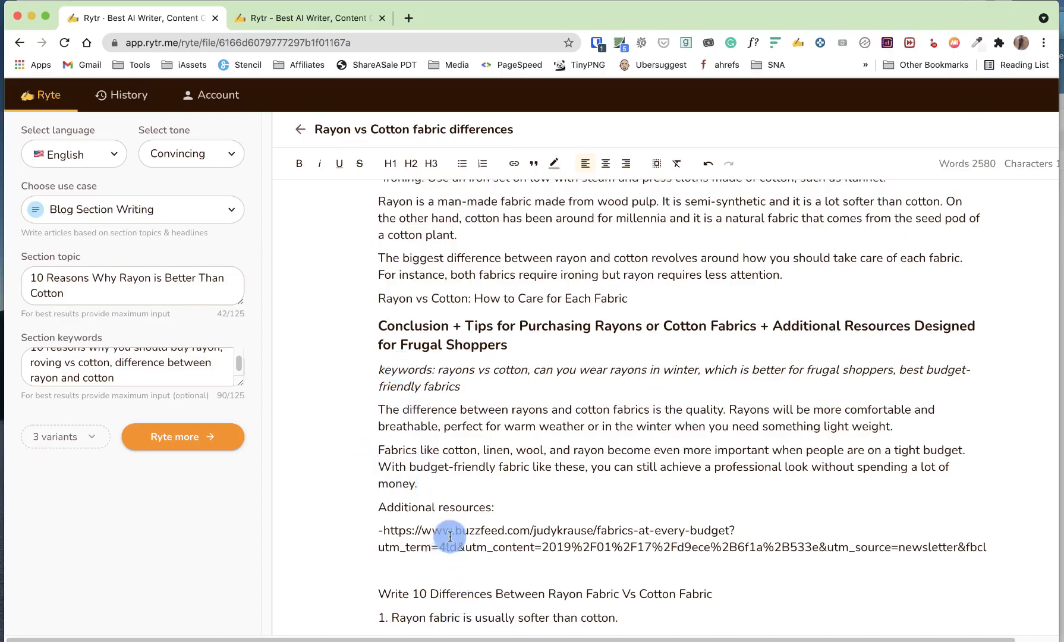
# Step: Delete the "Additional resources:" line and the BuzzFeed link beneath it from the conclusion
pyautogui.moveTo(453, 532); pyautogui.dragTo(812, 547)
pyautogui.moveTo(910, 543); pyautogui.dragTo(369, 539)
pyautogui.click(478, 545)
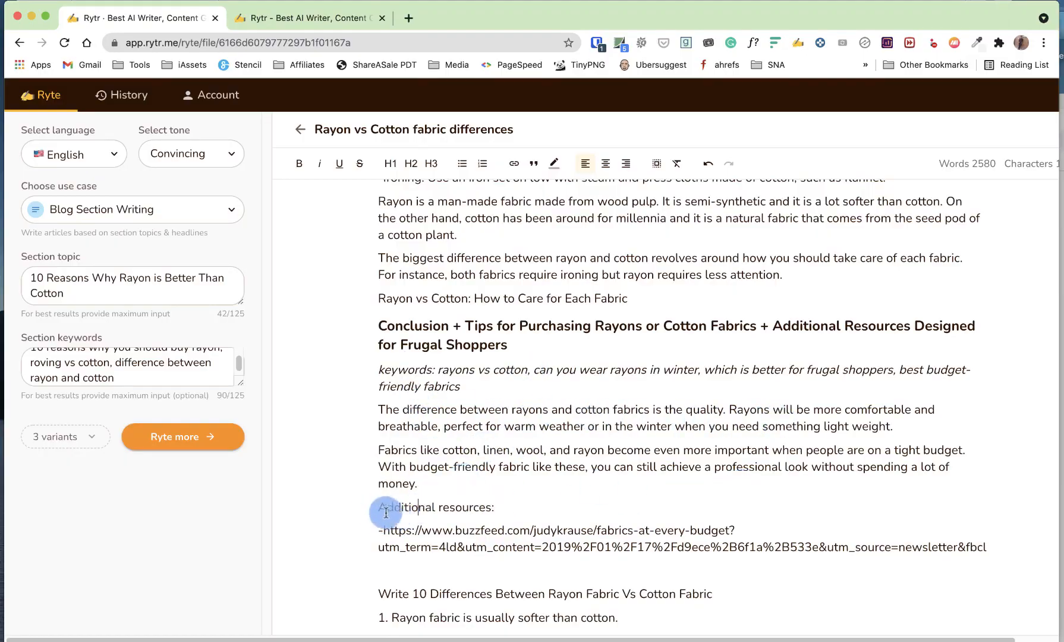
pyautogui.moveTo(386, 512); pyautogui.dragTo(846, 566)
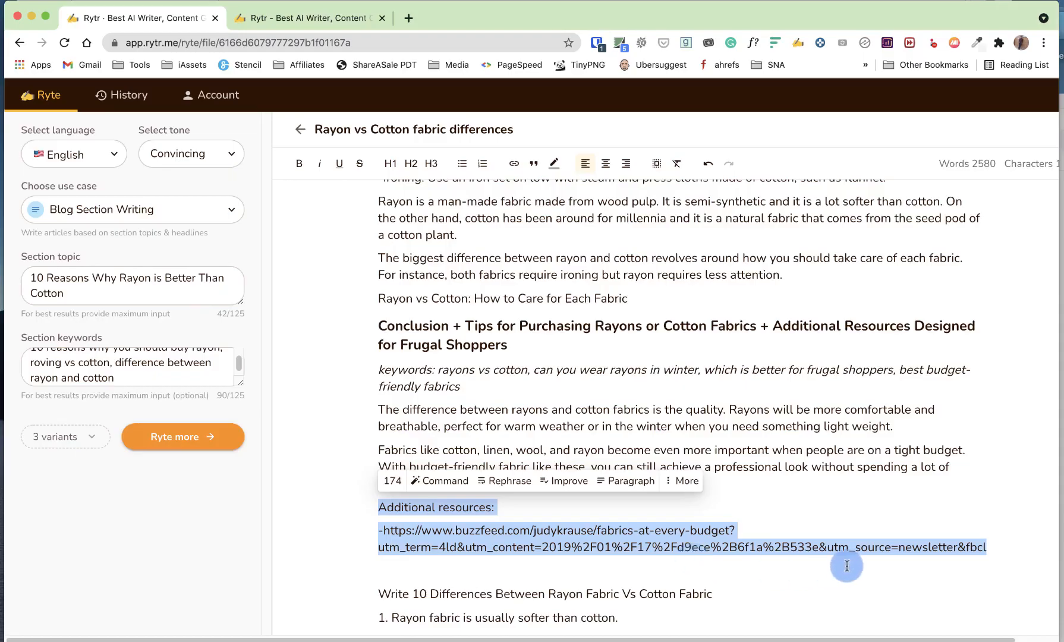
pyautogui.press('BackSpace')
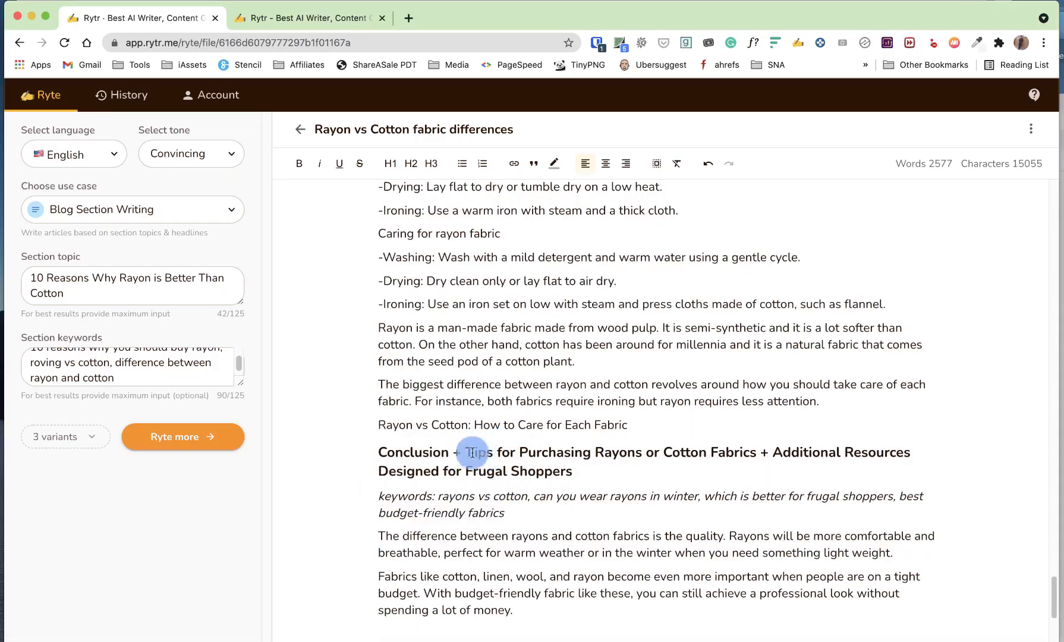
# Step: Shorten the closing heading to "Conclusion" and delete the keywords line below it
pyautogui.moveTo(452, 453); pyautogui.dragTo(547, 501)
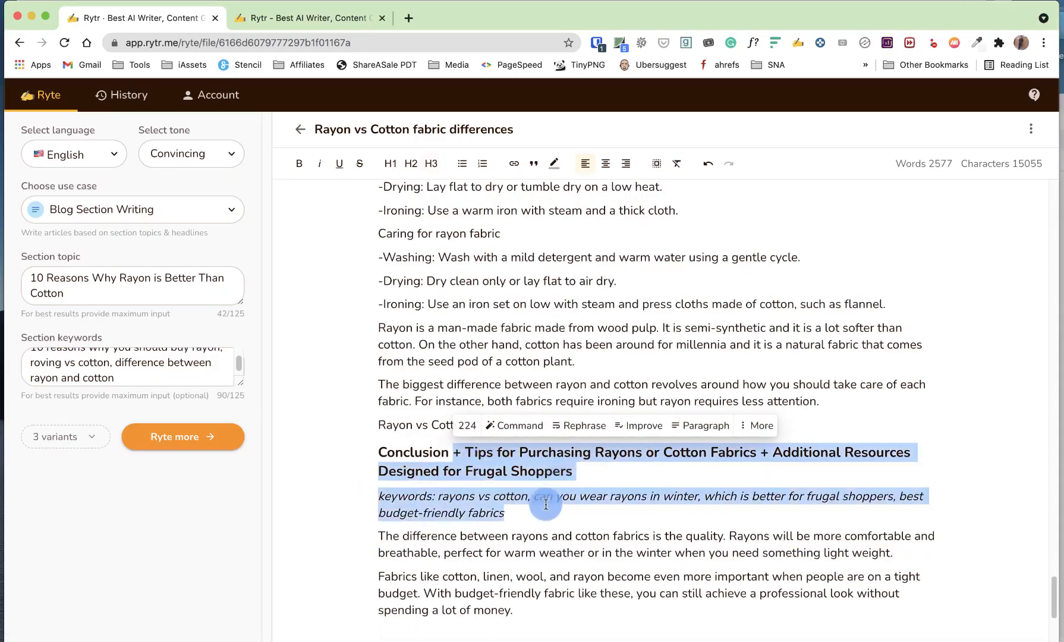
pyautogui.press('BackSpace')
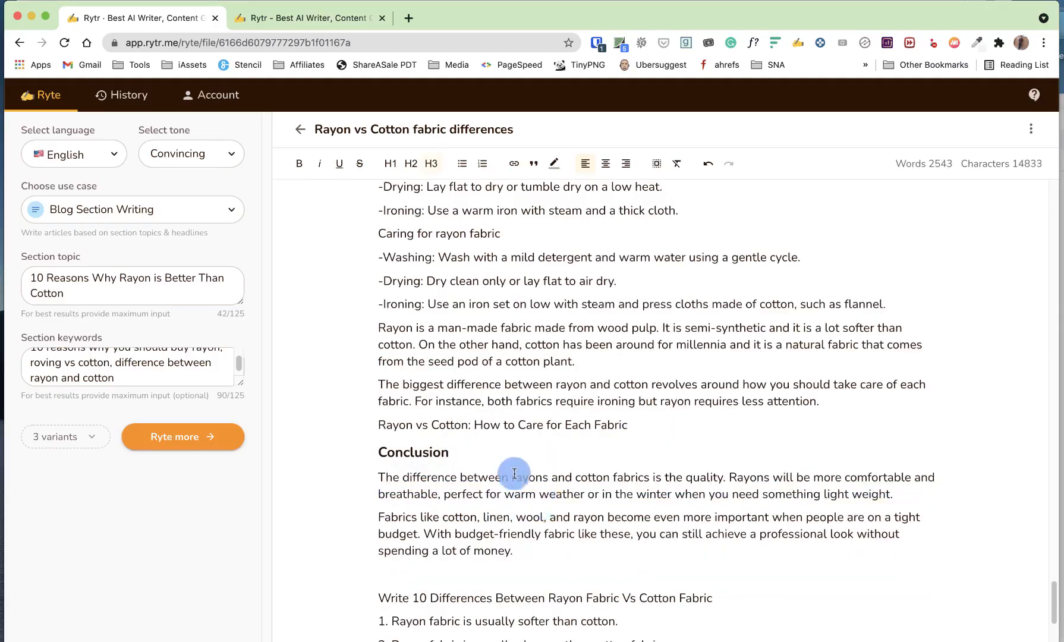
# Step: Cut the "Write 10 Differences Between Rayon Fabric Vs Cotton Fabric" line and its six numbered points from the end of the article
pyautogui.scroll(-3, 520, 468)
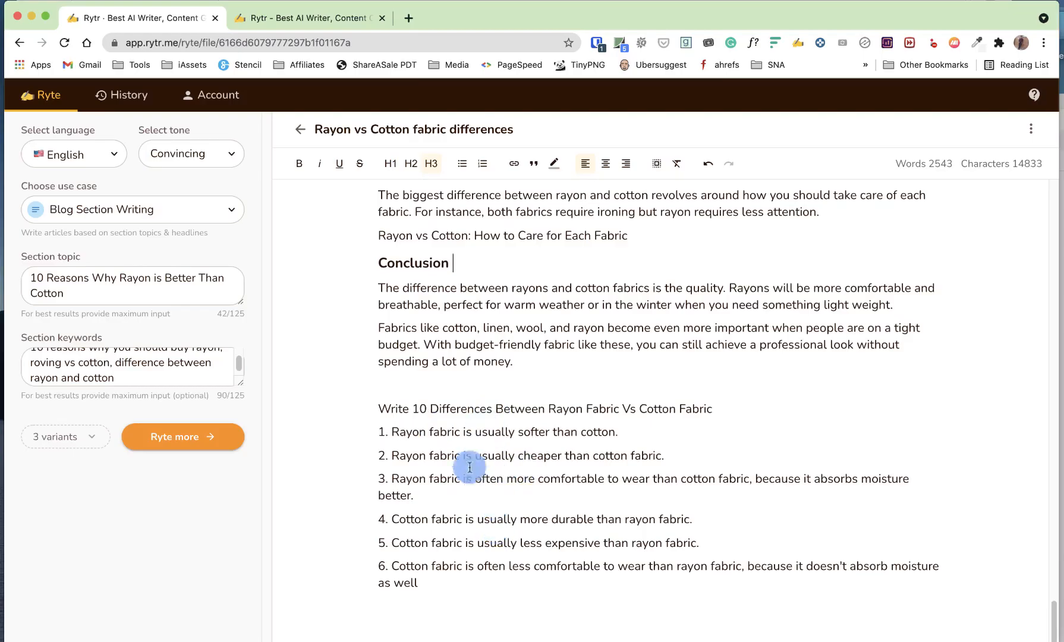
pyautogui.moveTo(503, 588); pyautogui.dragTo(349, 435)
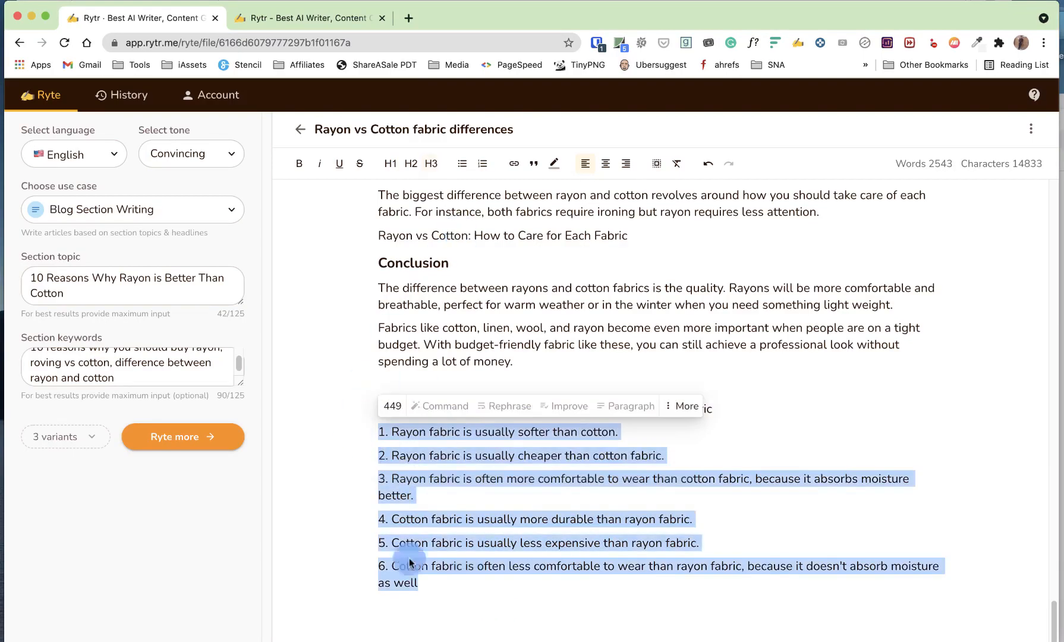
pyautogui.moveTo(425, 586); pyautogui.dragTo(375, 419)
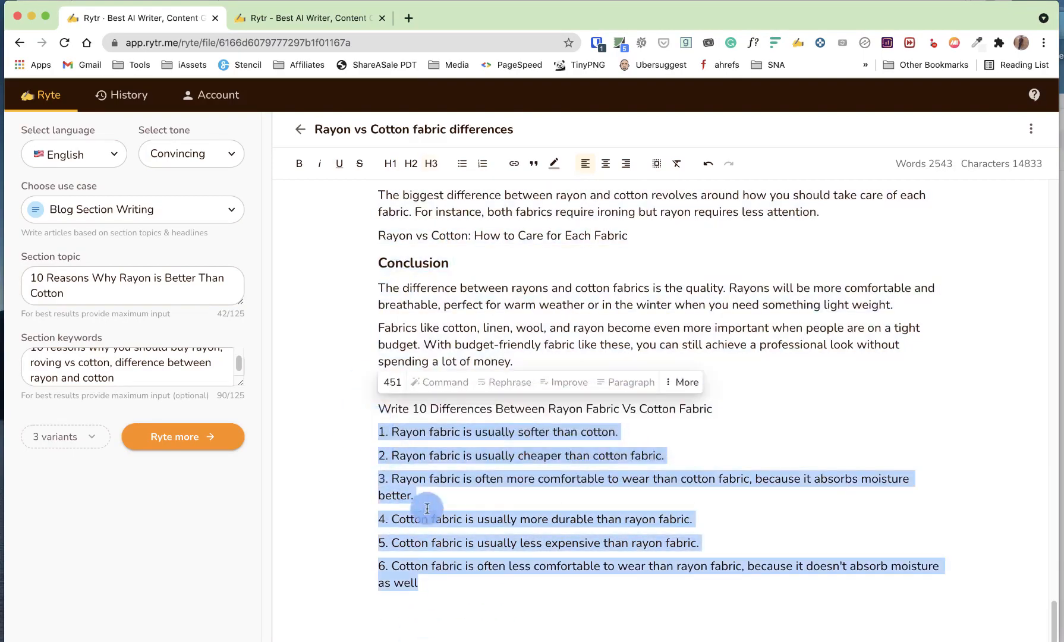
pyautogui.moveTo(419, 584); pyautogui.dragTo(365, 399)
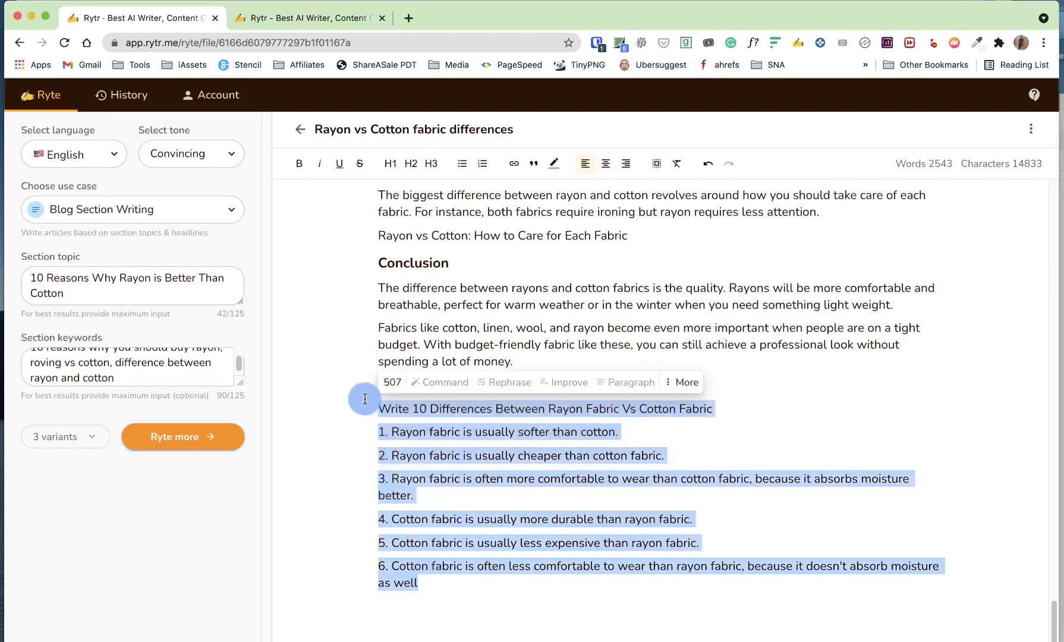
pyautogui.press('BackSpace')
# Step: Paste the cut differences list on a new line directly above the "Benefits of Cotton Fabric and Rayon Fabric" heading
pyautogui.scroll(15, 387, 435)
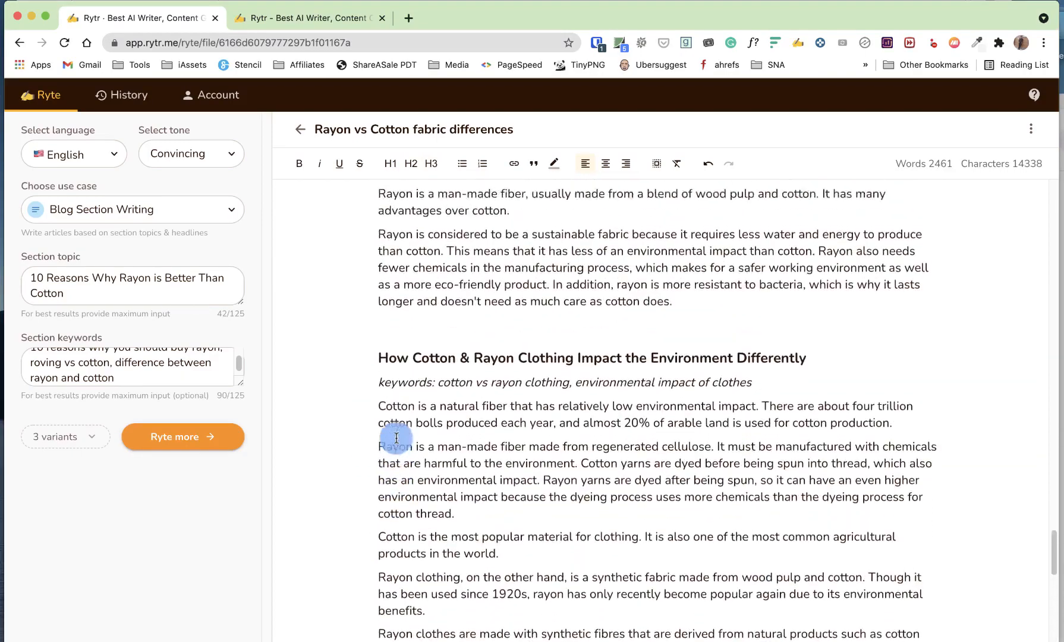
pyautogui.scroll(15, 396, 438)
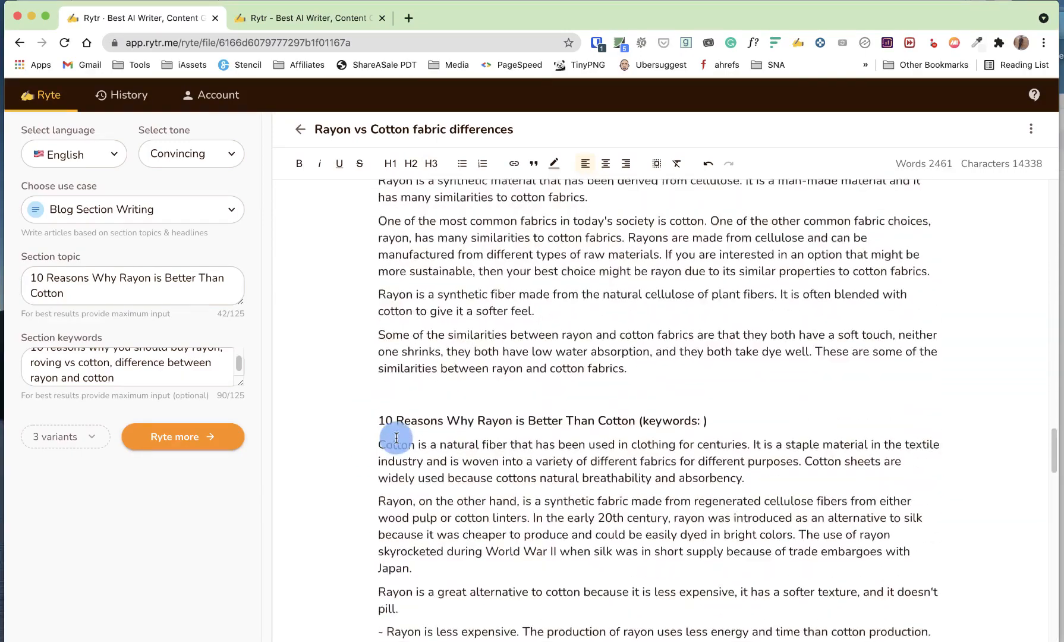
pyautogui.scroll(15, 396, 437)
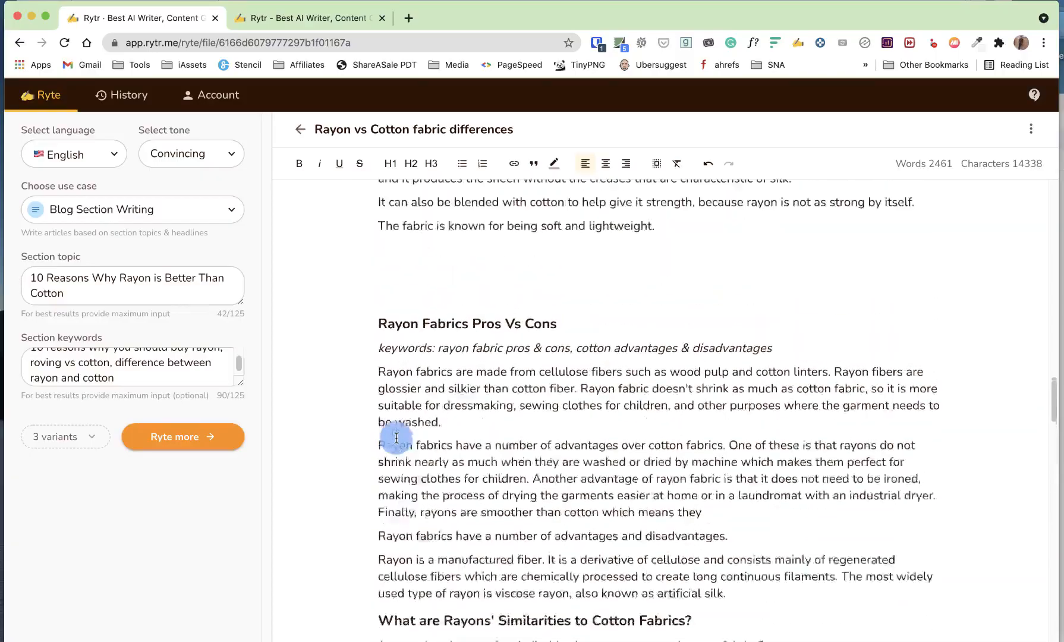
pyautogui.scroll(15, 396, 438)
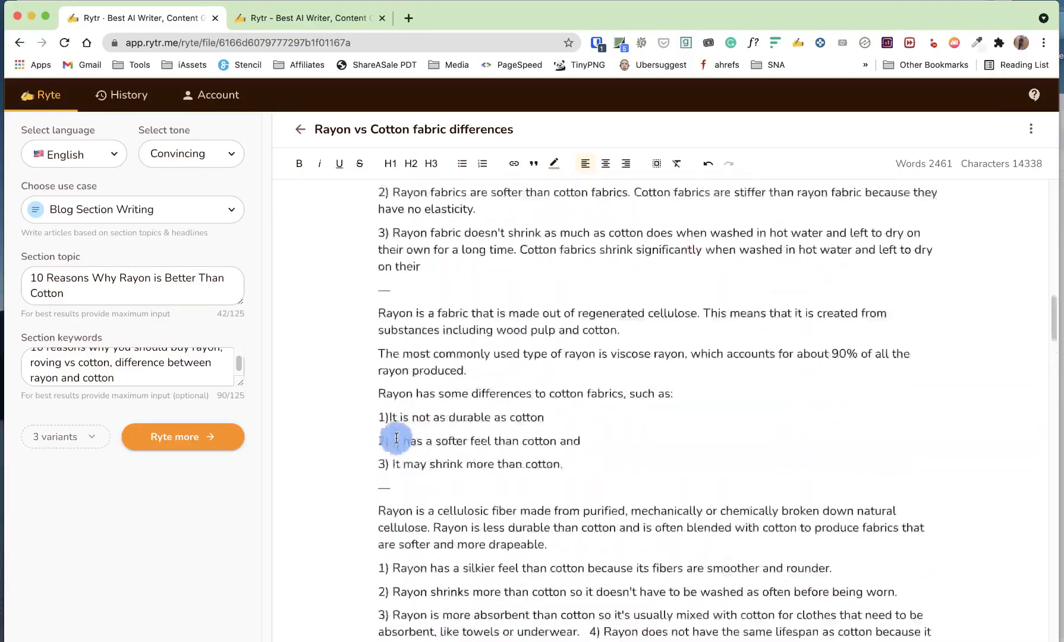
pyautogui.scroll(12, 396, 437)
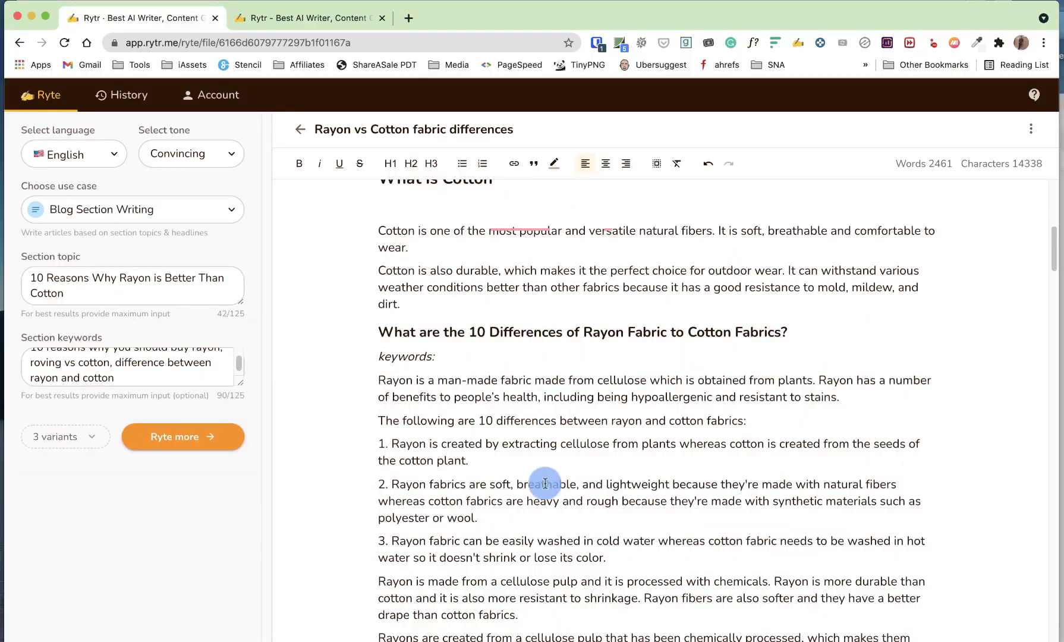
pyautogui.scroll(-12, 545, 483)
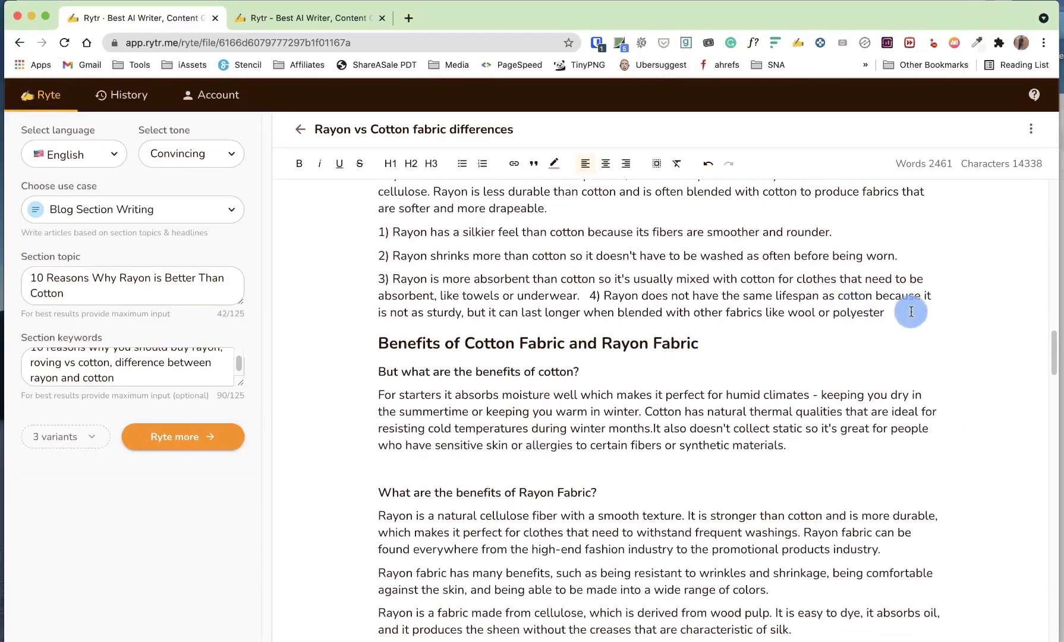
pyautogui.press('Return')
pyautogui.write("Write 10 Differences Between Rayon Fabric Vs Cotton Fabric 1. Rayon fabric is usually softer than cotton. 2. Rayon fabric is usually cheaper than cotton fabric. 3. Rayon fabric is often more comfortable to wear than cotton fabric, because it absorbs moisture better. 4. Cotton fabric is usually more durable than rayon fabric. 5. Cotton fabric is usually less expensive than rayon fabric. 6. Cotton fabric is often less comfortable to wear than rayon fabric, because it doesn't absorb moisture as well")
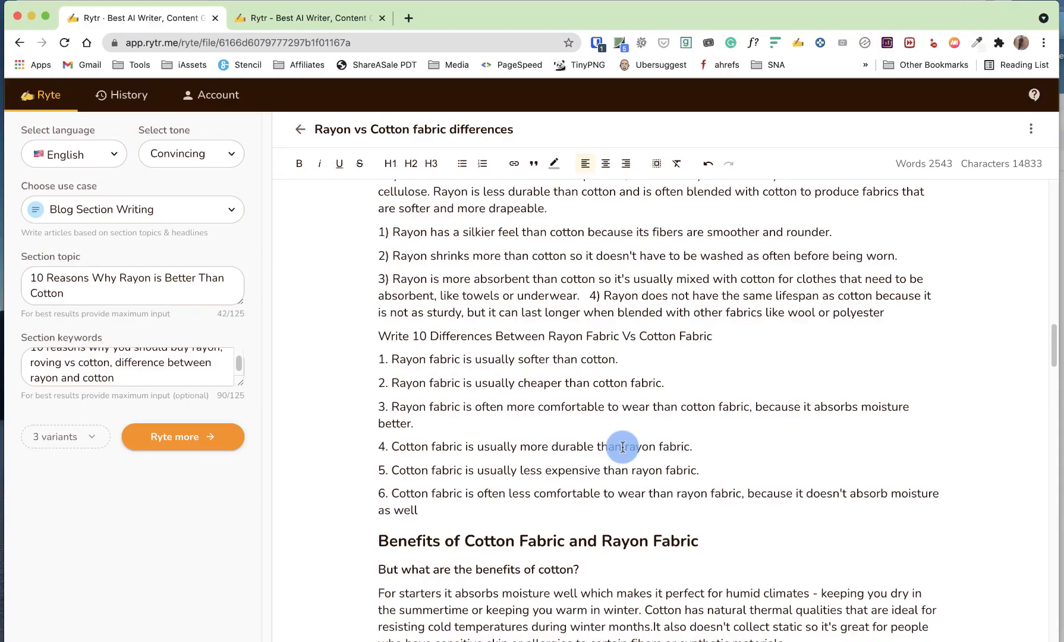
# Step: Review the article from its introduction to its conclusion, then examine the introductory paragraphs
pyautogui.scroll(20, 623, 447)
pyautogui.scroll(-1, 684, 343)
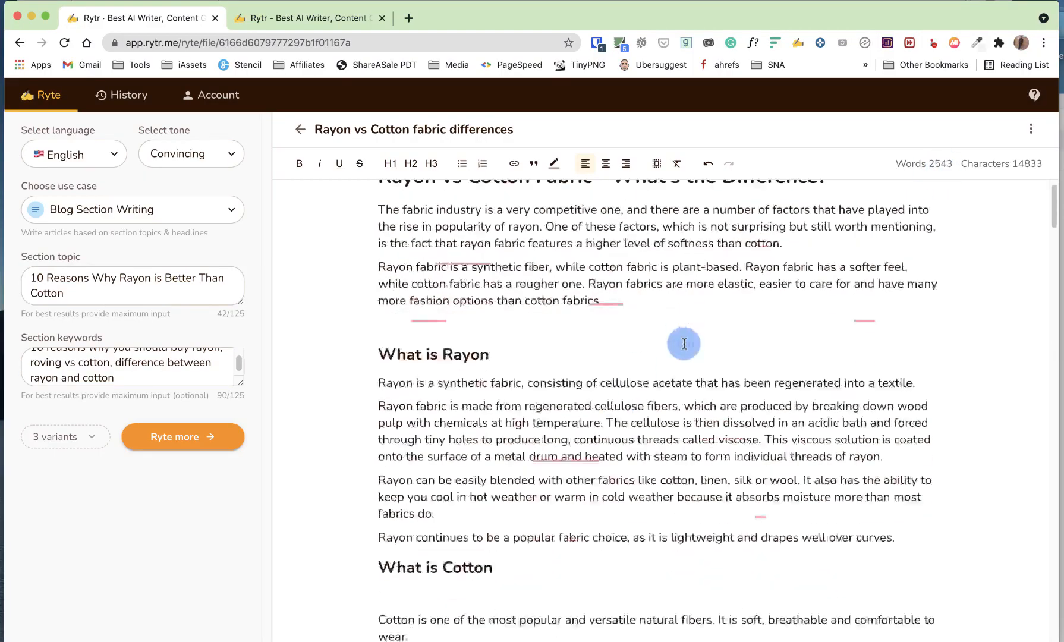
pyautogui.scroll(-20, 684, 344)
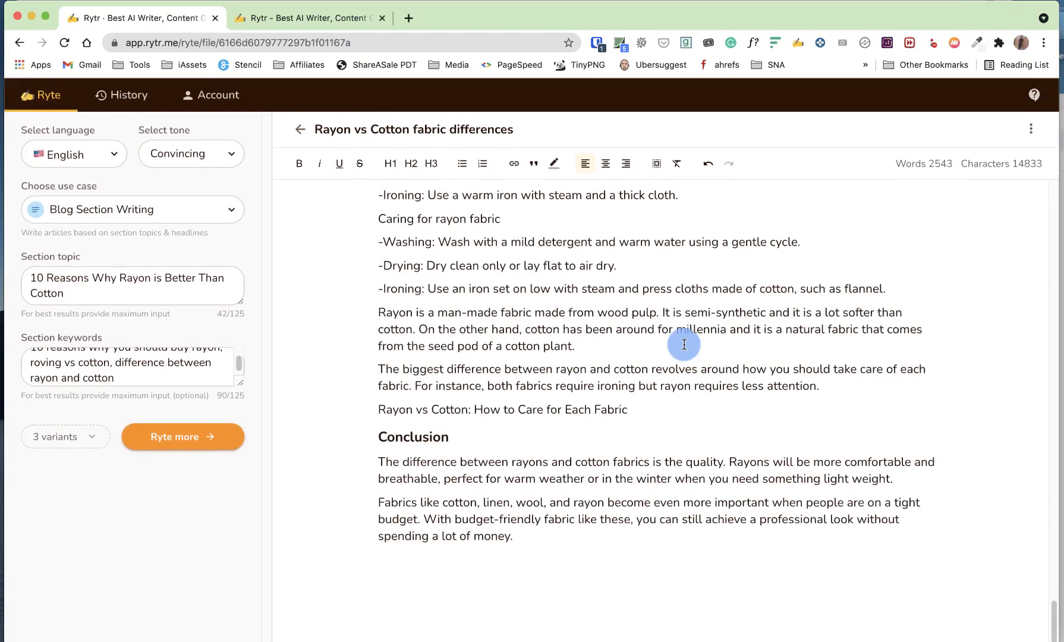
pyautogui.scroll(20, 684, 344)
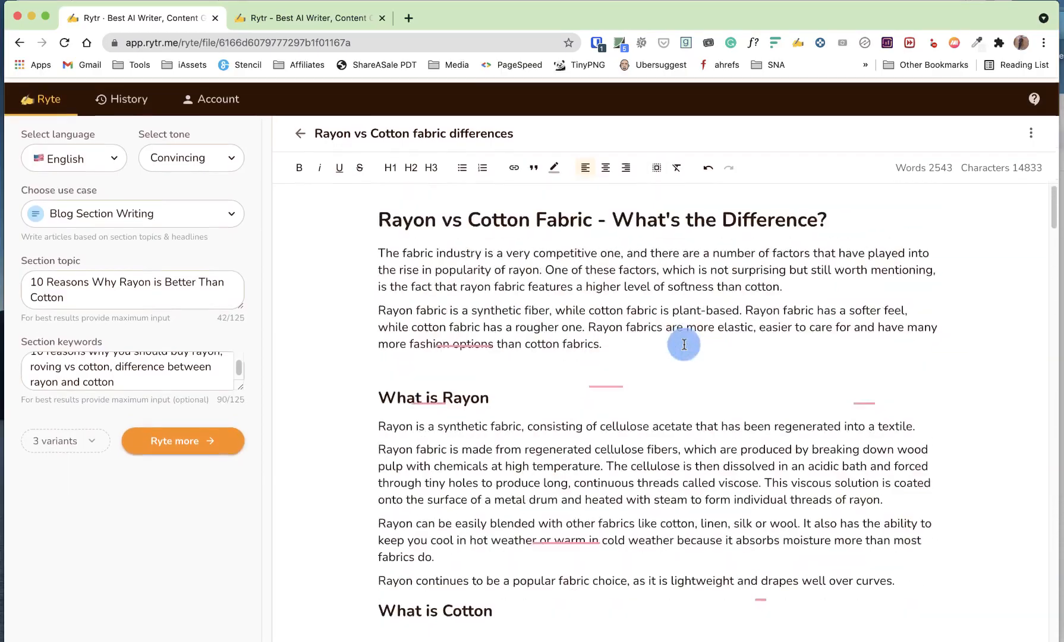
pyautogui.click(476, 307)
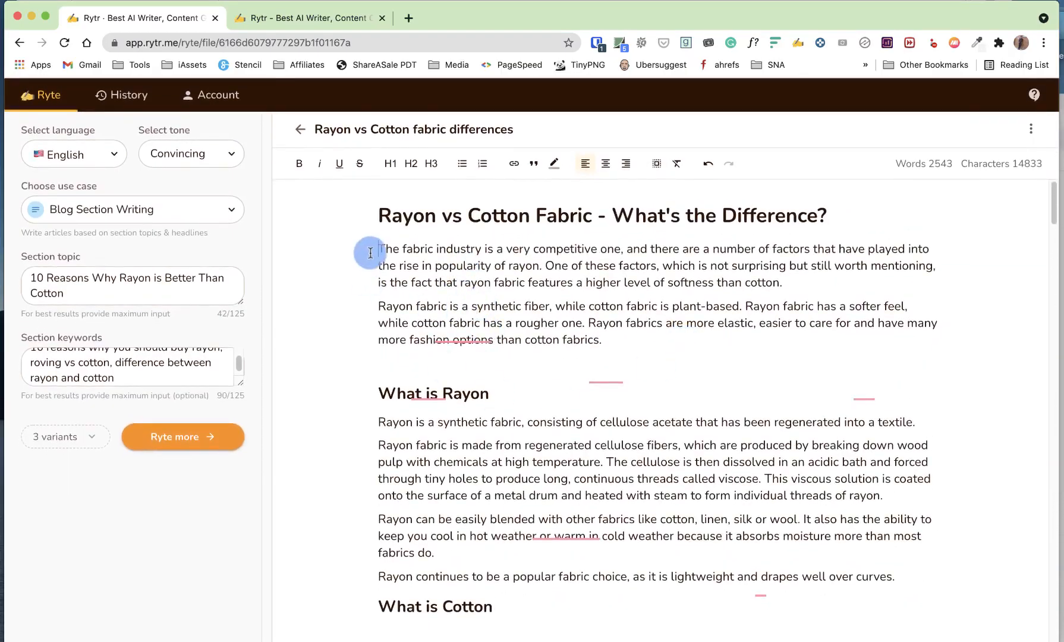
pyautogui.moveTo(371, 252); pyautogui.dragTo(503, 318)
pyautogui.click(498, 283)
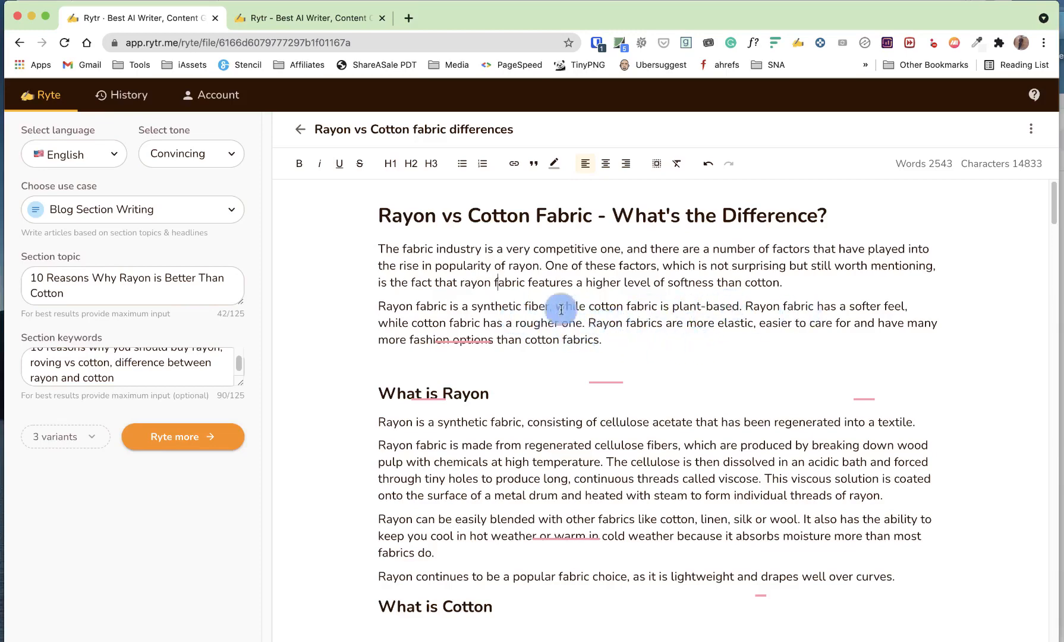
# Step: Generate one Copywriting Framework: PAS variant below the introduction, using the copied article title as the product description
pyautogui.tripleClick(508, 216)
pyautogui.rightClick(525, 215)
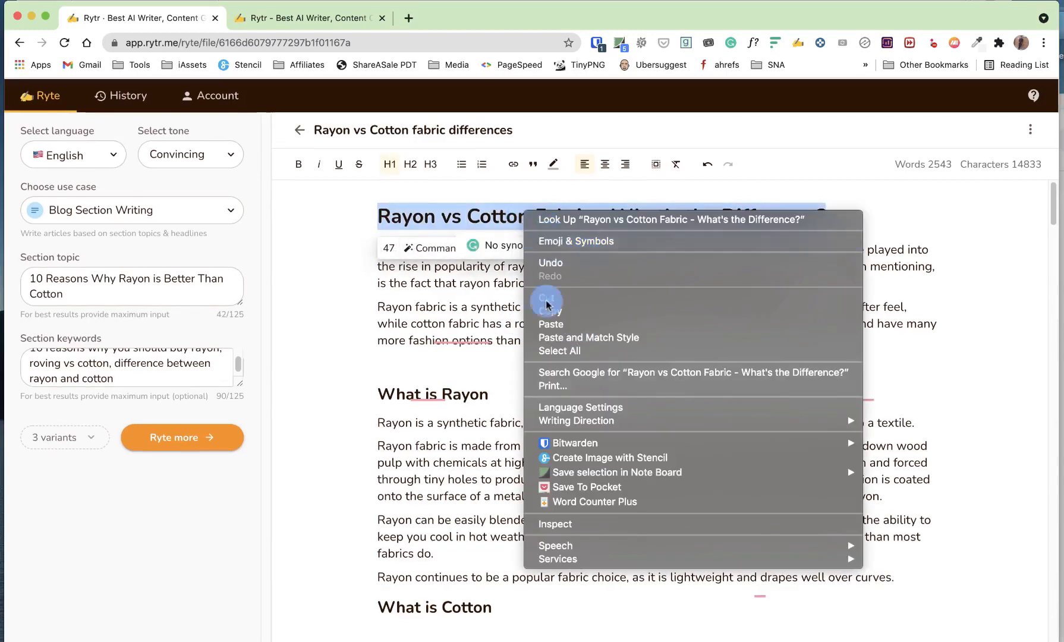
pyautogui.click(551, 310)
pyautogui.click(124, 210)
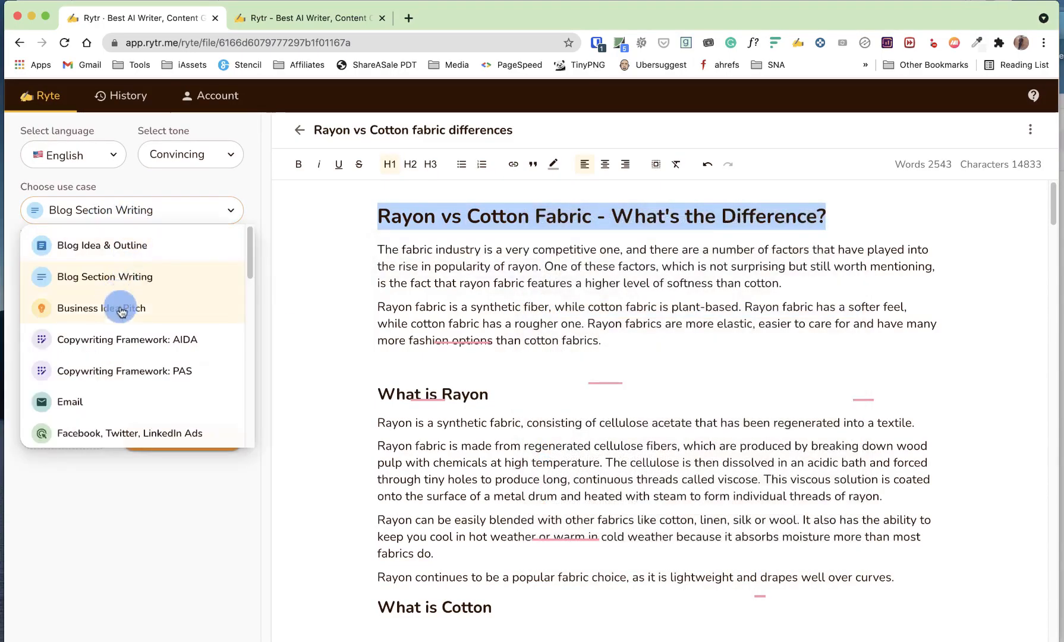
pyautogui.click(126, 371)
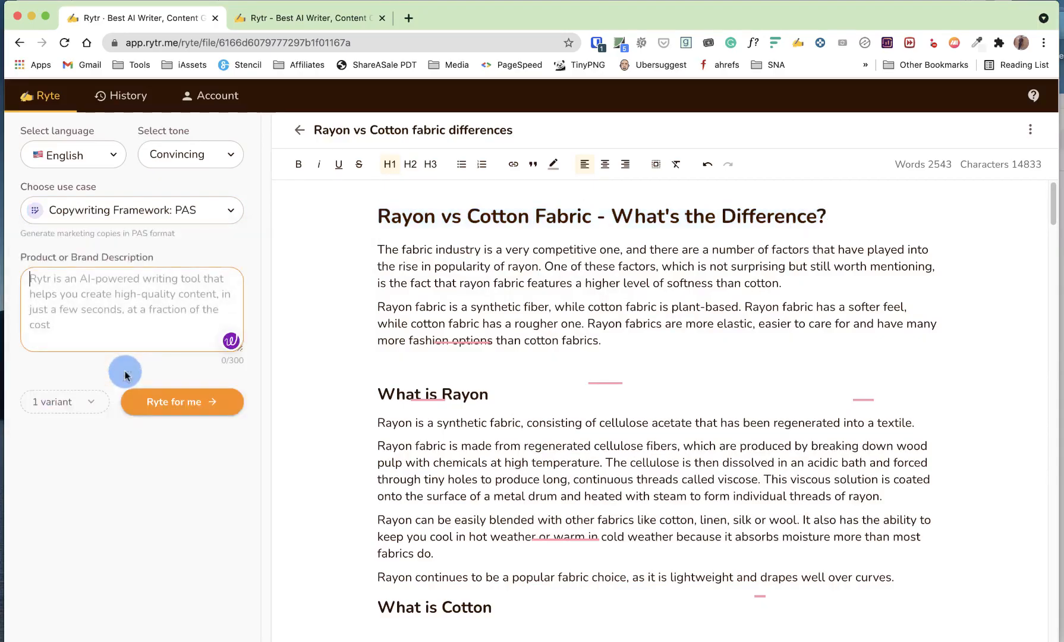
pyautogui.rightClick(79, 280)
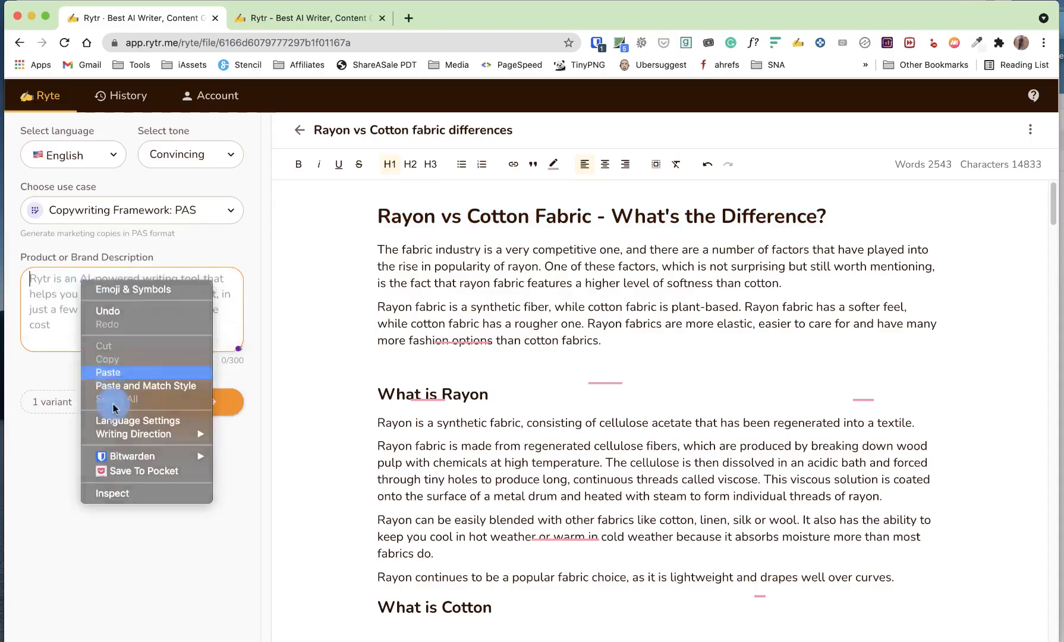
pyautogui.click(102, 384)
pyautogui.click(165, 409)
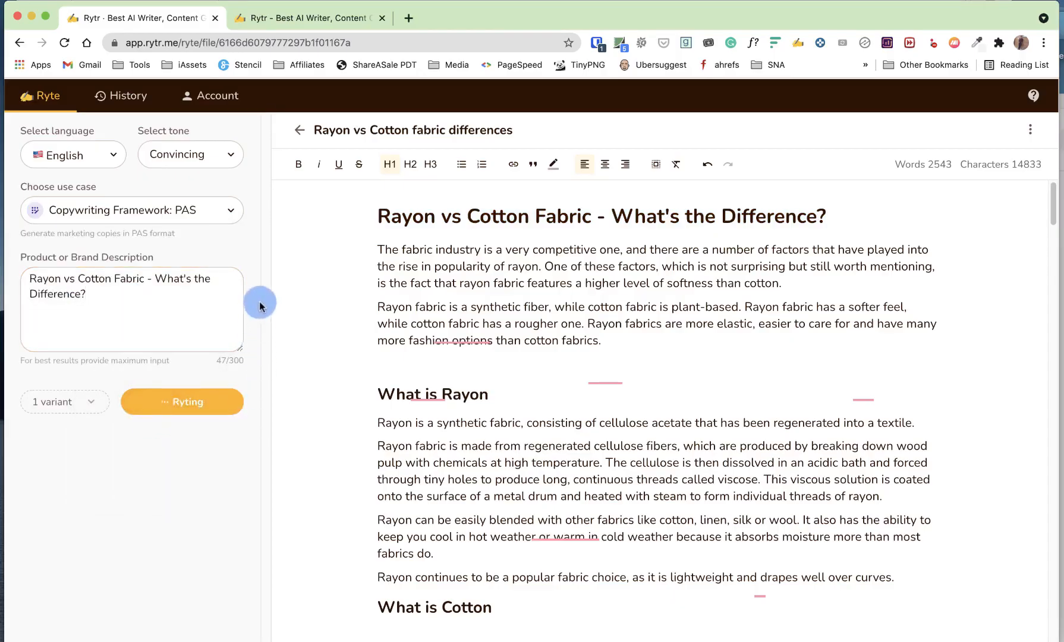
pyautogui.click(638, 357)
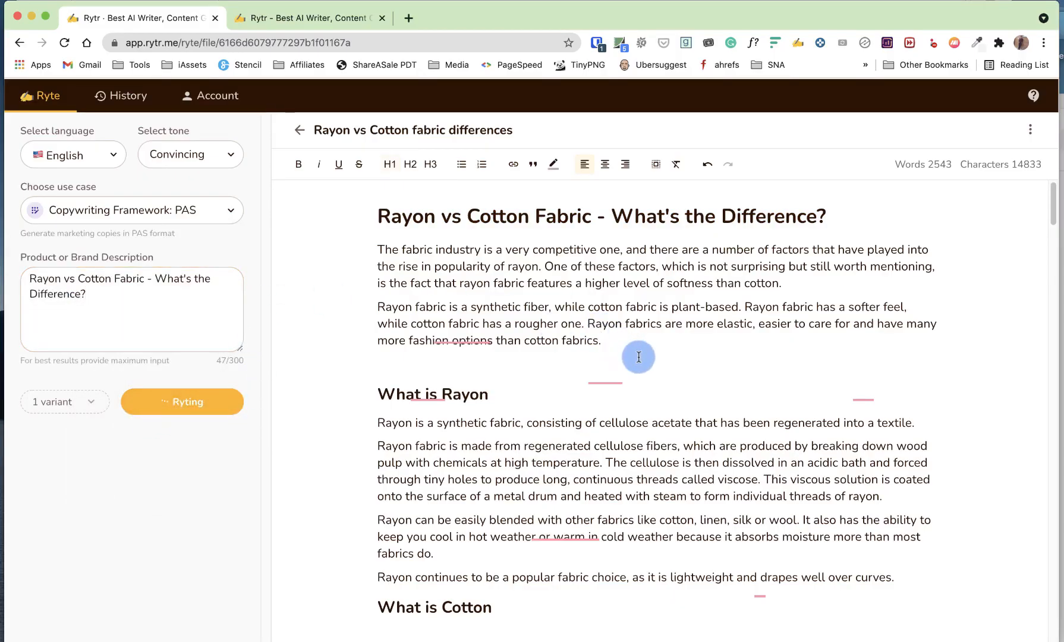
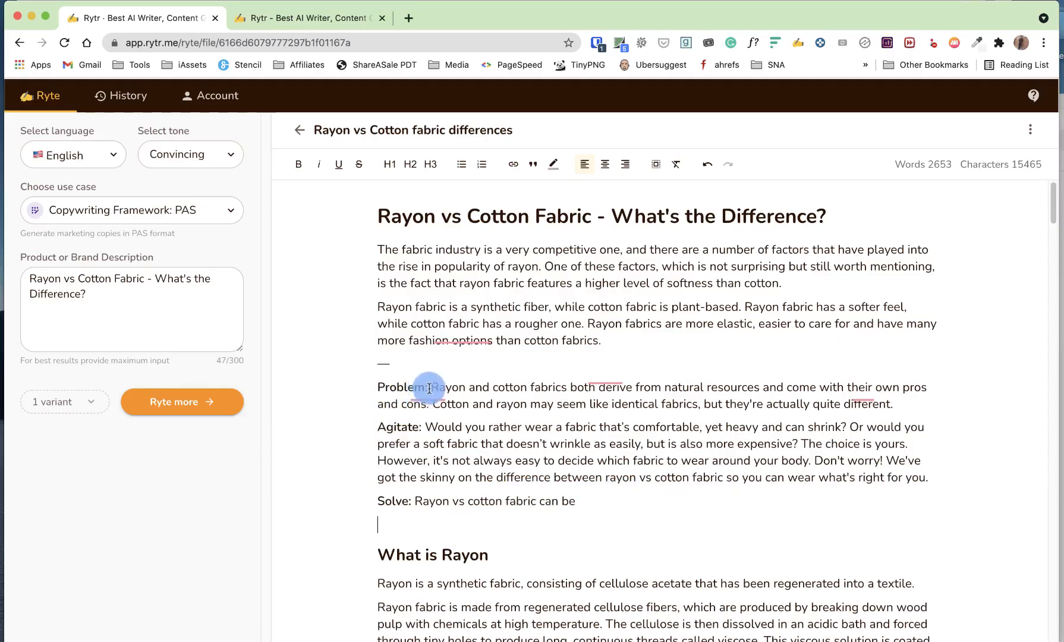
# Step: Have the AI extend the unfinished "Solve:" line and end its last sentence with a period
pyautogui.click(593, 505)
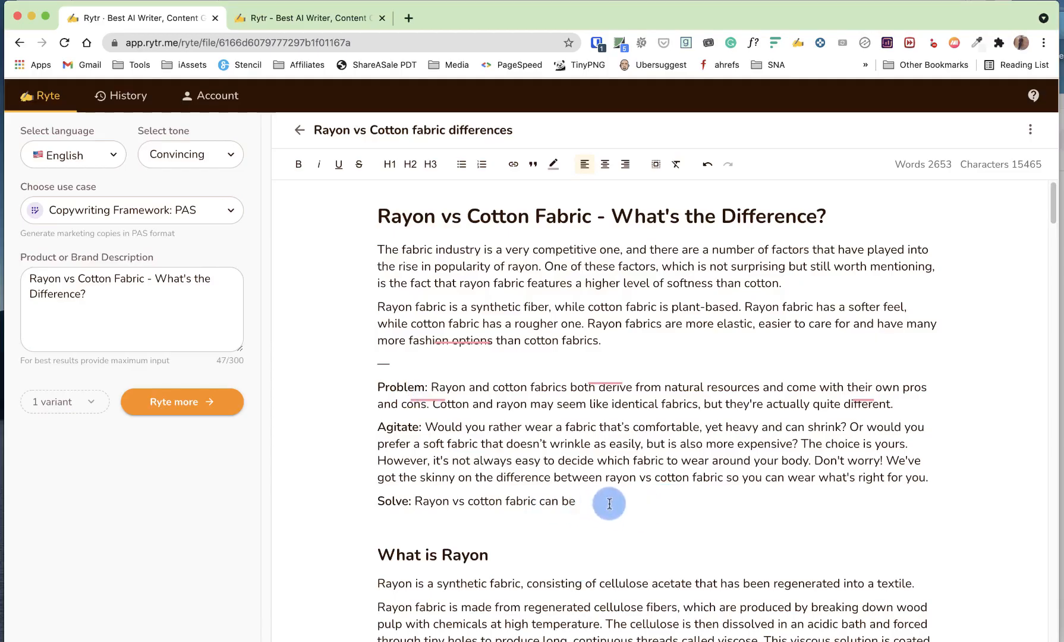
pyautogui.moveTo(592, 503); pyautogui.dragTo(379, 501)
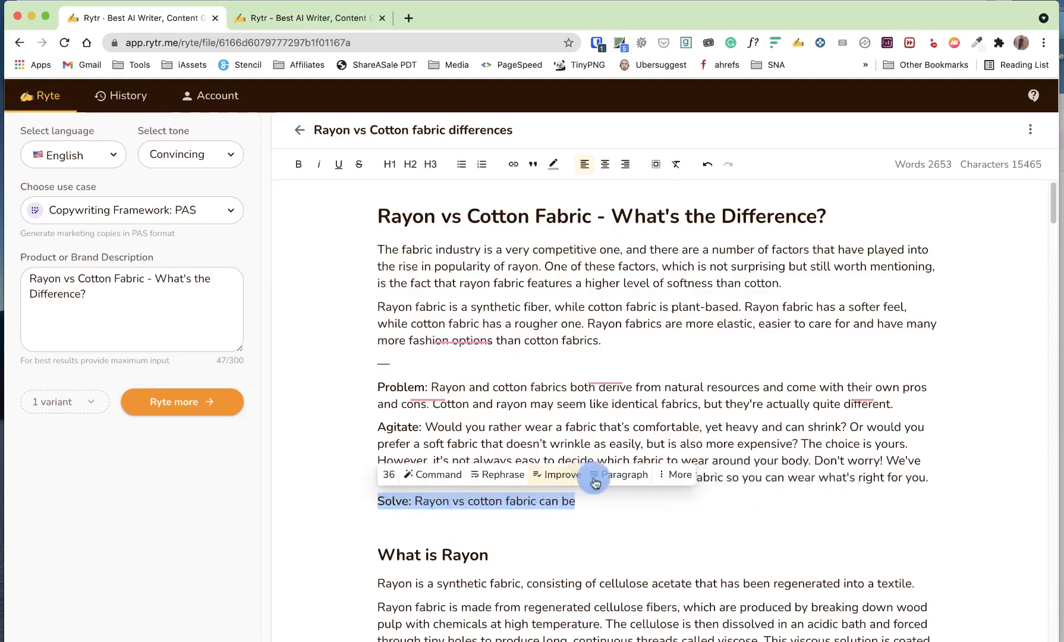
pyautogui.click(678, 474)
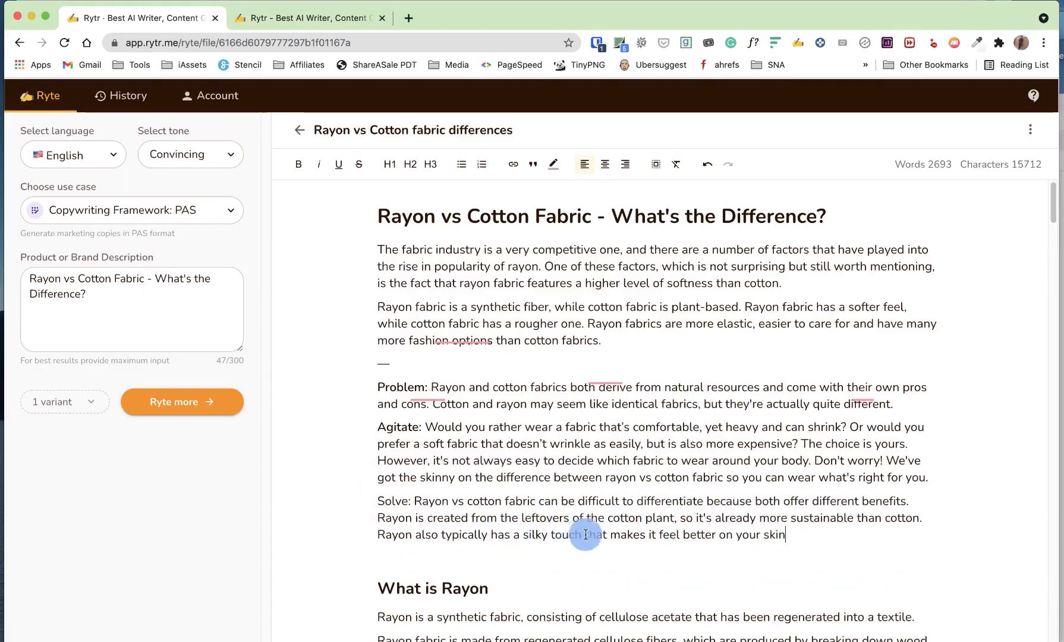
pyautogui.write('.')
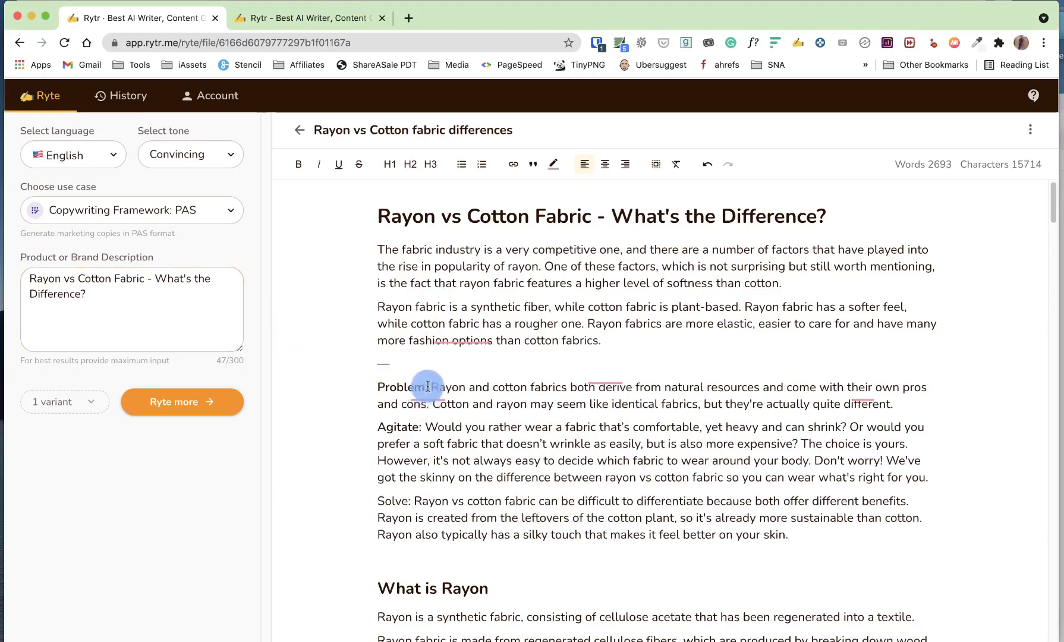
# Step: Delete the old introduction with its divider and the "Problem:", "Agitate:" and "Solve:" labels, keeping the generated text as the introduction
pyautogui.moveTo(429, 387); pyautogui.dragTo(368, 251)
pyautogui.press('BackSpace')
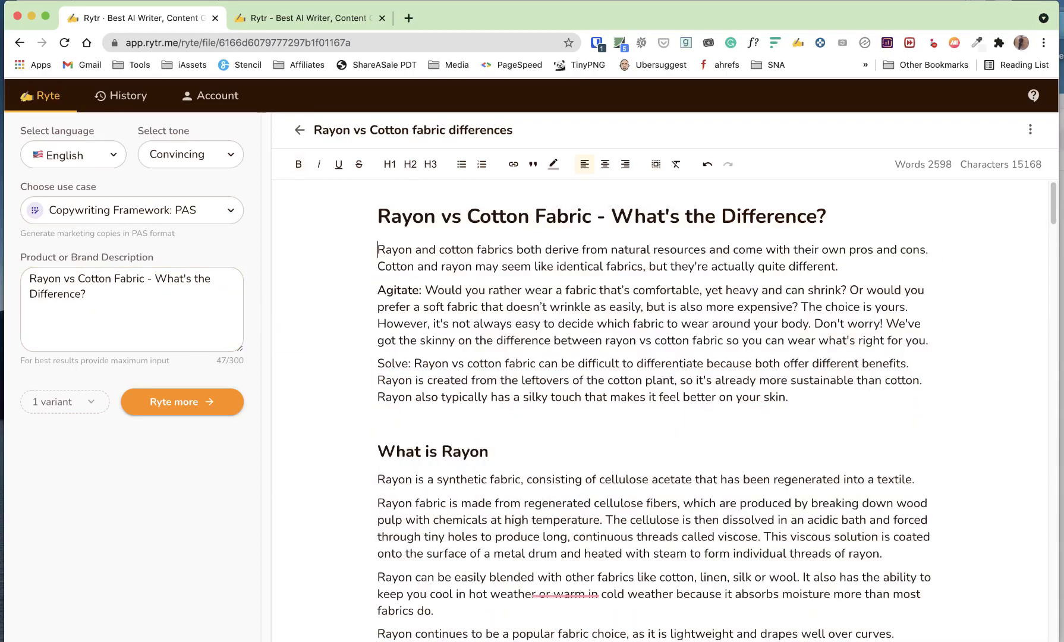
pyautogui.moveTo(424, 291); pyautogui.dragTo(381, 289)
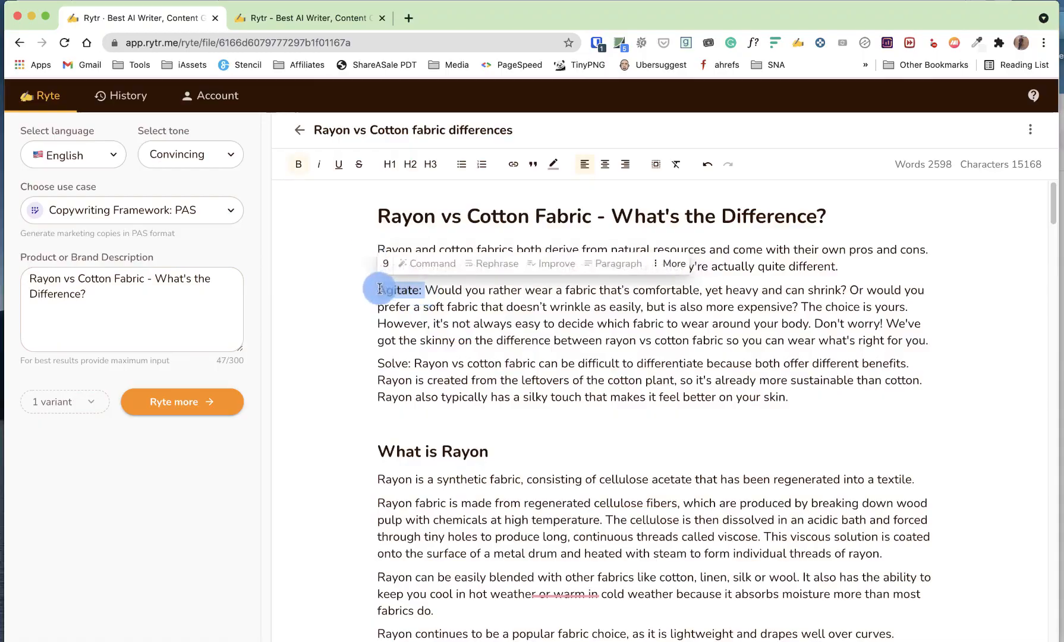
pyautogui.press('BackSpace')
pyautogui.moveTo(414, 364); pyautogui.dragTo(379, 363)
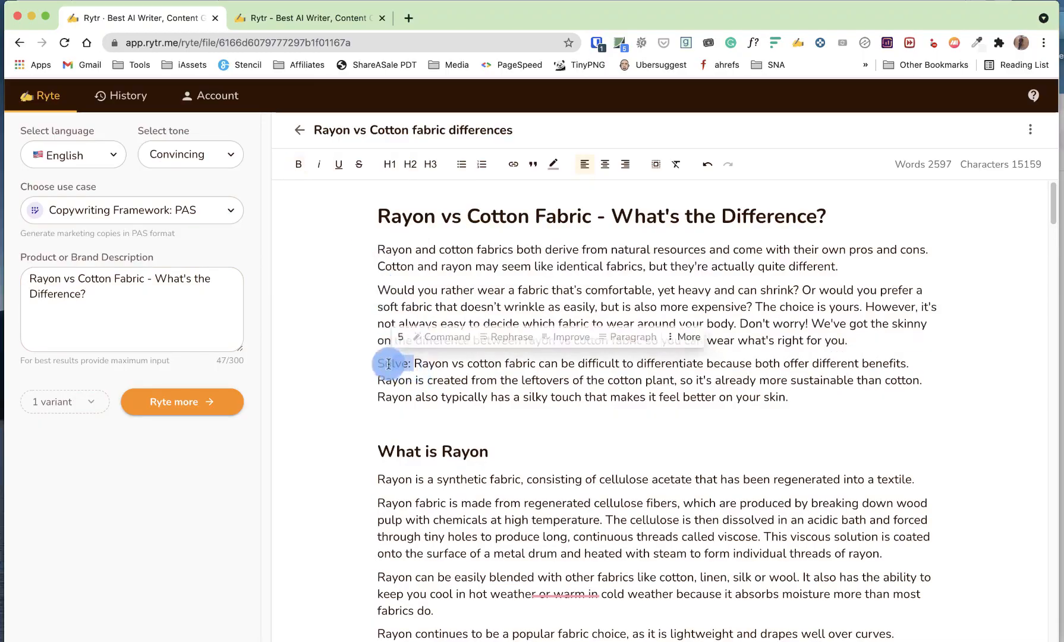
pyautogui.press('BackSpace')
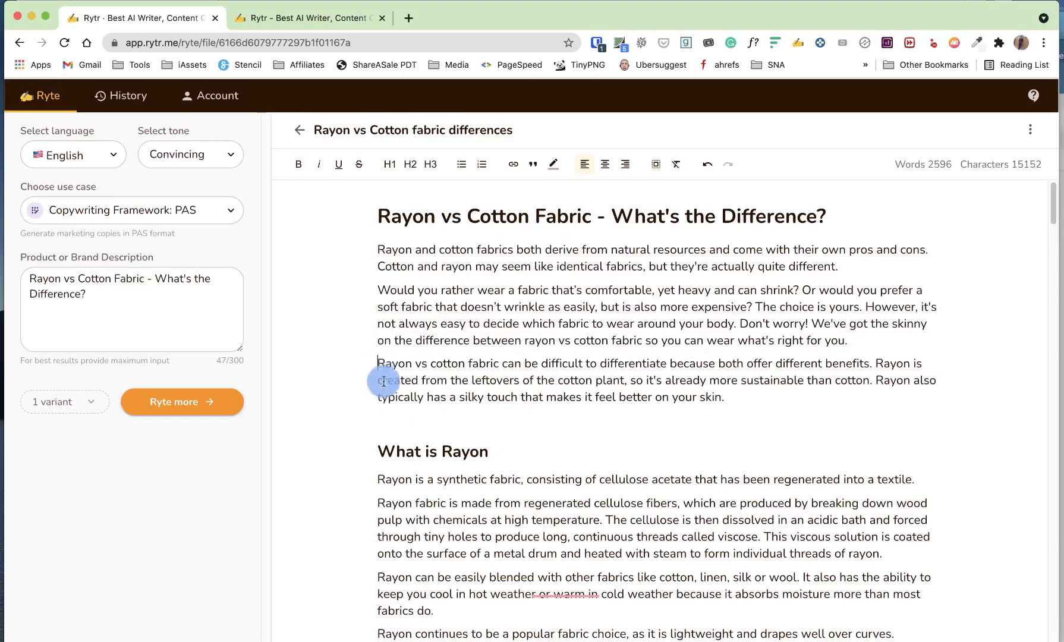
pyautogui.click(455, 428)
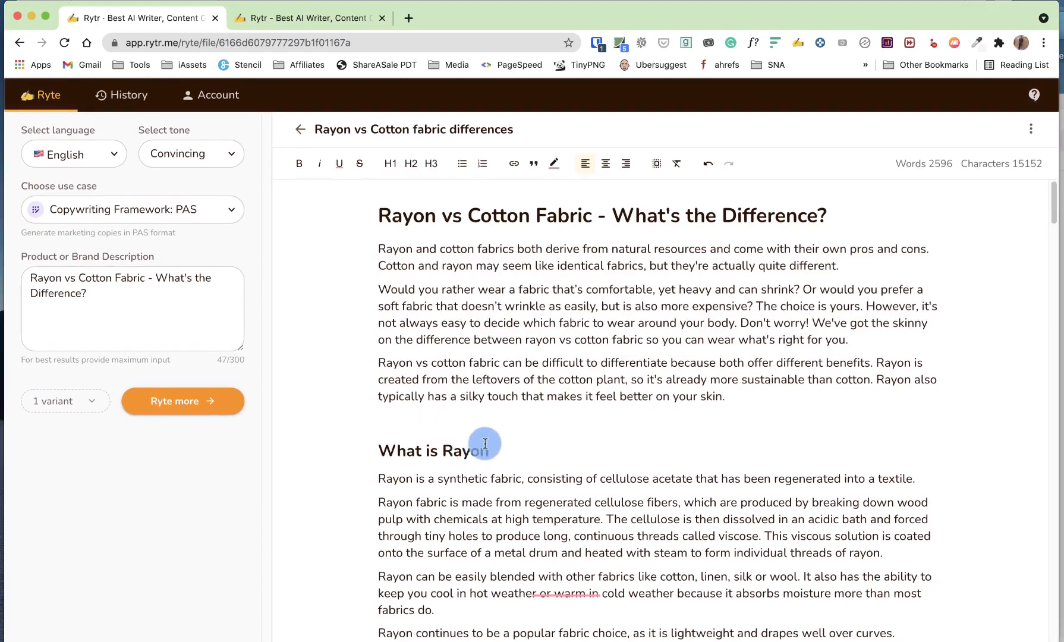
# Step: Remove the empty line between the "What is Cotton" heading and its first paragraph
pyautogui.scroll(-3, 446, 369)
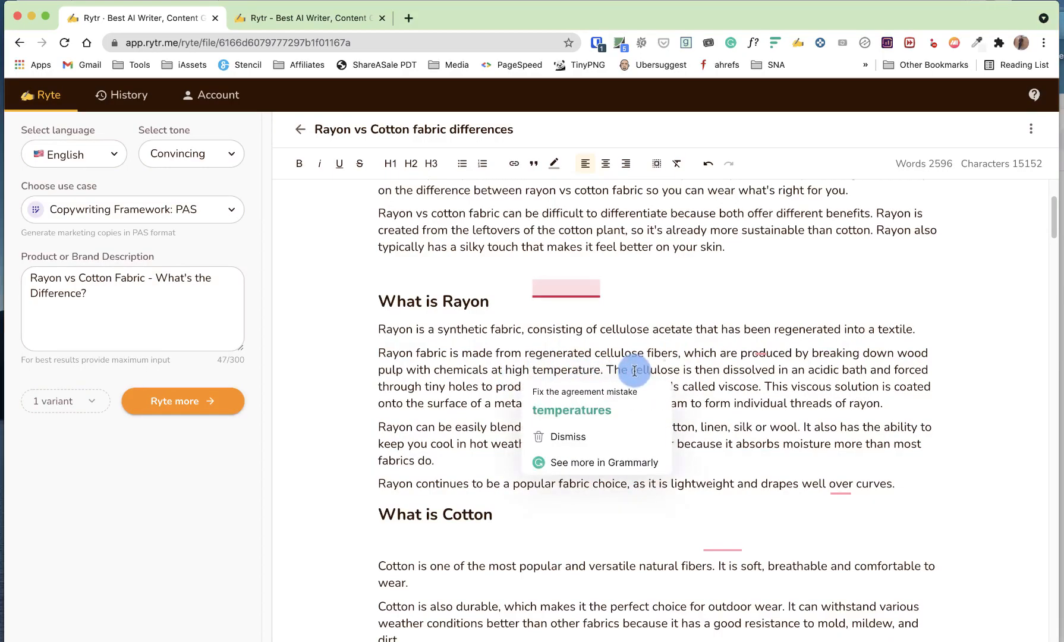
pyautogui.click(815, 370)
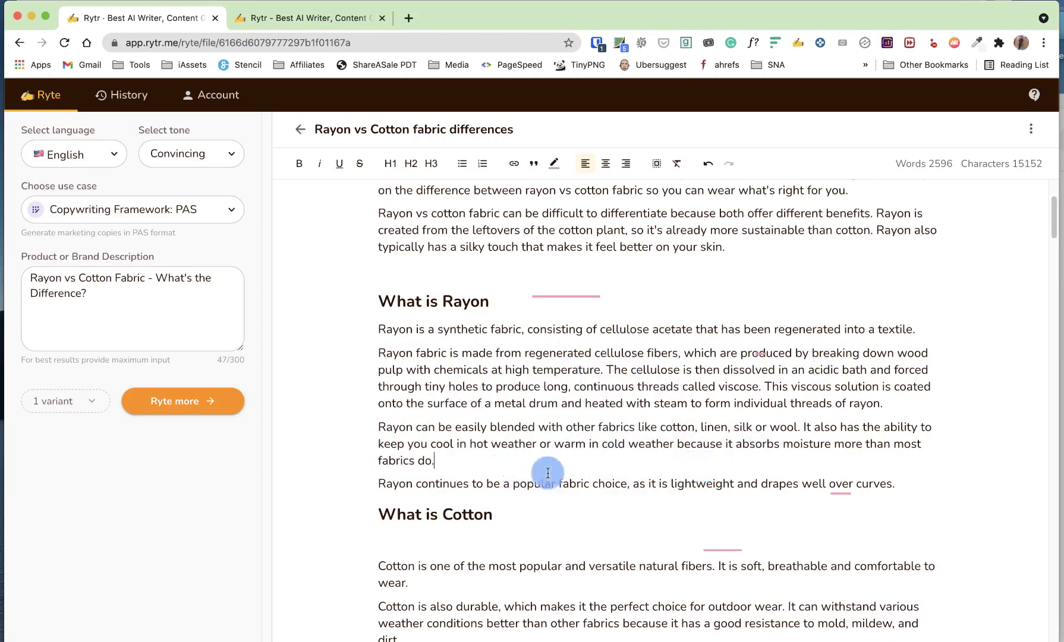
pyautogui.scroll(-3, 642, 437)
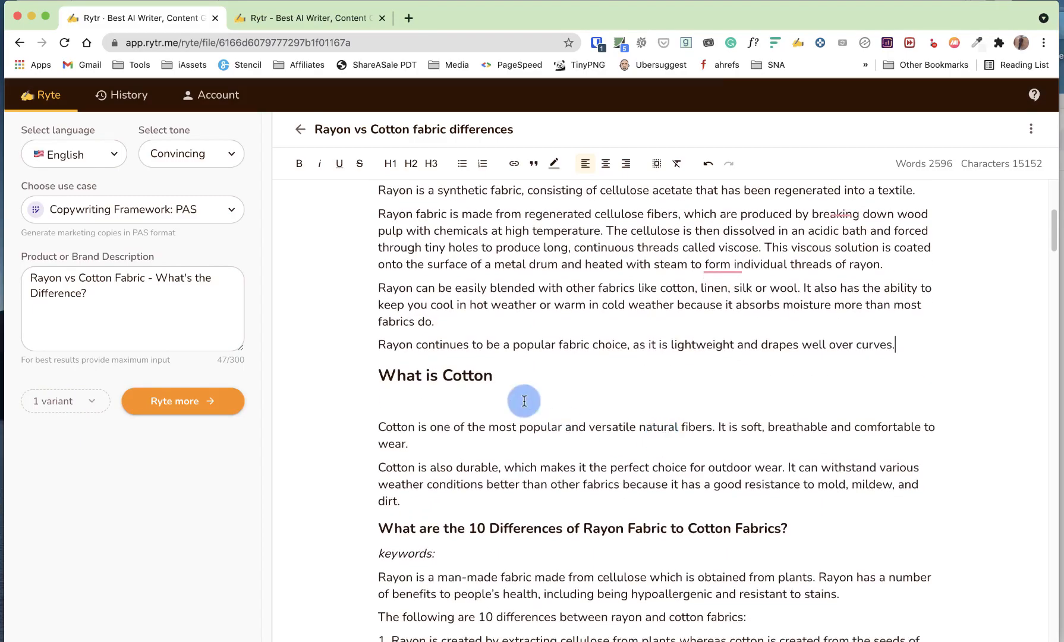
pyautogui.click(450, 407)
pyautogui.press('BackSpace')
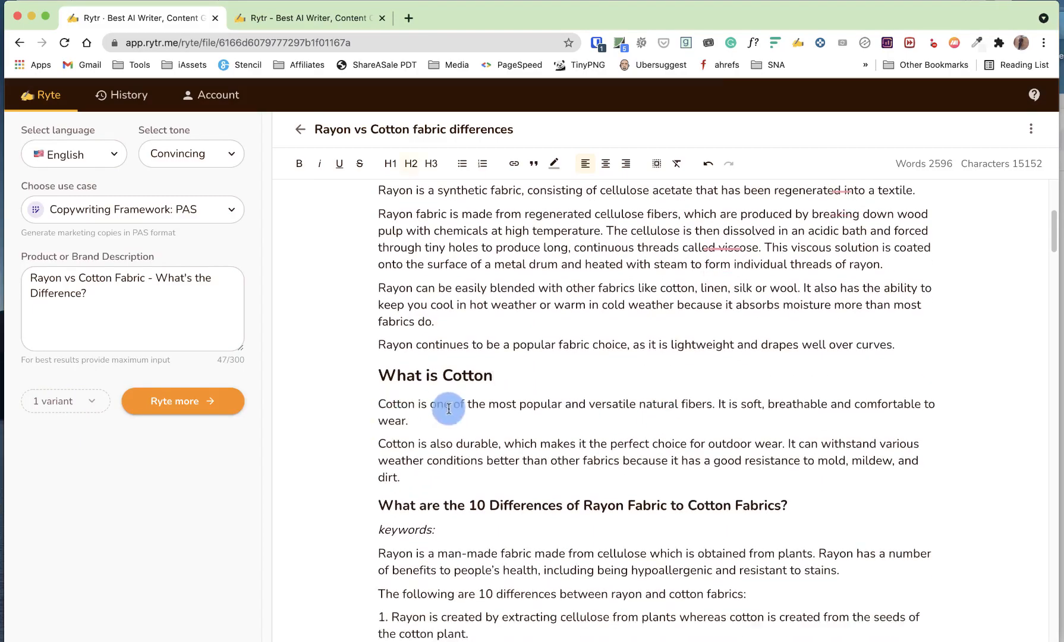
# Step: Delete the "keywords:" text below the "What are the 10 Differences of Rayon Fabric to Cotton Fabrics?" heading
pyautogui.scroll(-3, 486, 505)
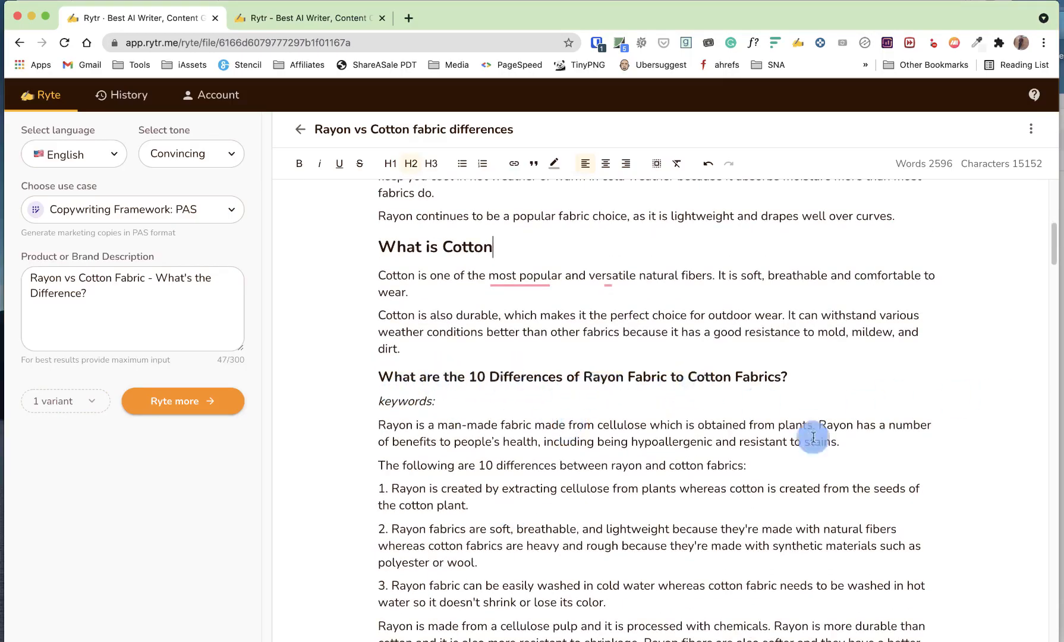
pyautogui.scroll(-15, 453, 549)
pyautogui.scroll(7, 453, 548)
pyautogui.scroll(9, 453, 549)
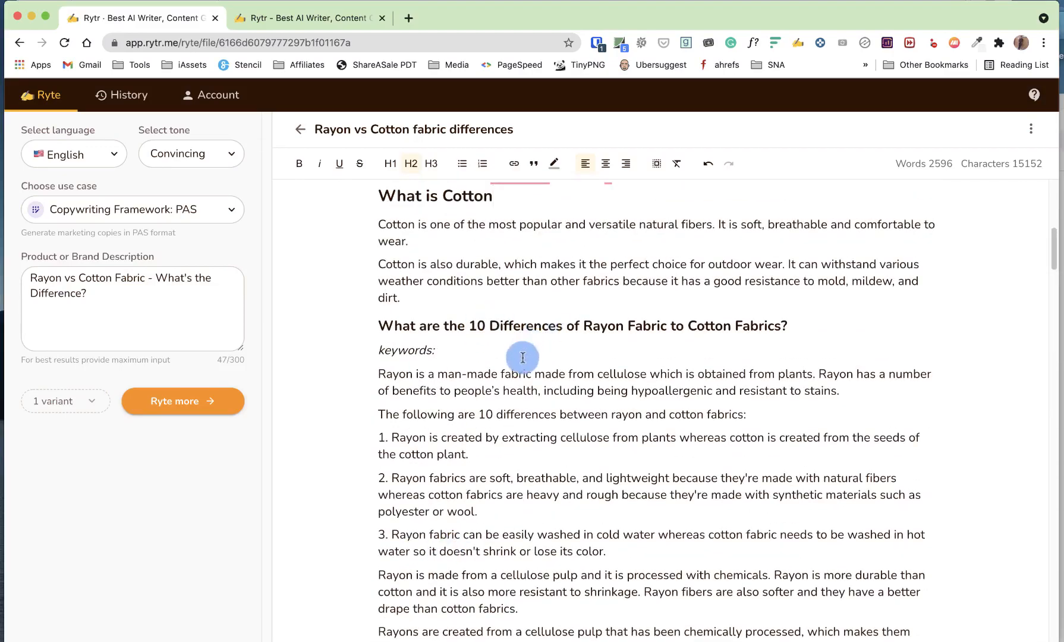
pyautogui.scroll(3, 519, 291)
pyautogui.scroll(-4, 518, 357)
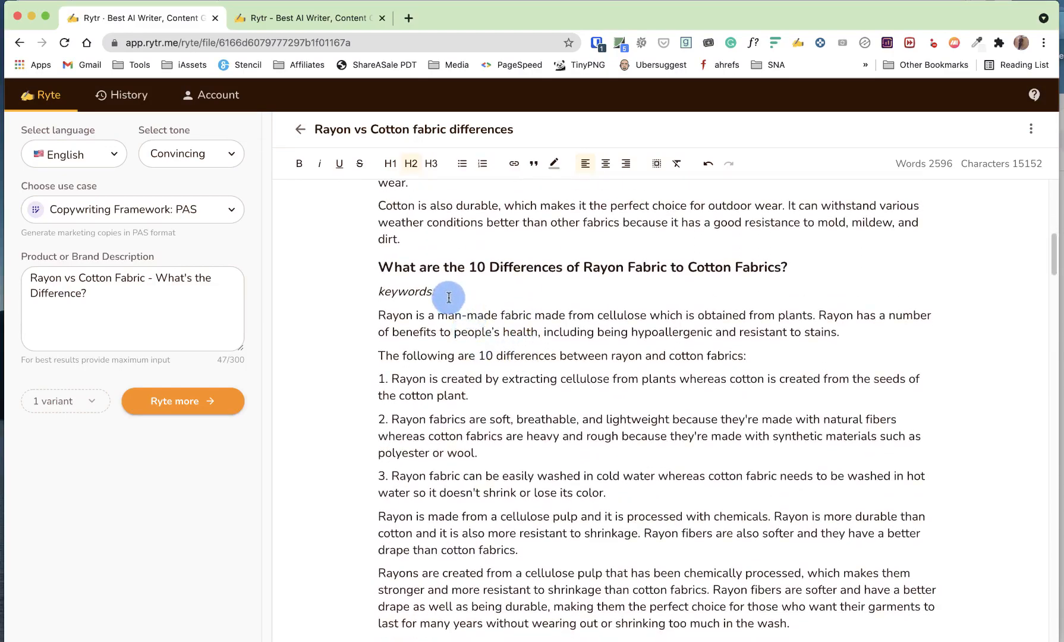
pyautogui.moveTo(437, 291); pyautogui.dragTo(375, 294)
pyautogui.press('BackSpace')
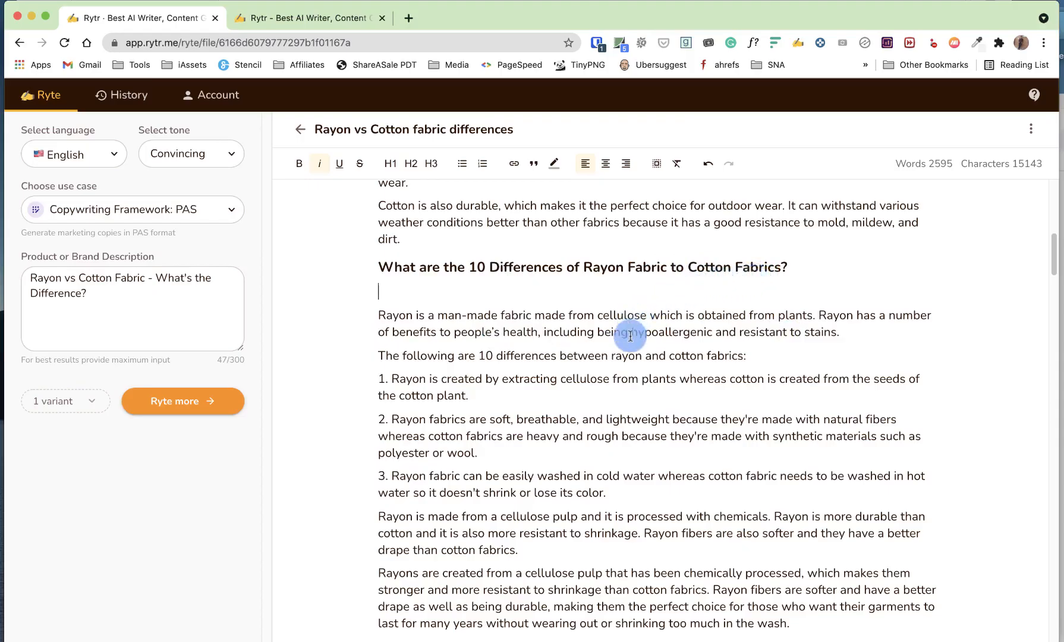
# Step: Examine the lists of differences between rayon and cotton, down to the "Benefits of Cotton Fabric and Rayon Fabric" section
pyautogui.scroll(-2, 630, 336)
pyautogui.scroll(1, 630, 336)
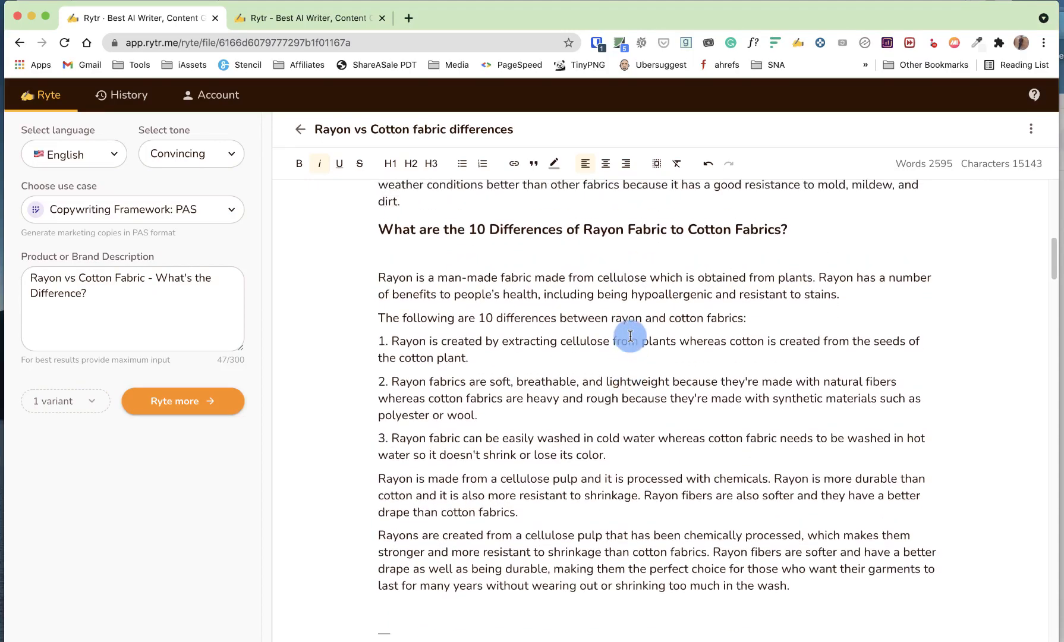
pyautogui.scroll(-10, 630, 336)
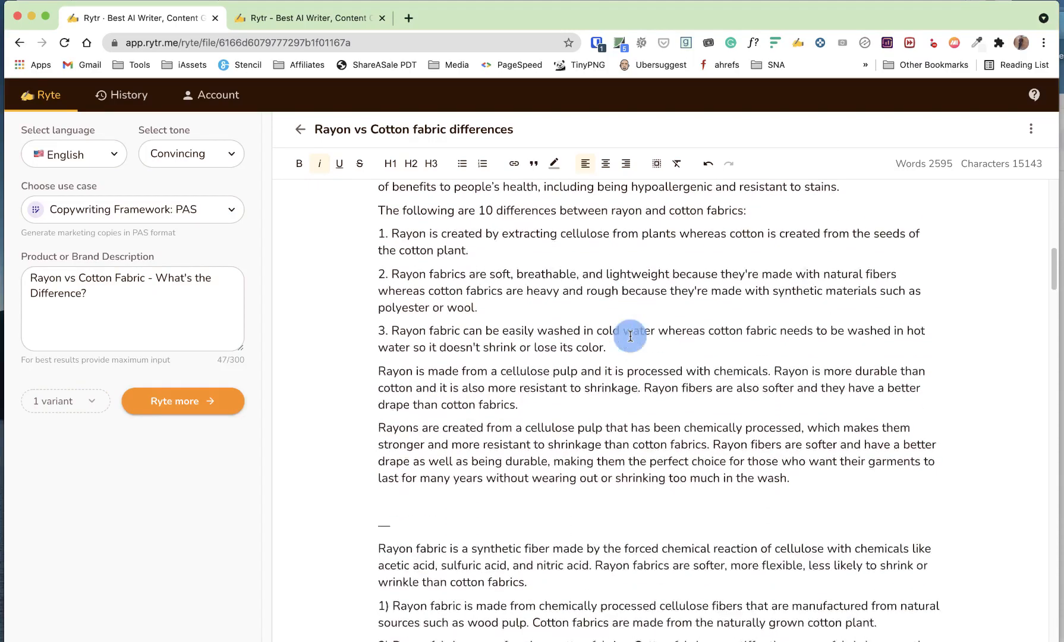
pyautogui.scroll(-9, 630, 336)
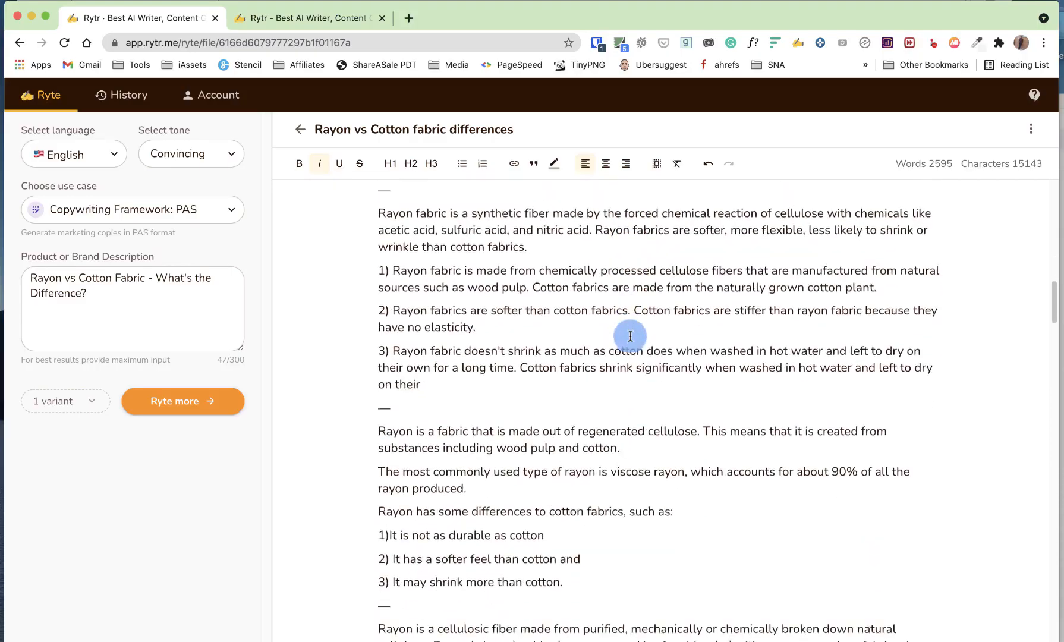
pyautogui.scroll(-8, 630, 339)
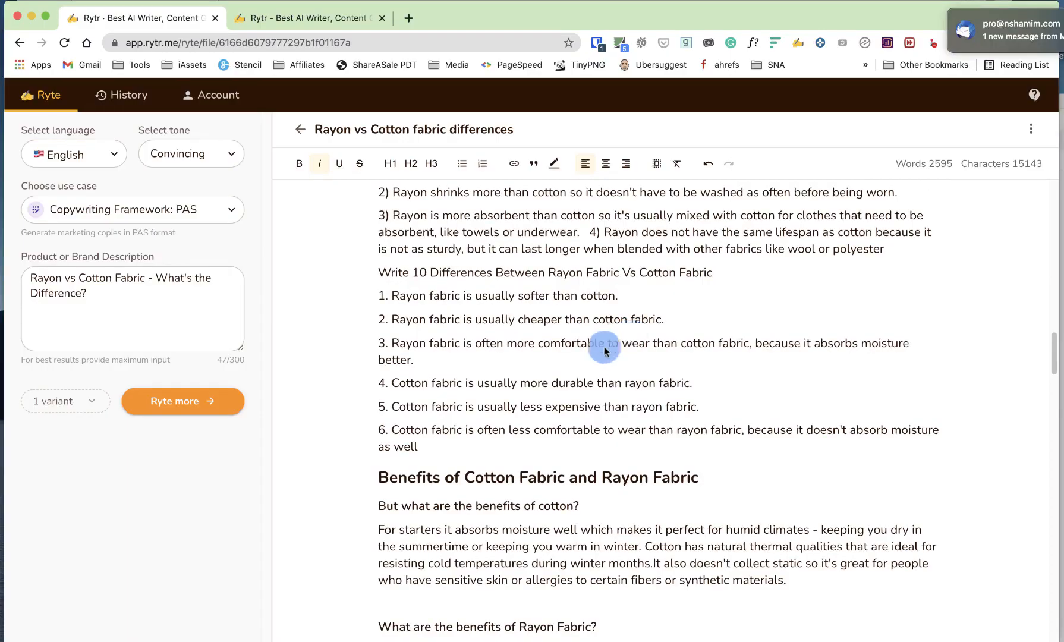
pyautogui.click(479, 343)
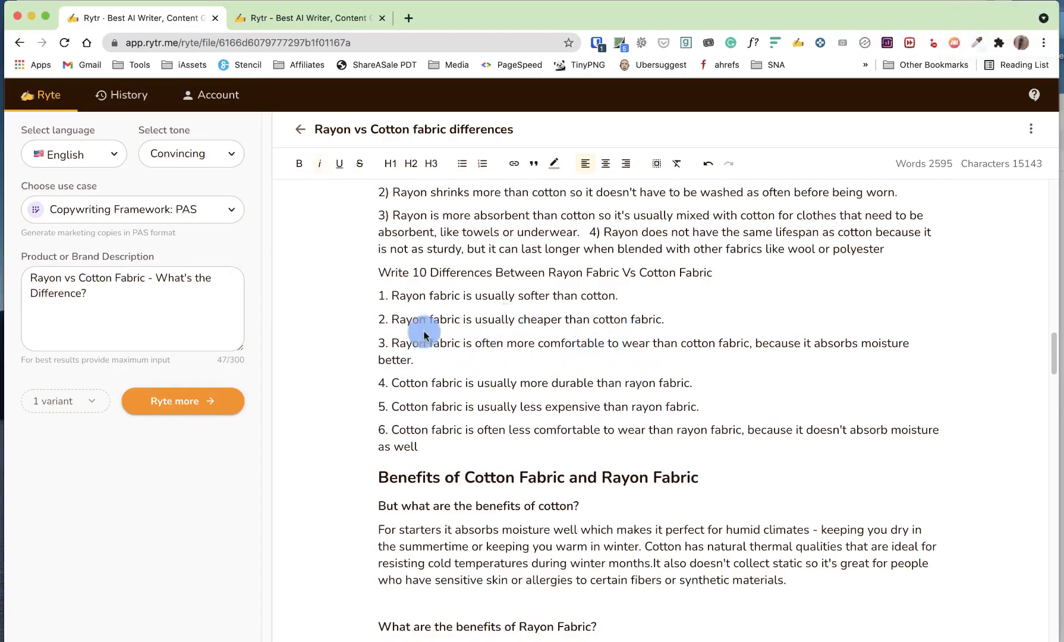
pyautogui.scroll(8, 493, 443)
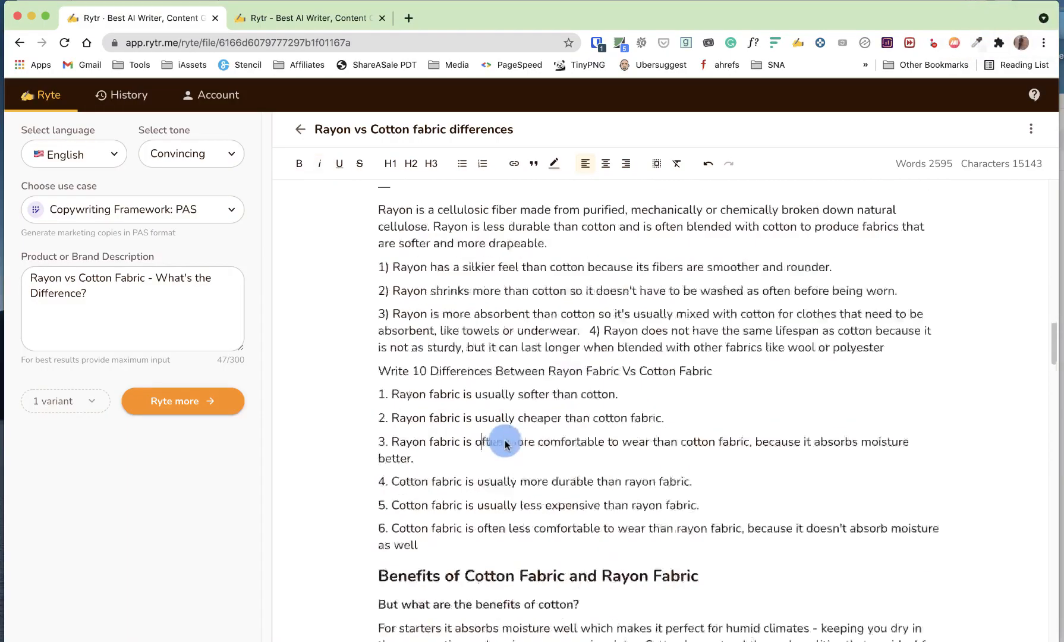
pyautogui.scroll(-13, 502, 440)
pyautogui.scroll(20, 505, 443)
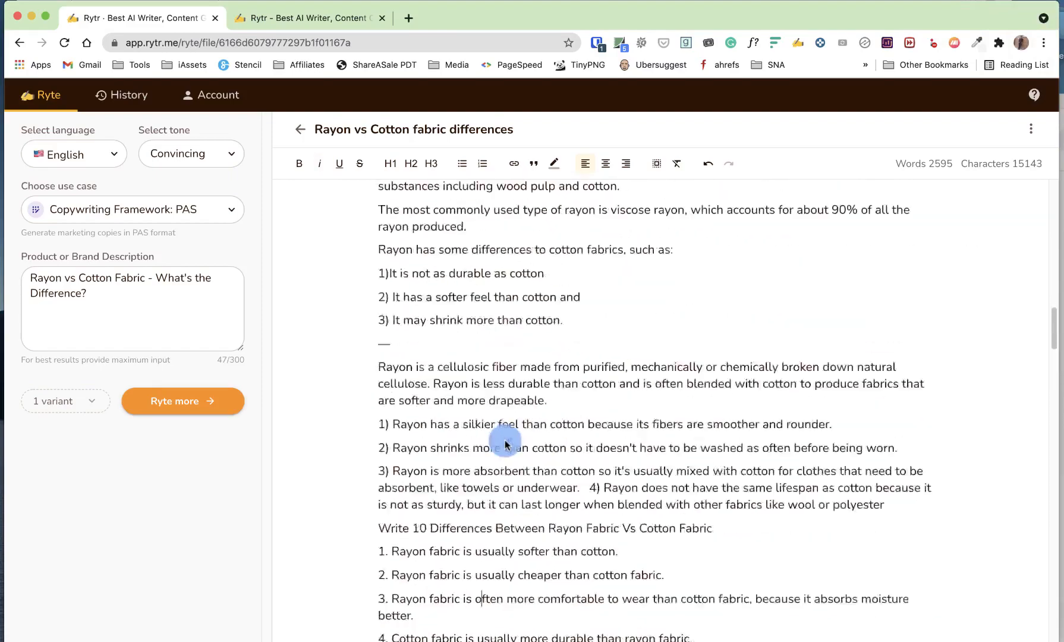
pyautogui.scroll(7, 504, 443)
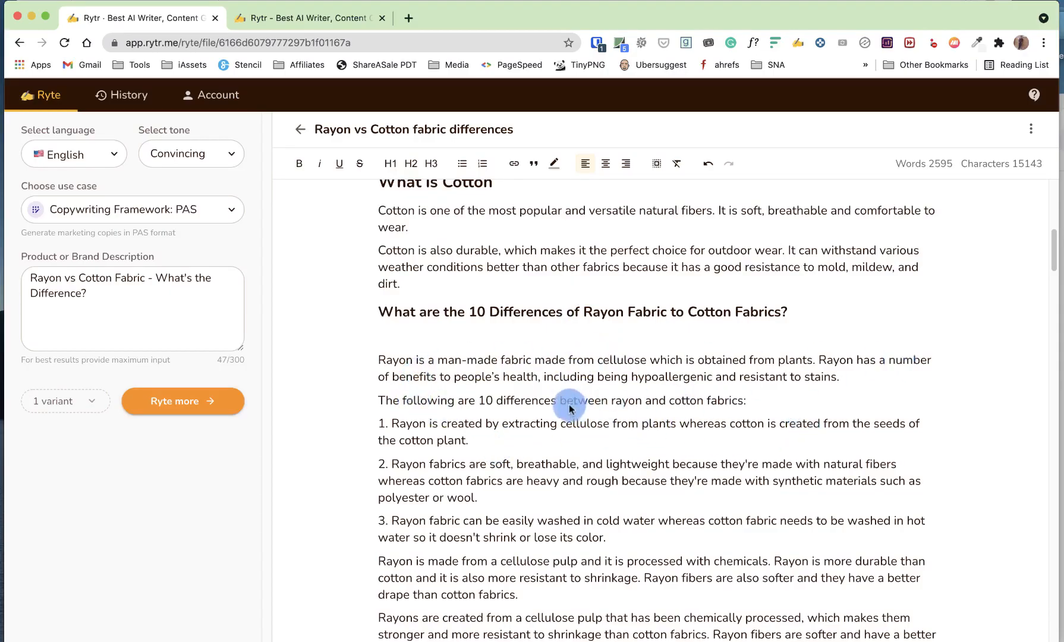
# Step: Extend the first sentence below the "What are the 10 Differences" heading with "where as Cotton is a fully natural fiber made fbaric"
pyautogui.click(601, 367)
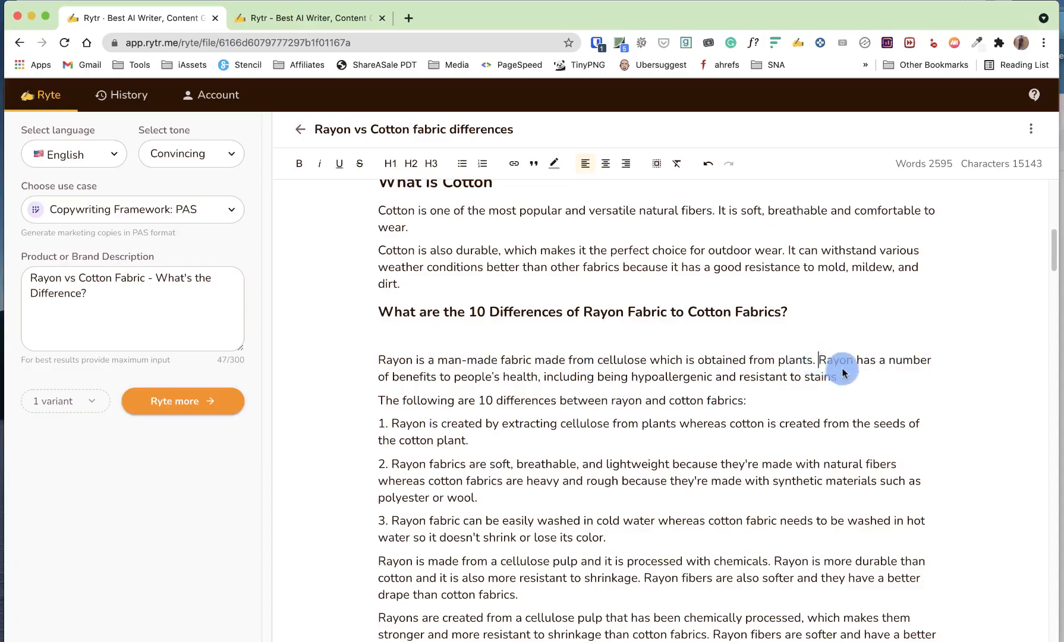
pyautogui.click(814, 361)
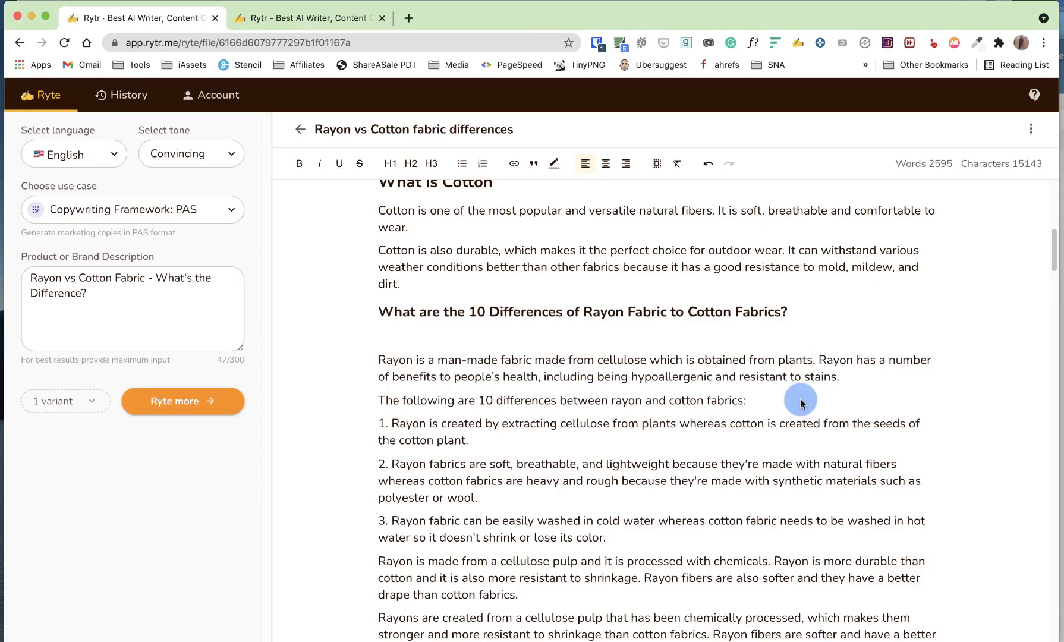
pyautogui.write('where as ')
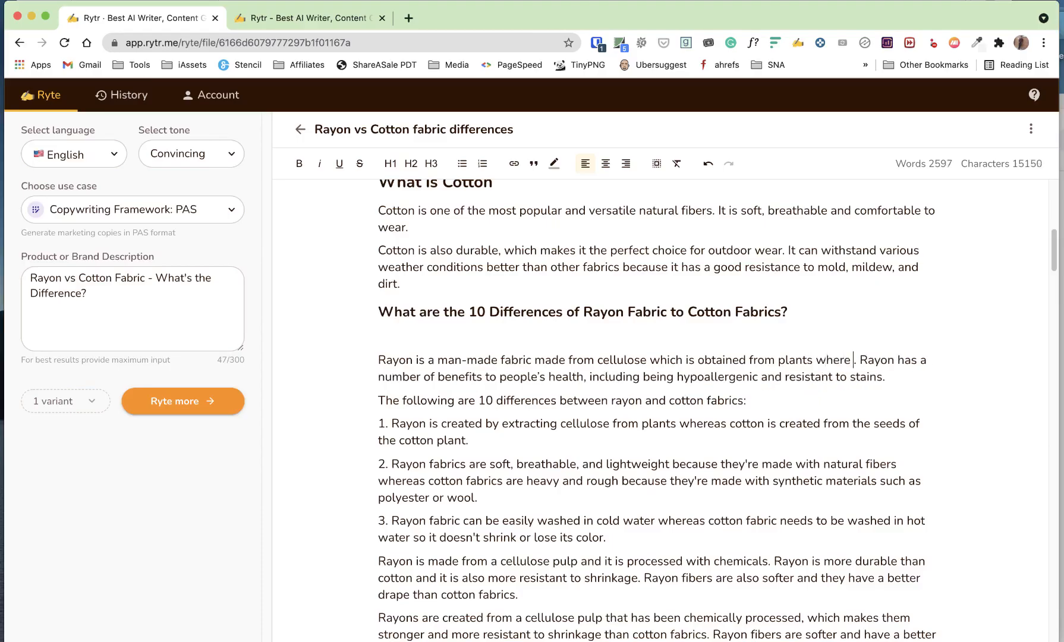
pyautogui.write('Cotton is')
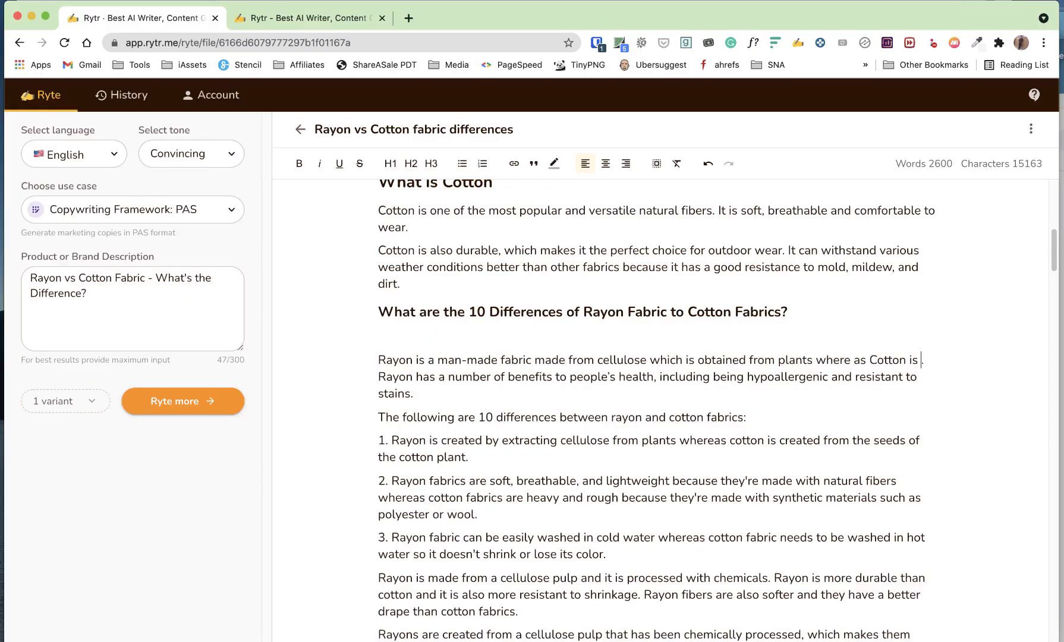
pyautogui.write(' a fully naturall')
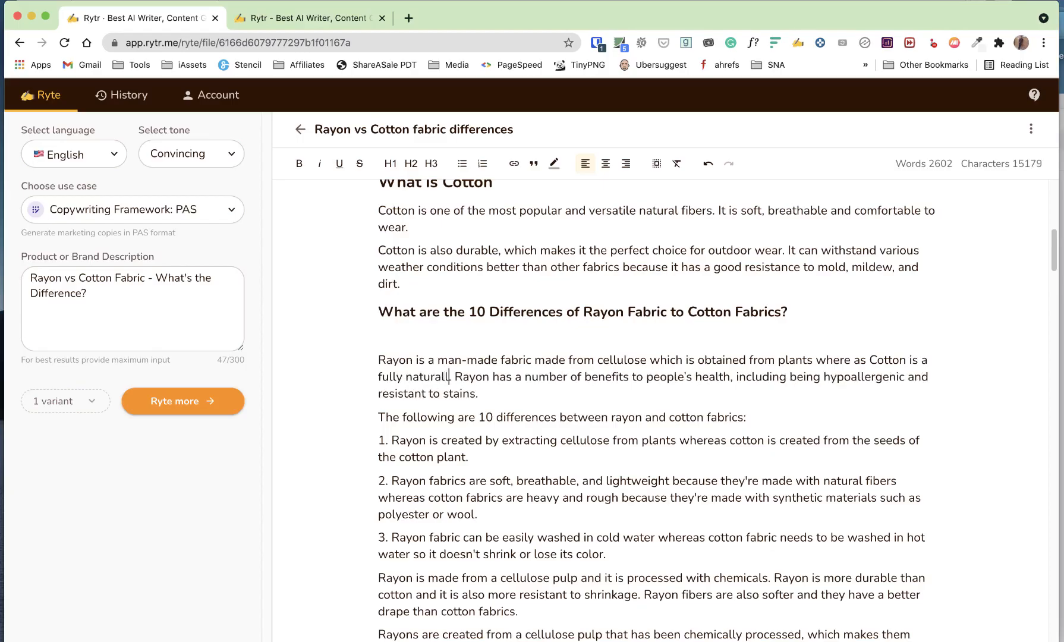
pyautogui.press('BackSpace')
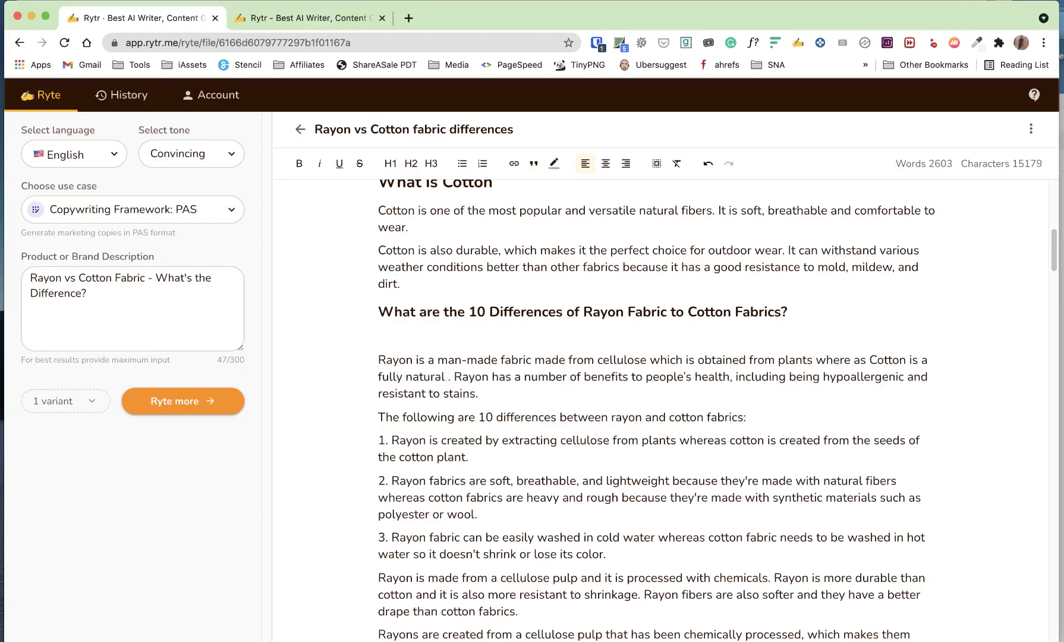
pyautogui.write('f')
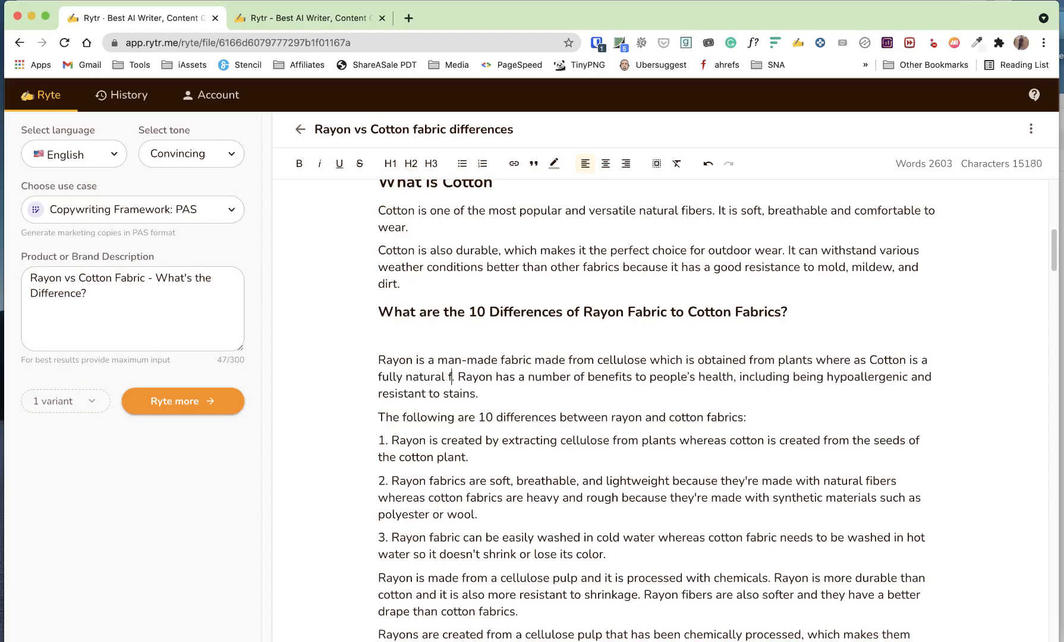
pyautogui.write('iber made f')
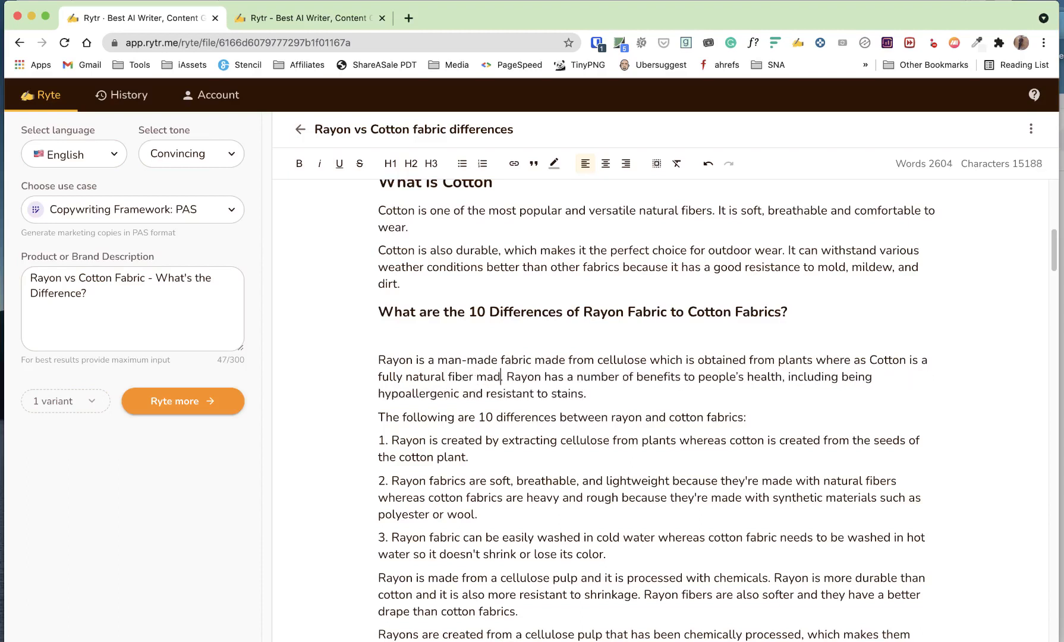
pyautogui.write('baric')
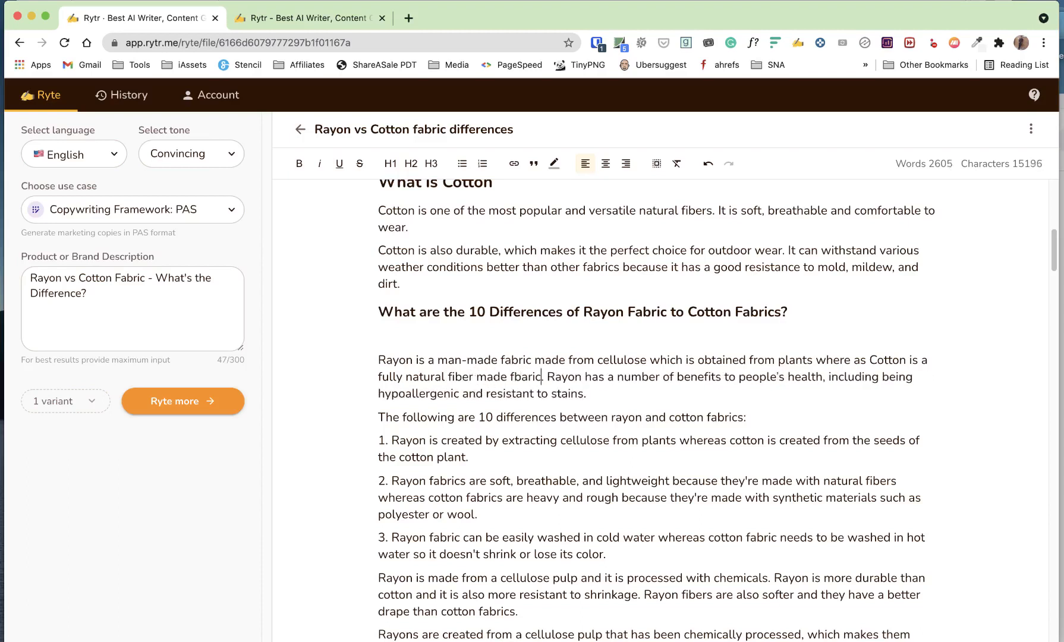
# Step: Start a new paragraph at "Rayon has a number of benefits" and extend that sentence with "whereas Cotton has some similar functionality to this as well"
pyautogui.click(545, 377)
pyautogui.press('Return')
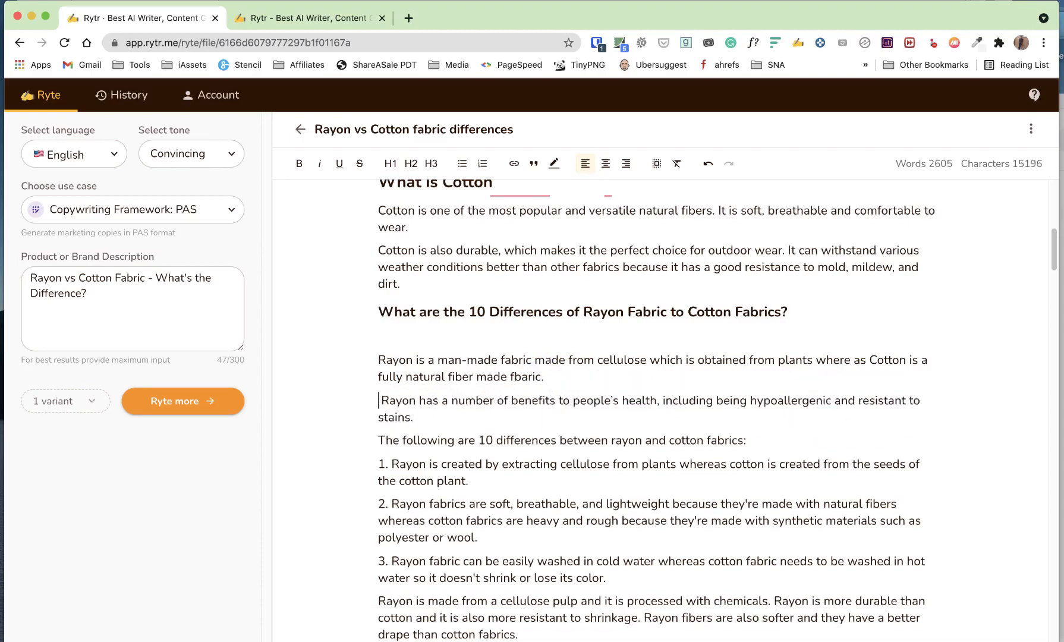
pyautogui.click(468, 417)
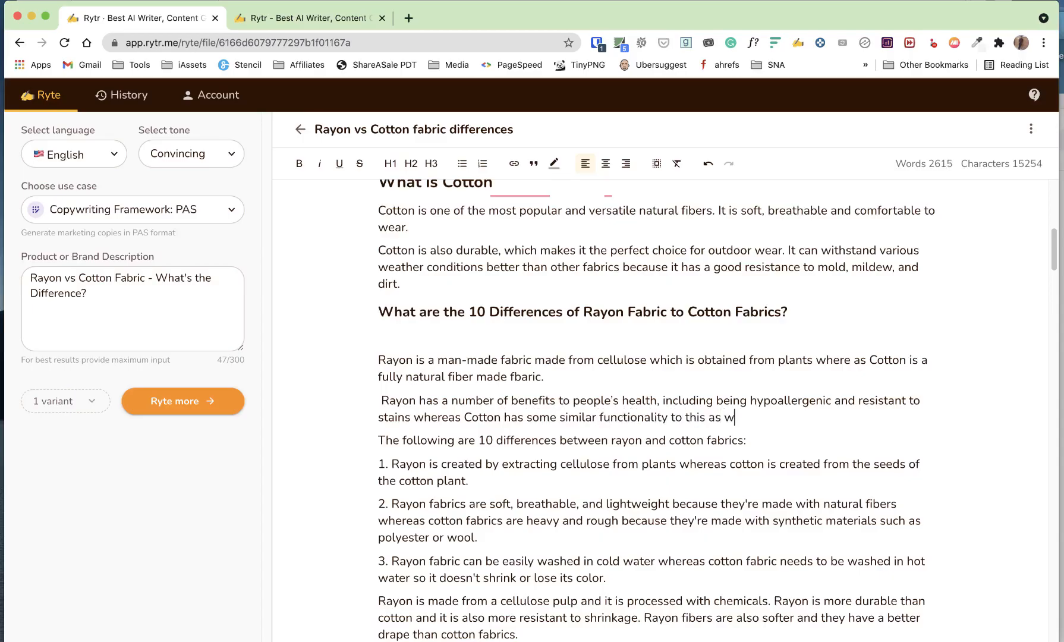
pyautogui.press('Return')
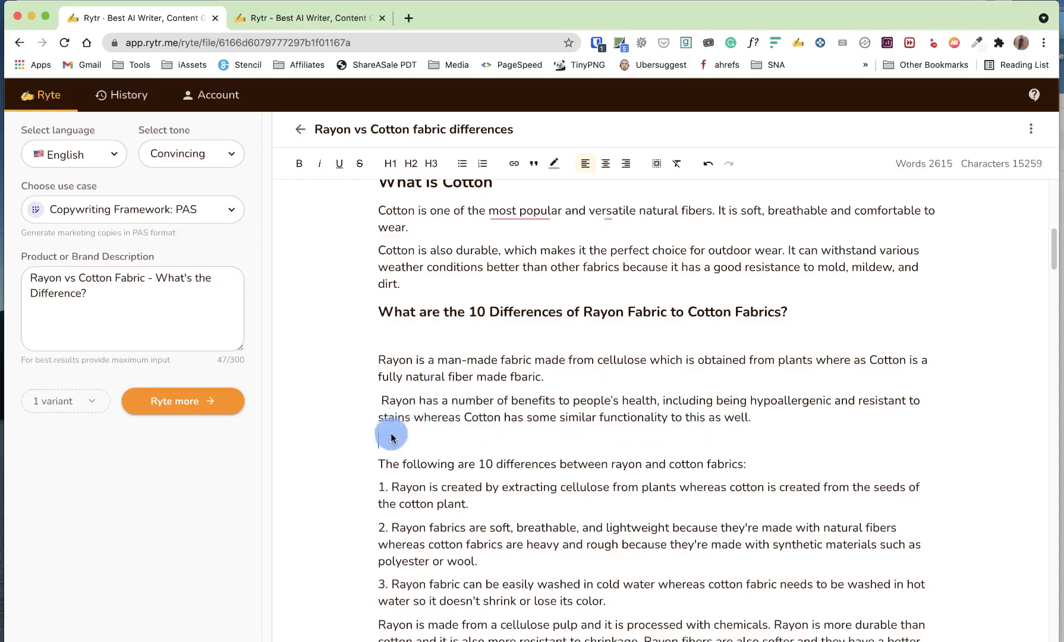
pyautogui.click(381, 401)
pyautogui.press('BackSpace')
pyautogui.click(389, 450)
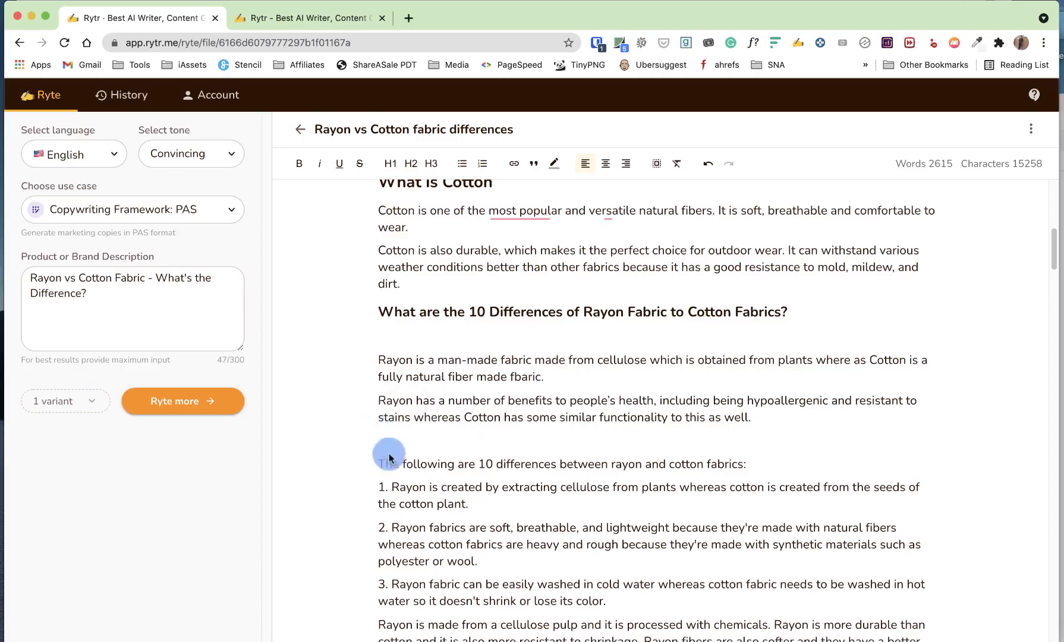
pyautogui.press('BackSpace')
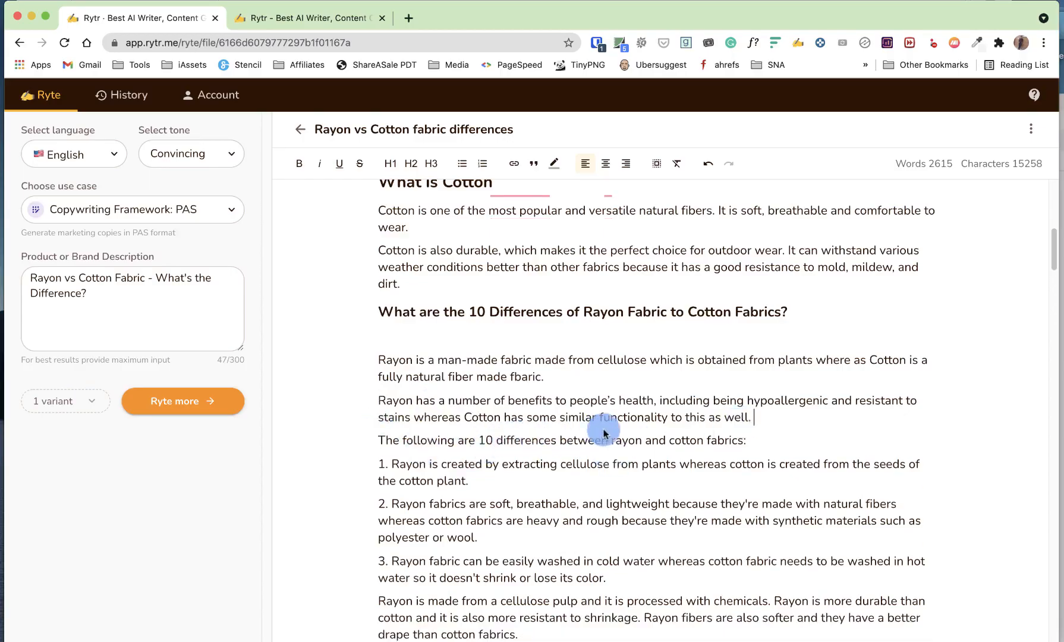
# Step: Add the sentence "Both of the fabrics have some differences and let’s learn about them." to the end of the rayon benefits paragraph
pyautogui.write('the fabrics have some')
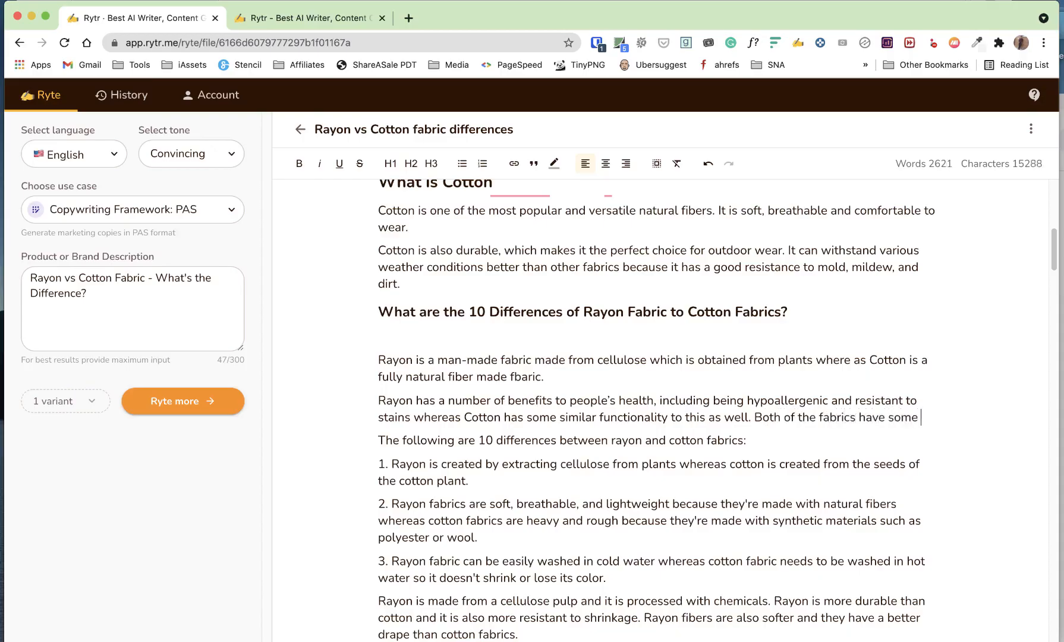
pyautogui.write('com')
pyautogui.press('BackSpace')
pyautogui.press('BackSpace')
pyautogui.press('BackSpace')
pyautogui.write('ifferences and let’s learn about them.')
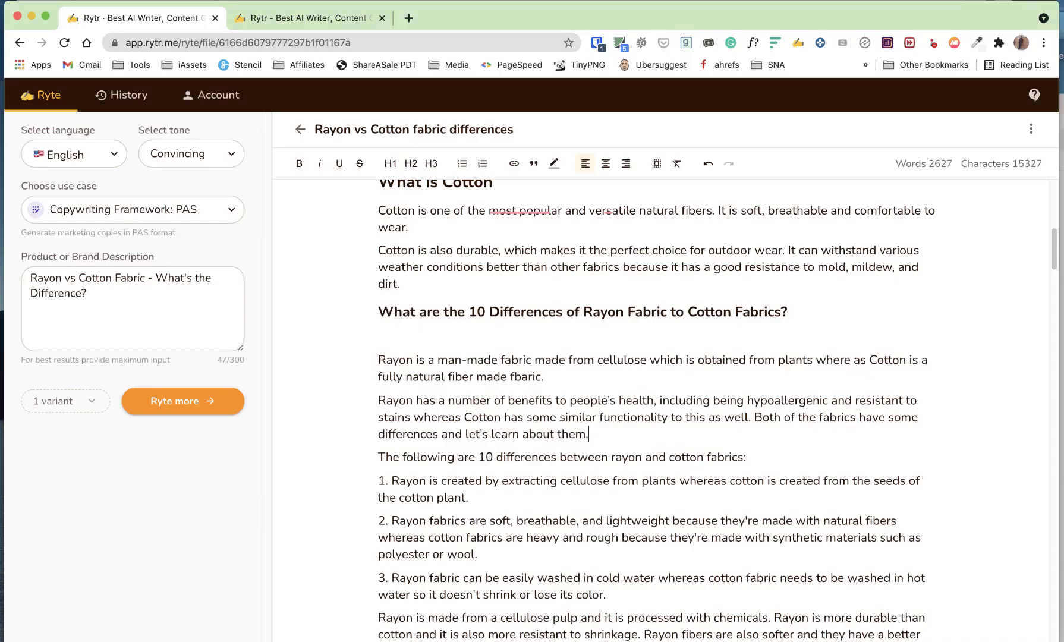
# Step: Insert an empty line after the rayon benefits paragraph and remove the one below the "What are the 10 Differences" heading
pyautogui.press('Return')
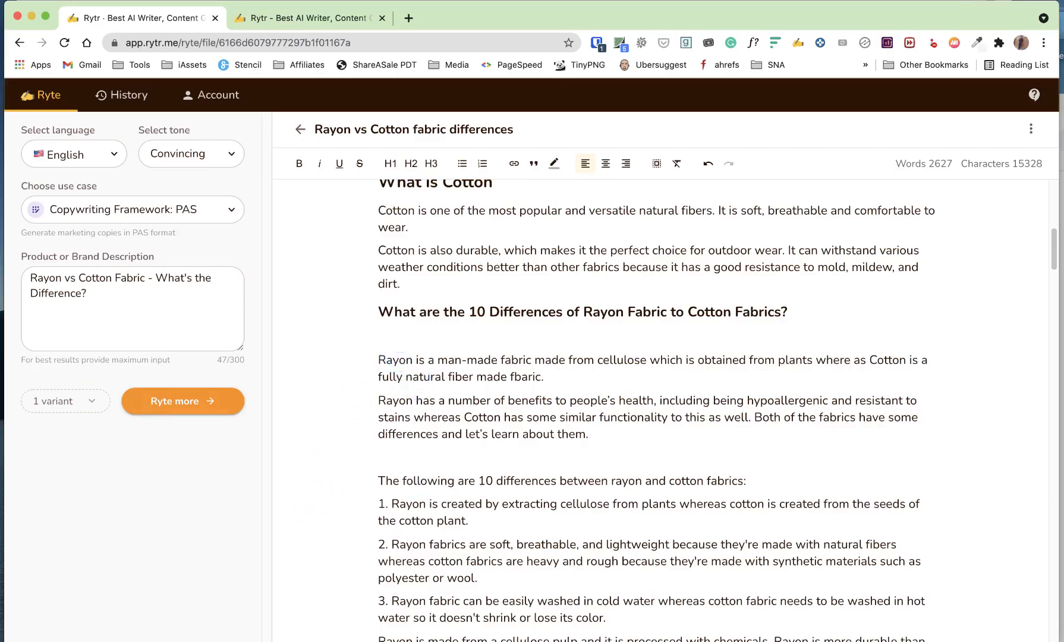
pyautogui.press('BackSpace')
# Step: Make the line "The following are 10 differences between rayon and cotton fabrics:" bold
pyautogui.tripleClick(468, 457)
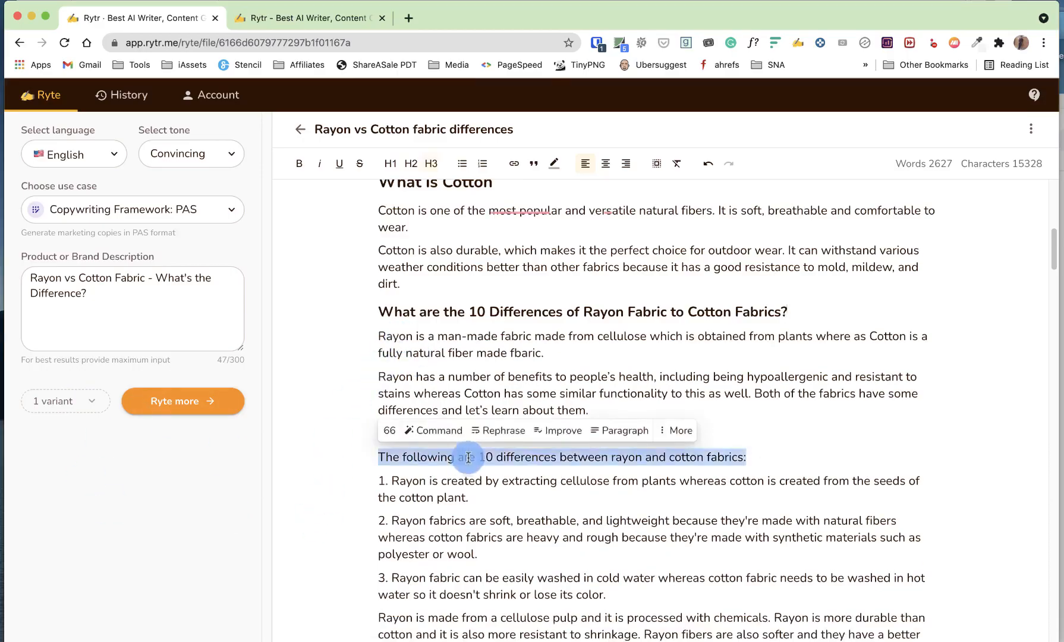
pyautogui.press('super+b')
pyautogui.click(505, 528)
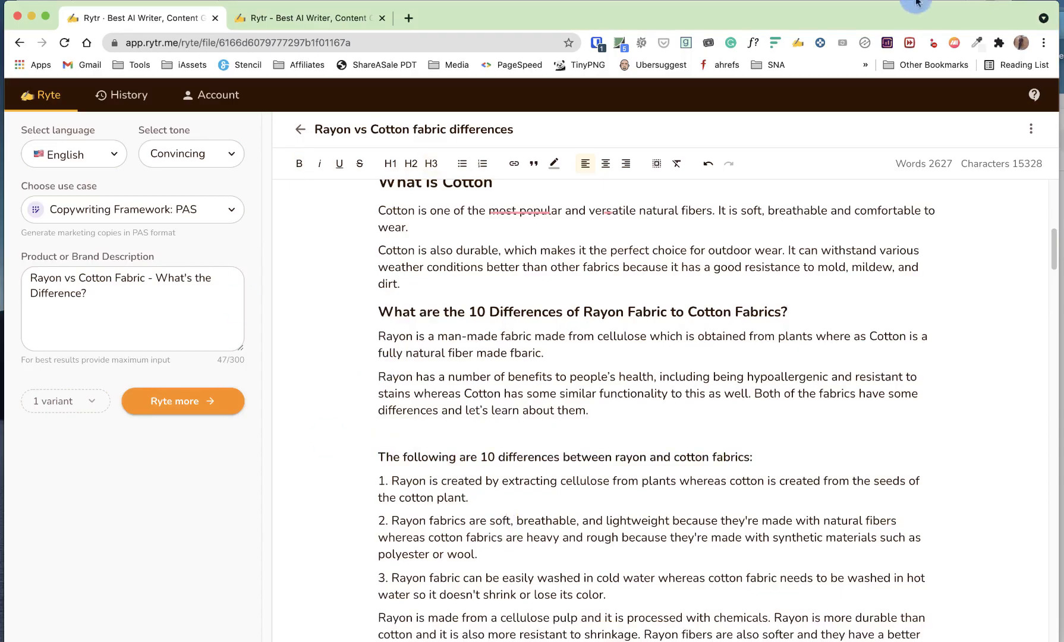
pyautogui.click(845, 0)
pyautogui.click(890, 18)
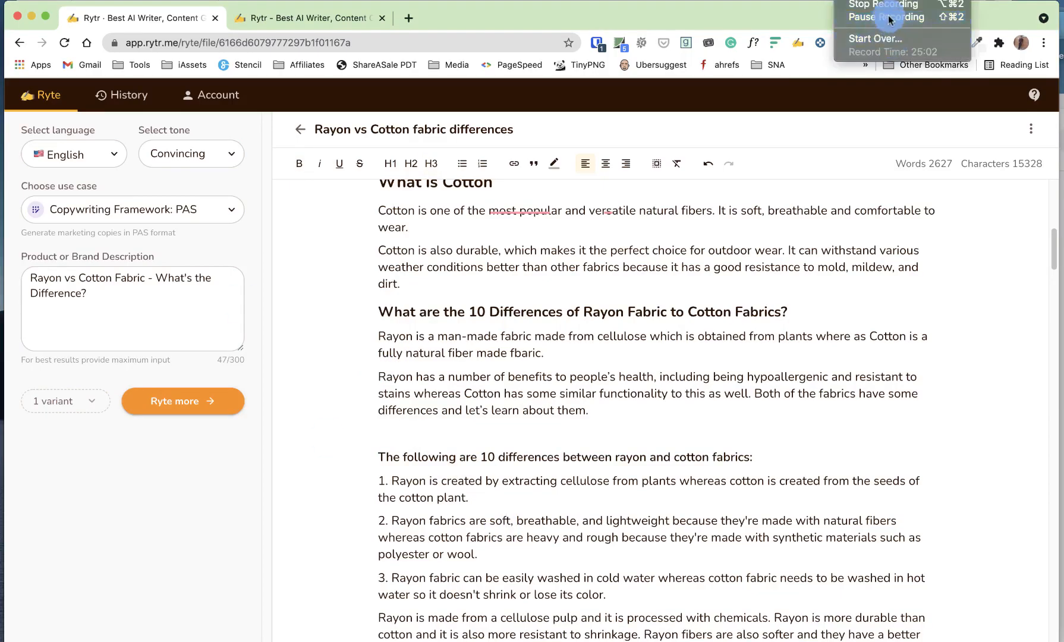
# Step: Read the three numbered differences and the two unnumbered rayon paragraphs that follow them
pyautogui.scroll(-1, 537, 305)
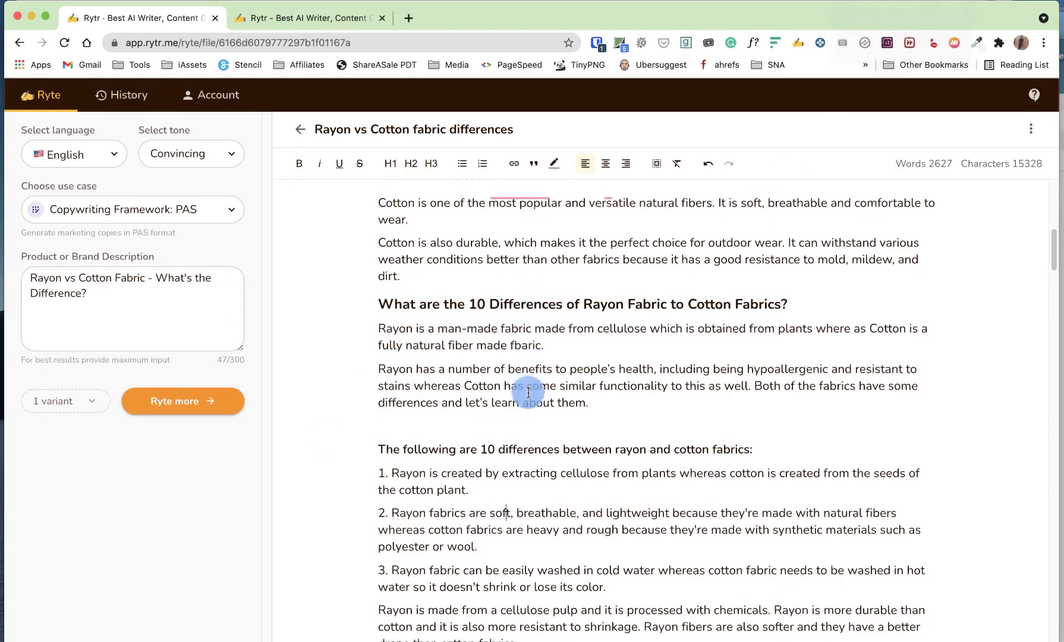
pyautogui.scroll(-3, 523, 392)
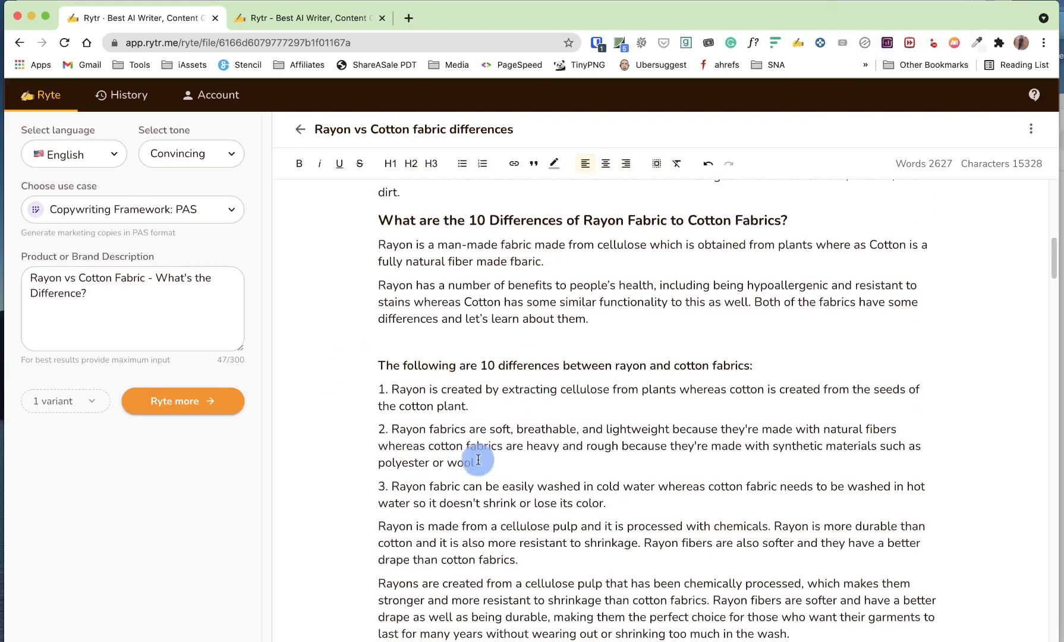
pyautogui.click(480, 406)
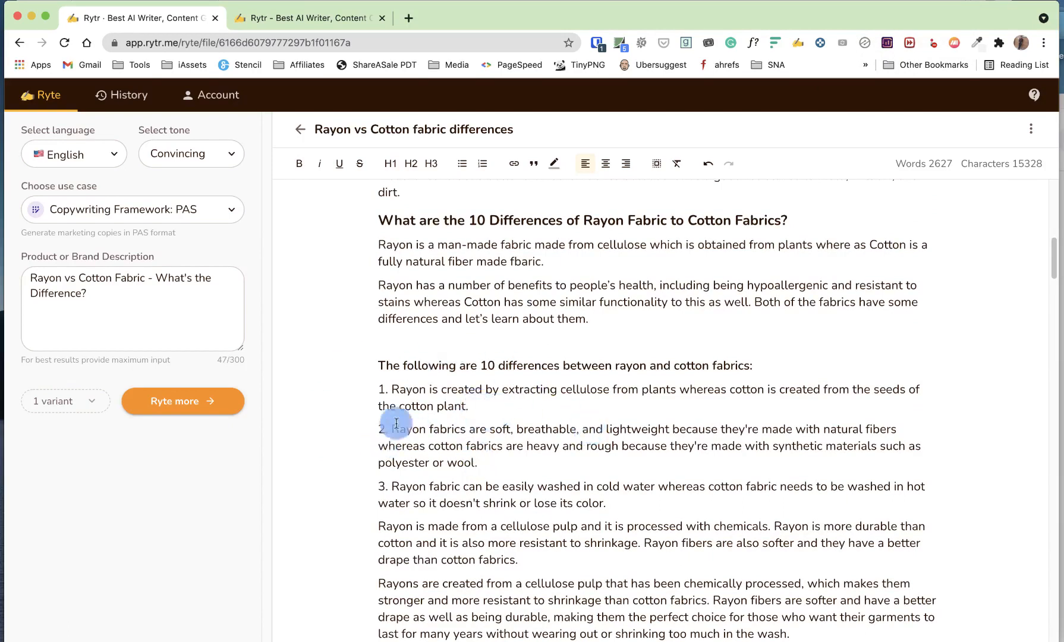
pyautogui.moveTo(708, 389); pyautogui.dragTo(802, 392)
pyautogui.click(801, 393)
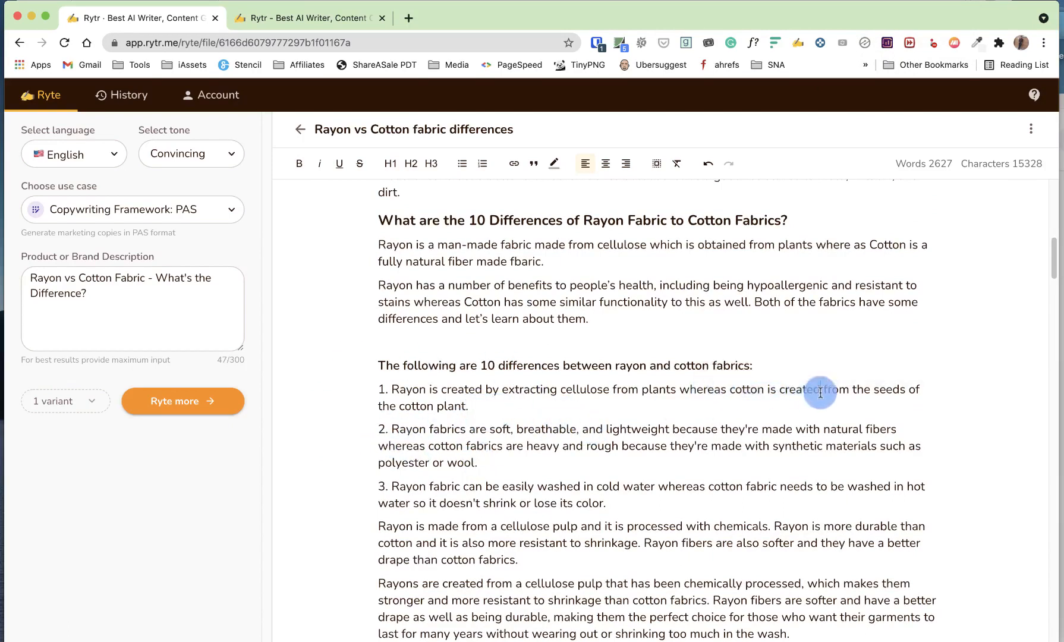
pyautogui.click(577, 429)
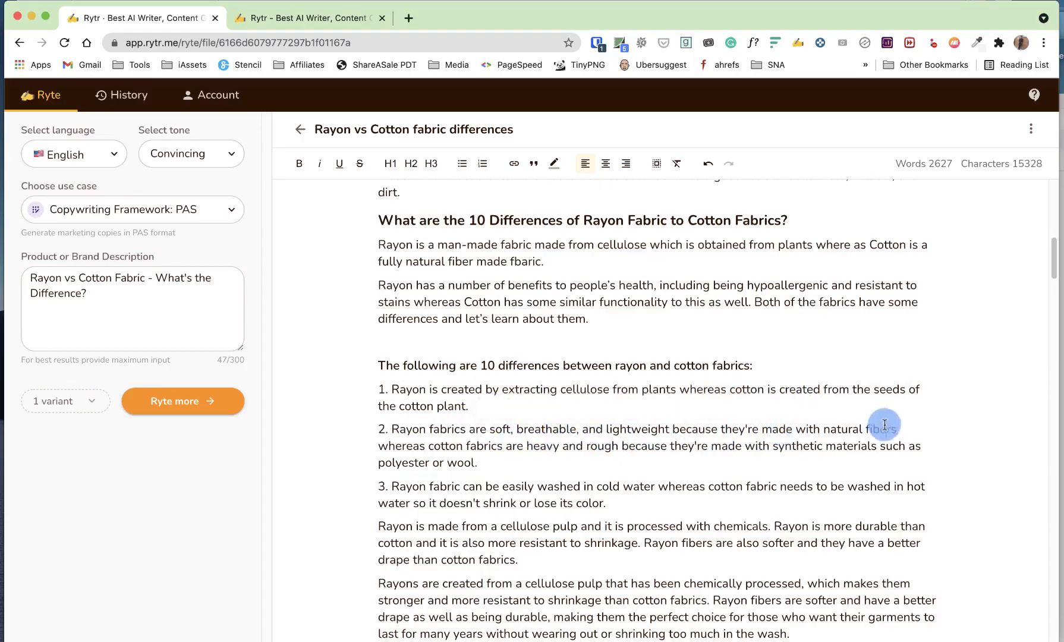
pyautogui.scroll(-2, 505, 446)
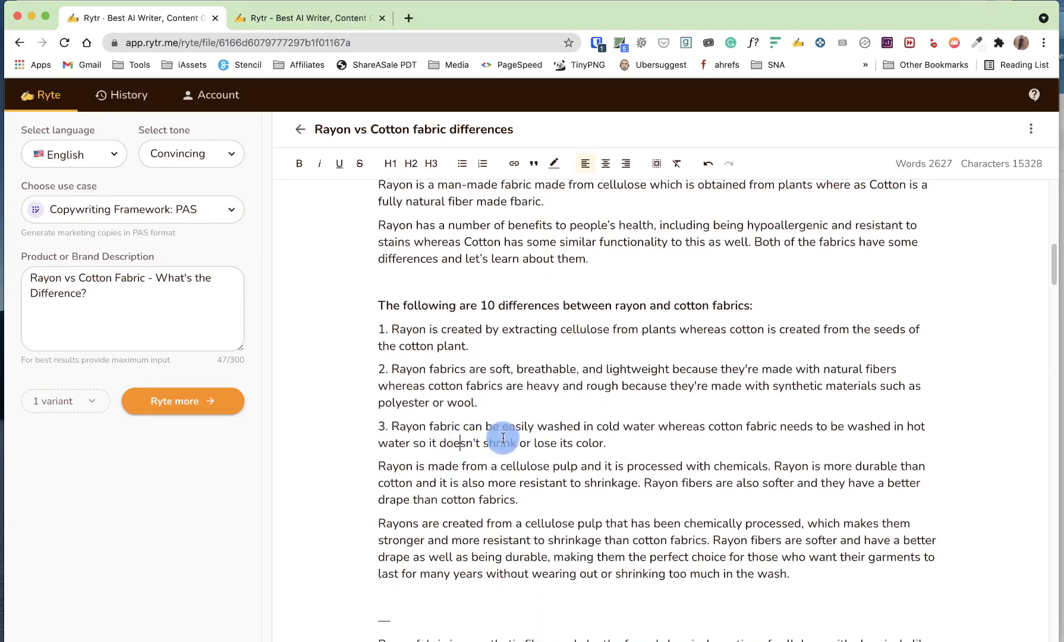
pyautogui.scroll(-1, 475, 443)
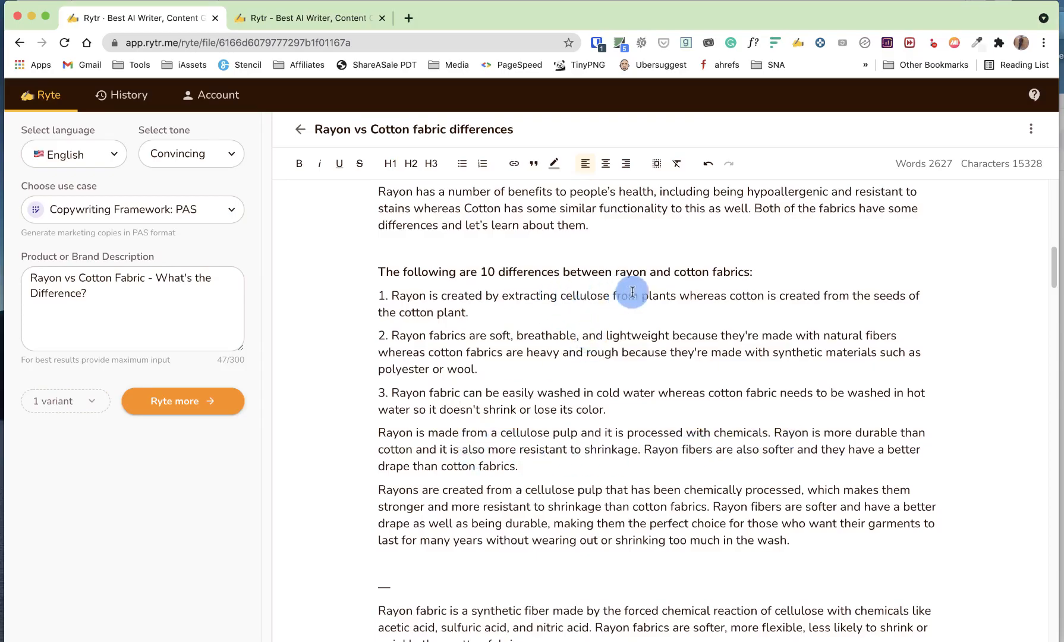
pyautogui.moveTo(632, 292); pyautogui.dragTo(691, 295)
pyautogui.click(610, 302)
pyautogui.click(690, 451)
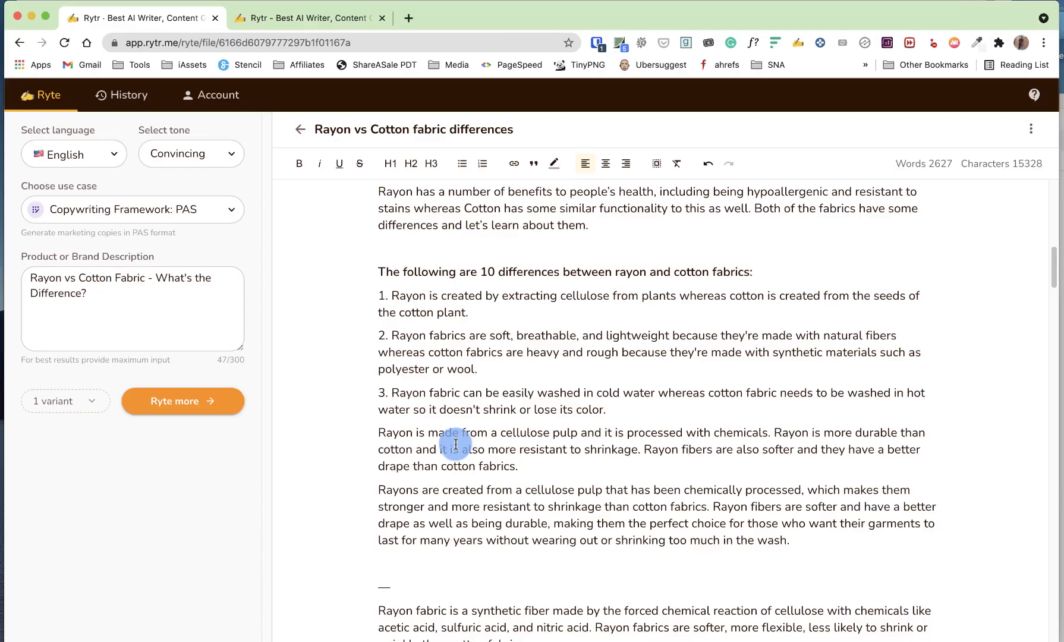
# Step: Separate and delete the sentence "Rayon is made from a cellulose pulp and it is processed with chemicals." below difference 3
pyautogui.click(772, 432)
pyautogui.press('Return')
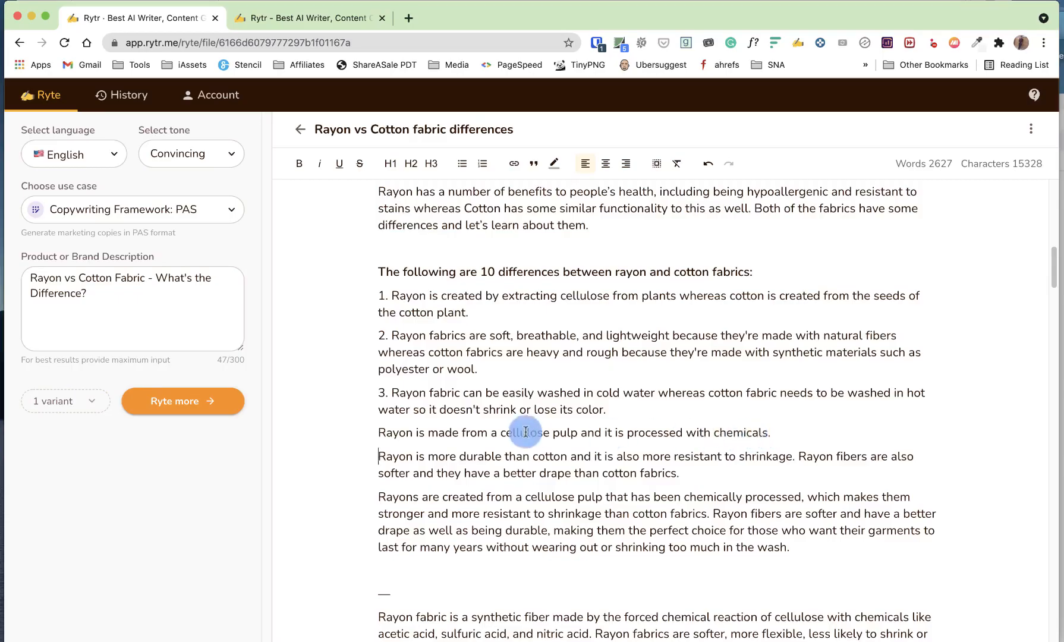
pyautogui.doubleClick(443, 434)
pyautogui.tripleClick(443, 434)
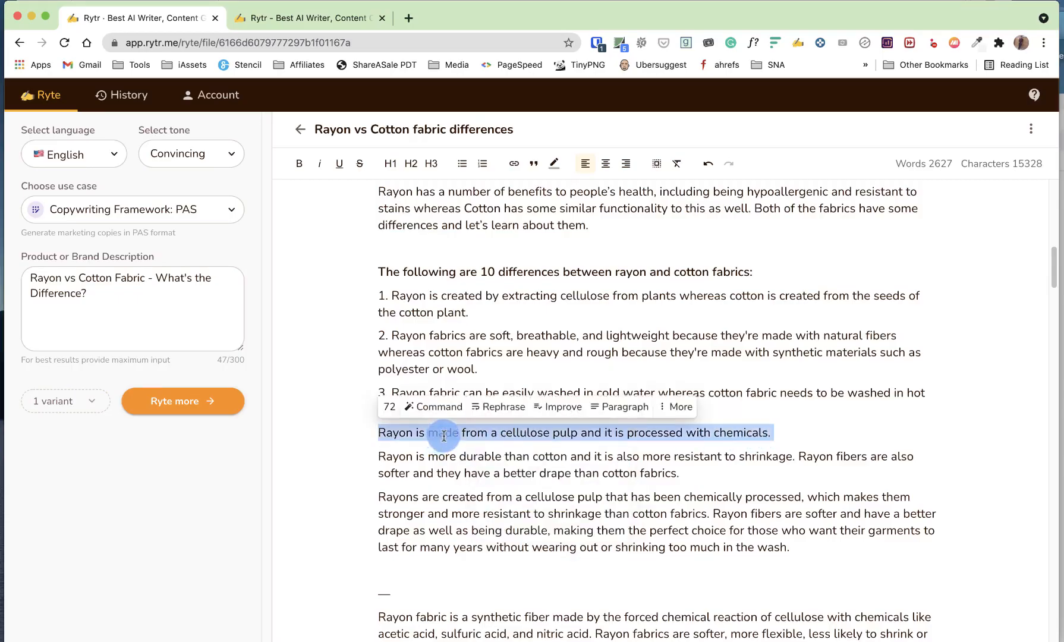
pyautogui.press('BackSpace')
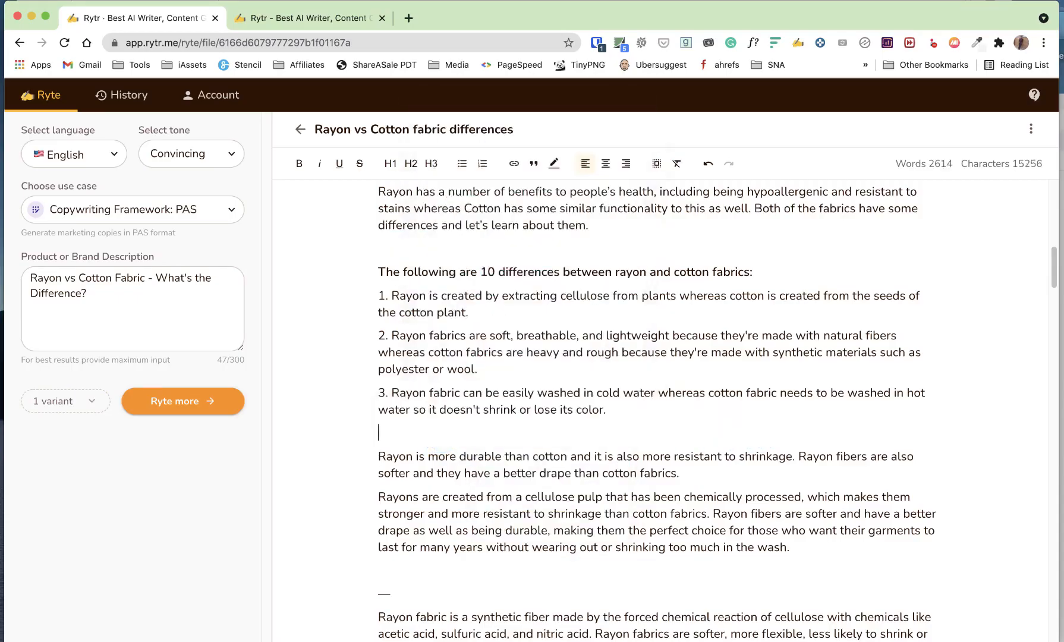
# Step: Remove the empty line below difference 3 and number the "Rayon is more durable than cotton" paragraph as 4
pyautogui.click(379, 455)
pyautogui.press('BackSpace')
pyautogui.write('4')
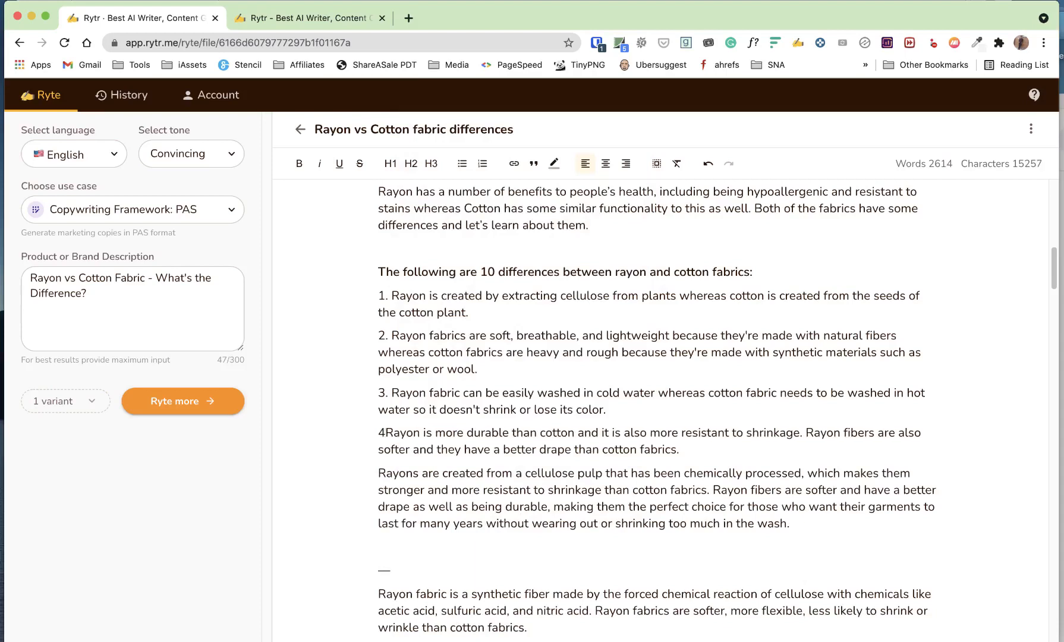
pyautogui.write('.')
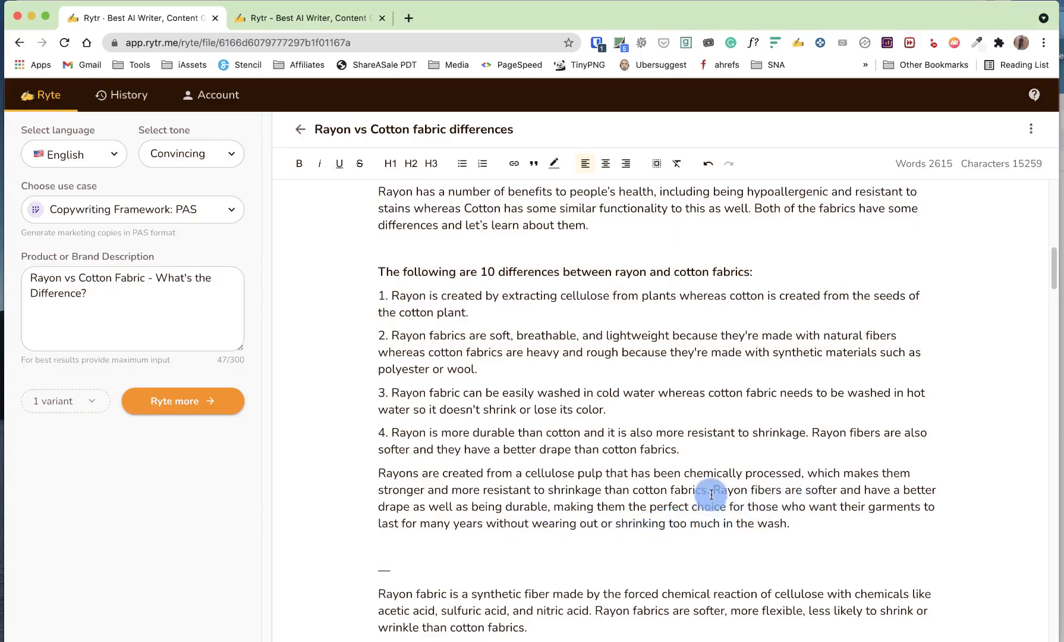
# Step: Replace the sentence starting "Rayons are created from a cellulose pulp" with the number 5, making the rest of its paragraph list item 5
pyautogui.moveTo(709, 490); pyautogui.dragTo(365, 479)
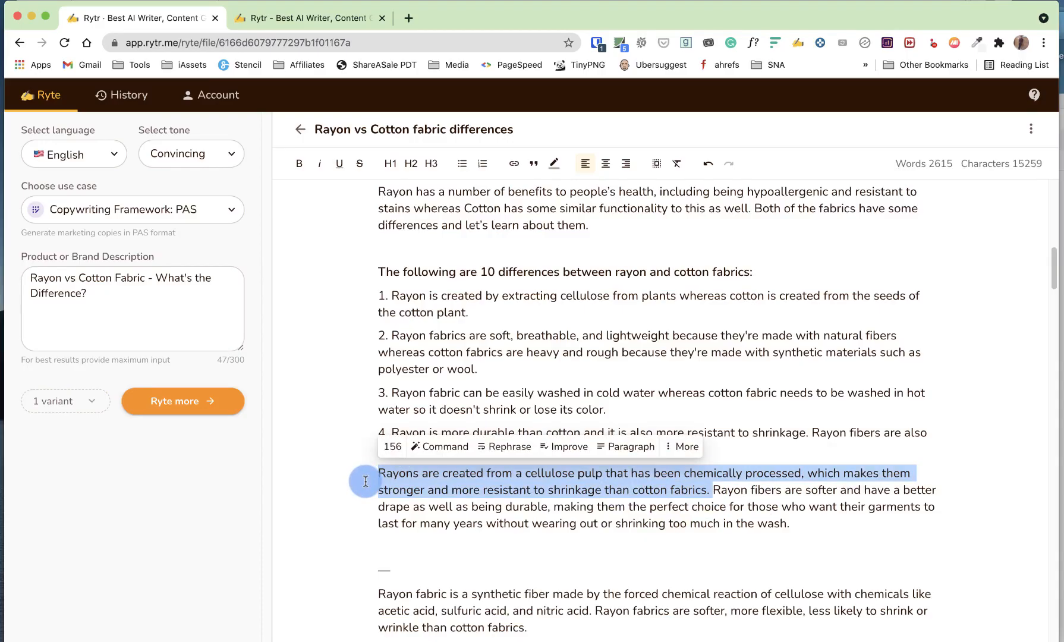
pyautogui.write('5.')
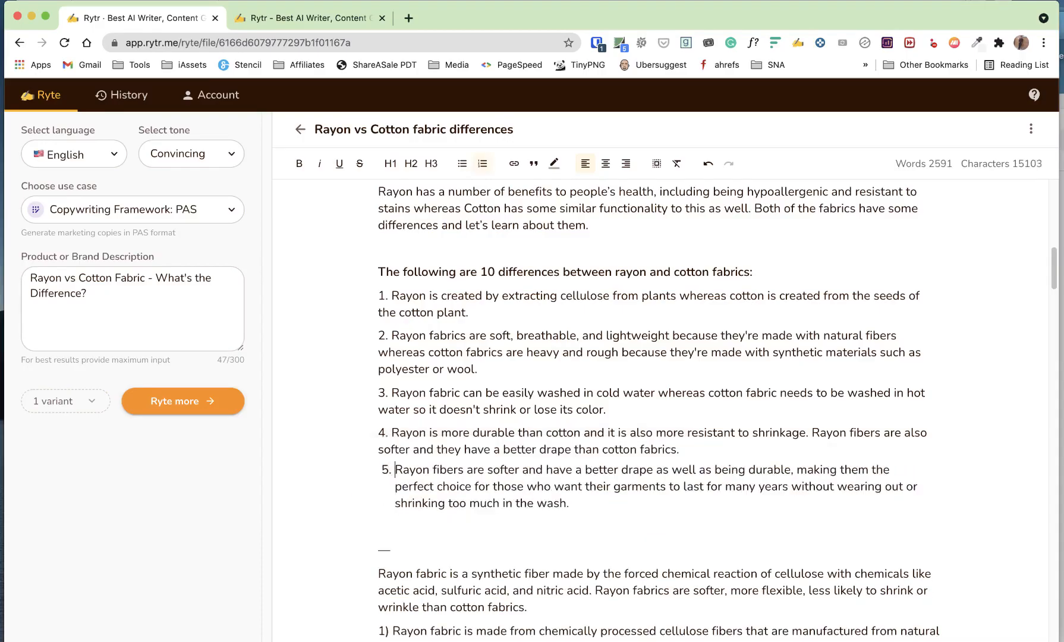
# Step: Add the sentence "Whereas Cotton is durable but doesn't long last like Rayon." at the end of difference 5
pyautogui.click(562, 506)
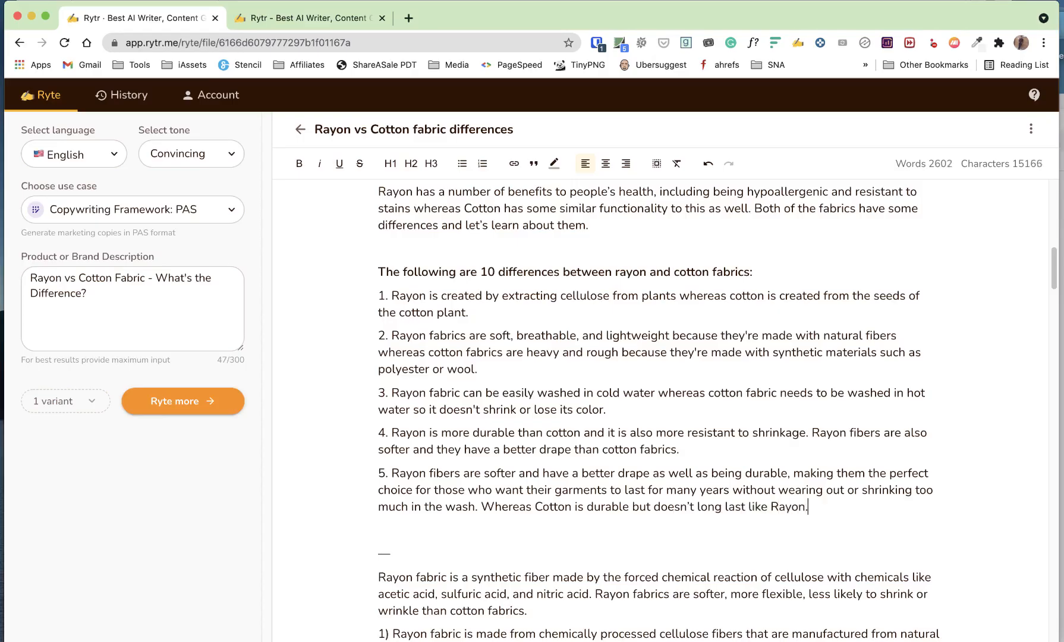
# Step: Replace the dash and the "Rayon fabric is a synthetic fiber" sentence with the number 6, and remove the empty line above it
pyautogui.scroll(-3, 518, 544)
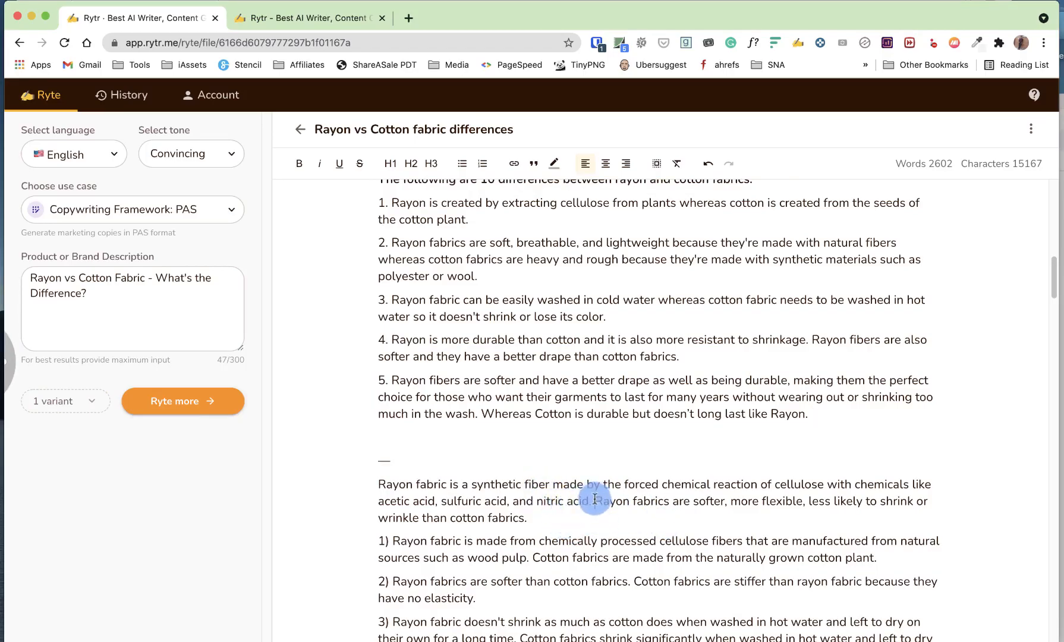
pyautogui.moveTo(594, 499); pyautogui.dragTo(379, 458)
pyautogui.press('BackSpace')
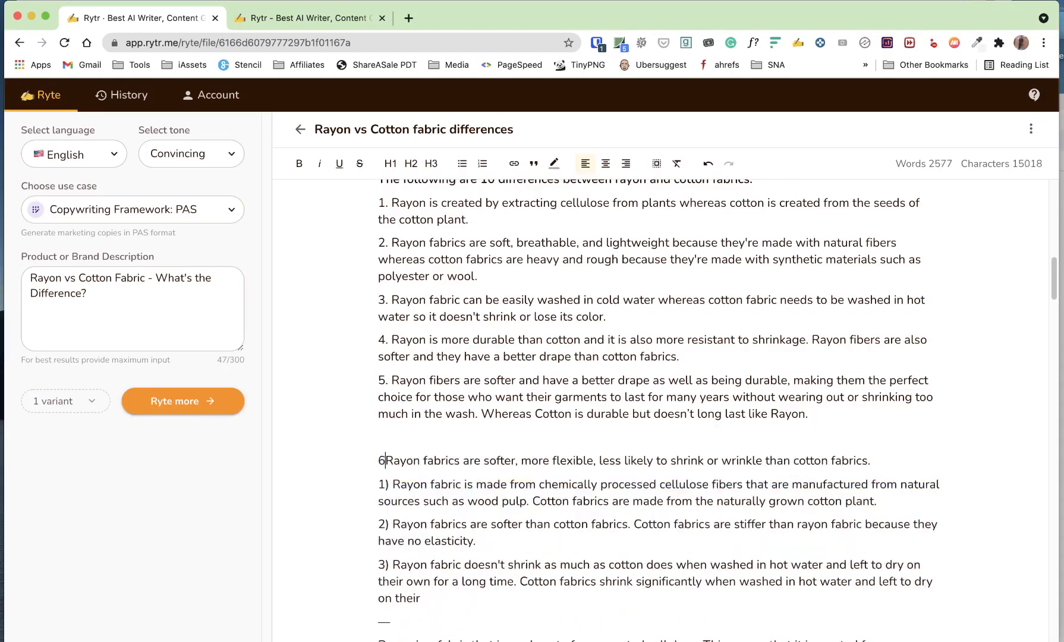
pyautogui.write('6')
pyautogui.press('BackSpace')
pyautogui.write('.')
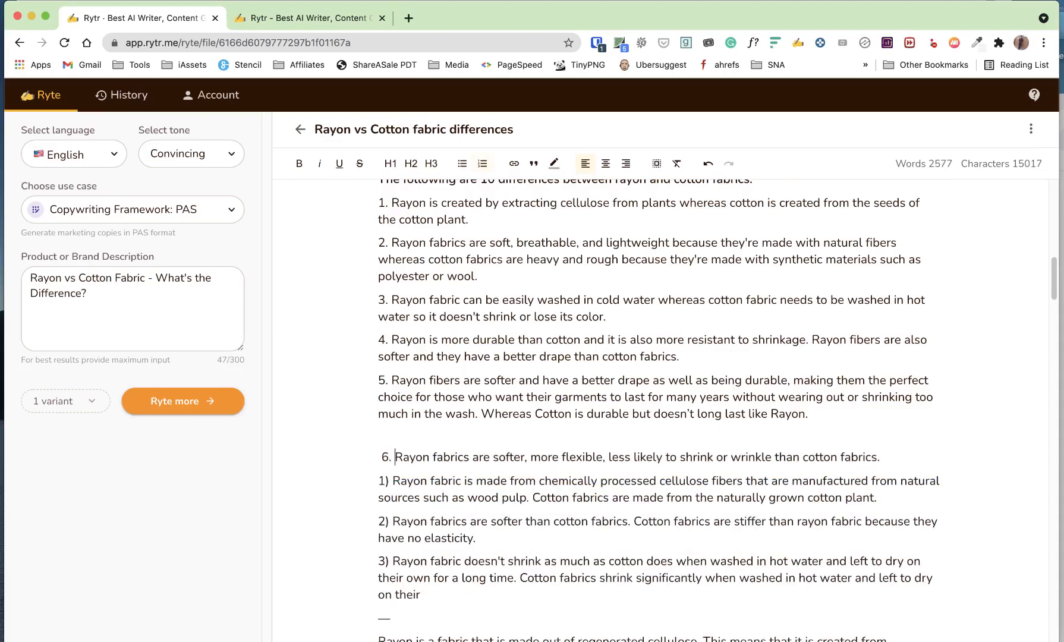
pyautogui.press('BackSpace')
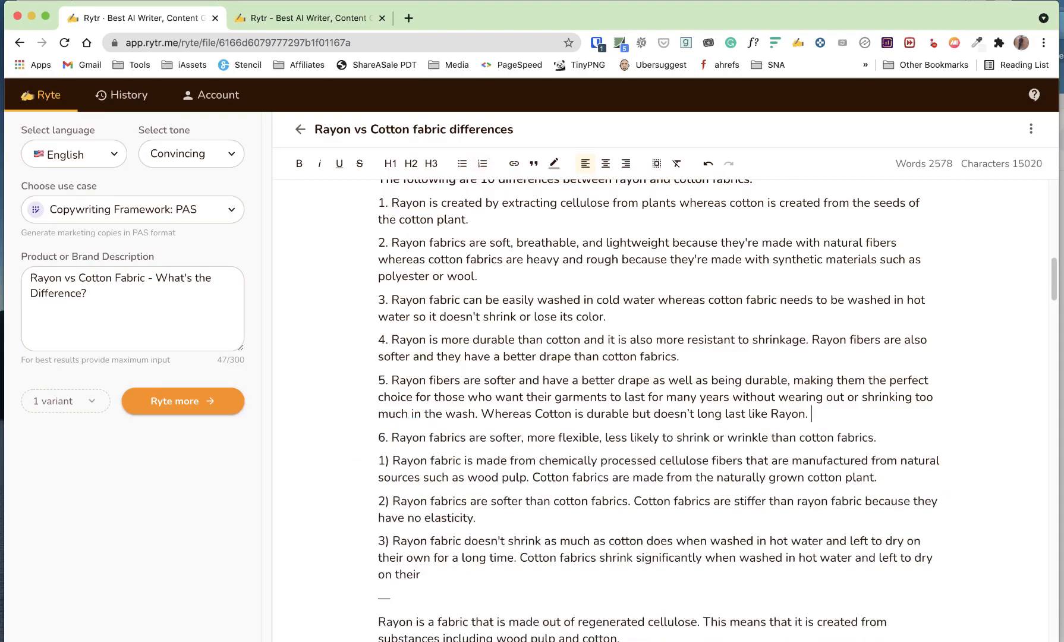
# Step: Move the text of the leftover item 1), "Rayon fabric is made from chemically processed cellulose fibers", to the end of difference 1
pyautogui.scroll(-2, 440, 435)
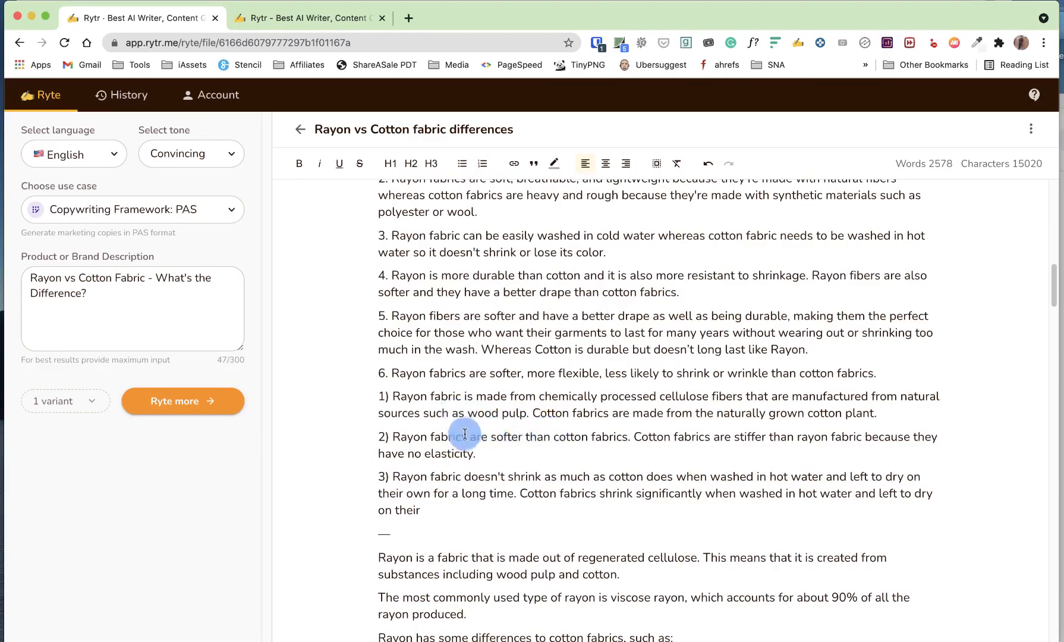
pyautogui.scroll(3, 496, 435)
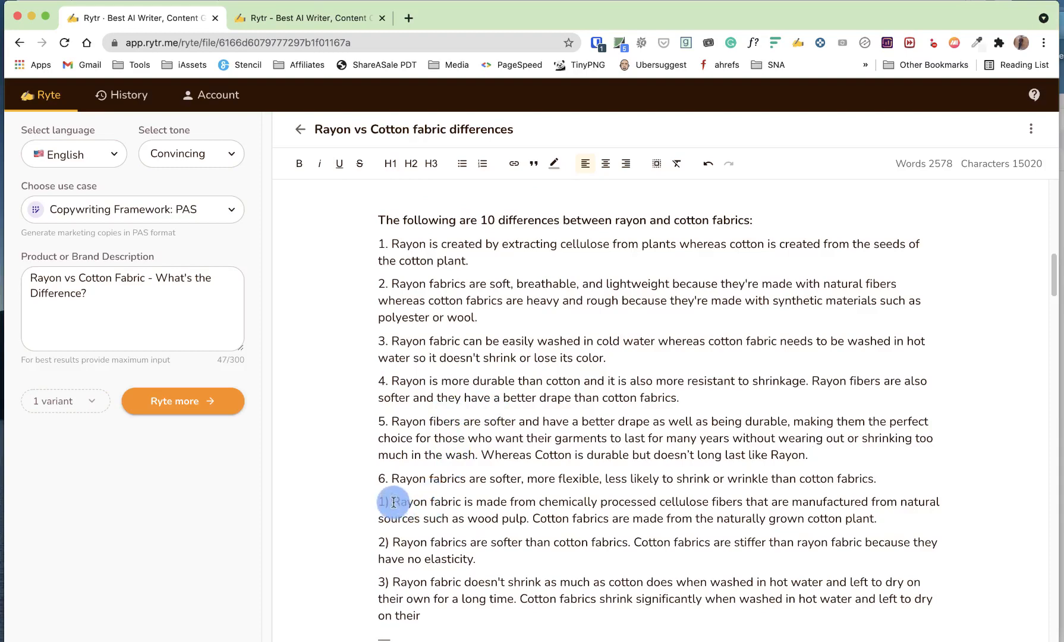
pyautogui.moveTo(394, 502); pyautogui.dragTo(882, 518)
pyautogui.press('BackSpace')
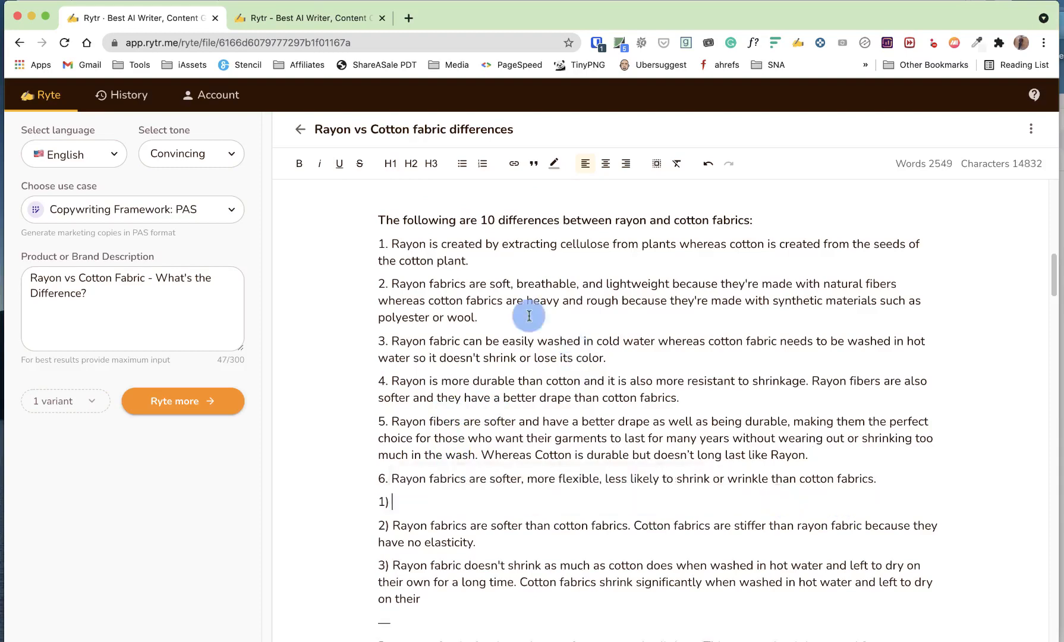
pyautogui.click(502, 259)
pyautogui.write('Rayon fabric is made from chemically processed cellulose fibers that are manufactured from natural sources such as wood pulp. Cotton fabrics are made from the natural growing cotton plant.')
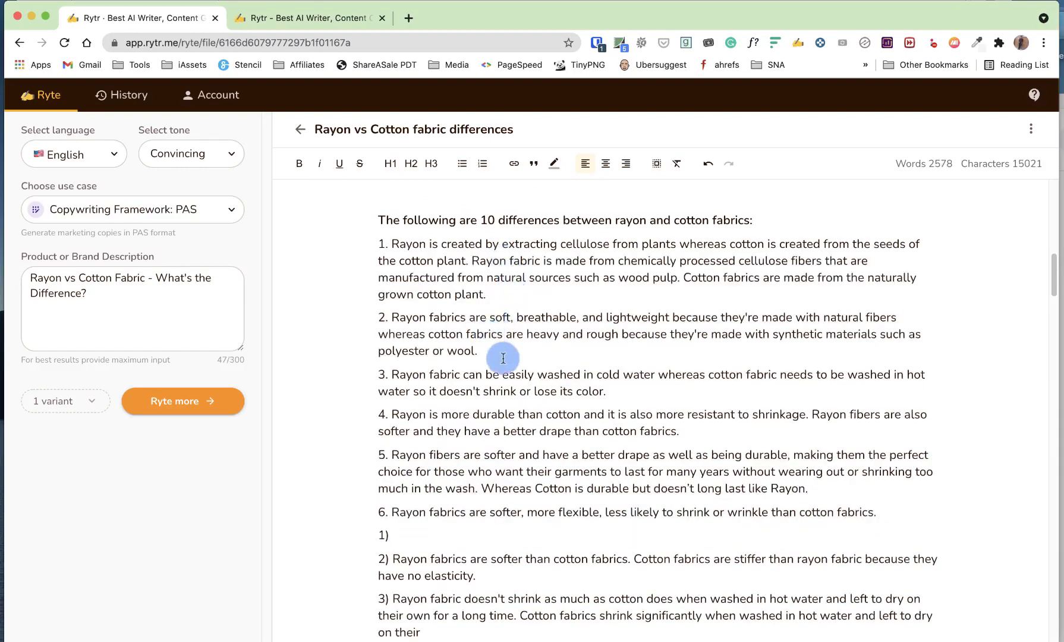
# Step: Replace the empty 1) and the sentence "2) Rayon fabrics are softer than cotton fabrics." with the number 7 before "Cotton fabrics are stiffer"
pyautogui.scroll(-3, 503, 358)
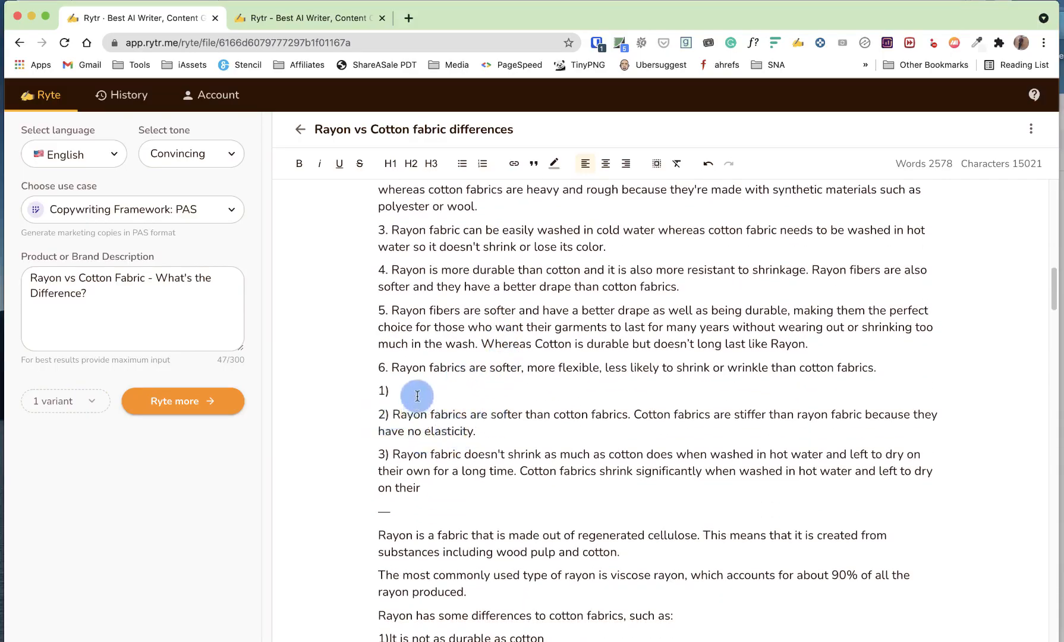
pyautogui.moveTo(386, 408); pyautogui.dragTo(381, 393)
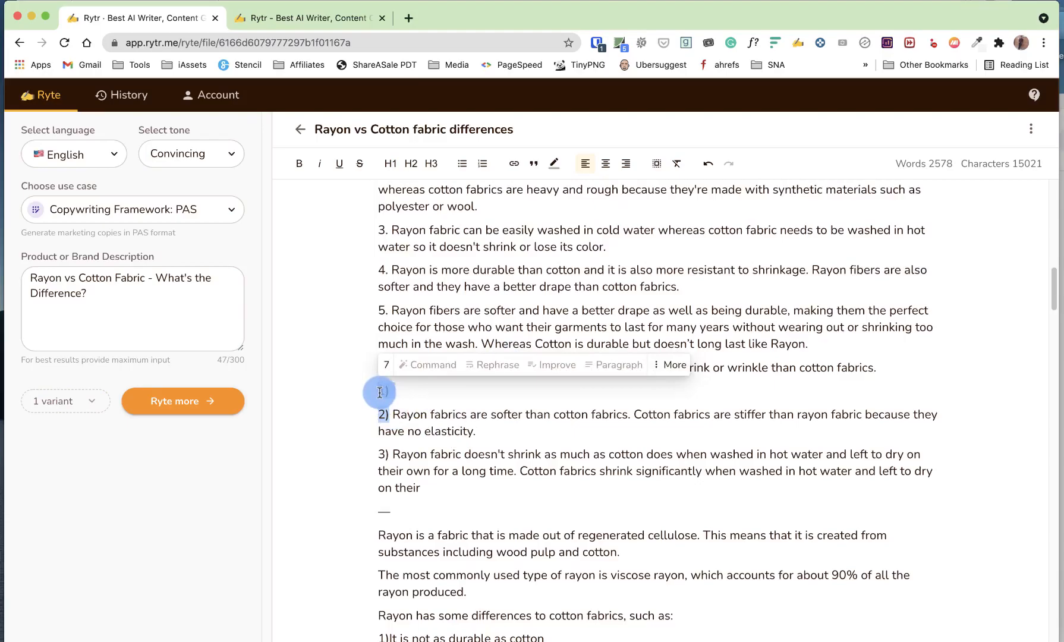
pyautogui.scroll(4, 430, 426)
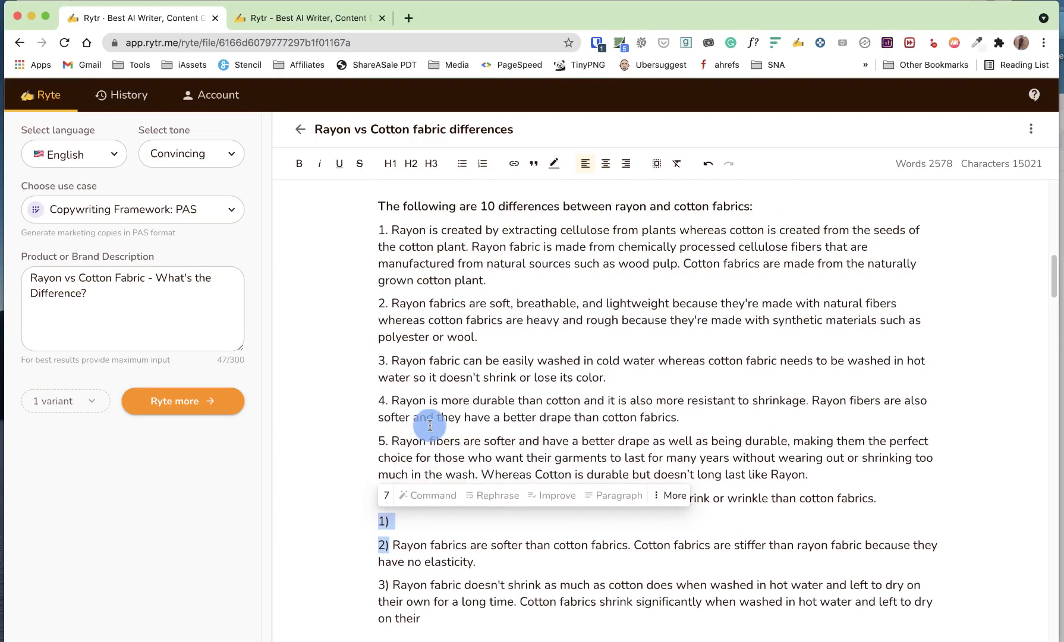
pyautogui.scroll(-2, 430, 426)
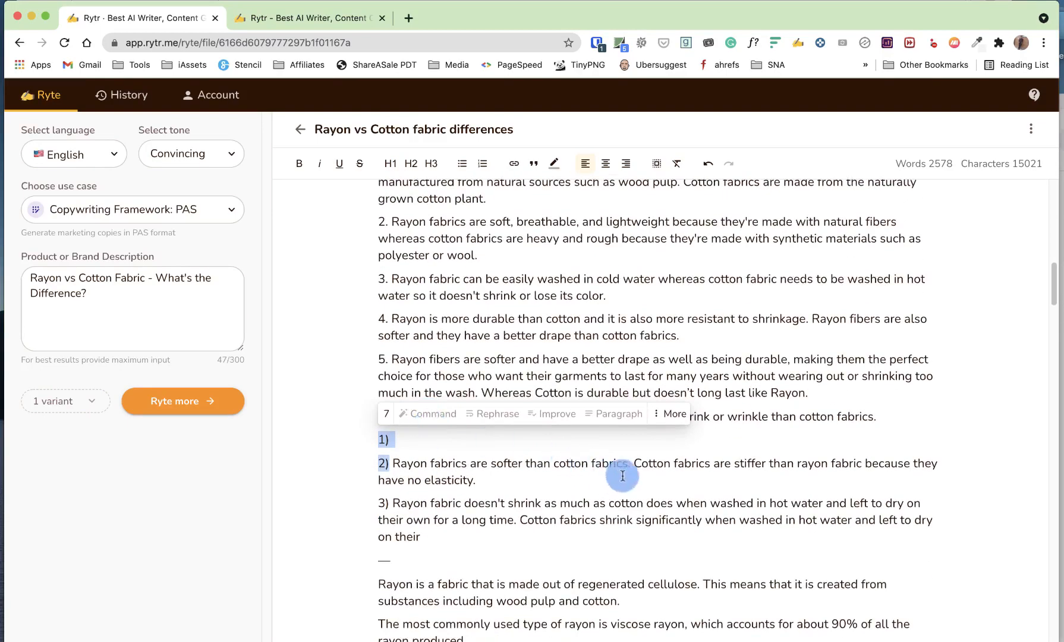
pyautogui.moveTo(632, 461); pyautogui.dragTo(372, 441)
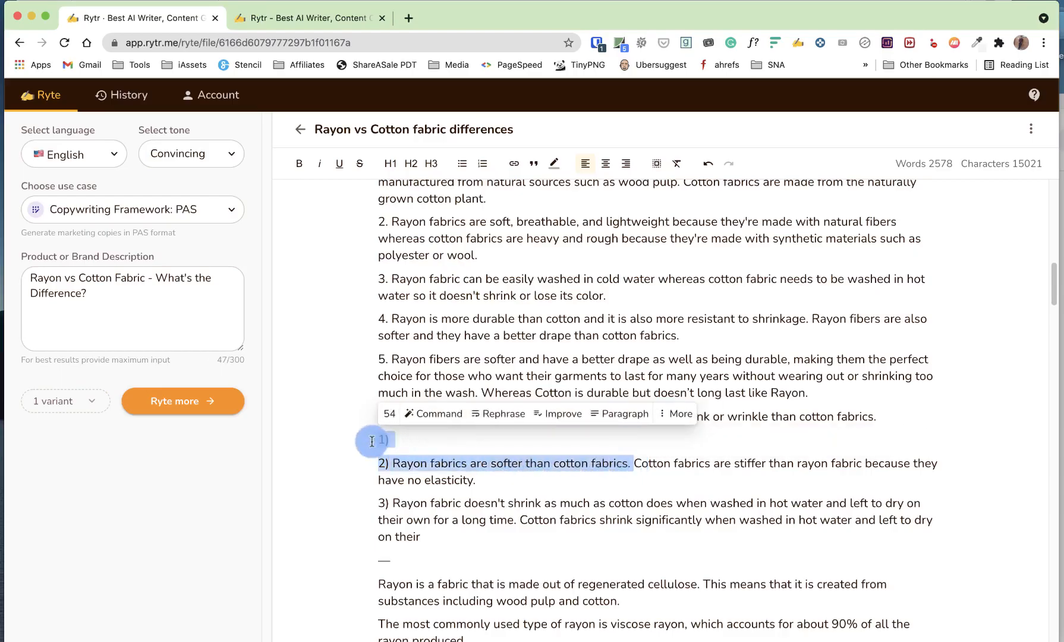
pyautogui.press('BackSpace')
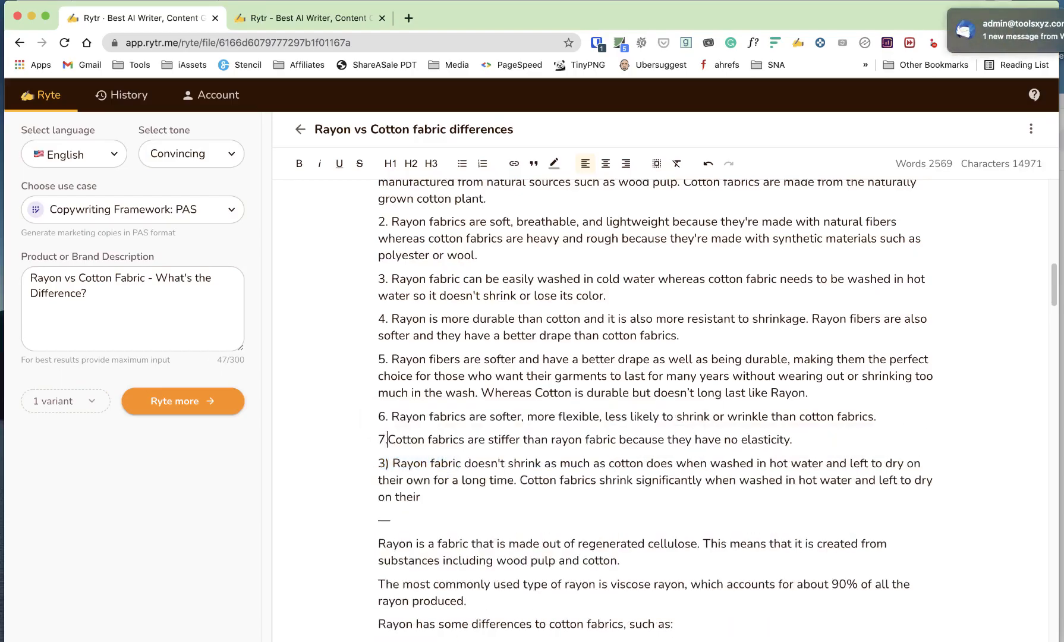
pyautogui.press('BackSpace')
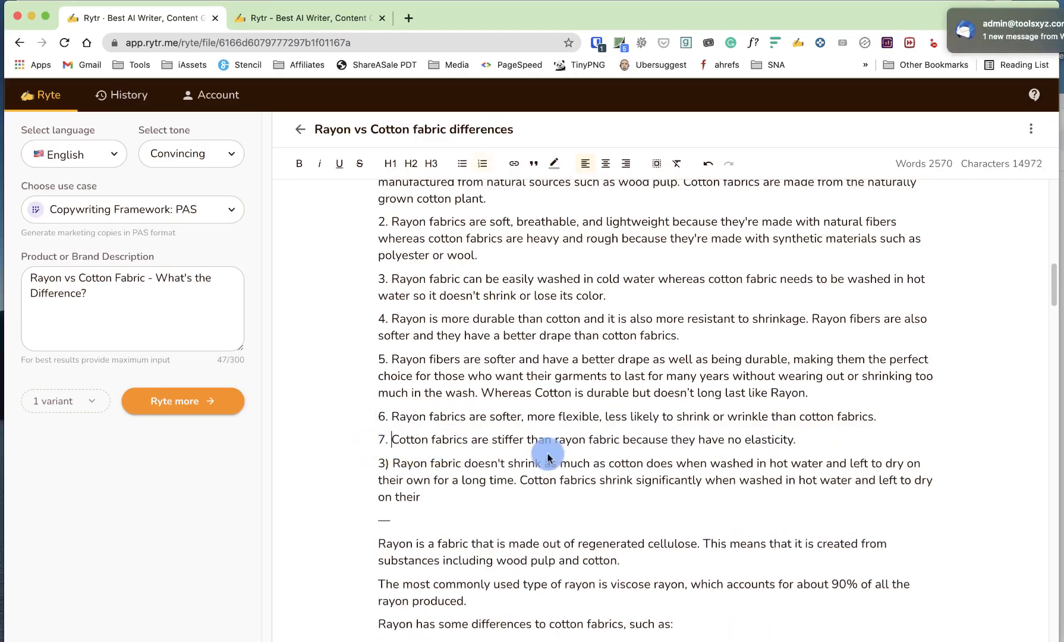
# Step: Complete the cut-off sentence "Cotton fabrics shrink significantly" in the leftover item 3) with the AI Append command
pyautogui.scroll(-3, 548, 458)
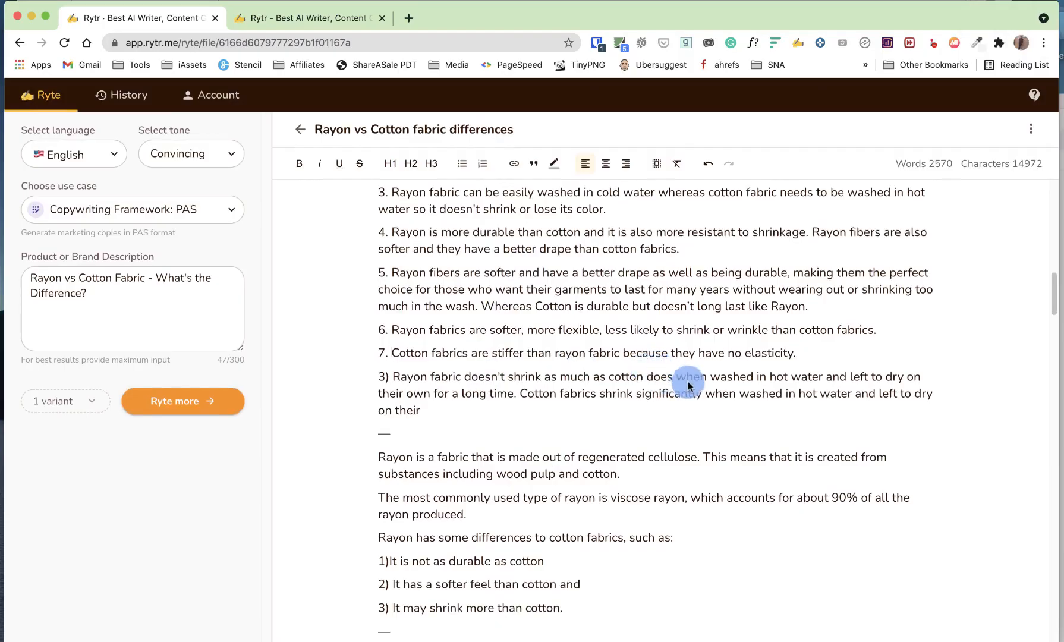
pyautogui.scroll(1, 689, 385)
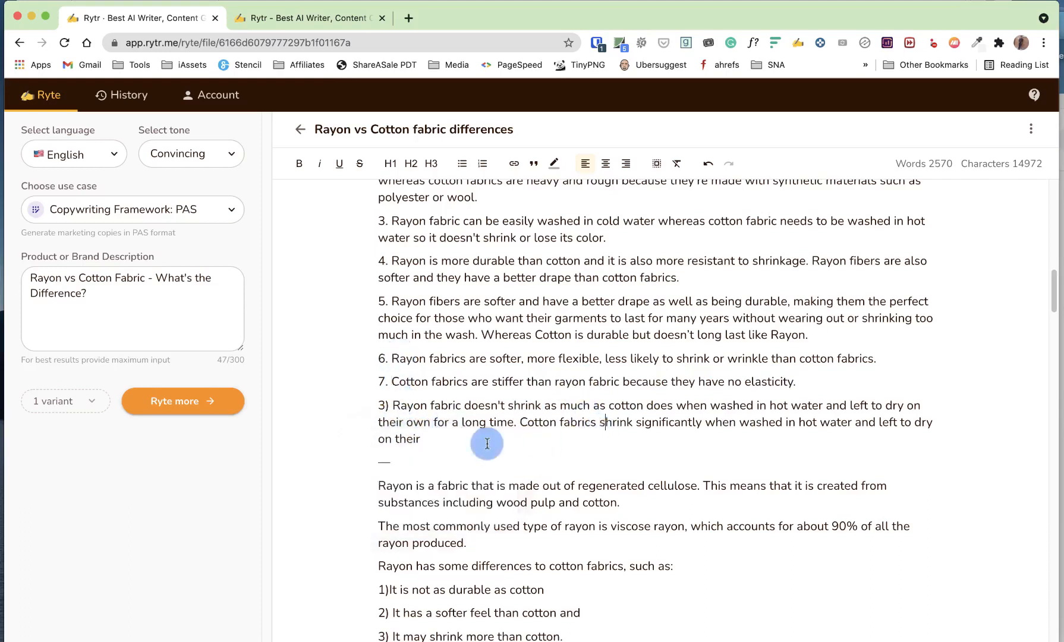
pyautogui.moveTo(487, 439); pyautogui.dragTo(518, 422)
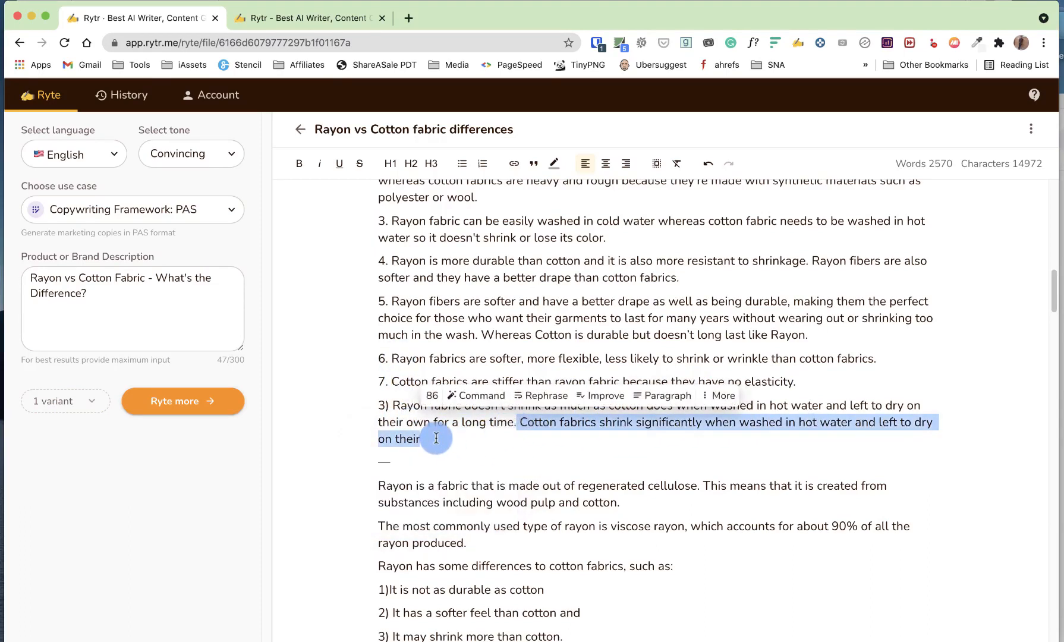
pyautogui.click(716, 395)
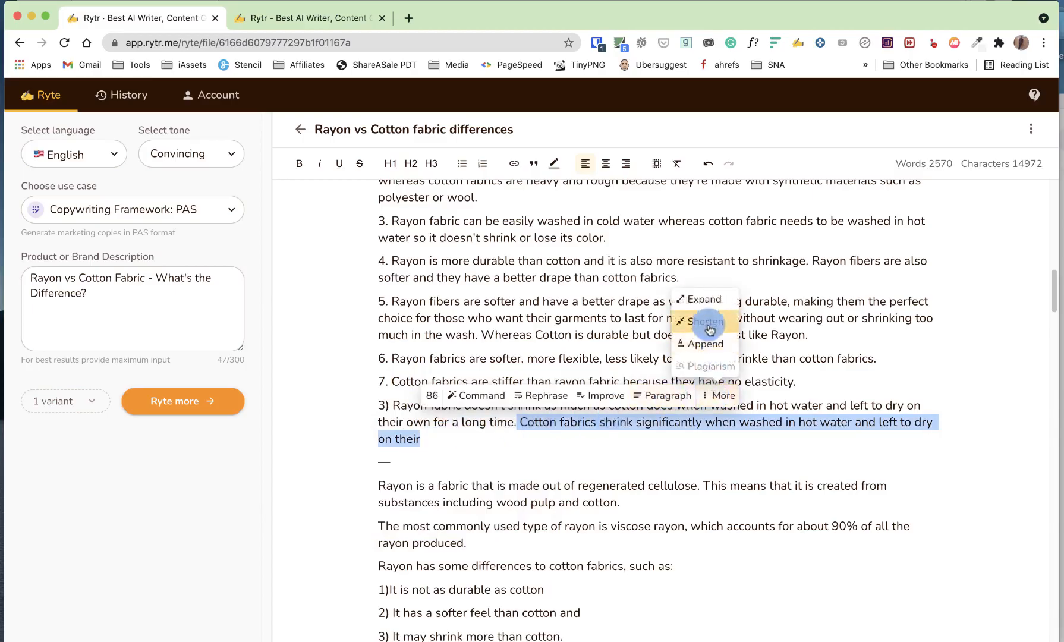
pyautogui.click(707, 347)
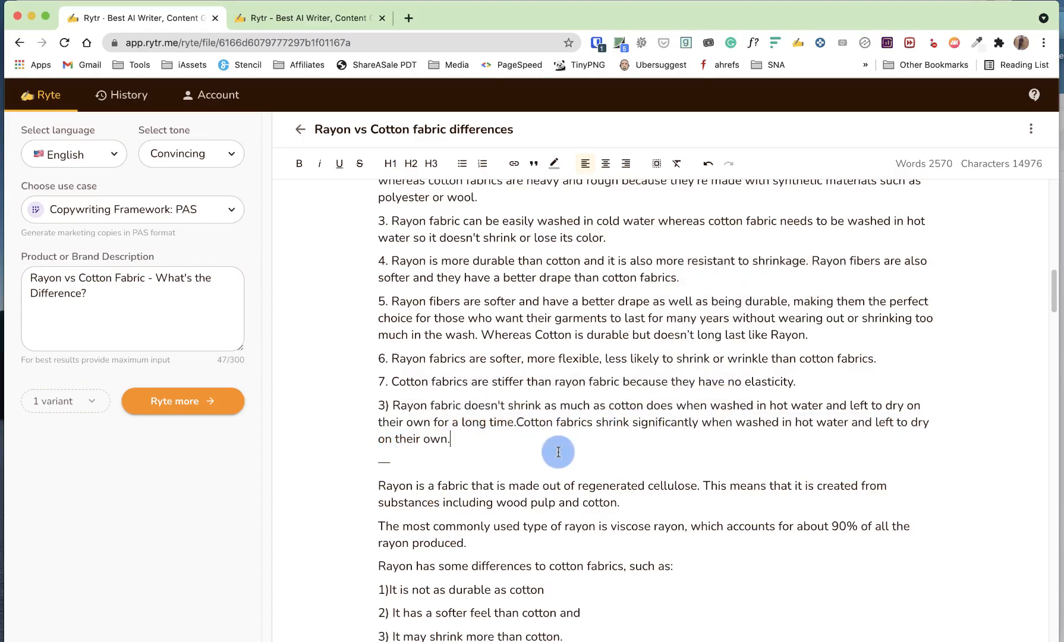
# Step: Move the text of the leftover item 3), "Rayon fabric doesn't shrink as much as cotton", to the end of difference 6
pyautogui.moveTo(480, 440); pyautogui.dragTo(389, 408)
pyautogui.press('super+c')
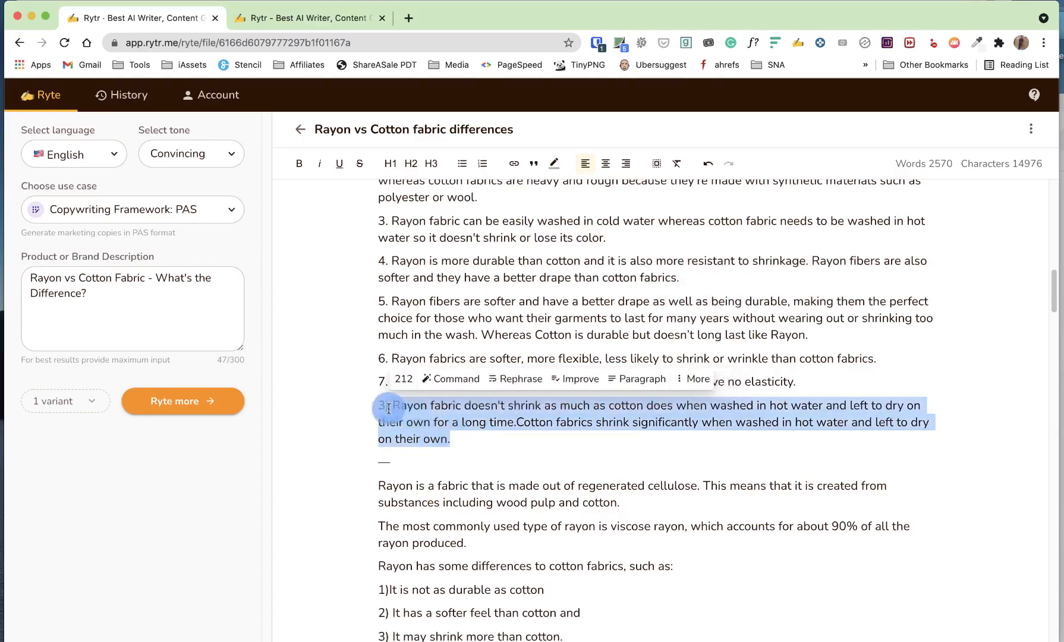
pyautogui.press('BackSpace')
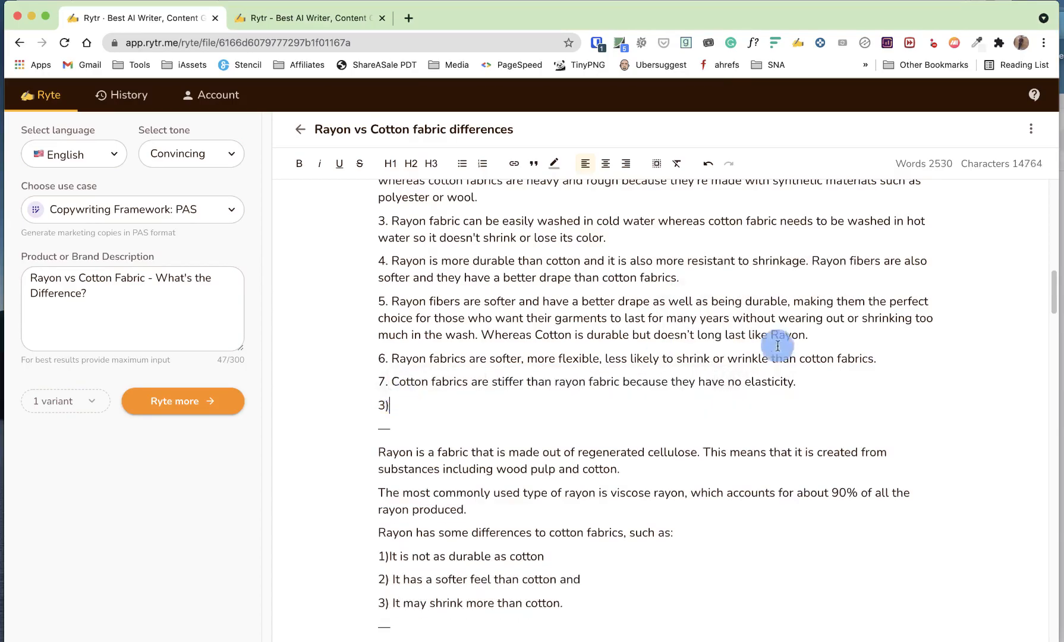
pyautogui.click(879, 359)
pyautogui.press('super+v')
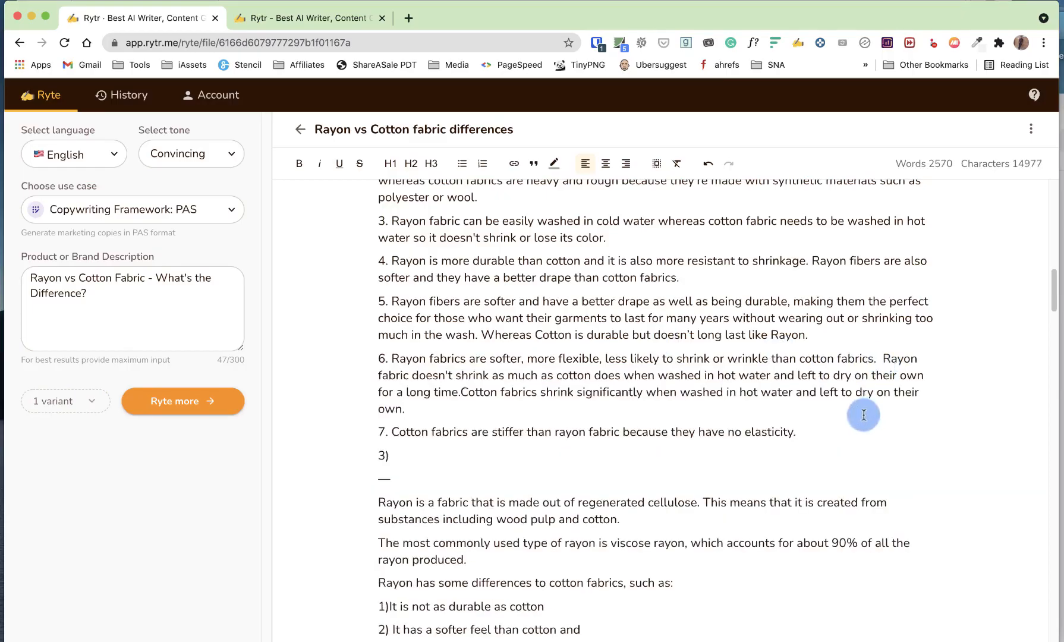
# Step: Move the paragraph starting "Rayon is a cellulosic fiber made from purified" to the end of difference 4
pyautogui.scroll(-2, 797, 416)
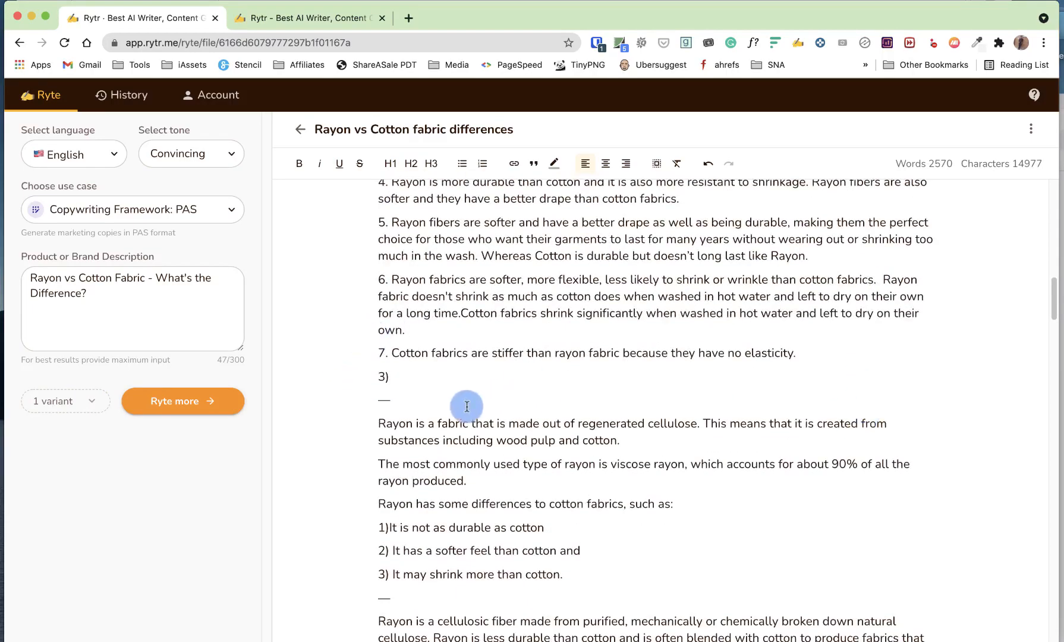
pyautogui.scroll(-2, 467, 406)
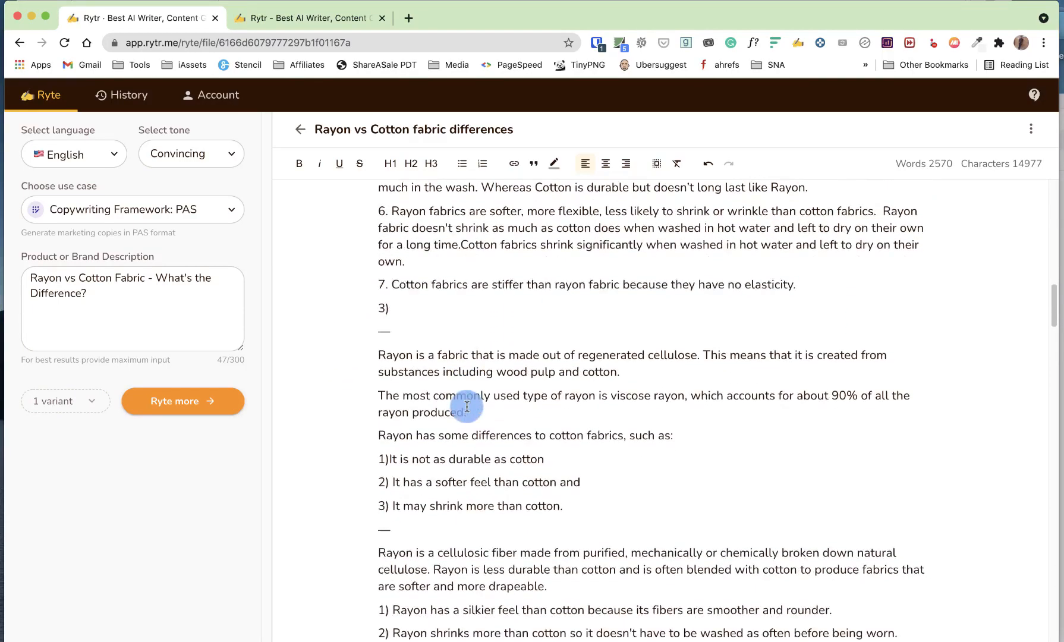
pyautogui.scroll(-3, 467, 416)
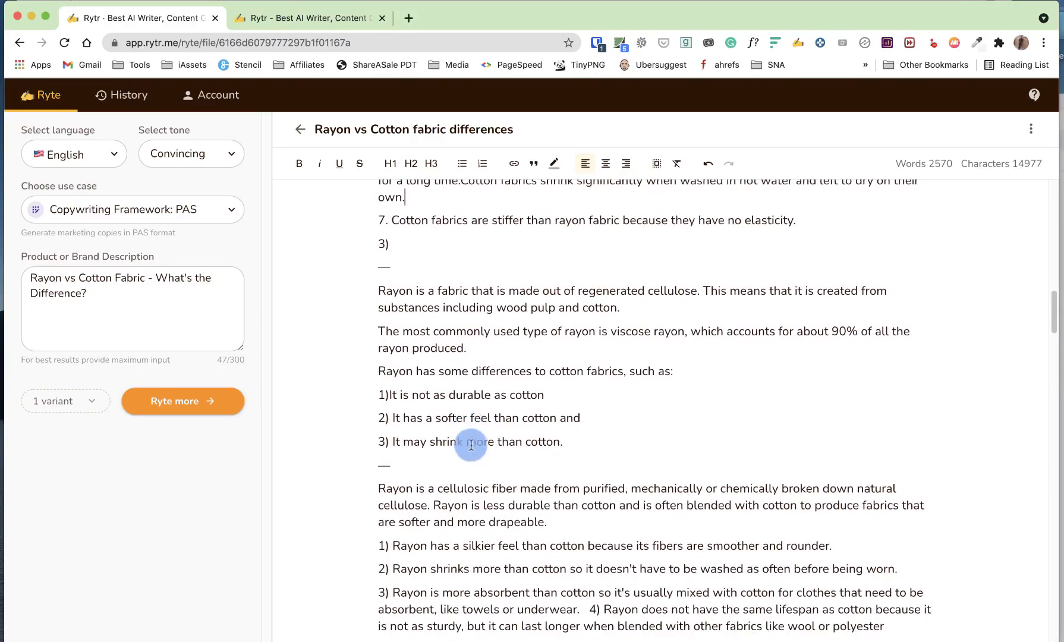
pyautogui.scroll(-1, 535, 459)
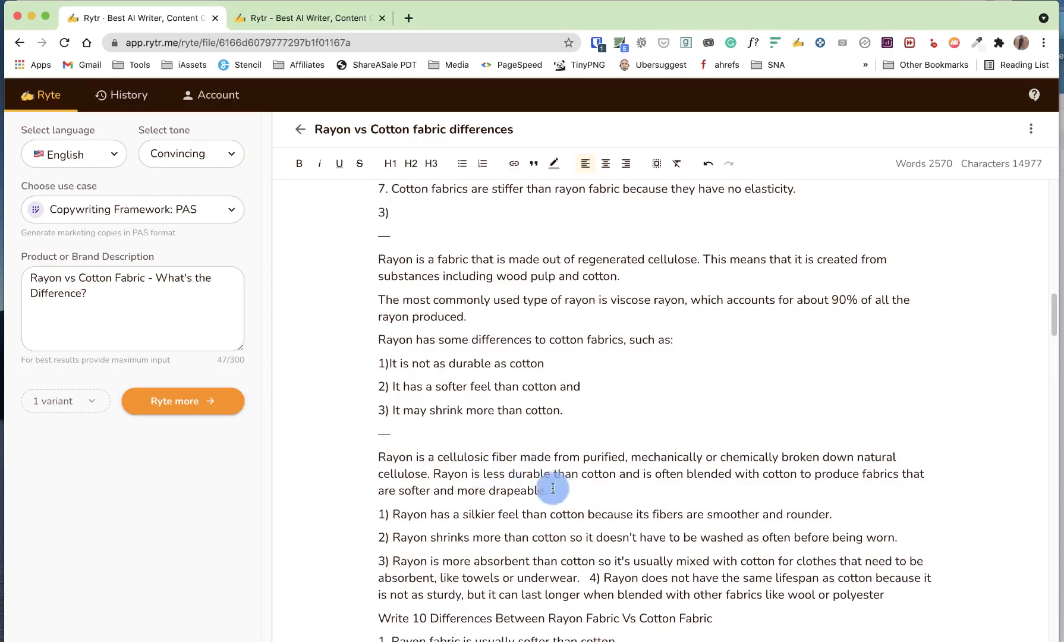
pyautogui.click(579, 494)
pyautogui.moveTo(579, 494); pyautogui.dragTo(372, 458)
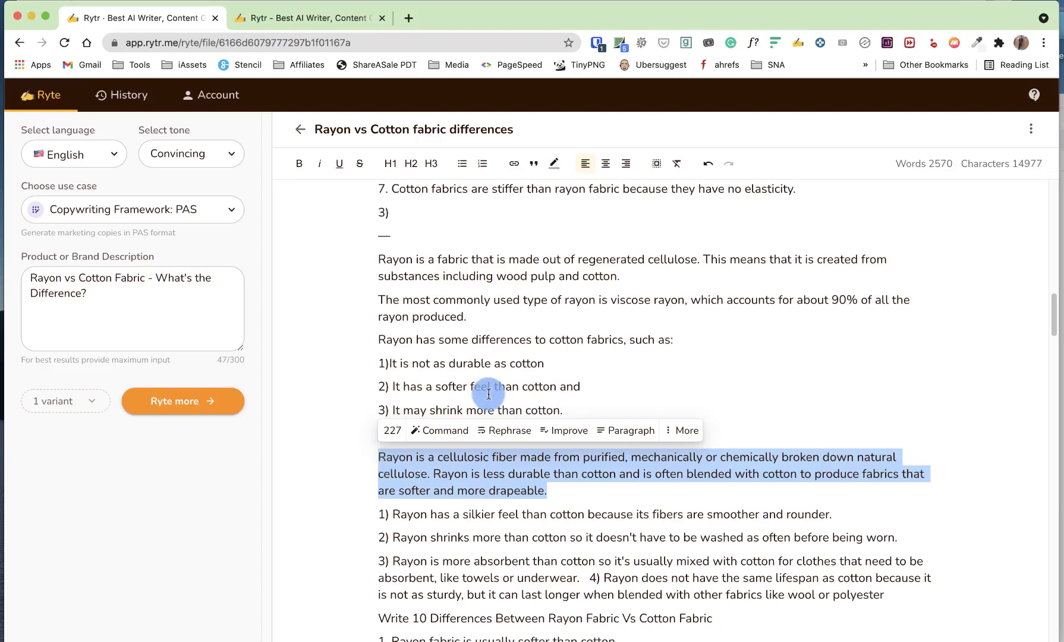
pyautogui.press('BackSpace')
pyautogui.scroll(8, 476, 380)
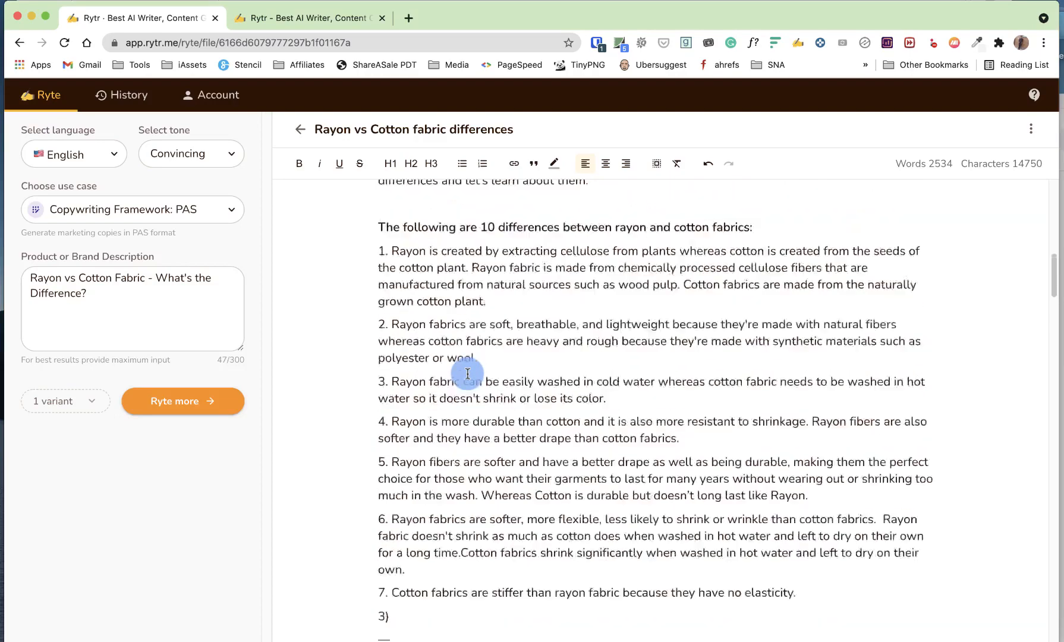
pyautogui.scroll(-3, 559, 347)
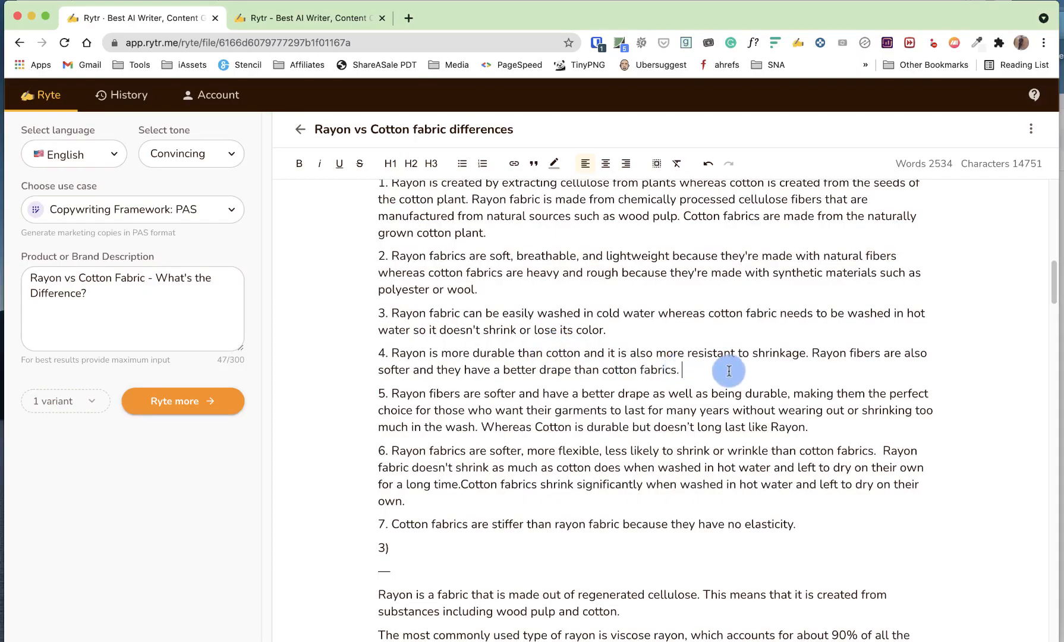
pyautogui.write('Rayon is a cellulosic fiber made from purified, chemically or mechanically broken down natural cellulose. Rayon is less durable than cotton and is often blended with cotton to produce fabrics that are softer and more dependable.')
# Step: Delete the leftover text after difference 7, from the empty 3) through "2) Rayon shrinks more than cotton", along with the blank line
pyautogui.scroll(-5, 713, 386)
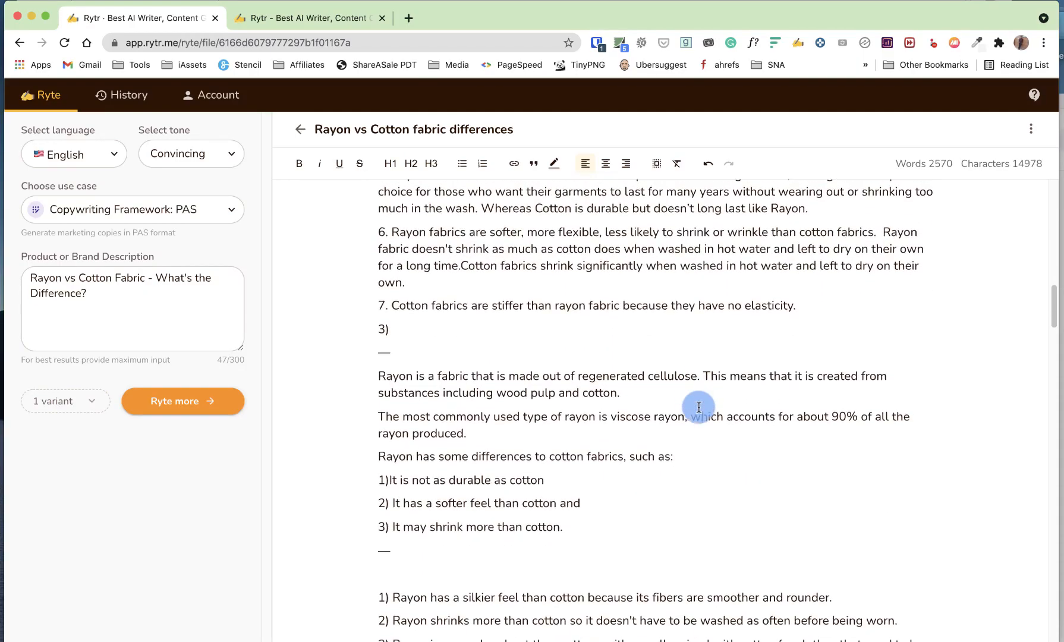
pyautogui.scroll(1, 503, 387)
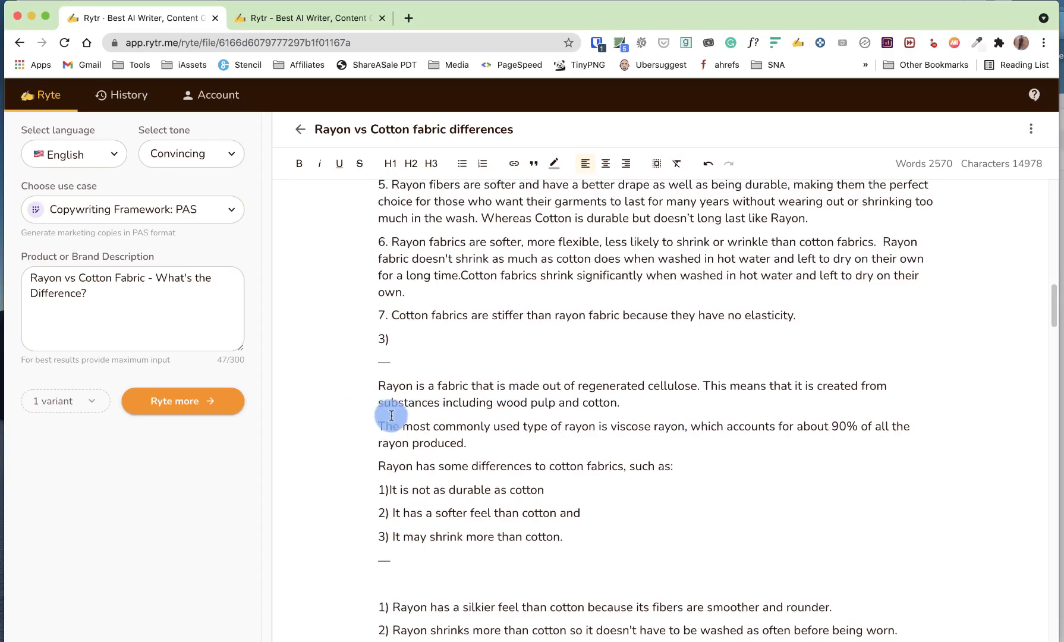
pyautogui.scroll(-4, 380, 413)
pyautogui.scroll(-1, 392, 415)
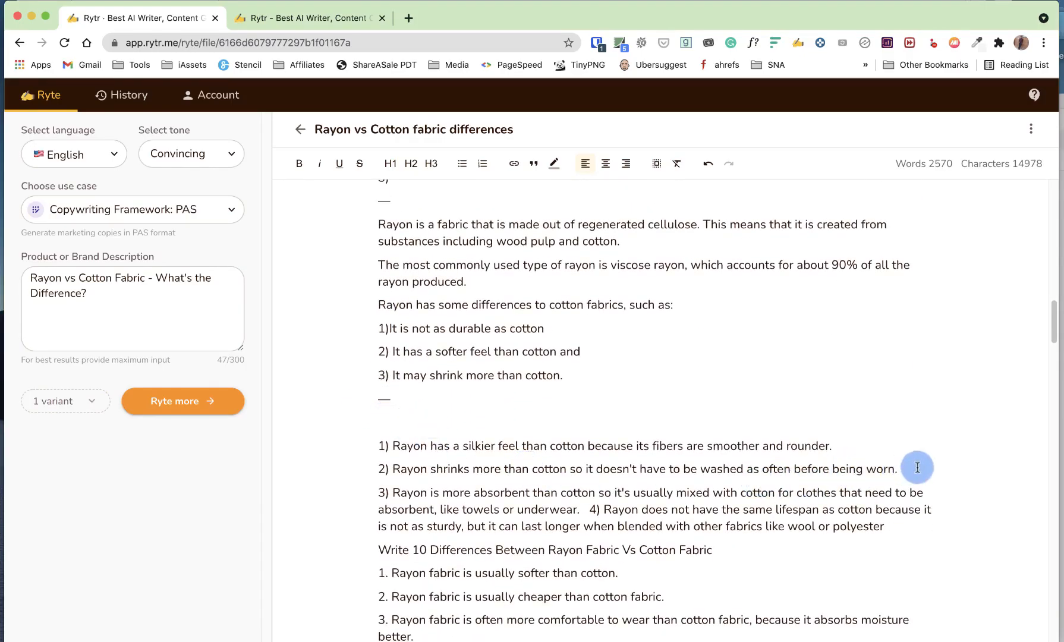
pyautogui.moveTo(916, 470); pyautogui.dragTo(366, 344)
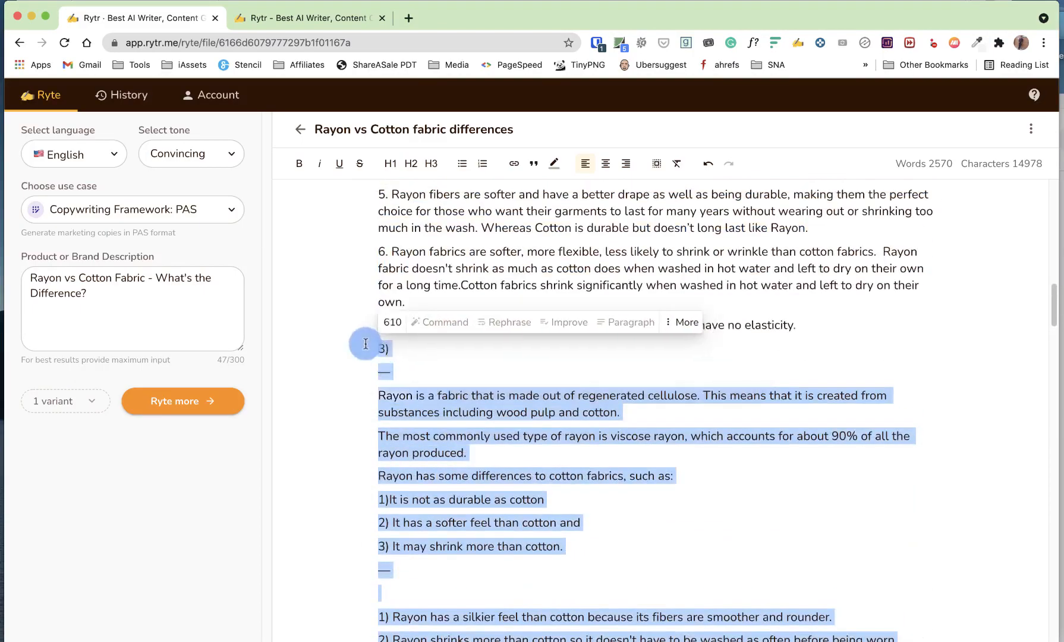
pyautogui.press('BackSpace')
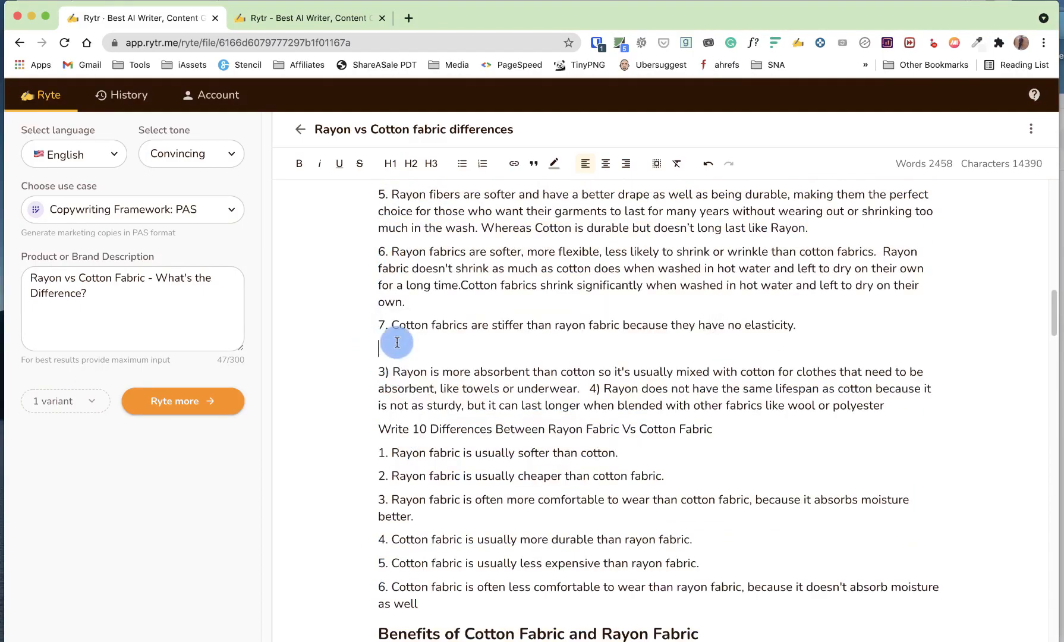
pyautogui.press('BackSpace')
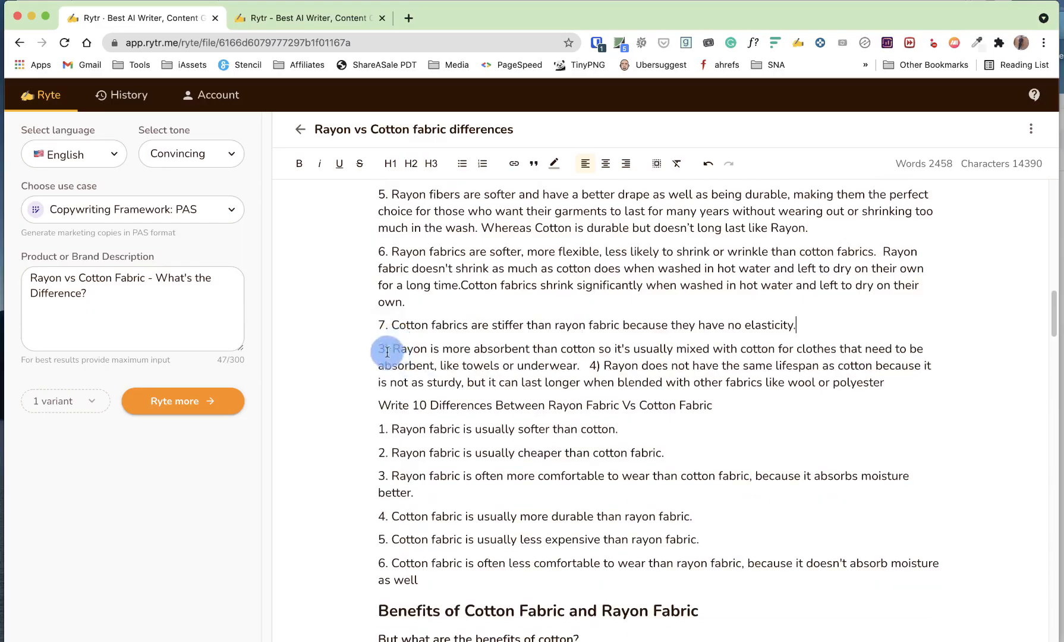
# Step: Renumber "Rayon is more absorbent than cotton" as 8 and split "Rayon does not have the same lifespan" into its own item 9
pyautogui.moveTo(390, 348); pyautogui.dragTo(379, 349)
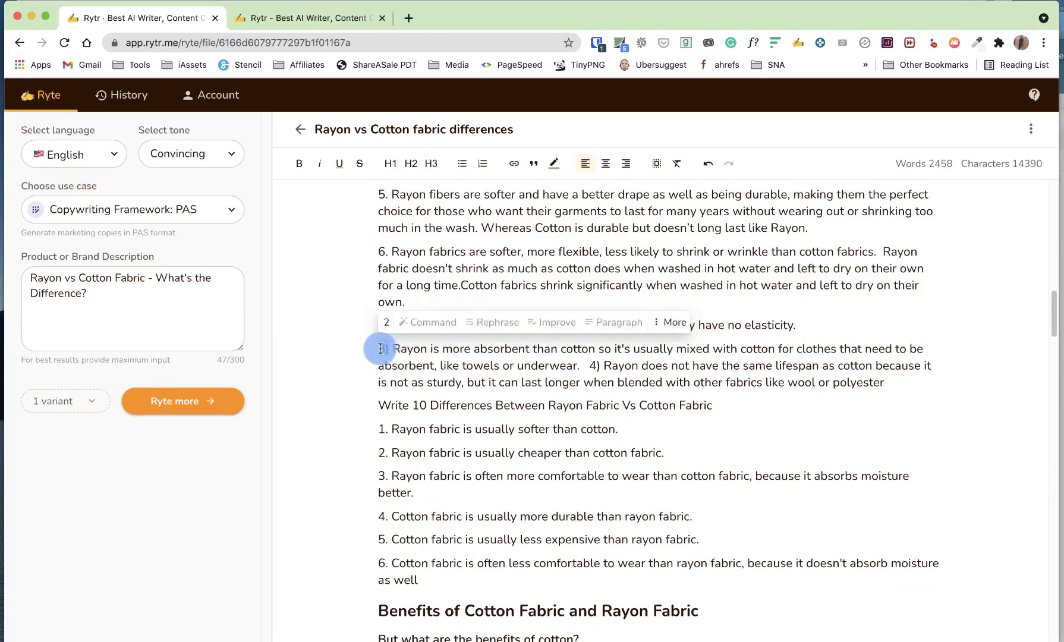
pyautogui.write('8.')
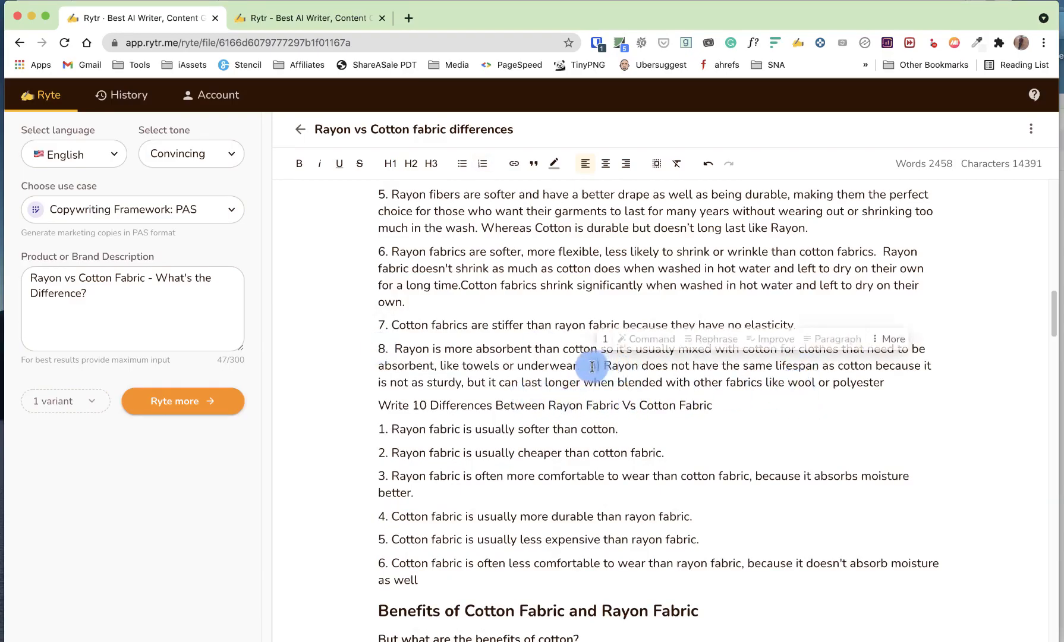
pyautogui.press('Return')
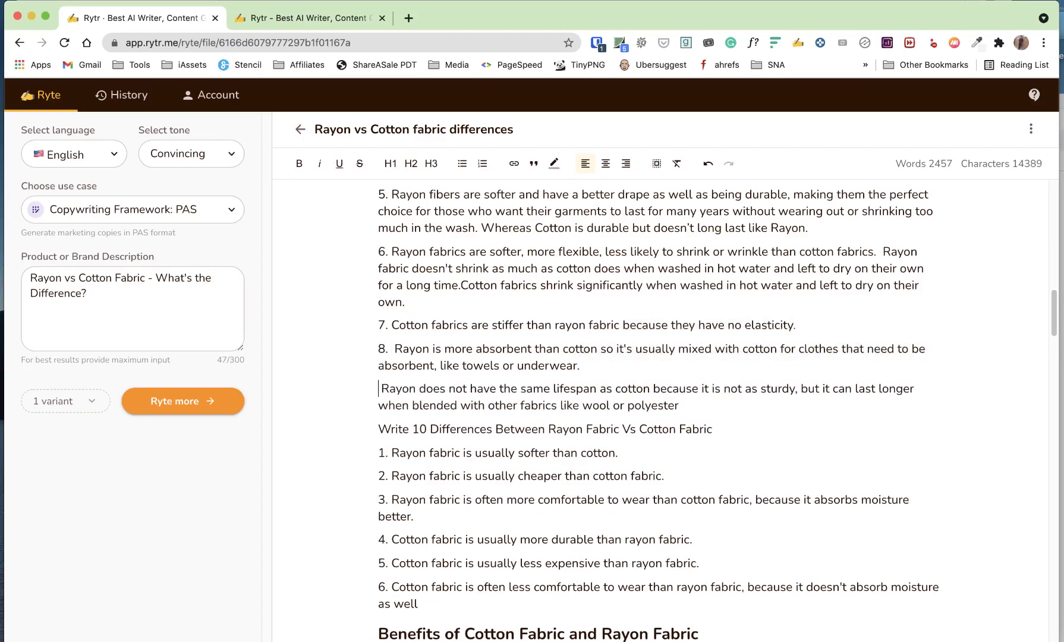
pyautogui.write('9.')
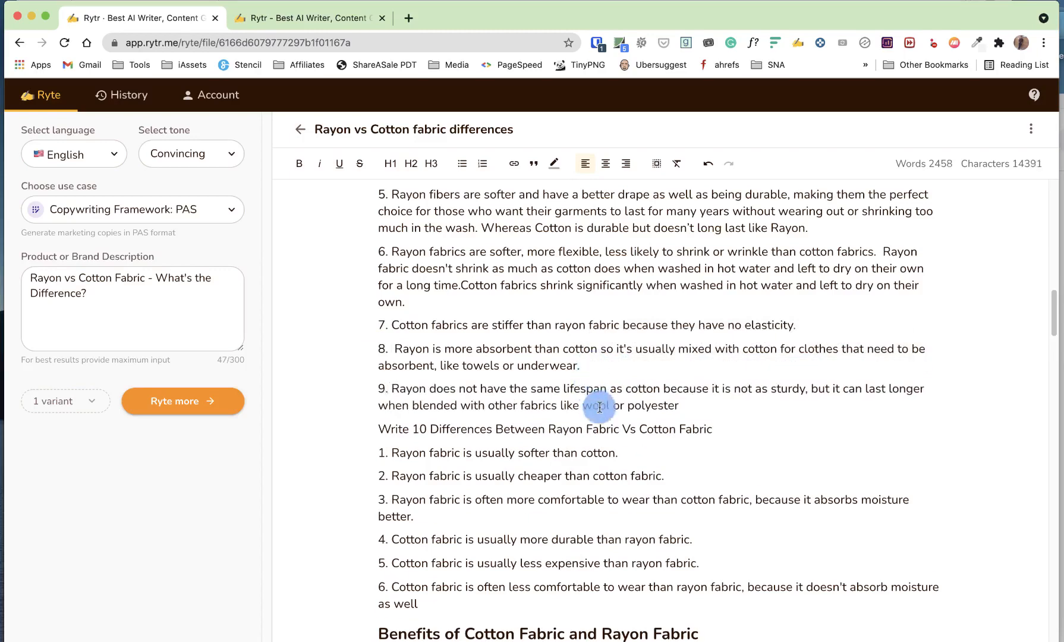
# Step: Replace the line "Write 10 Differences" and the item "Rayon fabric is usually softer" so that "Rayon fabric is usually cheaper" becomes number 10
pyautogui.scroll(-2, 600, 408)
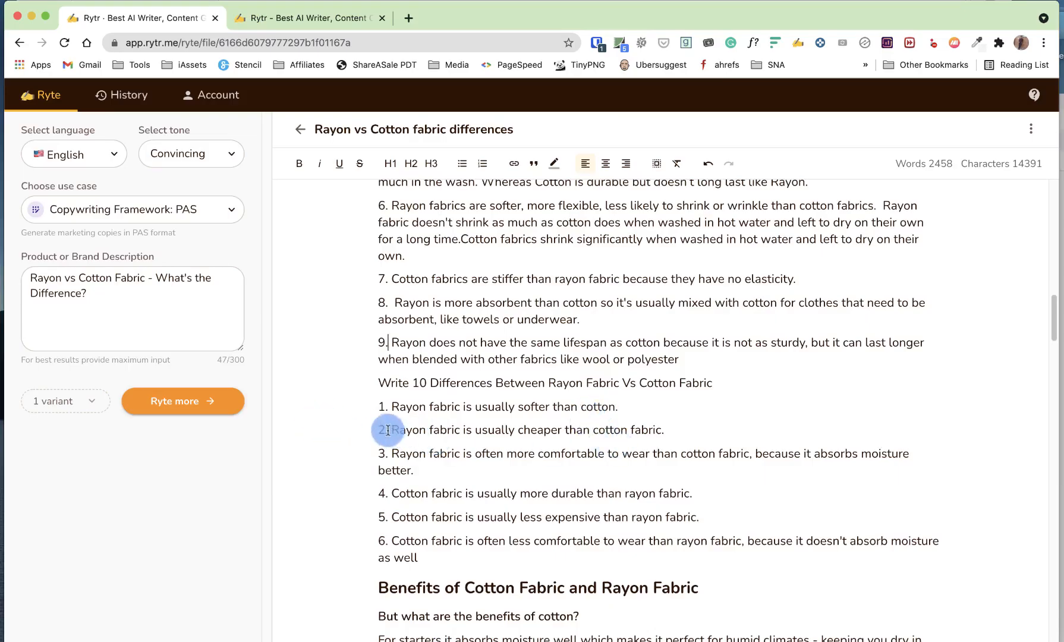
pyautogui.moveTo(384, 425); pyautogui.dragTo(378, 383)
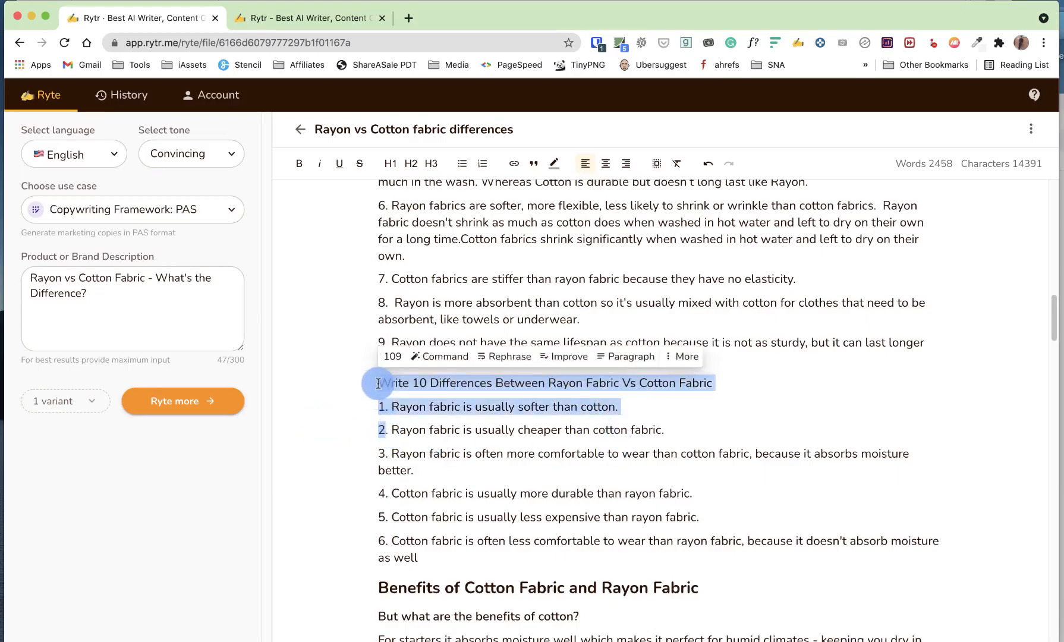
pyautogui.write('10')
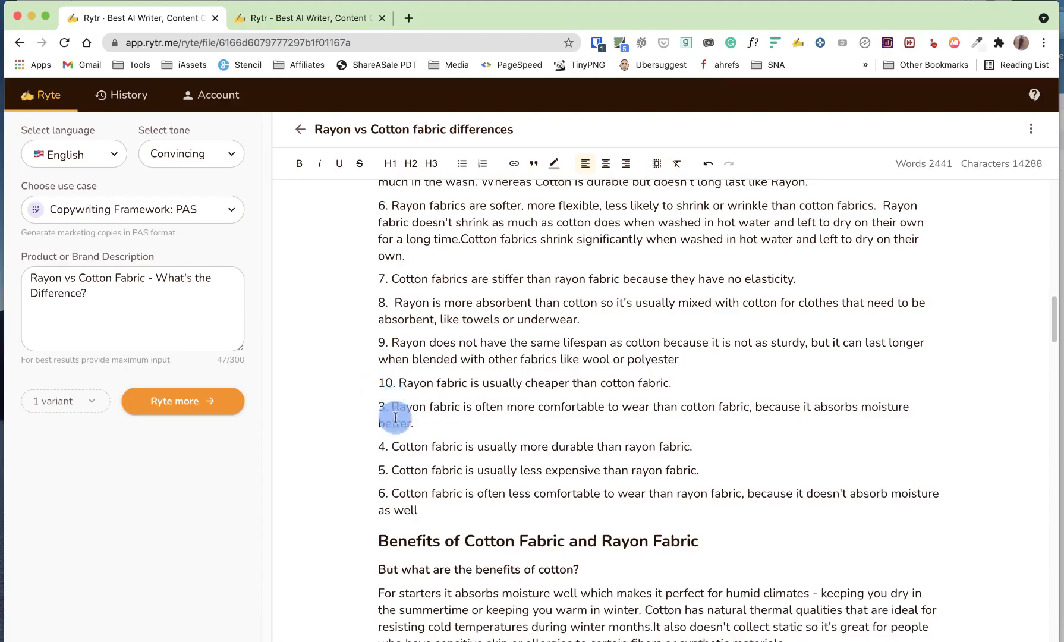
# Step: Review the differences list from its start and renumber "Rayon fabric is often more comfortable to wear" as 11
pyautogui.scroll(4, 475, 409)
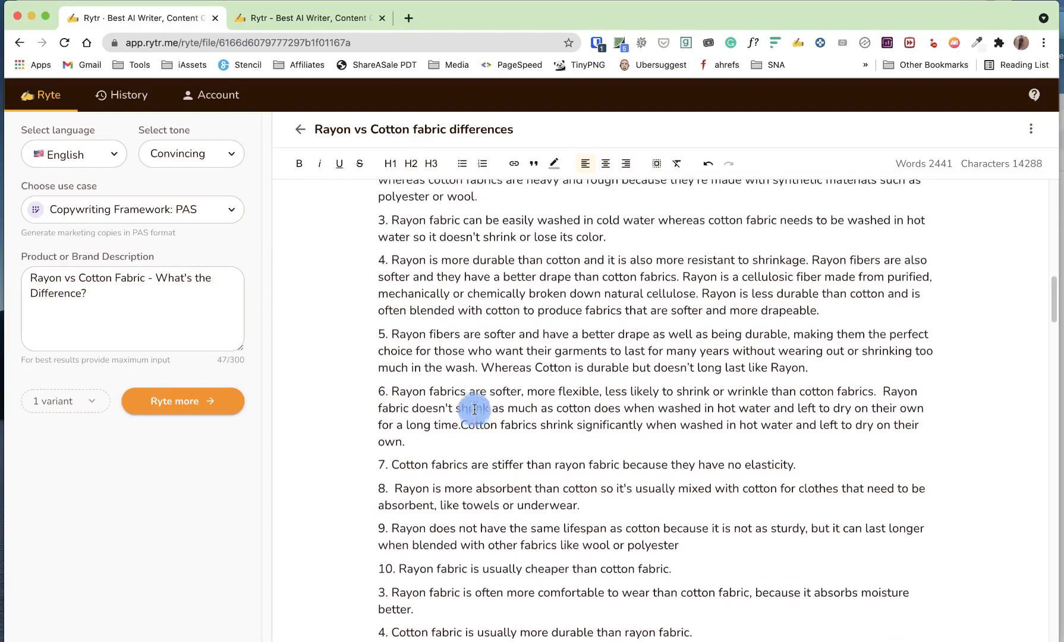
pyautogui.scroll(2, 475, 410)
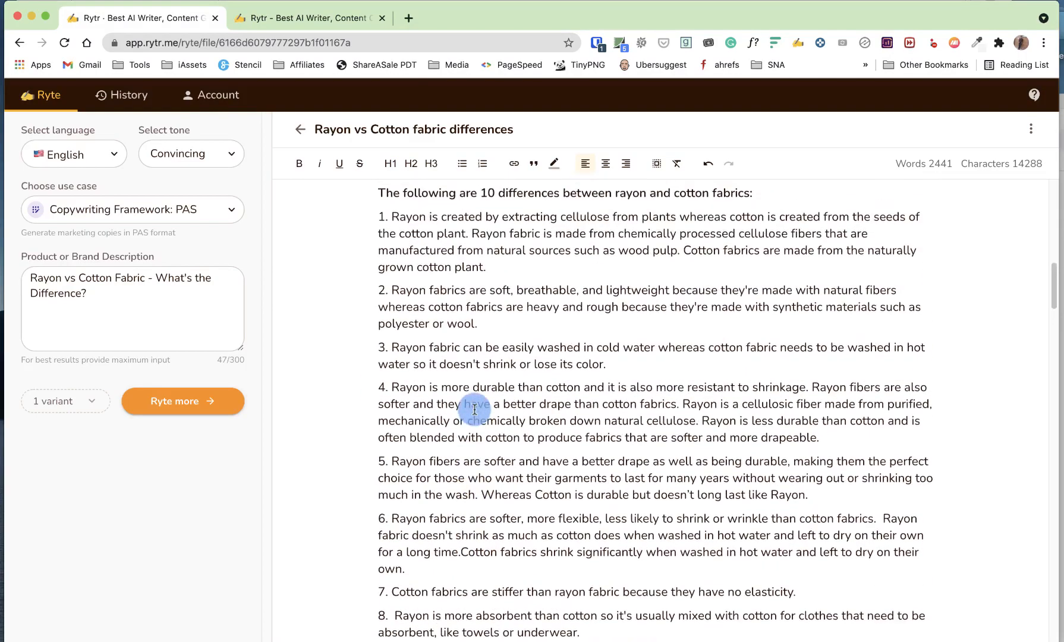
pyautogui.scroll(2, 475, 410)
pyautogui.scroll(-2, 475, 409)
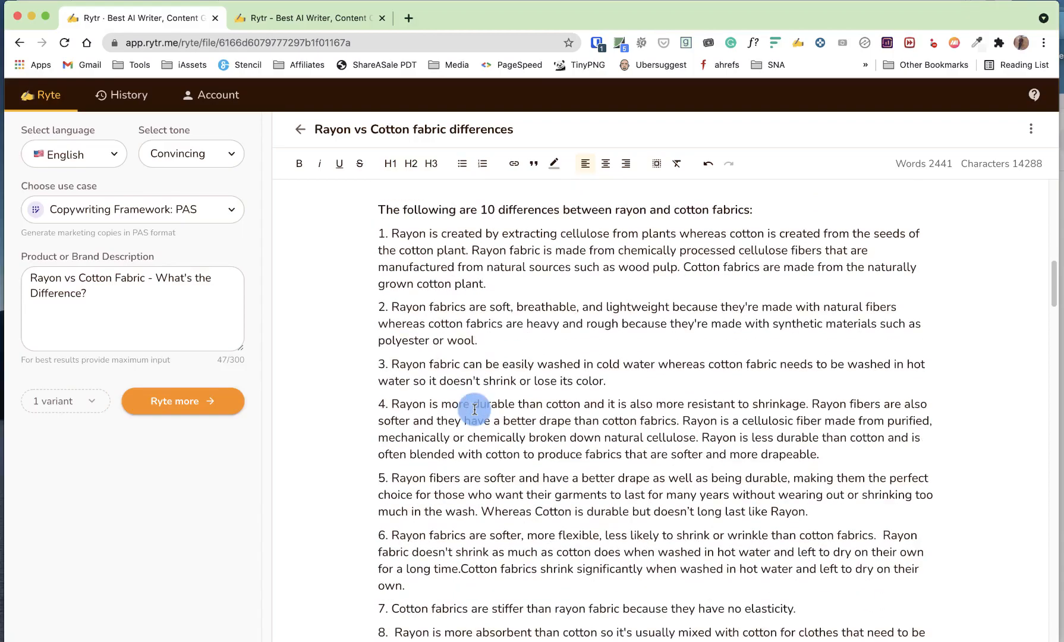
pyautogui.scroll(-4, 475, 409)
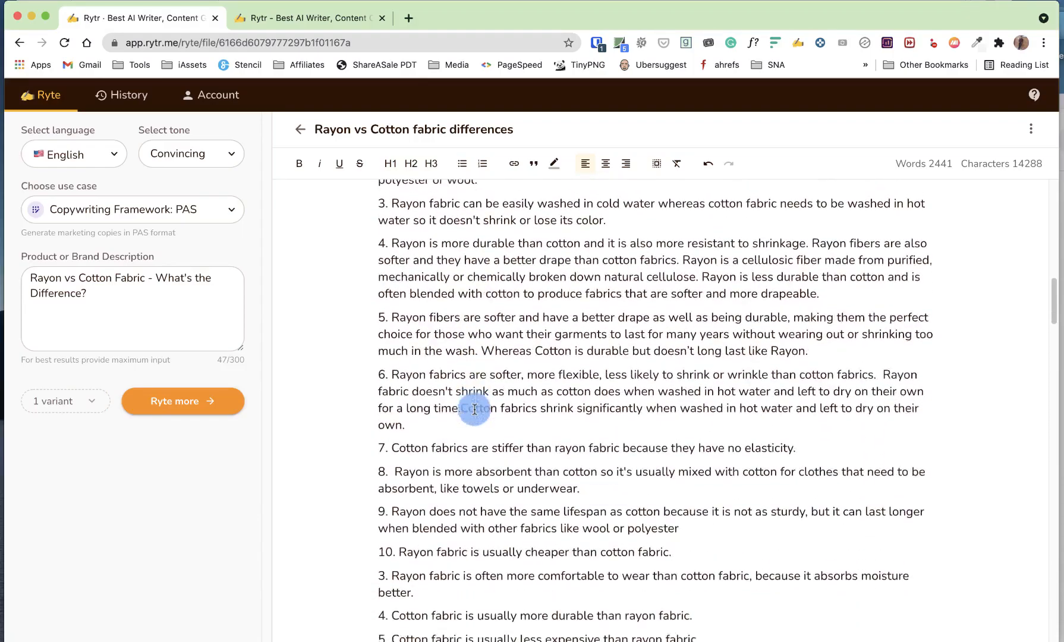
pyautogui.scroll(-1, 475, 409)
pyautogui.scroll(-3, 563, 418)
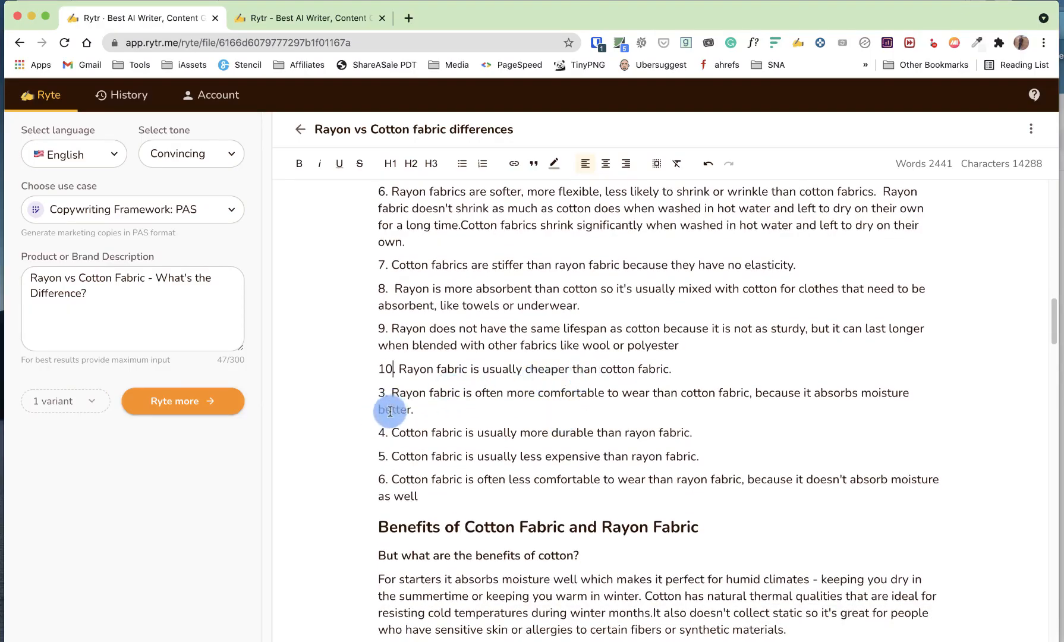
pyautogui.doubleClick(380, 393)
pyautogui.write('11')
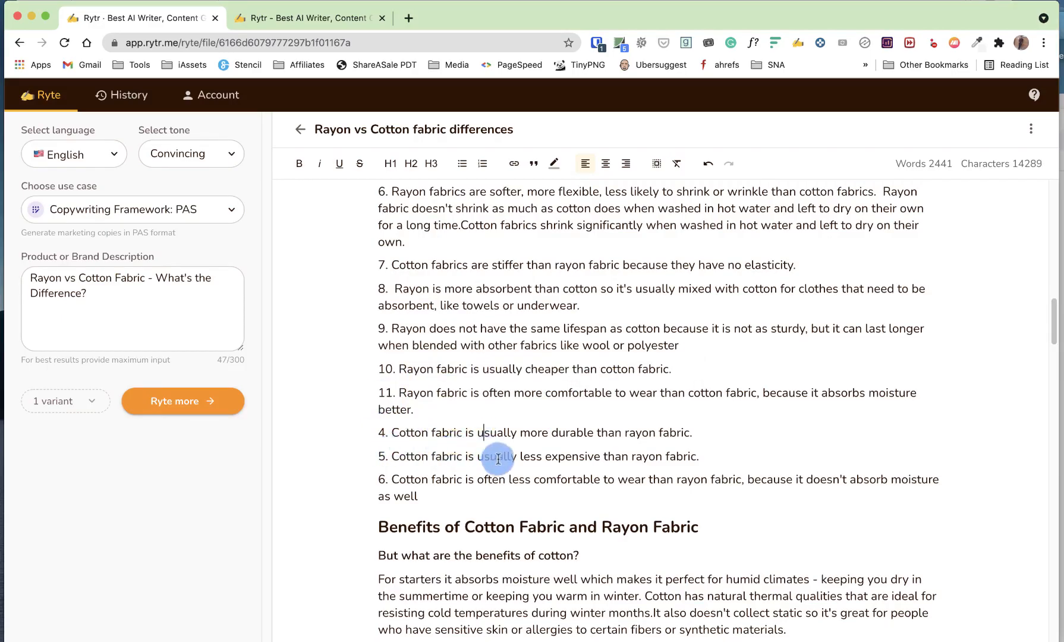
# Step: Delete the leftover items 4 to 6 about cotton fabric below difference 11
pyautogui.moveTo(707, 458); pyautogui.dragTo(380, 433)
pyautogui.moveTo(419, 496); pyautogui.dragTo(360, 438)
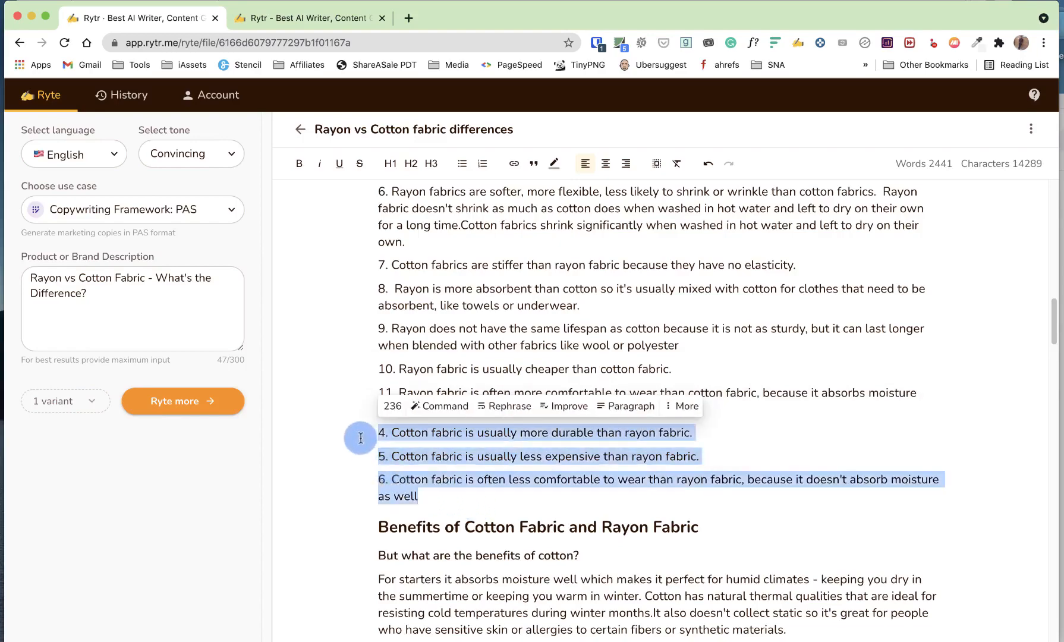
pyautogui.press('BackSpace')
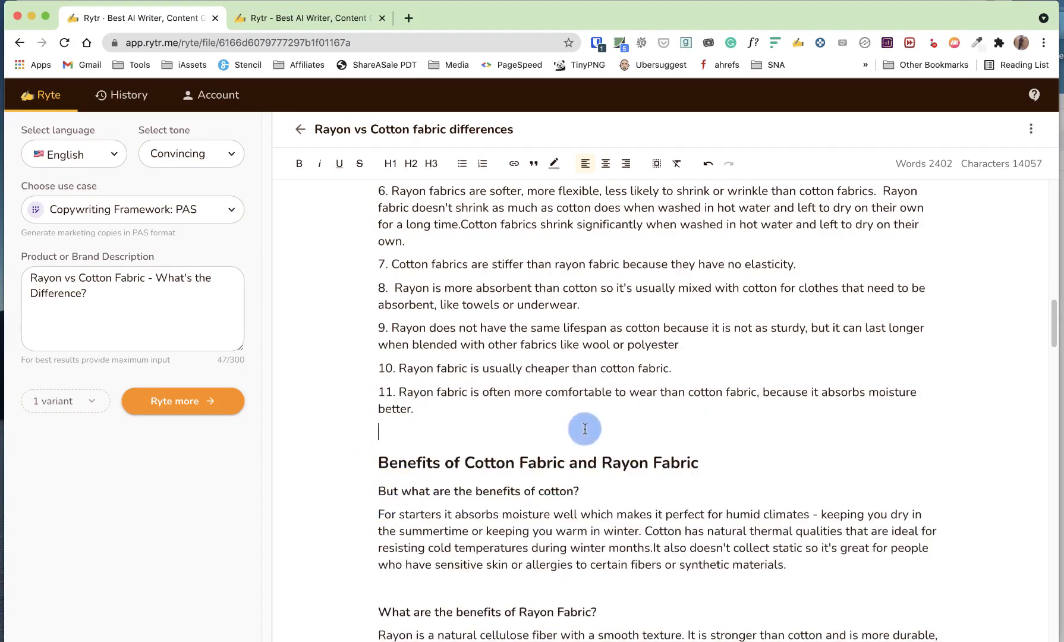
# Step: Change the number of differences to 11 in both the "The following are" line and the "What are the" section heading
pyautogui.scroll(10, 583, 424)
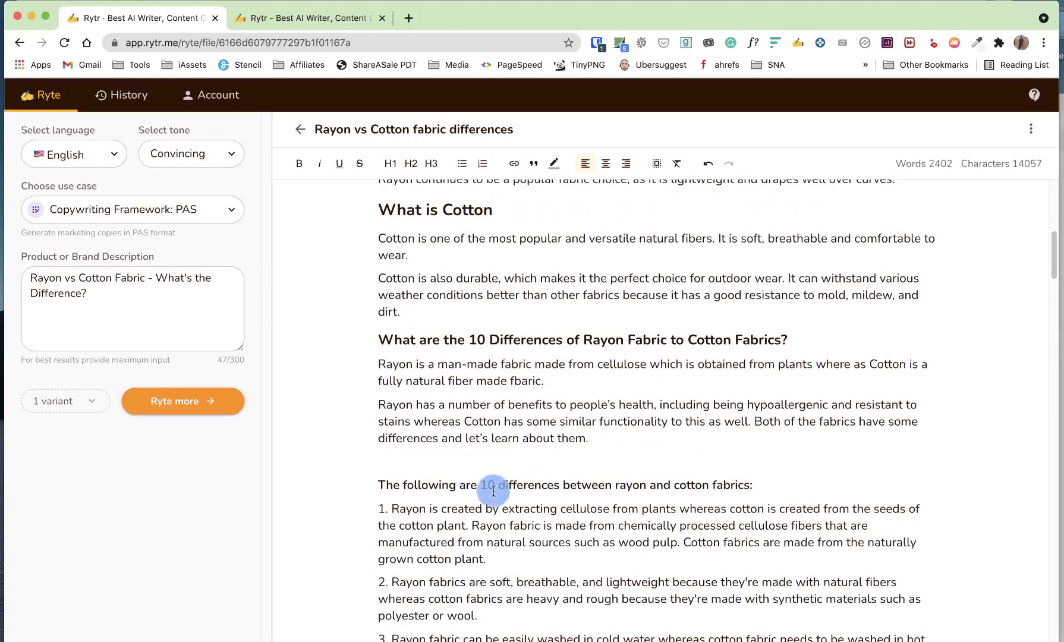
pyautogui.doubleClick(487, 485)
pyautogui.write('11')
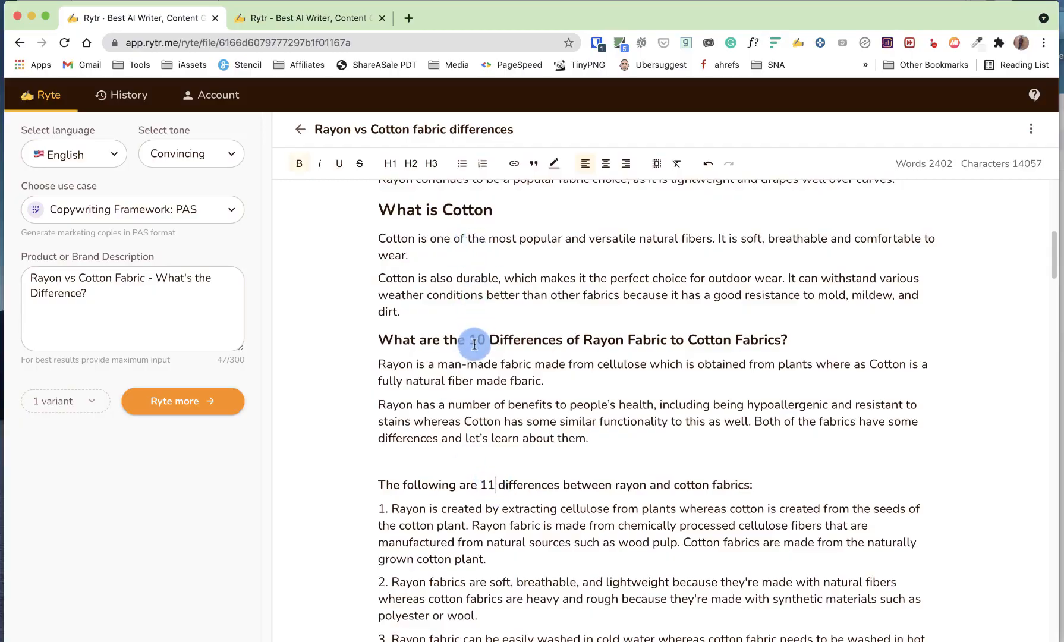
pyautogui.write('11')
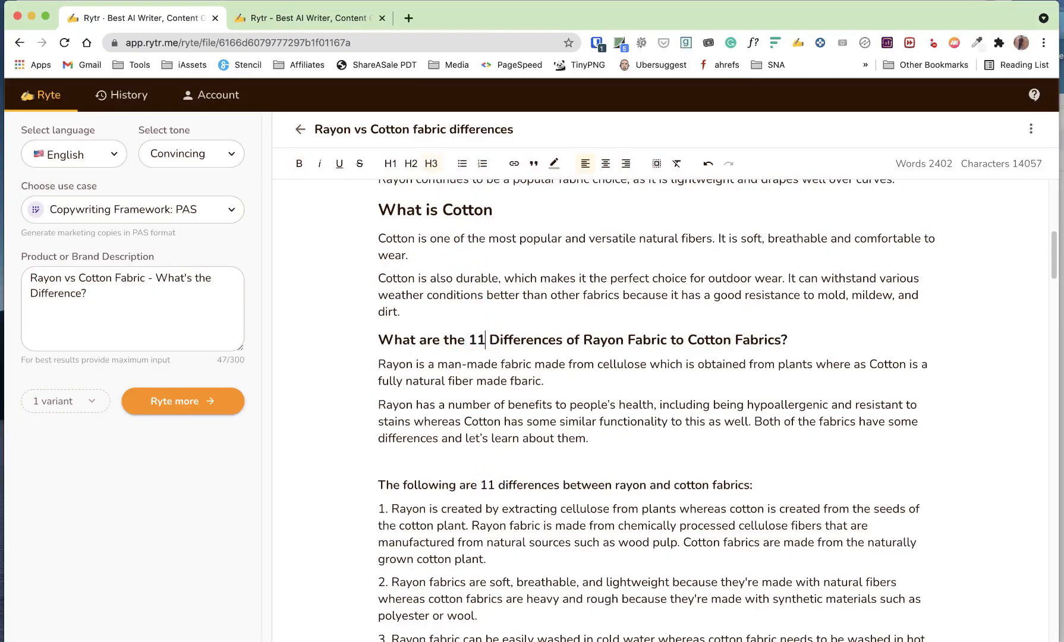
# Step: Check the article's word count and read through the numbered differences down to the benefits section
pyautogui.click(539, 380)
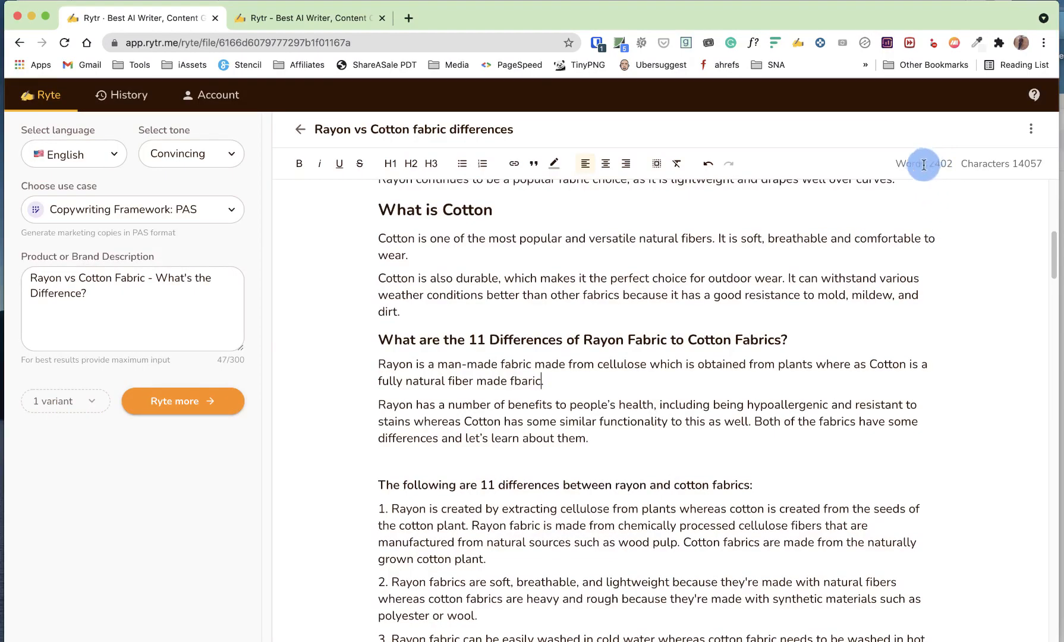
pyautogui.moveTo(928, 164); pyautogui.dragTo(953, 163)
pyautogui.scroll(1, 952, 164)
pyautogui.click(737, 402)
pyautogui.scroll(-6, 736, 402)
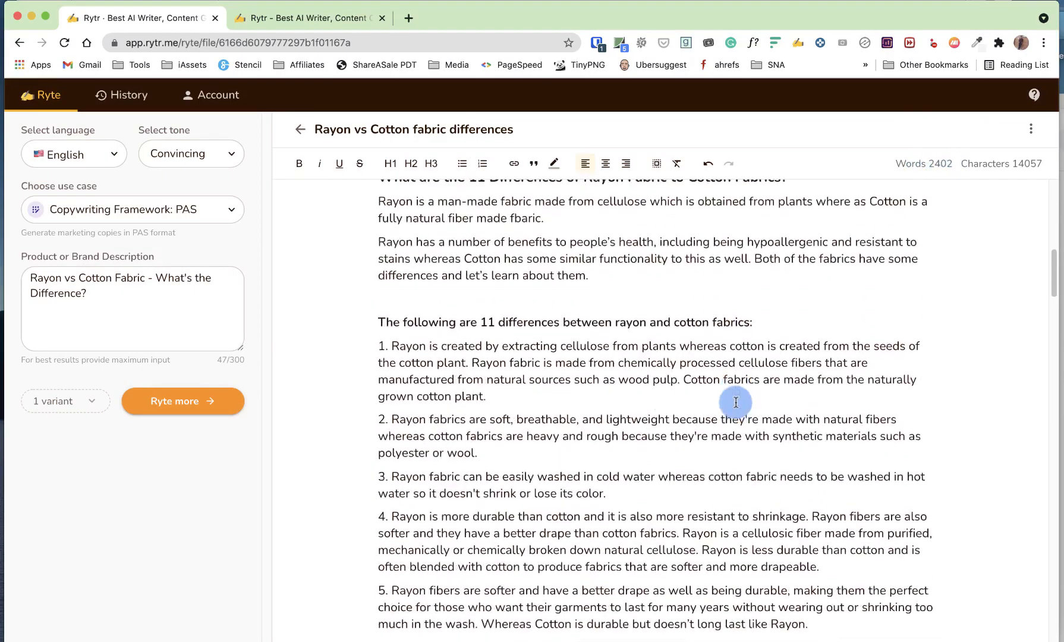
pyautogui.scroll(-3, 736, 402)
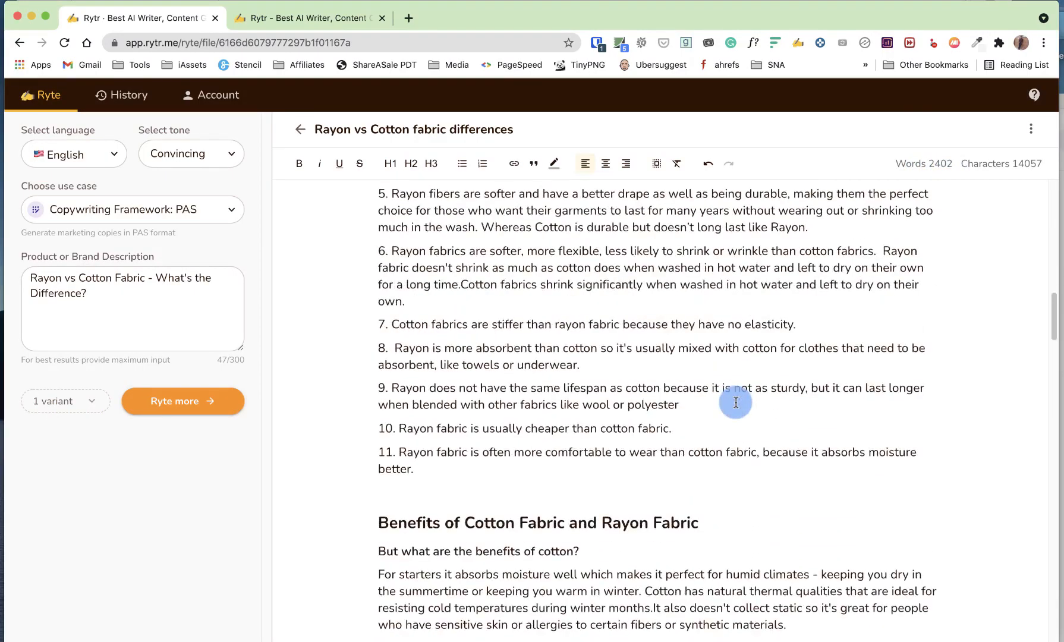
pyautogui.scroll(2, 736, 402)
pyautogui.scroll(-5, 736, 403)
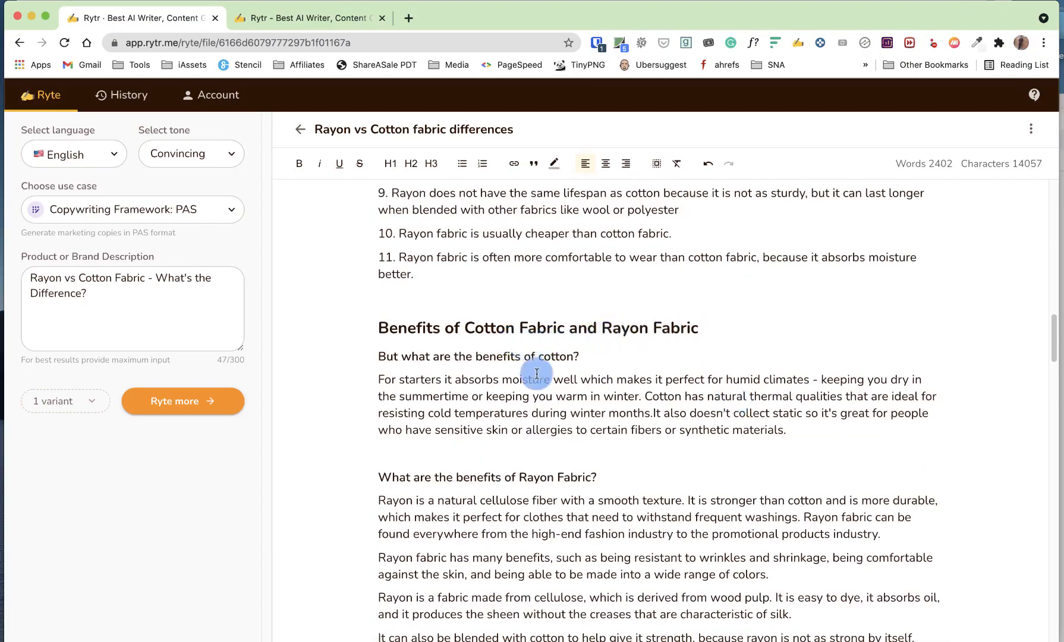
# Step: Switch the bold formatting of the line "But what are the benefits of cotton?" off and on again
pyautogui.tripleClick(546, 356)
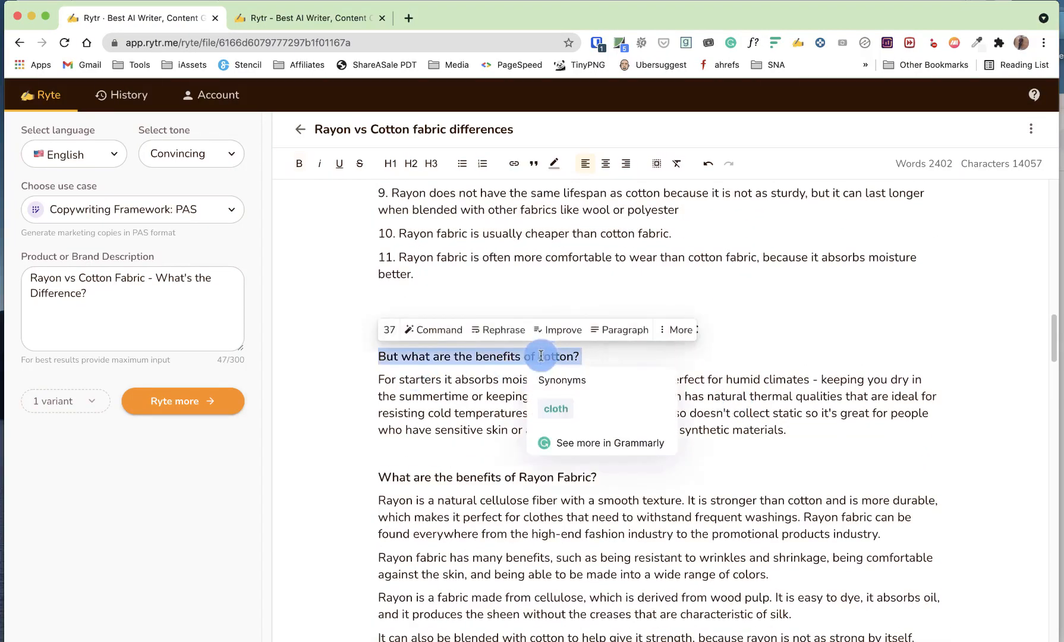
pyautogui.click(298, 165)
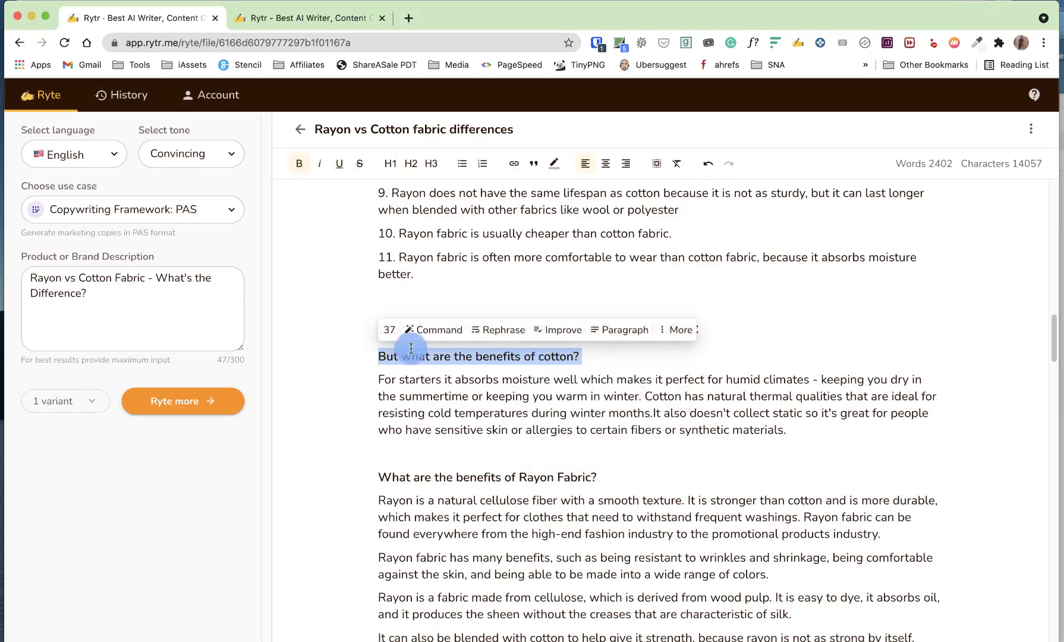
pyautogui.click(300, 172)
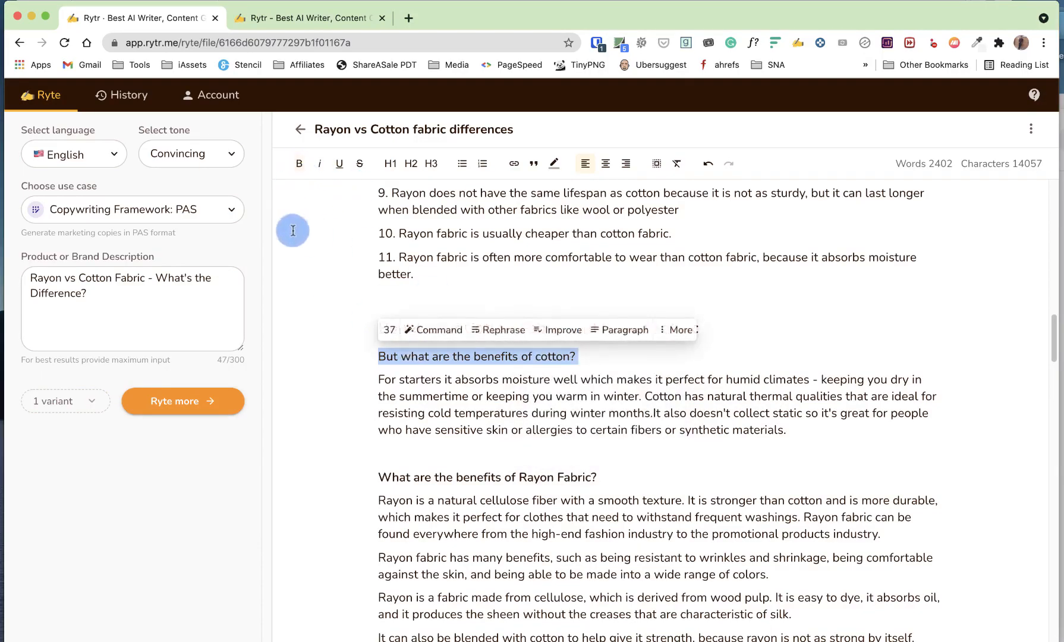
pyautogui.click(301, 166)
pyautogui.click(432, 431)
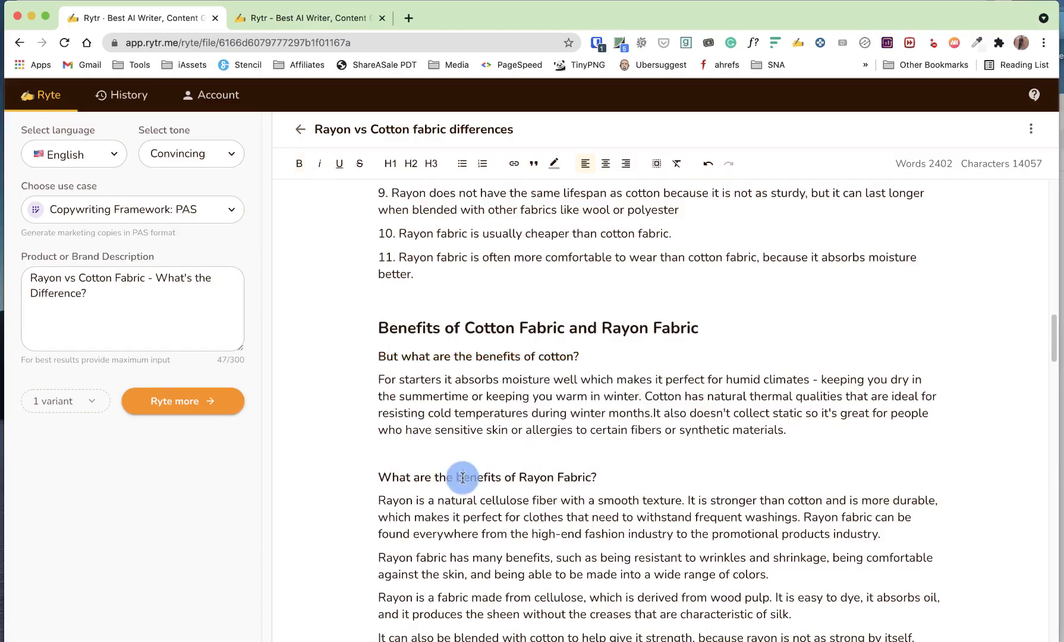
# Step: Join the sentence "The fabric is known for being soft and lightweight." to the preceding paragraph in the rayon benefits section
pyautogui.scroll(-3, 541, 458)
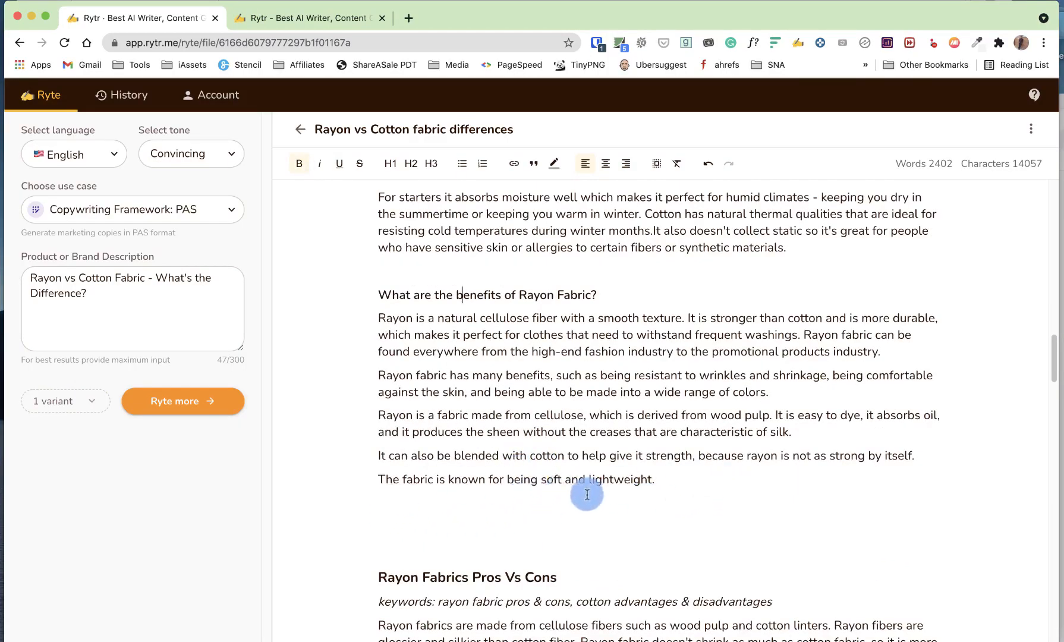
pyautogui.click(356, 476)
pyautogui.press('BackSpace')
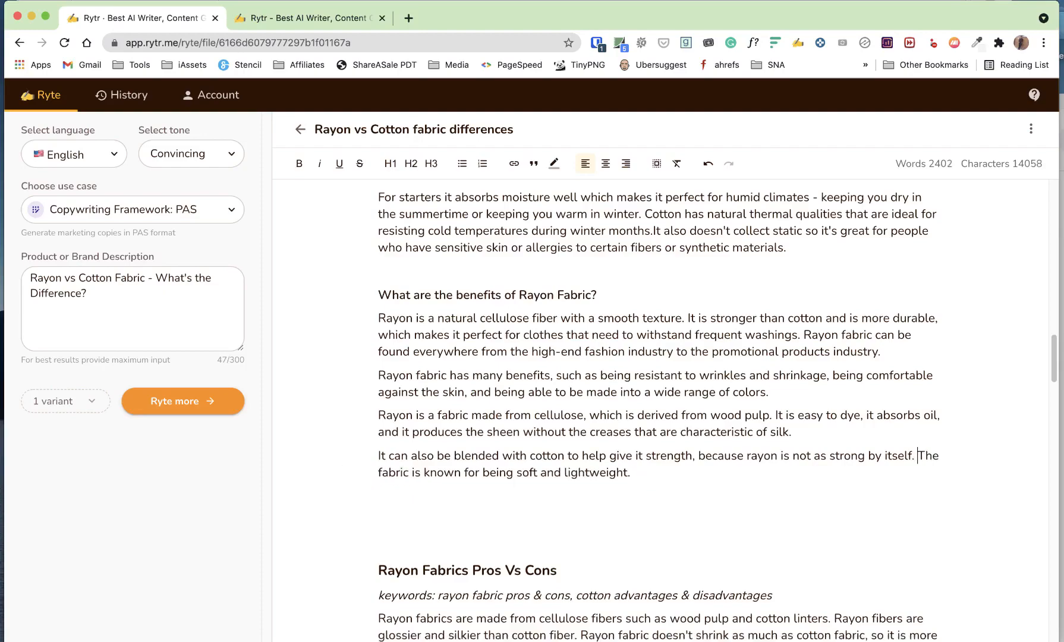
pyautogui.scroll(2, 358, 476)
pyautogui.scroll(-5, 366, 469)
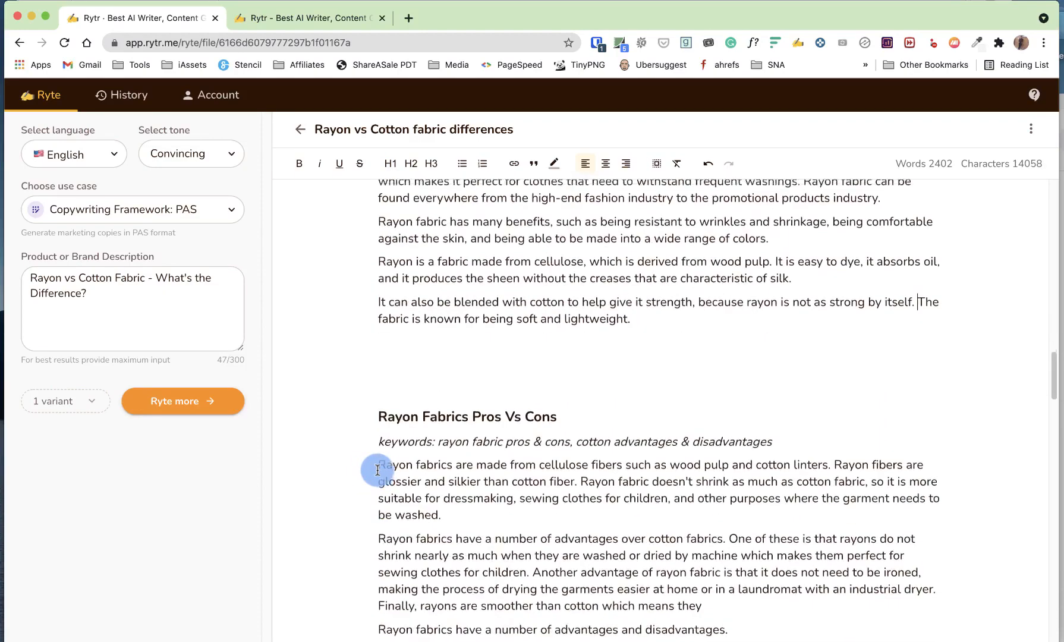
# Step: Extend the rayon pros and cons heading with "over Cotton Fabrics Pros vs Cons", make it heading level 2 and remove the surplus blank lines above
pyautogui.scroll(-1, 446, 380)
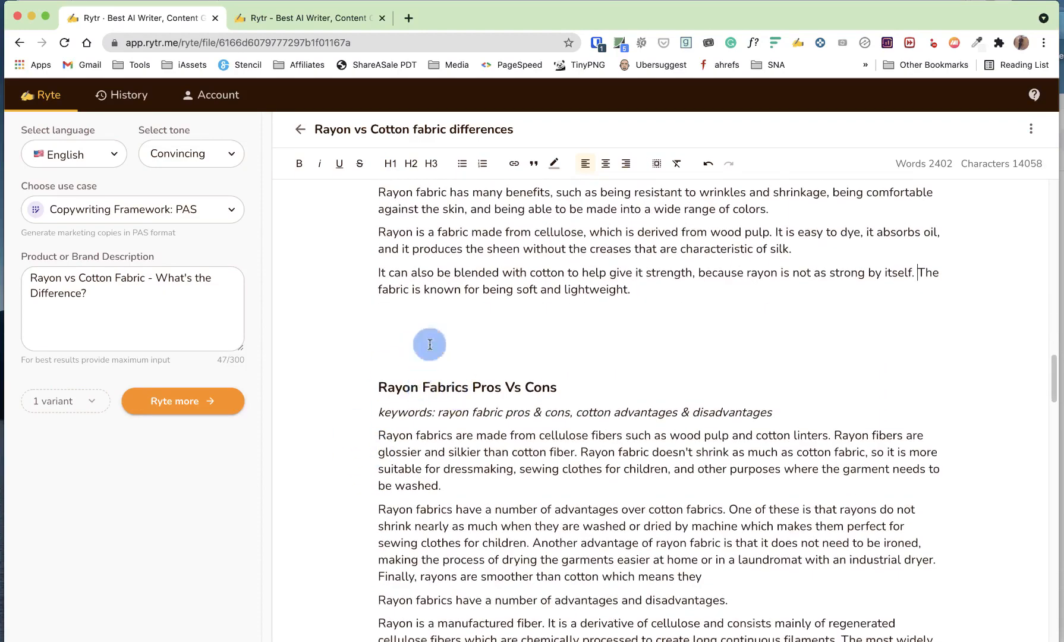
pyautogui.scroll(-4, 432, 358)
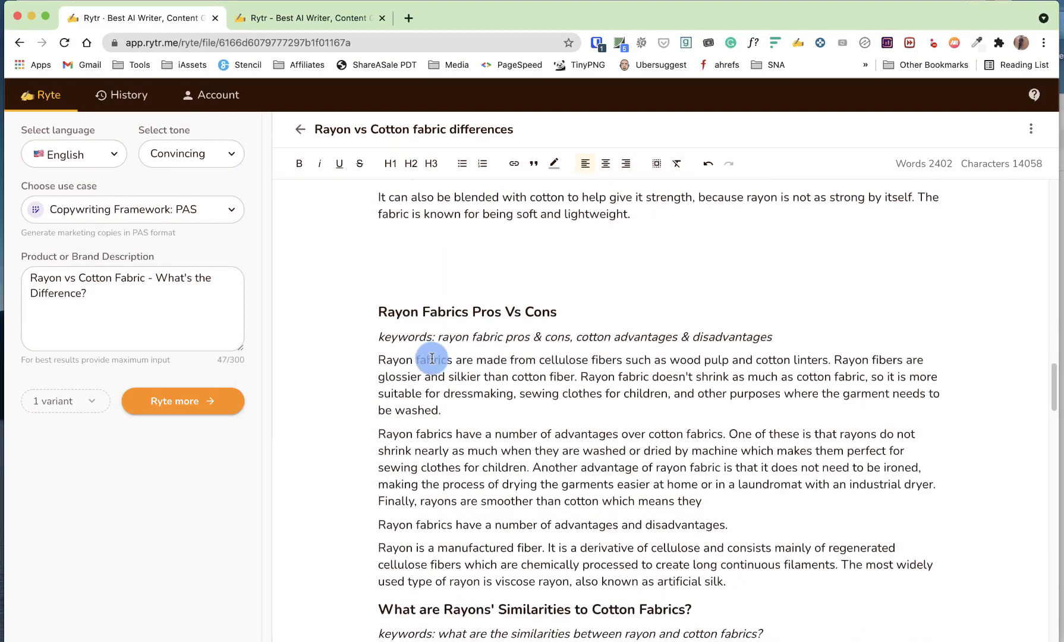
pyautogui.scroll(-2, 432, 359)
pyautogui.scroll(6, 432, 358)
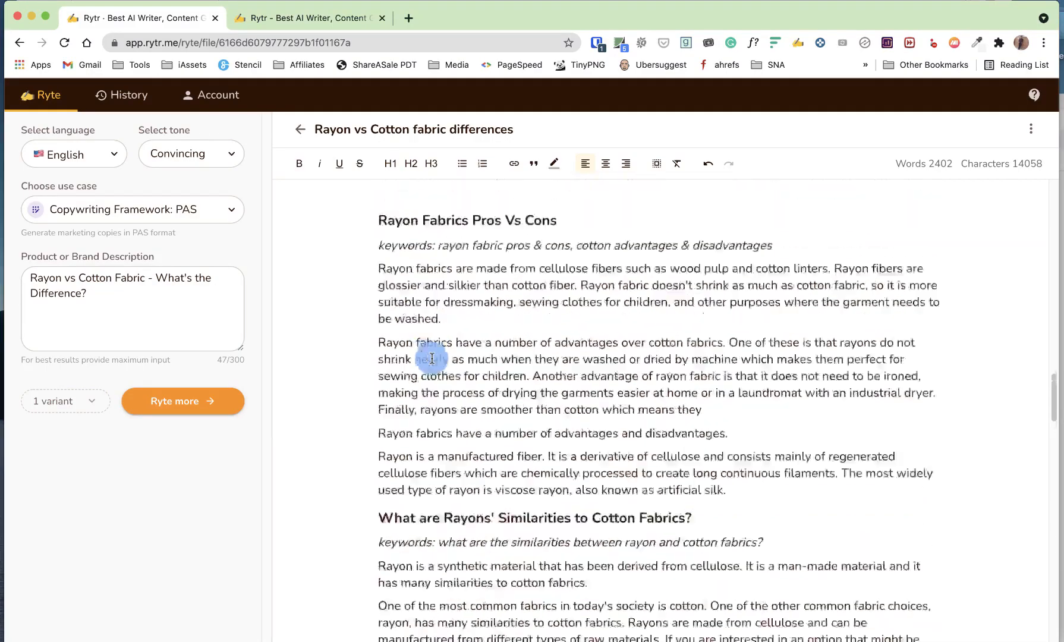
pyautogui.scroll(4, 433, 359)
pyautogui.scroll(-9, 433, 359)
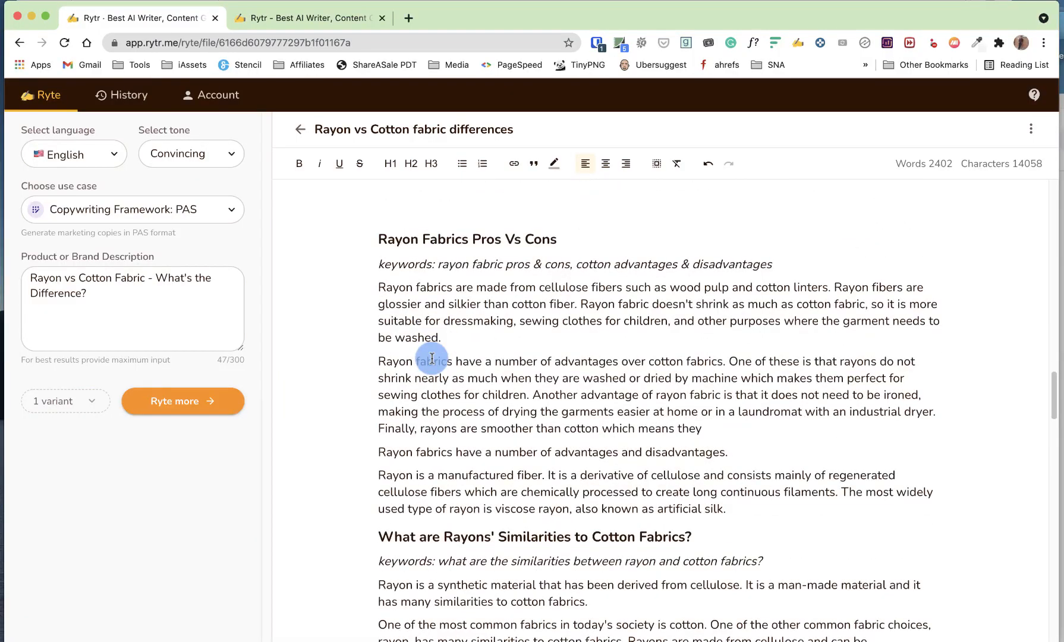
pyautogui.scroll(2, 432, 418)
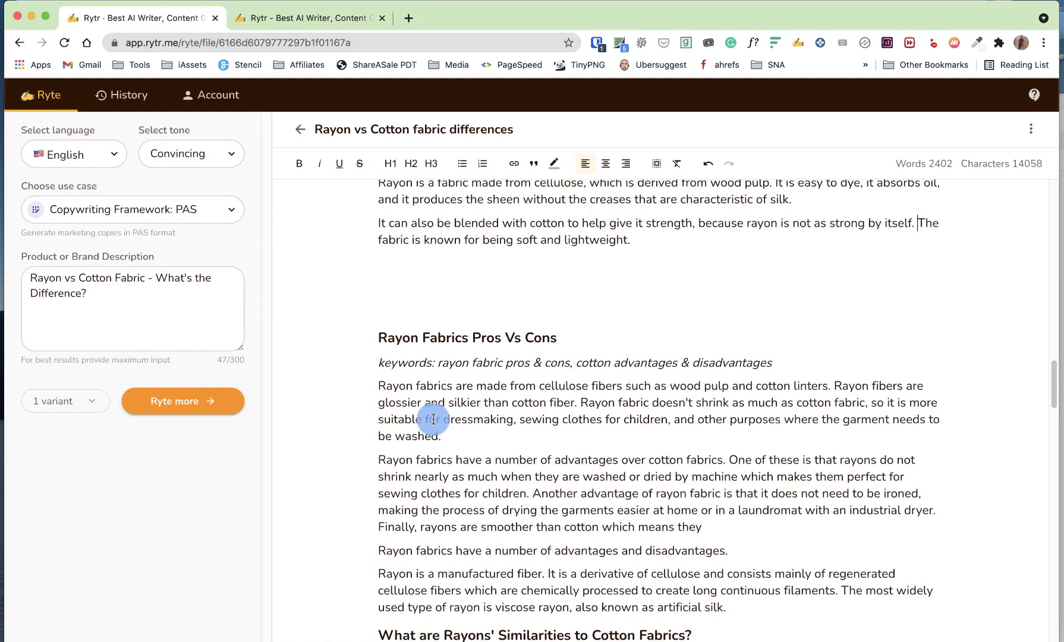
pyautogui.click(590, 332)
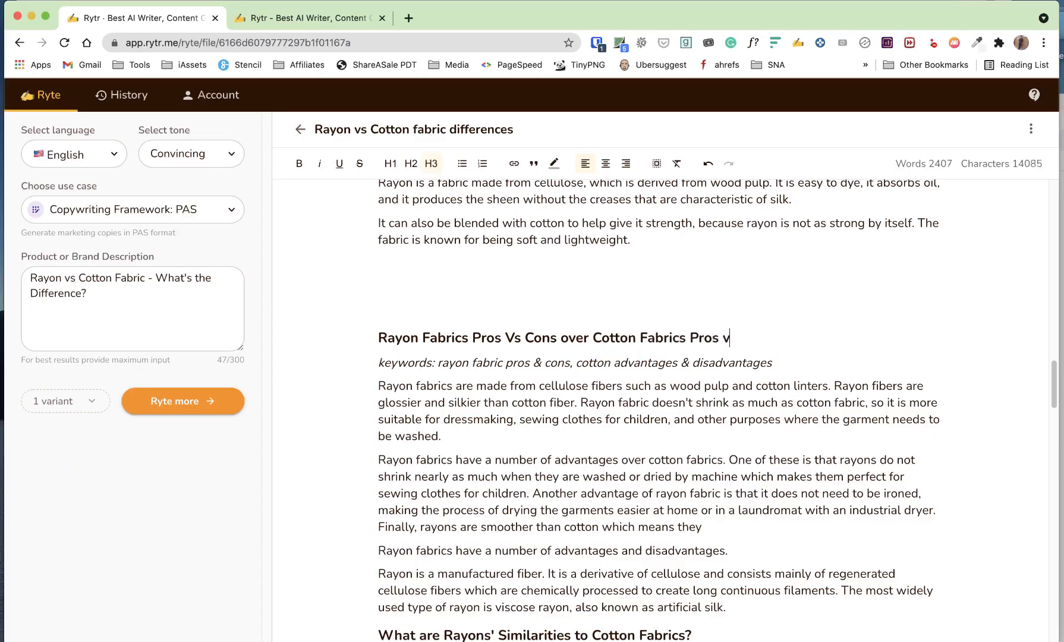
pyautogui.click(411, 163)
pyautogui.click(444, 301)
pyautogui.scroll(-3, 445, 301)
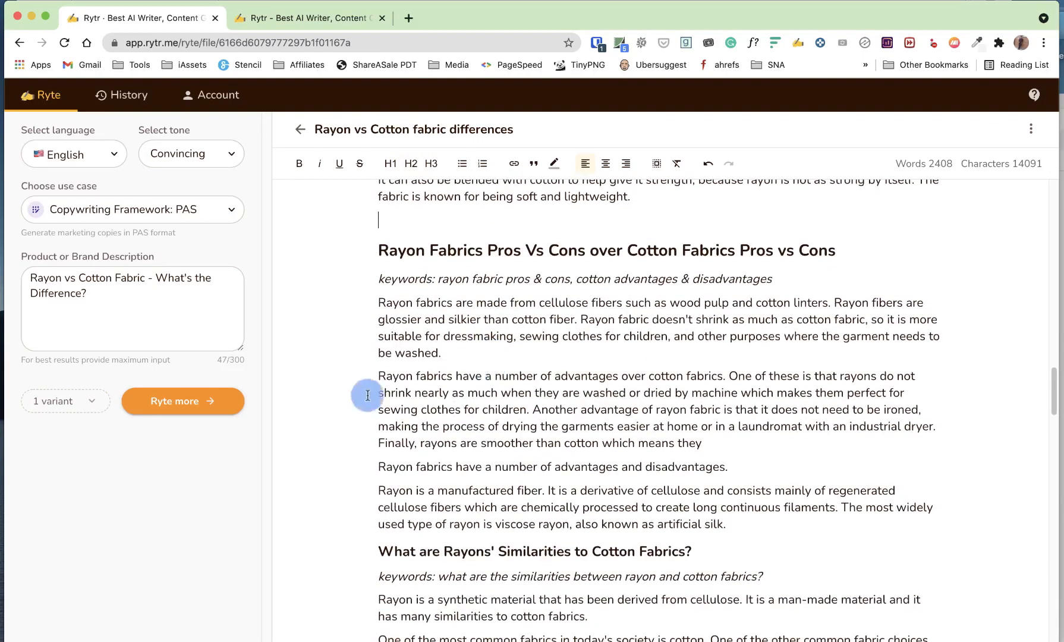
# Step: Delete the keywords line under the pros and cons heading and turn the two paragraphs below it into bullet points
pyautogui.tripleClick(443, 275)
pyautogui.press('BackSpace')
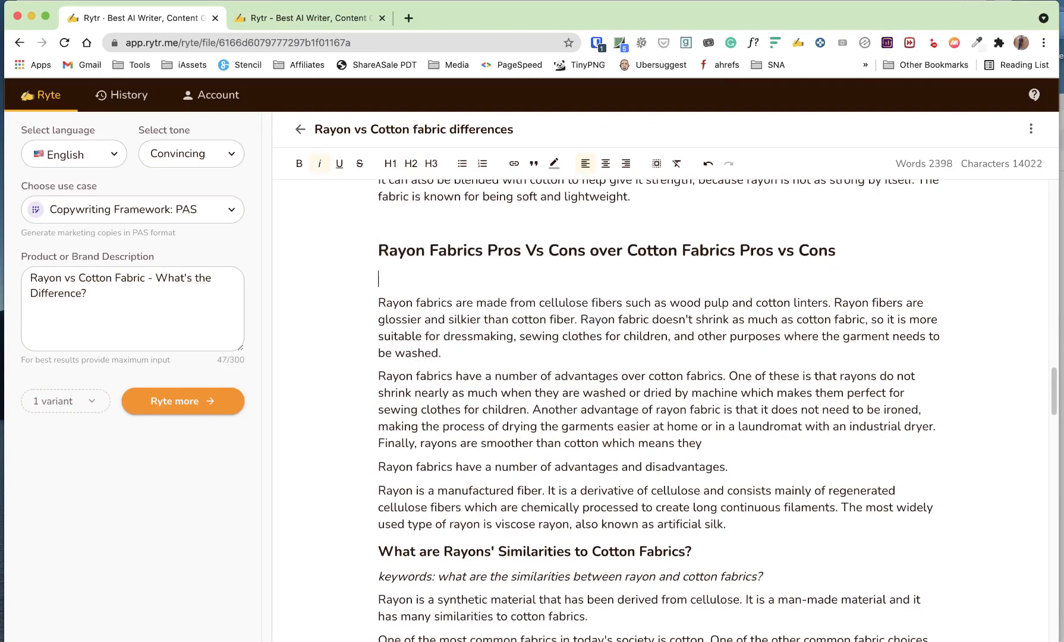
pyautogui.click(379, 301)
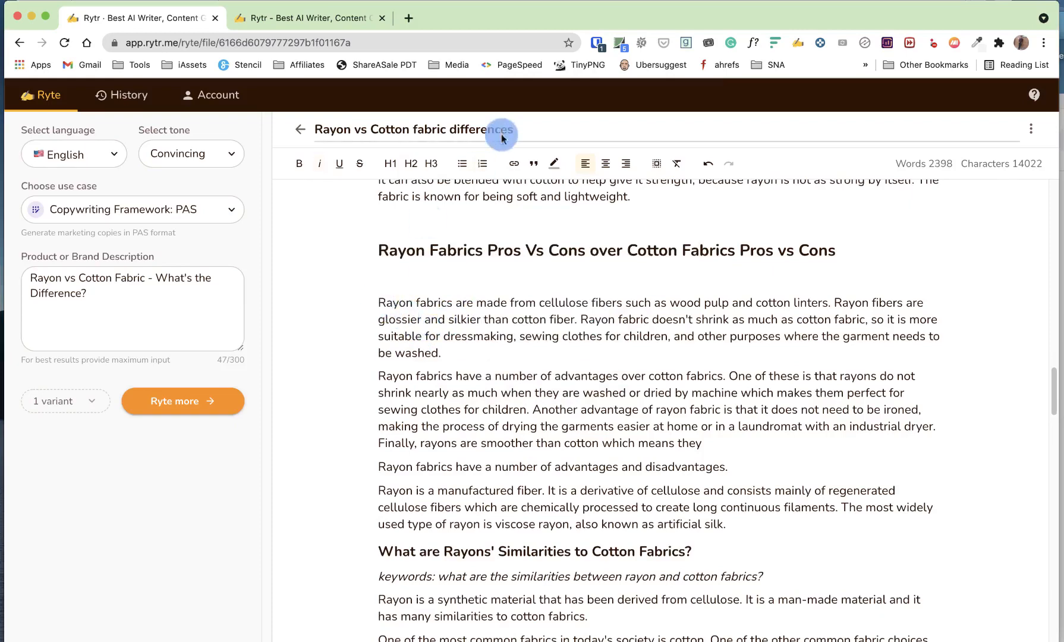
pyautogui.click(462, 163)
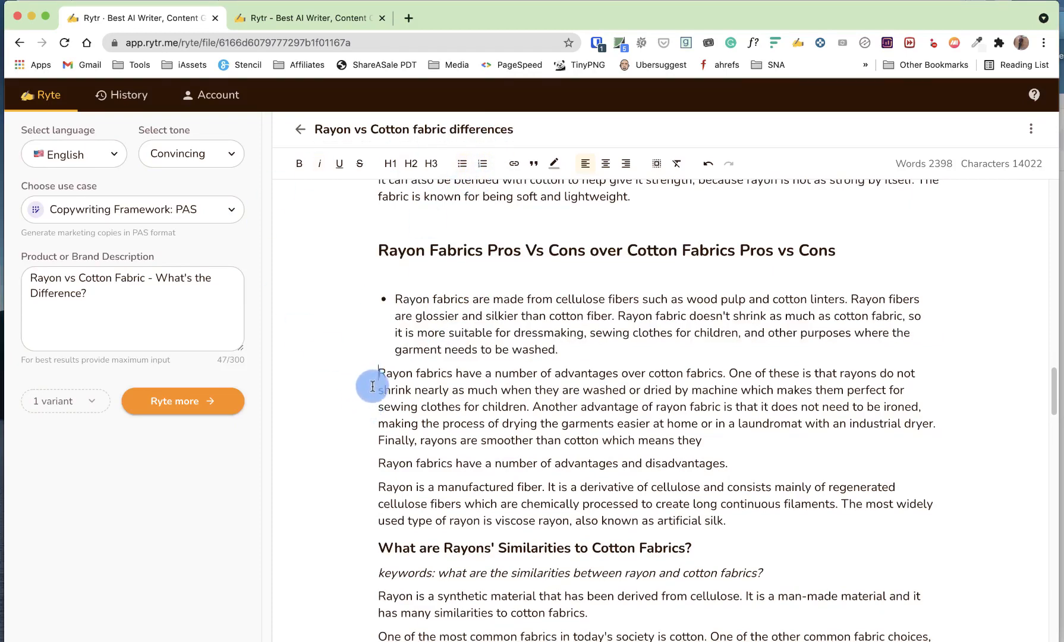
pyautogui.press('BackSpace')
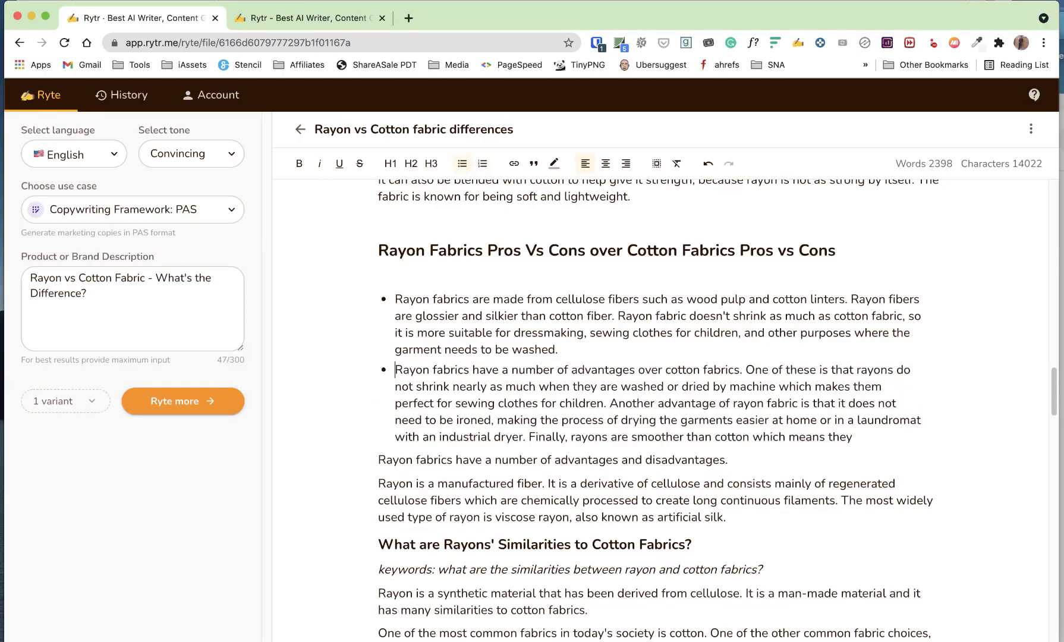
# Step: Have the AI continue the cut-off sentence "Finally, rayons are smoother than cotton which means they" in the second bullet
pyautogui.scroll(-1, 591, 407)
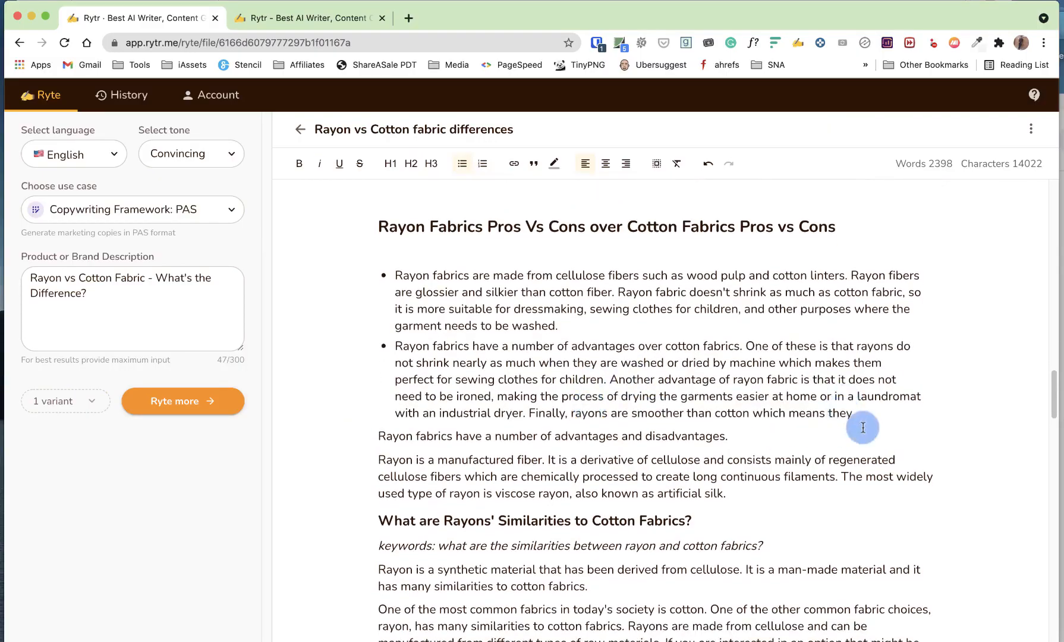
pyautogui.moveTo(868, 412); pyautogui.dragTo(529, 412)
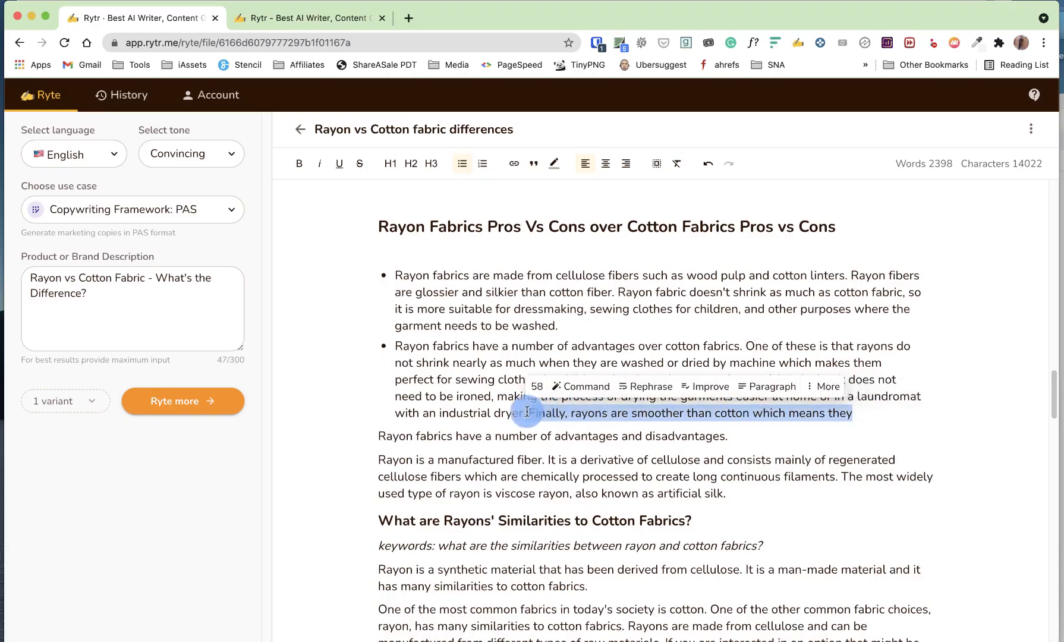
pyautogui.click(829, 386)
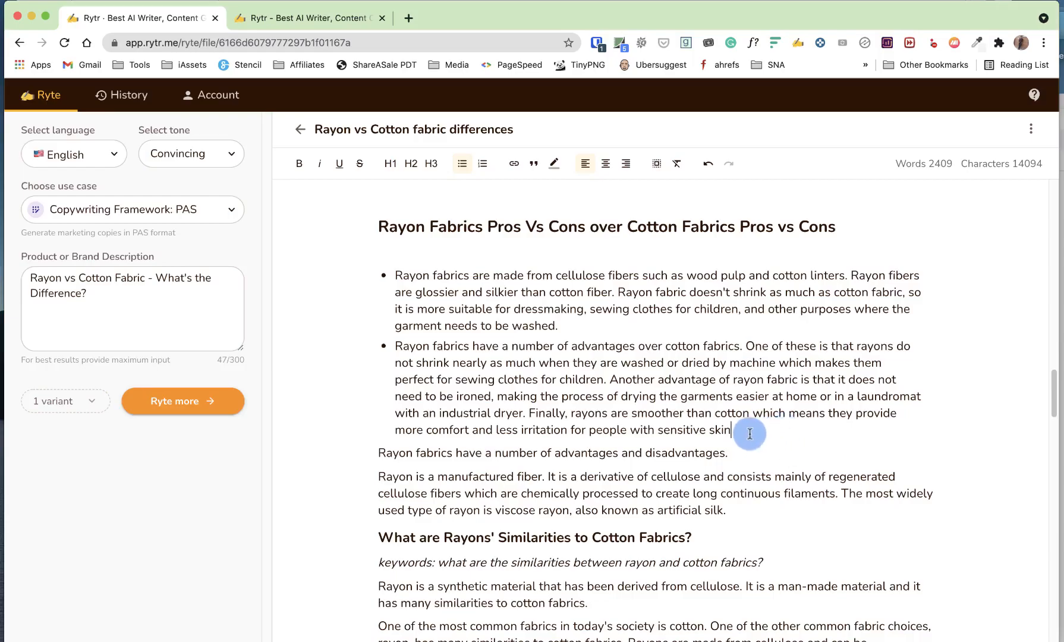
# Step: Delete the "advantages and disadvantages" sentence and the "Rayon is a manufactured fiber" paragraph below the bullets, leaving a single blank line
pyautogui.tripleClick(437, 456)
pyautogui.press('BackSpace')
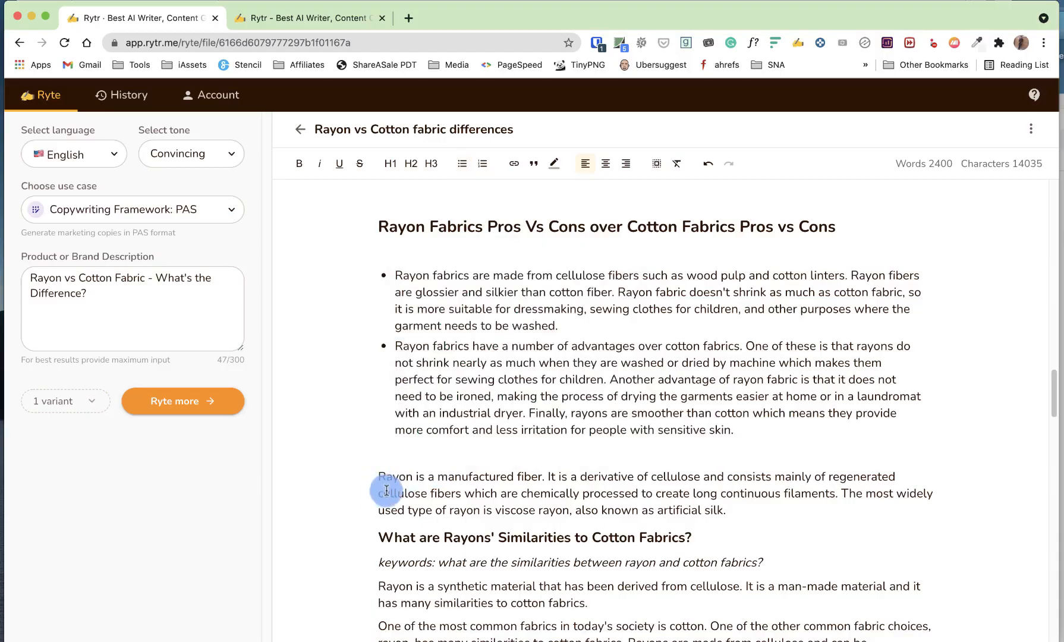
pyautogui.tripleClick(537, 493)
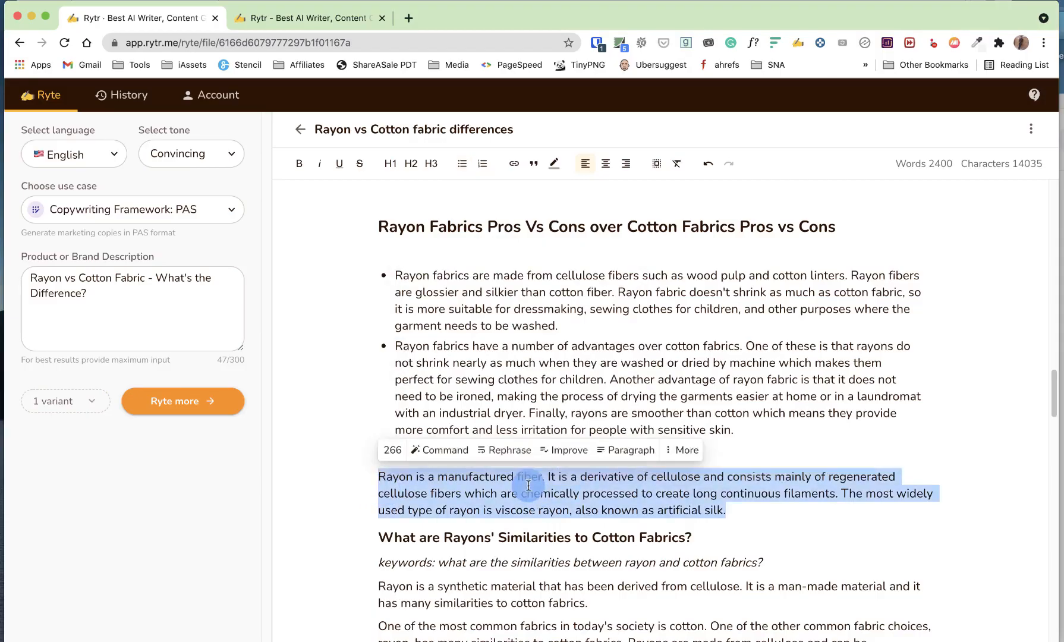
pyautogui.press('BackSpace')
pyautogui.press('BackSpace')
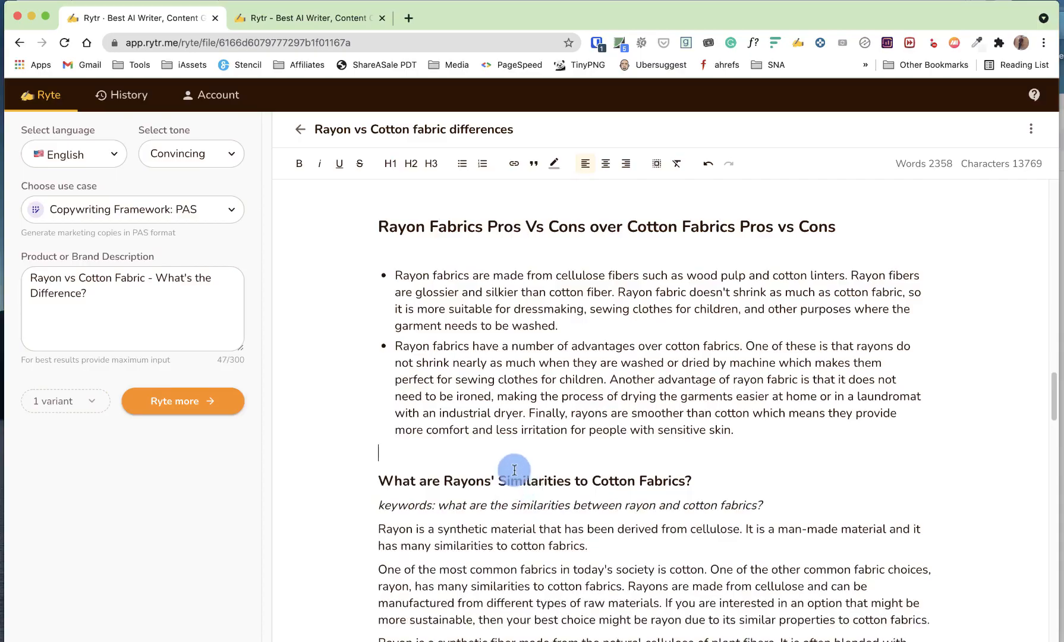
# Step: Delete the rayon similarities heading, its keywords line and first paragraph, and make the "One of the most common fabrics" paragraph the third bullet
pyautogui.scroll(-2, 514, 470)
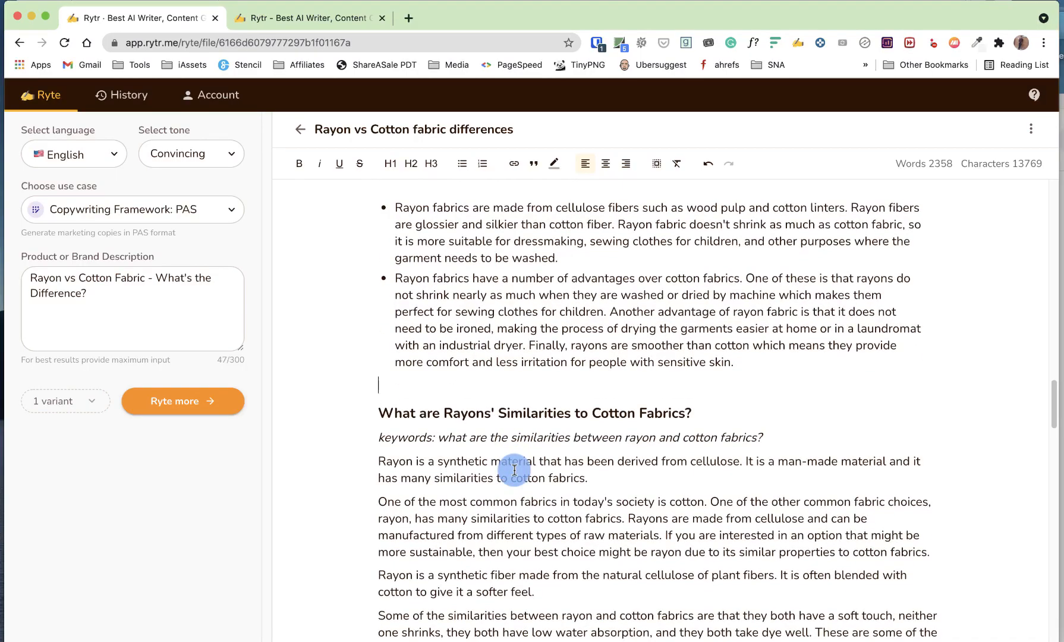
pyautogui.scroll(5, 514, 470)
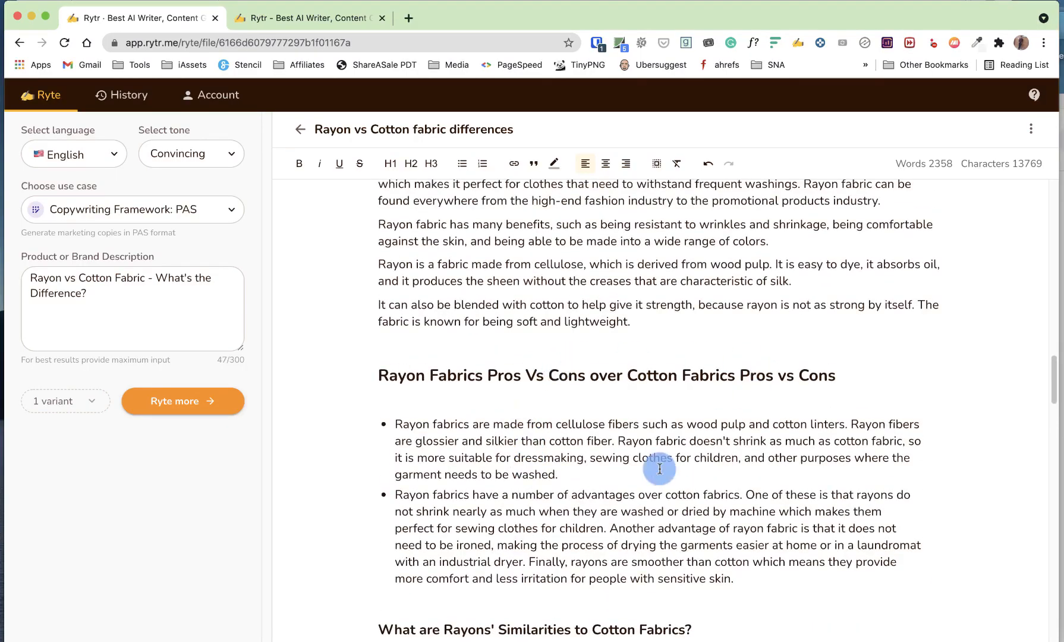
pyautogui.scroll(-7, 658, 466)
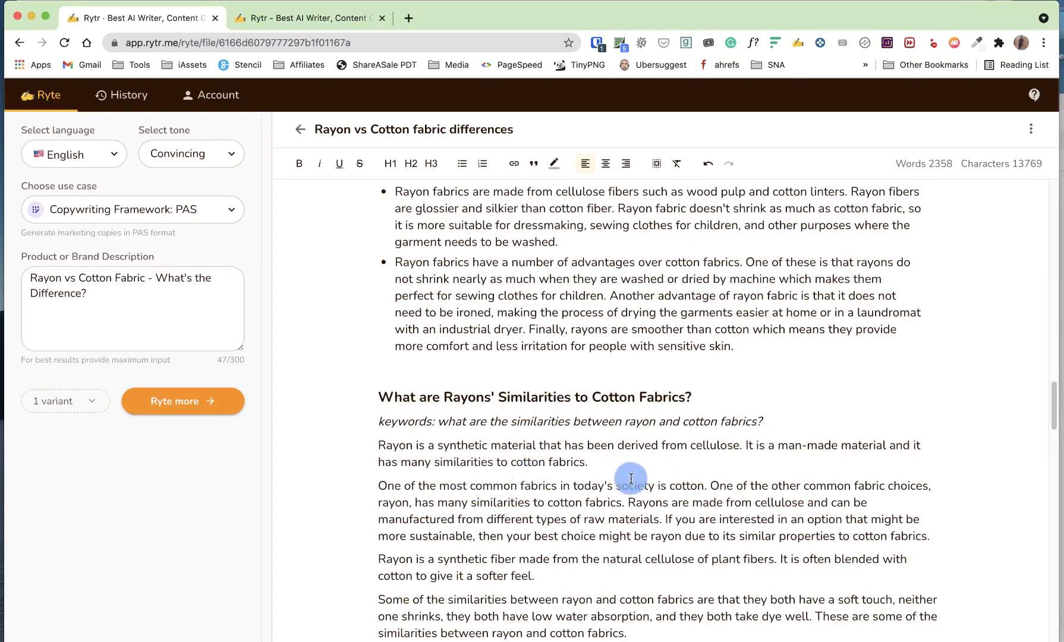
pyautogui.moveTo(656, 466); pyautogui.dragTo(372, 399)
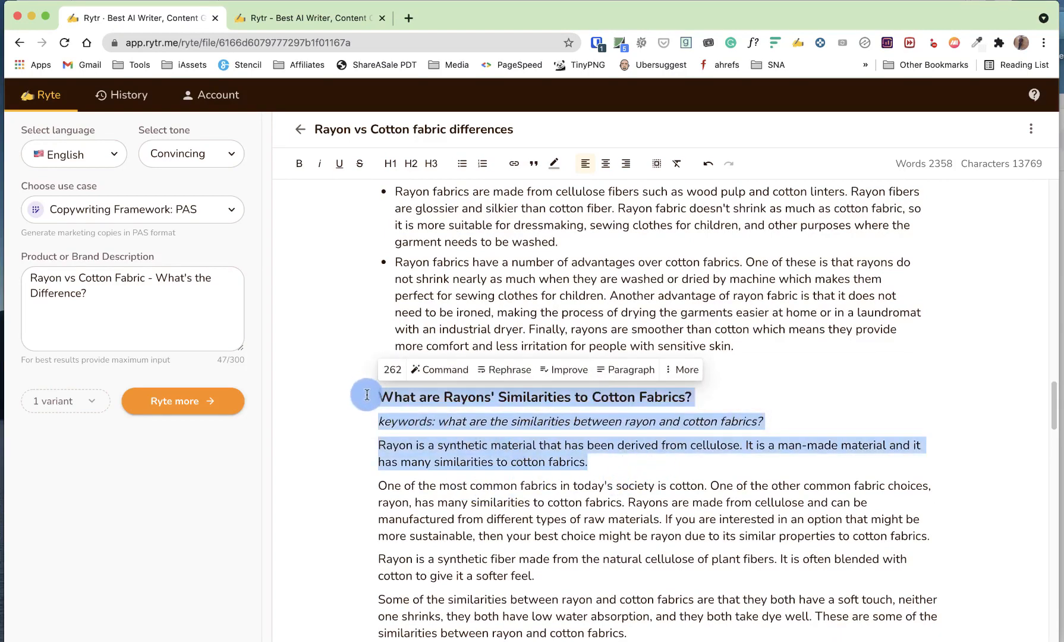
pyautogui.press('BackSpace')
pyautogui.press('BackSpace')
pyautogui.press('BackSpace')
pyautogui.press('BackSpace')
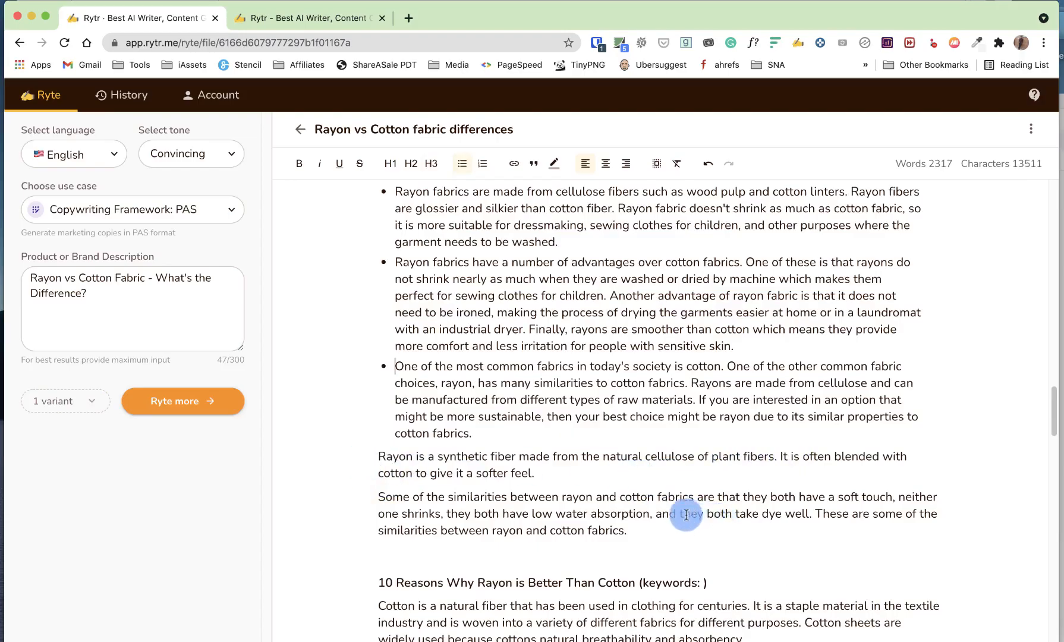
# Step: Delete the "Rayon is a synthetic fiber" paragraph and make the "Some of the similarities" paragraph the fourth bullet
pyautogui.moveTo(535, 474); pyautogui.dragTo(352, 459)
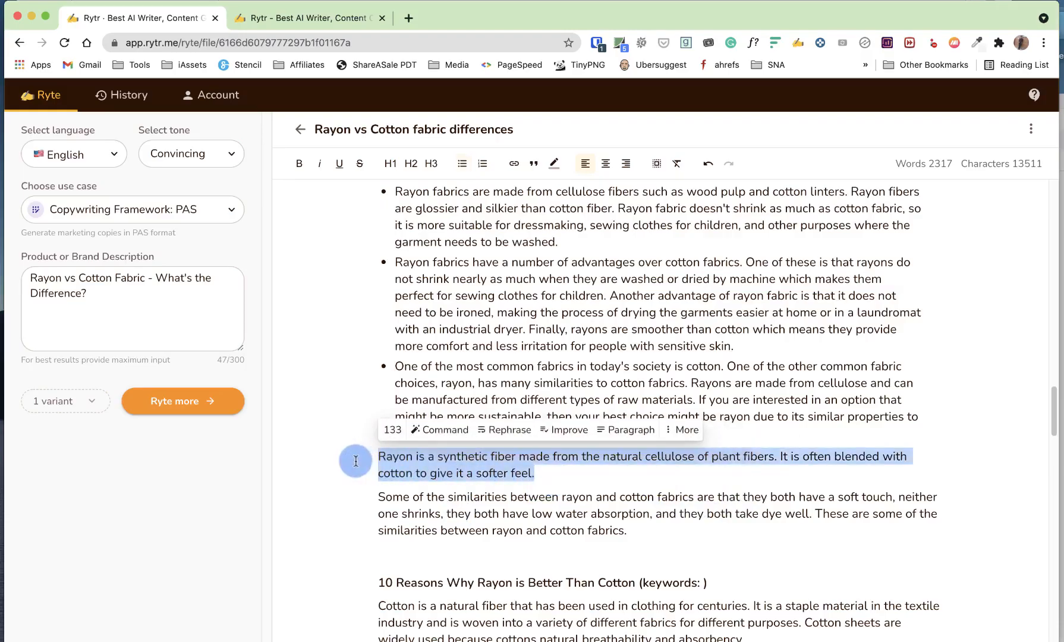
pyautogui.press('BackSpace')
pyautogui.press('Delete')
pyautogui.press('BackSpace')
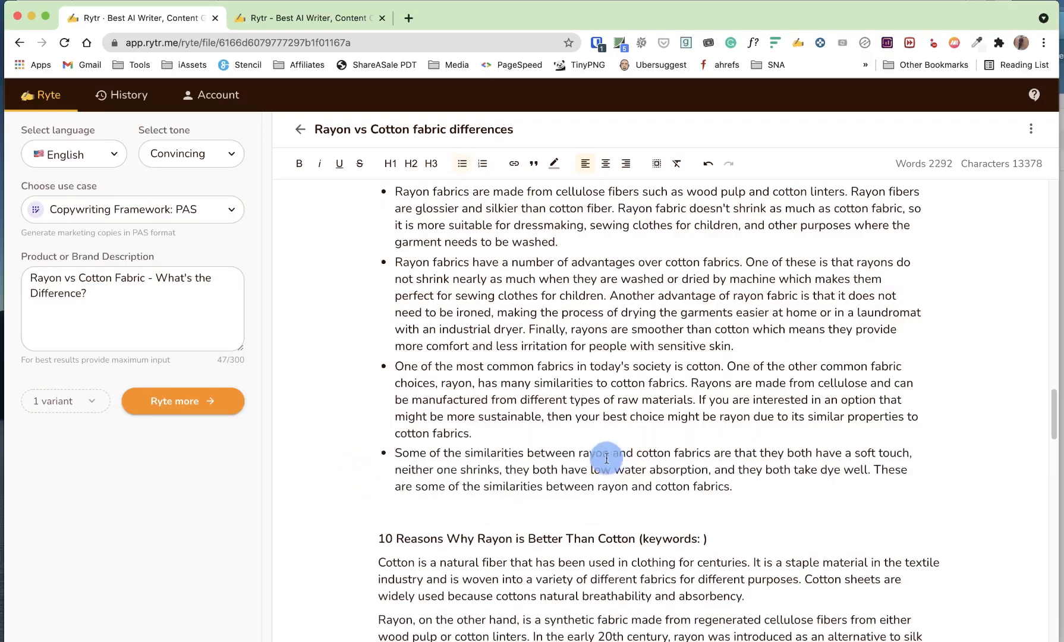
# Step: Make "10 Reasons Why Rayon is Better Than Cotton" a level 2 heading and delete the "(keywords: )" text from it
pyautogui.scroll(-5, 547, 455)
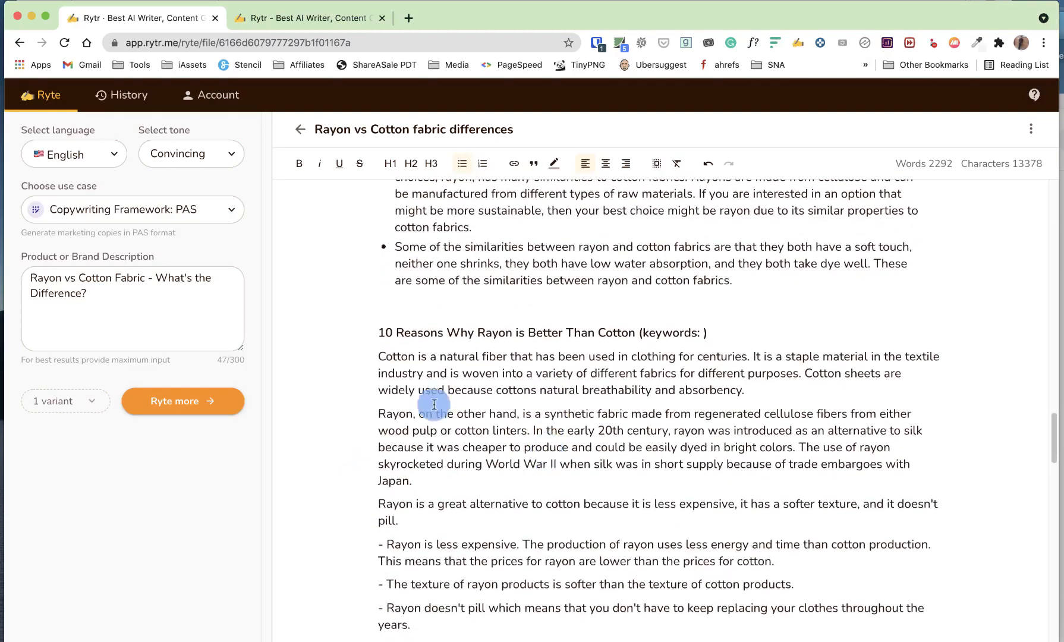
pyautogui.click(469, 331)
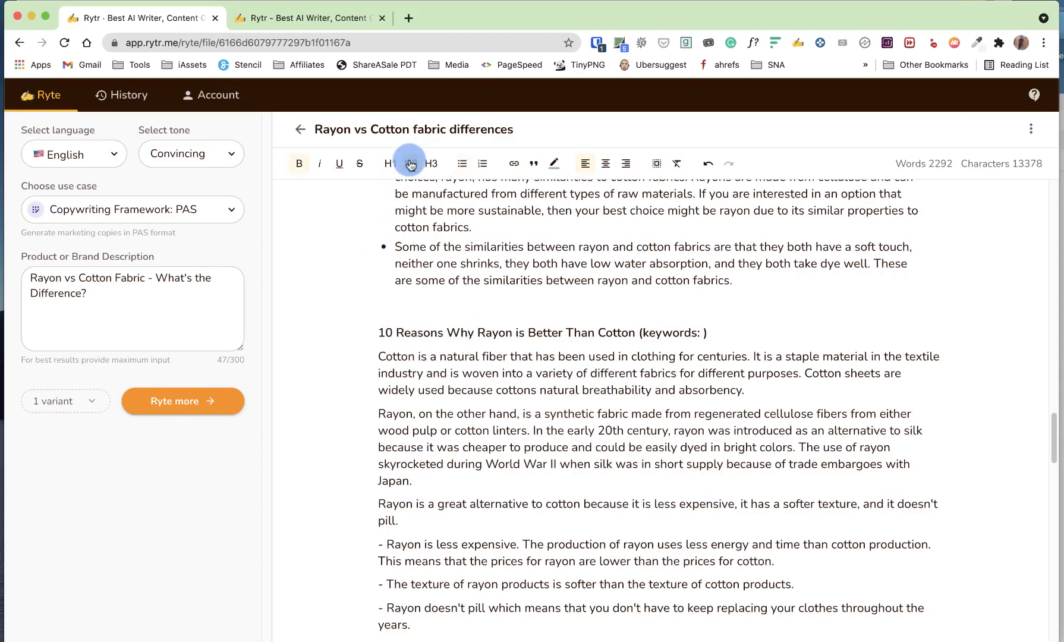
pyautogui.click(410, 163)
pyautogui.scroll(-2, 442, 416)
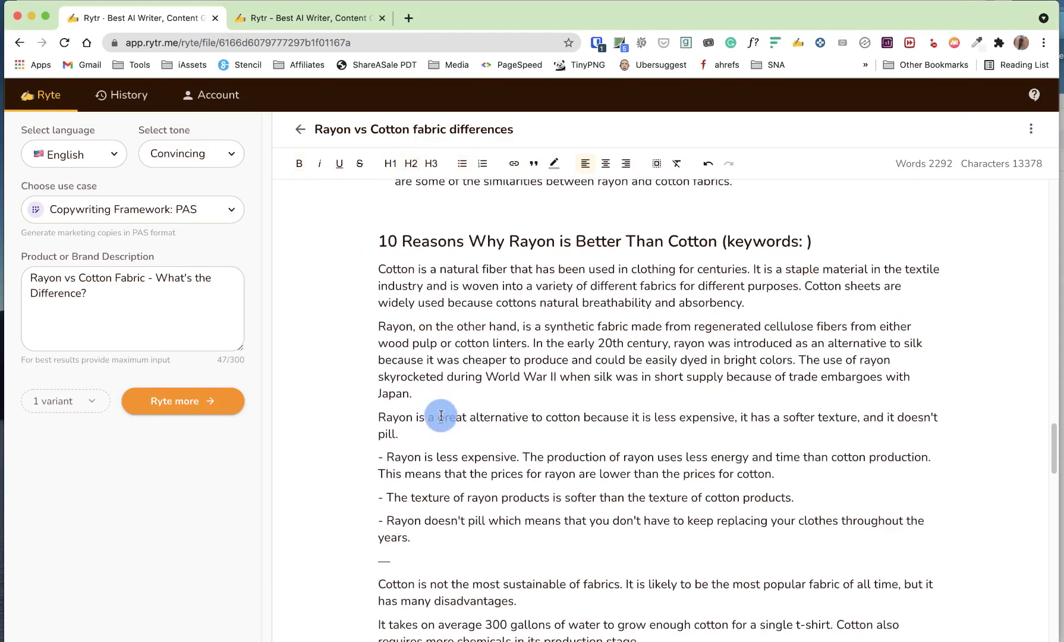
pyautogui.scroll(2, 442, 415)
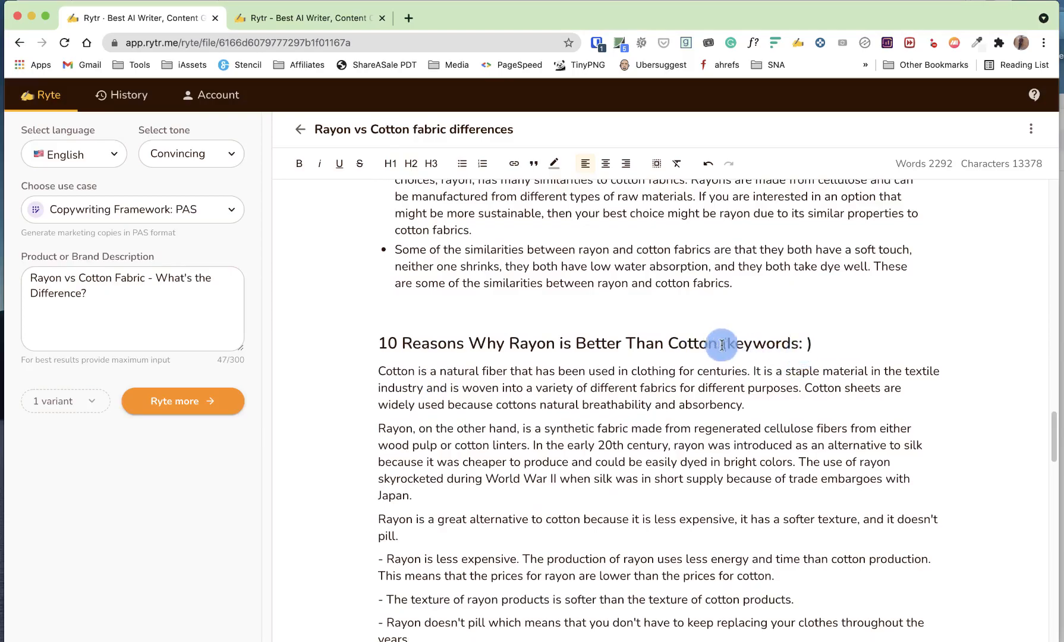
pyautogui.moveTo(722, 345); pyautogui.dragTo(811, 345)
pyautogui.press('BackSpace')
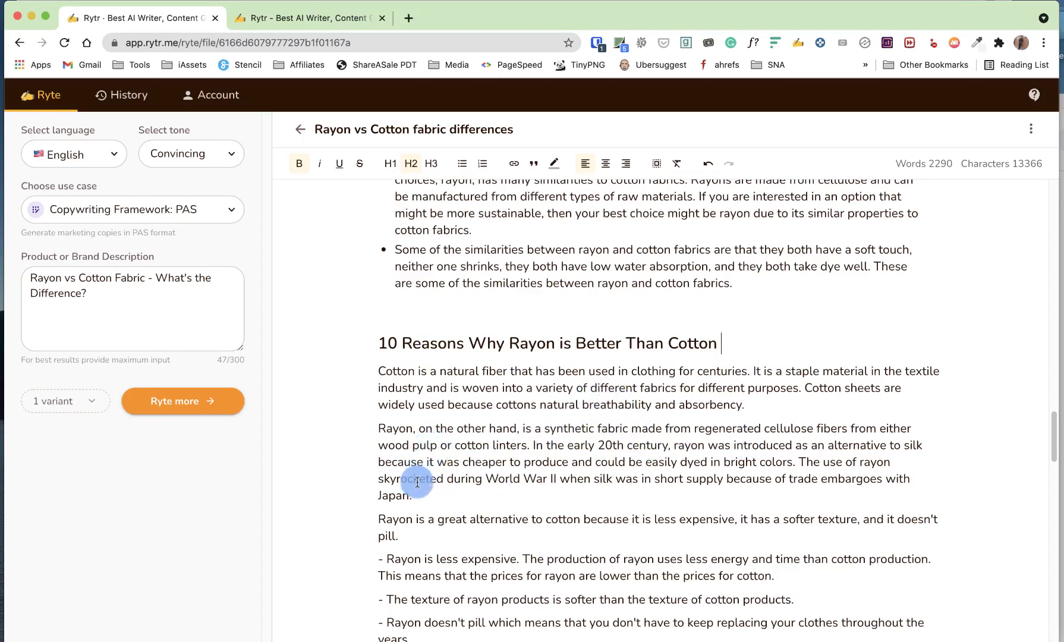
# Step: Turn the first three paragraphs under the "10 Reasons Why Rayon is Better Than Cotton" heading into a numbered list
pyautogui.scroll(-2, 416, 481)
pyautogui.scroll(-2, 417, 482)
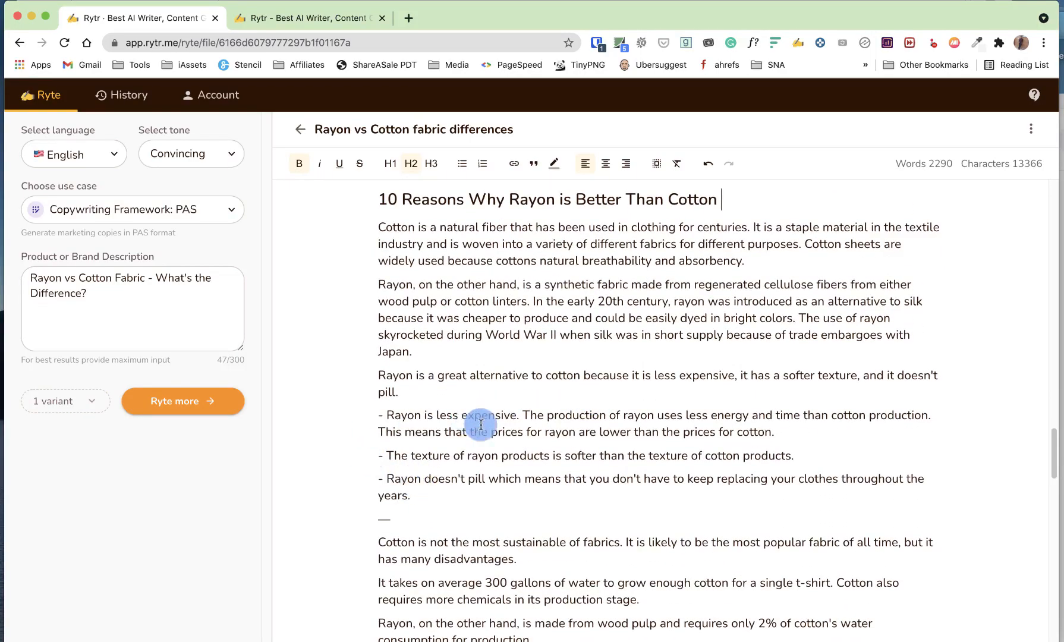
pyautogui.scroll(2, 452, 393)
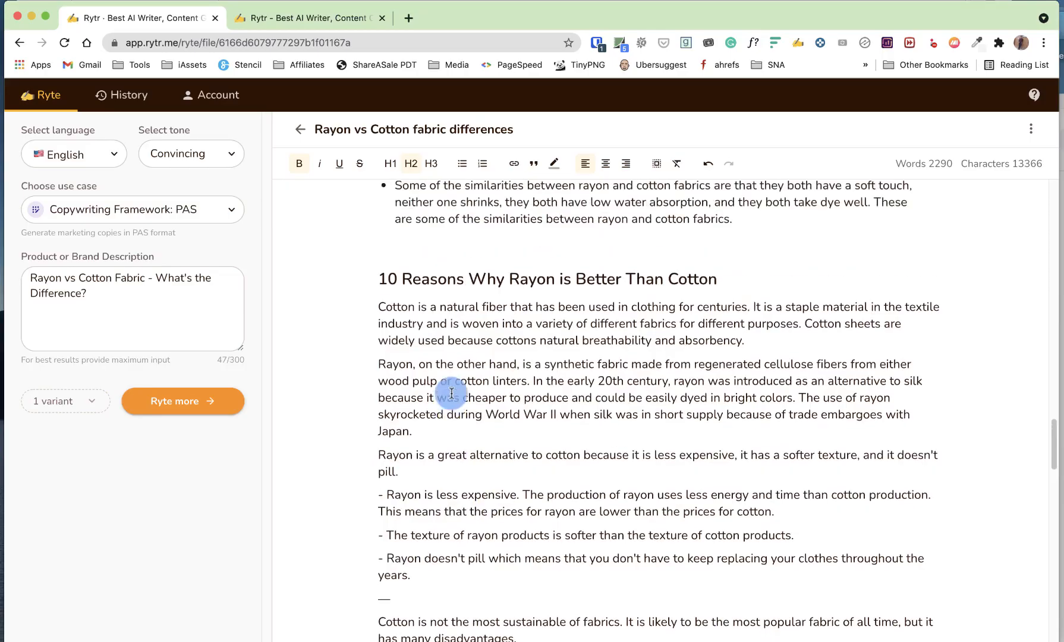
pyautogui.click(375, 306)
pyautogui.click(482, 163)
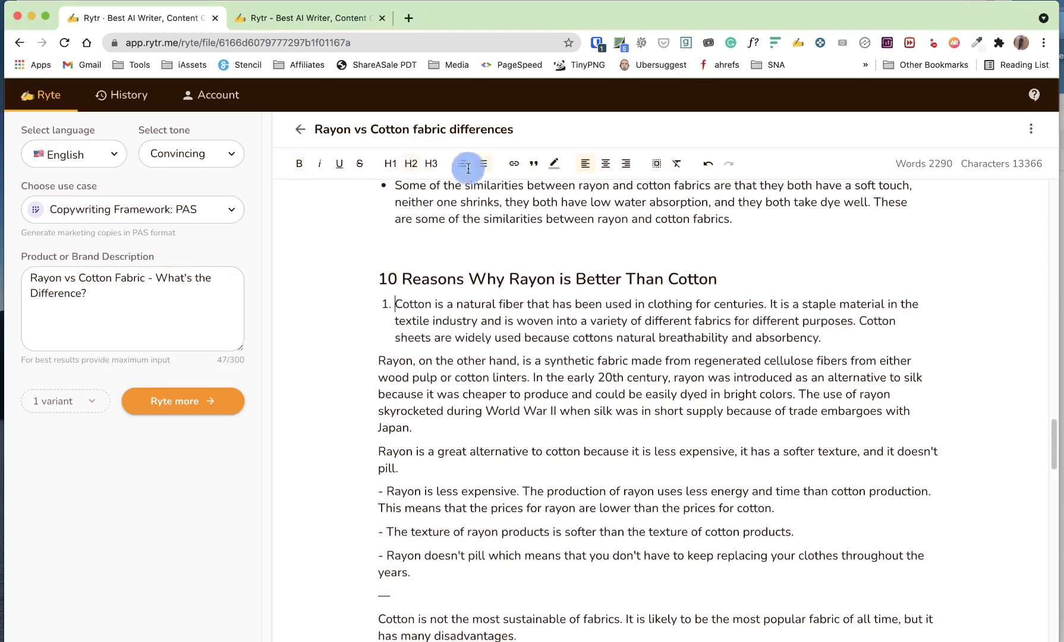
pyautogui.press('BackSpace')
pyautogui.click(355, 454)
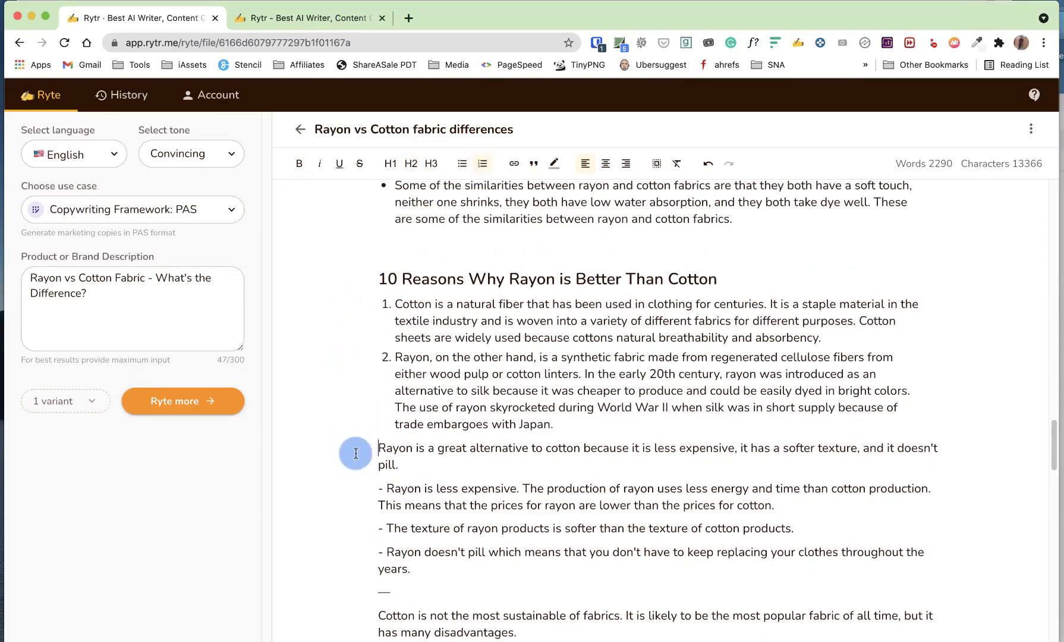
pyautogui.press('BackSpace')
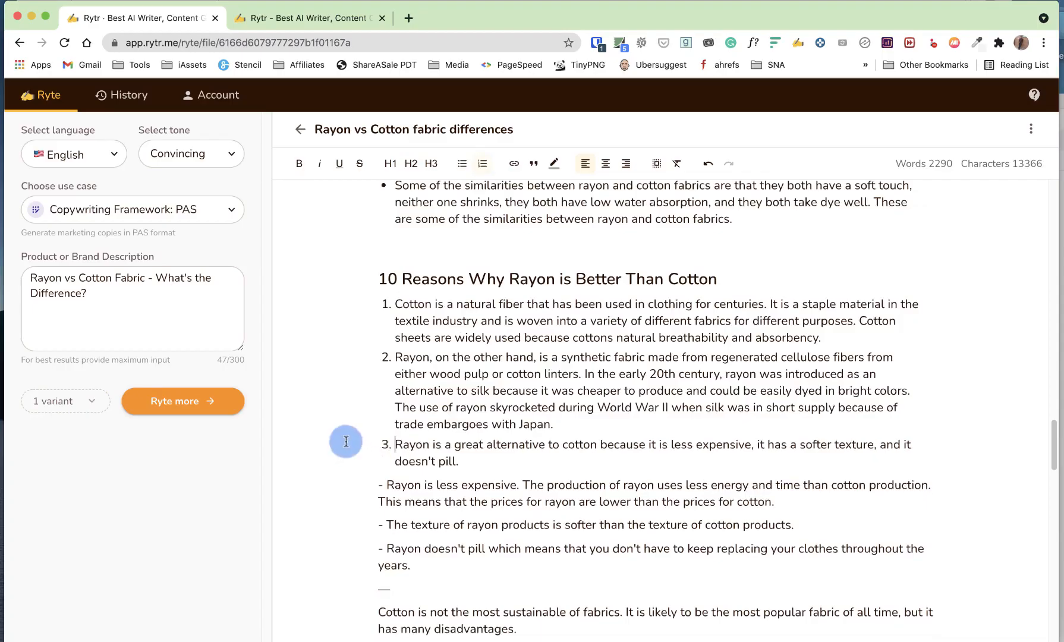
# Step: Remove the leading dash from the "Rayon is less expensive" paragraph and make it the fourth item of the numbered list
pyautogui.click(388, 485)
pyautogui.press('BackSpace')
pyautogui.press('BackSpace')
pyautogui.press('BackSpace')
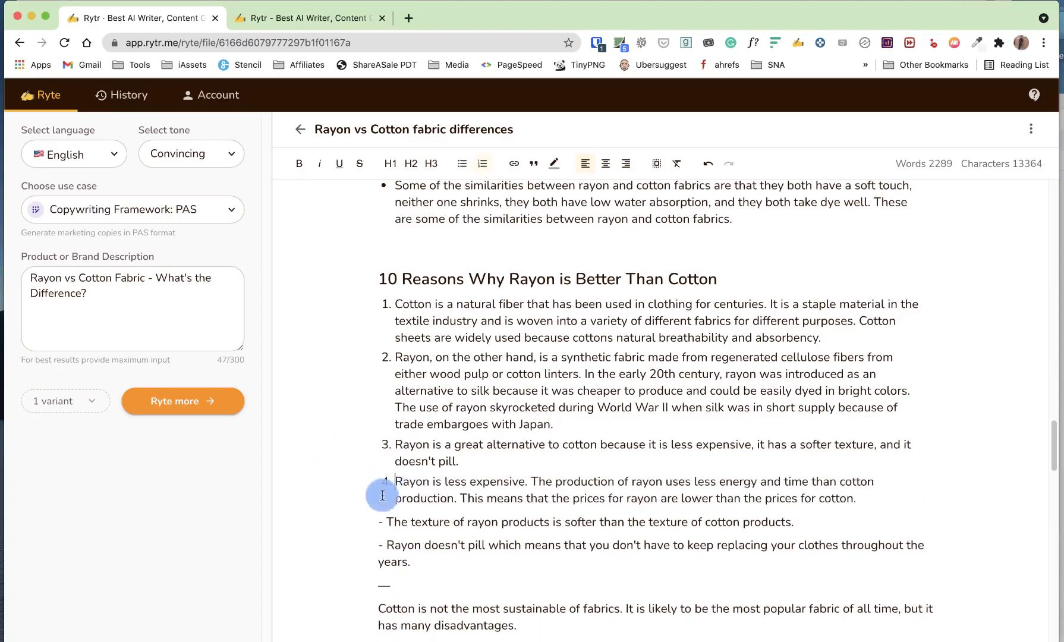
# Step: Remove the leading dashes from the rayon texture and "Rayon doesn't pill" paragraphs and make them the fifth and sixth items of the numbered list
pyautogui.press('BackSpace')
pyautogui.press('BackSpace')
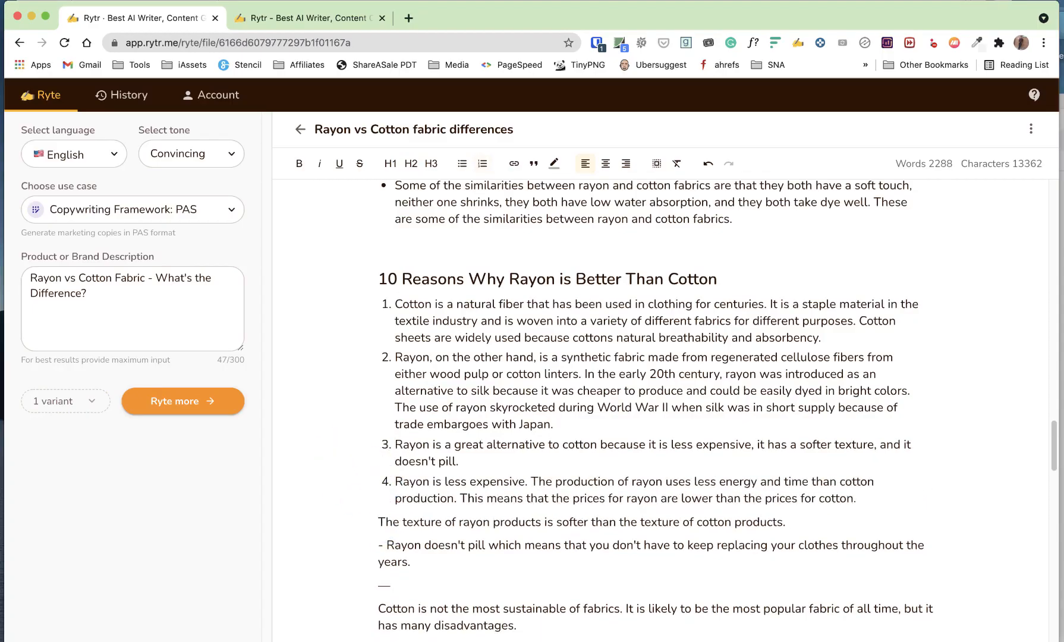
pyautogui.press('BackSpace')
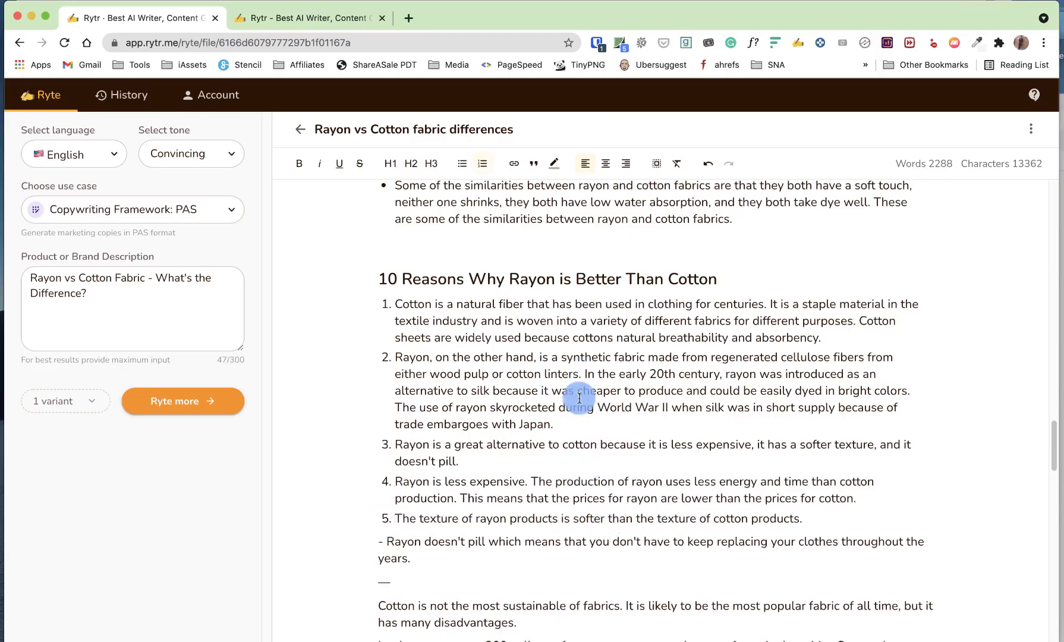
pyautogui.scroll(-3, 578, 397)
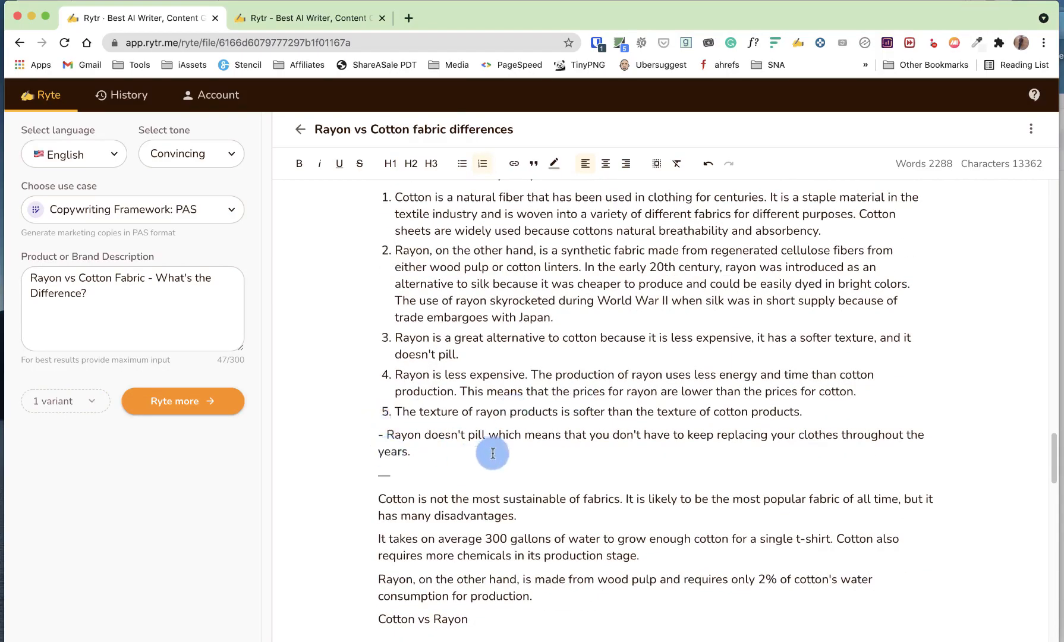
pyautogui.press('BackSpace')
pyautogui.press('BackSpace')
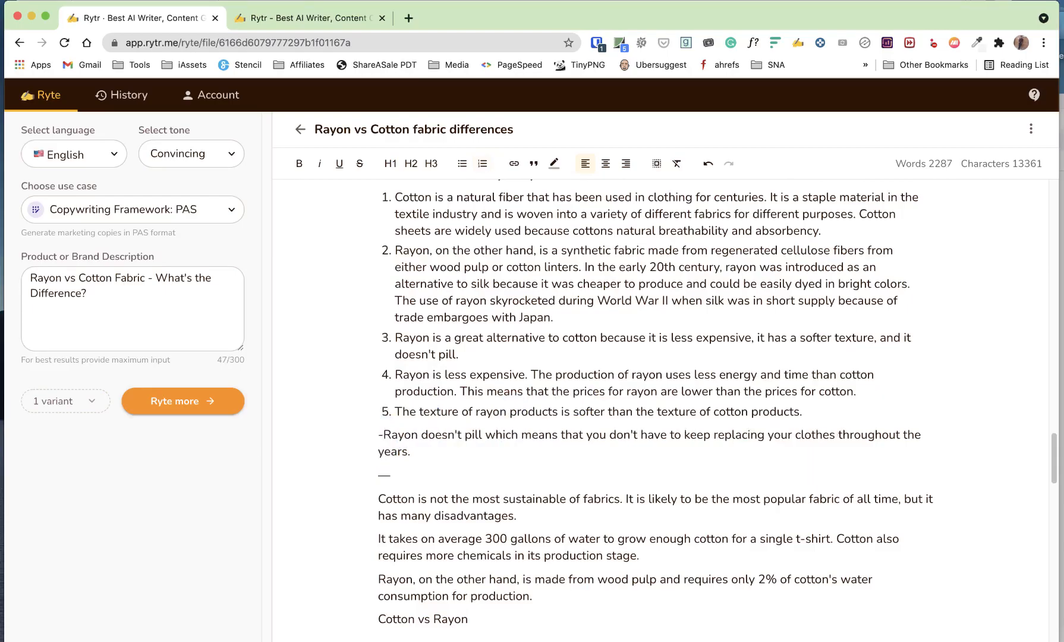
pyautogui.scroll(-1, 437, 467)
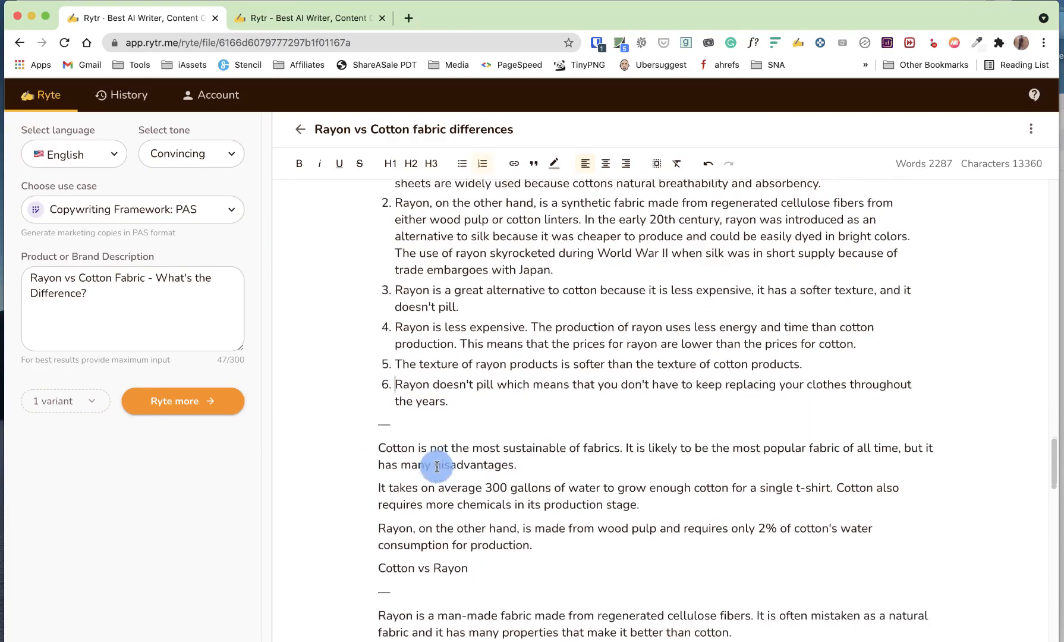
# Step: Delete the dash separator, make "Cotton is not the most sustainable of fabrics" the seventh list item and merge the "300 gallons of water" paragraph into it
pyautogui.click(379, 449)
pyautogui.press('BackSpace')
pyautogui.press('BackSpace')
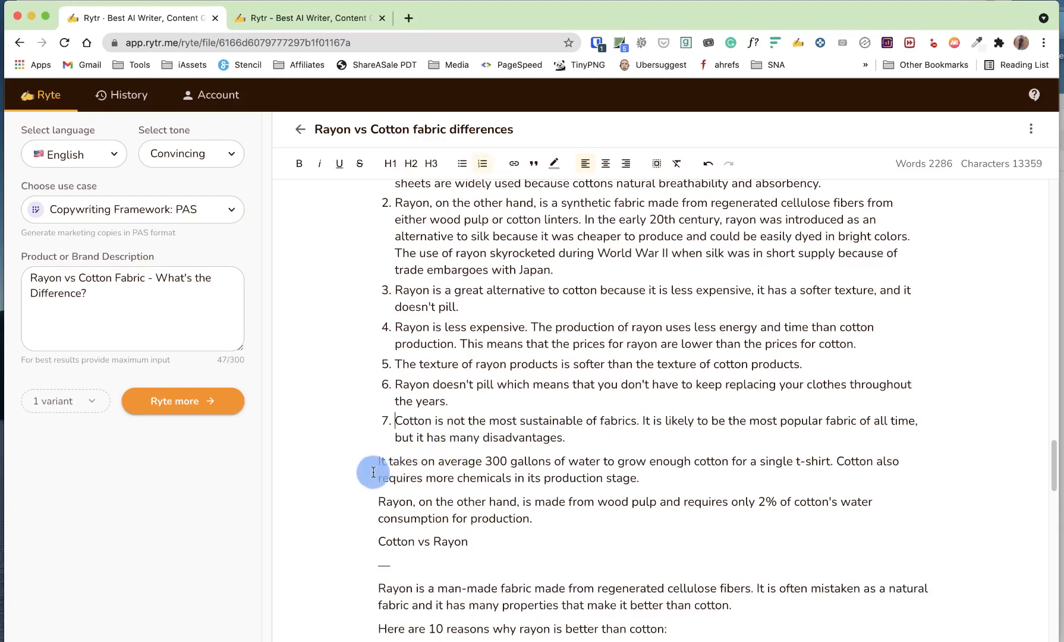
pyautogui.press('BackSpace')
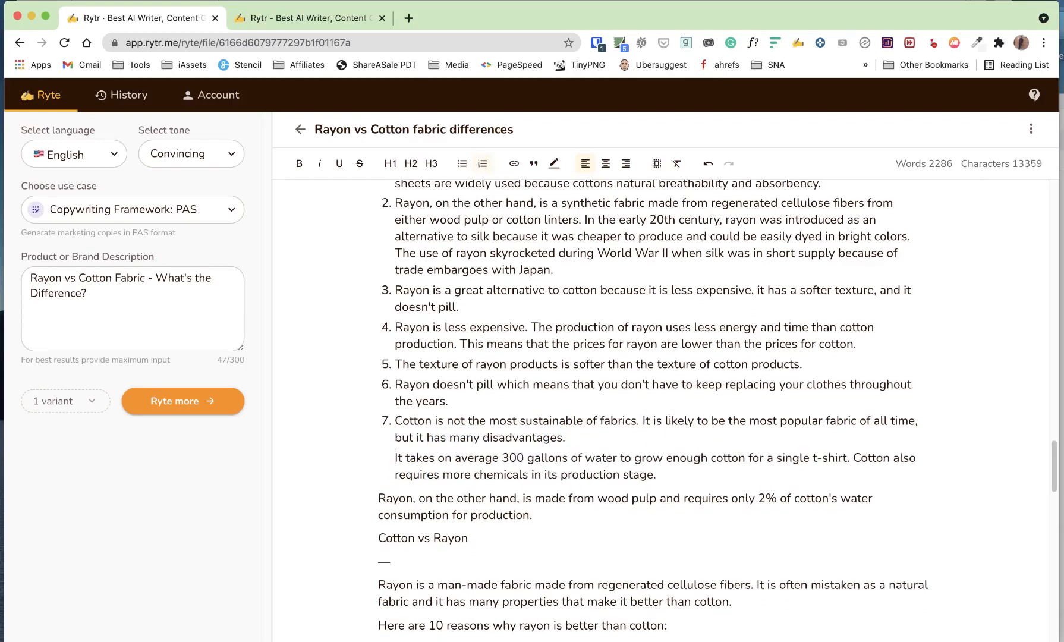
pyautogui.press('BackSpace')
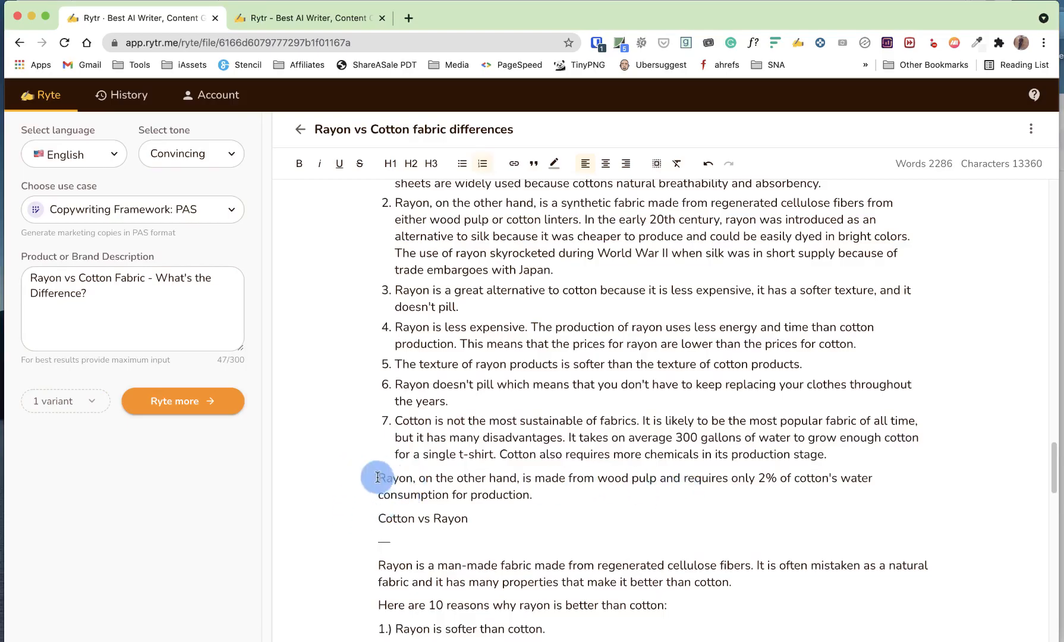
# Step: Make the "Rayon, on the other hand" paragraph item 8 and "Rayon does not require as much water" item 9, deleting everything between them
pyautogui.click(376, 476)
pyautogui.press('BackSpace')
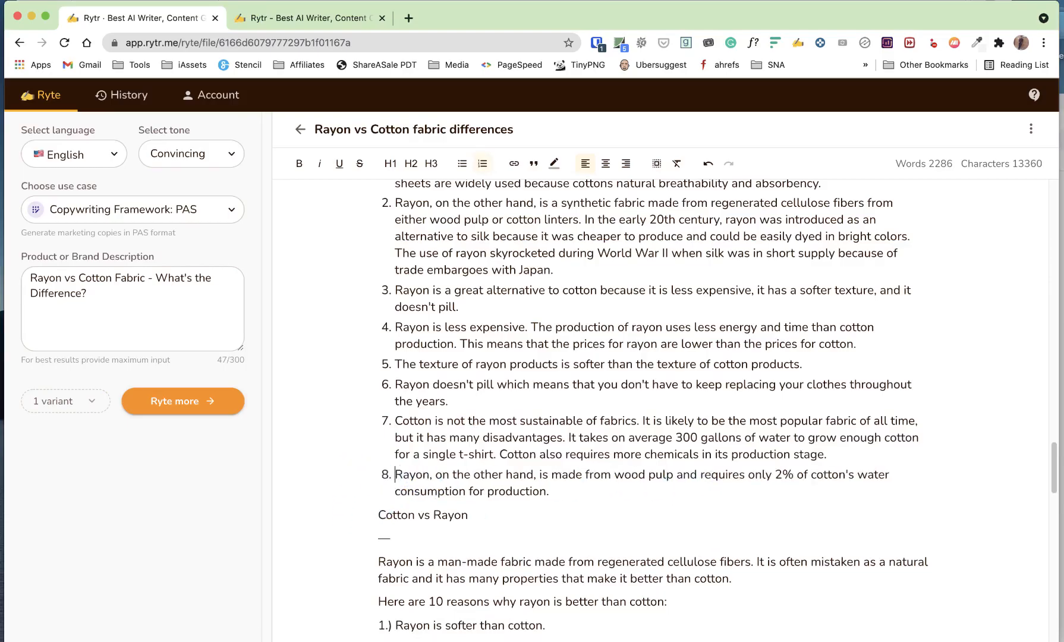
pyautogui.scroll(-3, 459, 529)
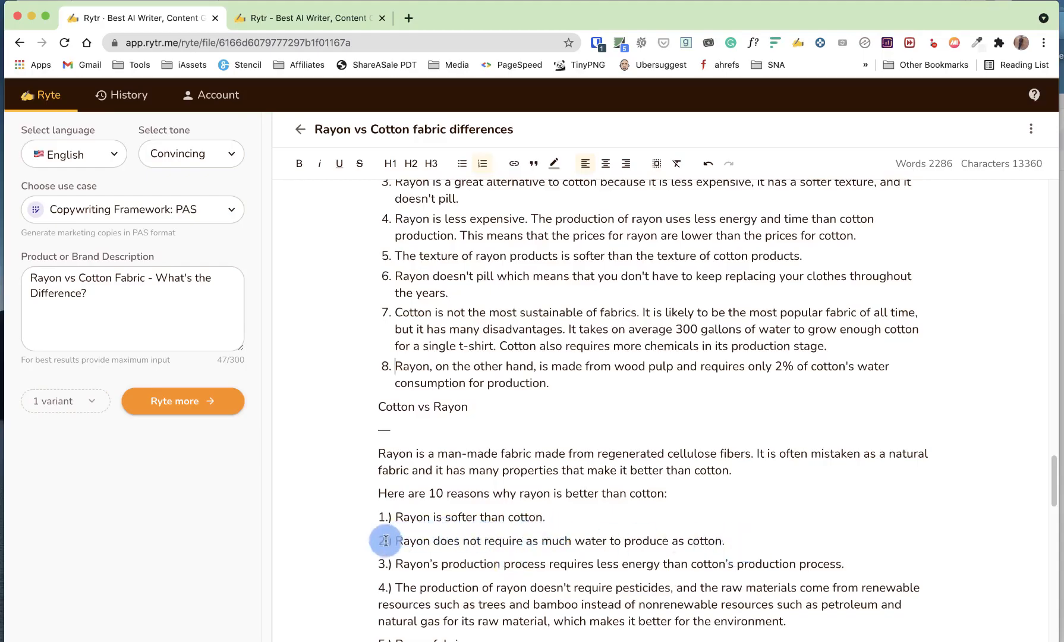
pyautogui.moveTo(392, 541); pyautogui.dragTo(370, 402)
pyautogui.press('BackSpace')
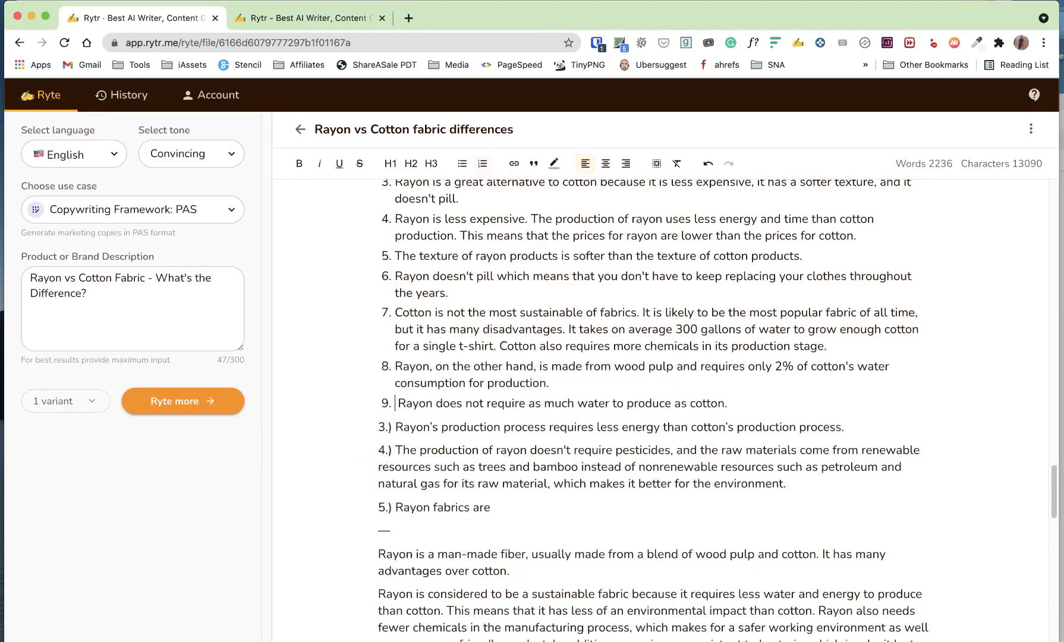
pyautogui.press('BackSpace')
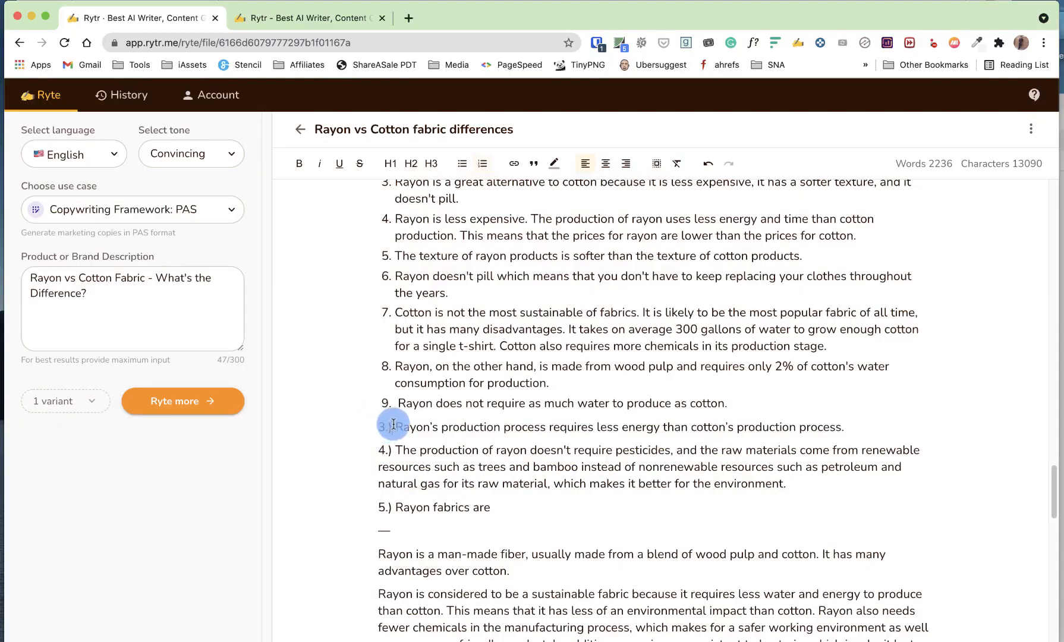
# Step: Remove "3.)" from the "Rayon's production process" paragraph and make it the tenth item of the numbered list
pyautogui.moveTo(392, 426); pyautogui.dragTo(362, 426)
pyautogui.press('BackSpace')
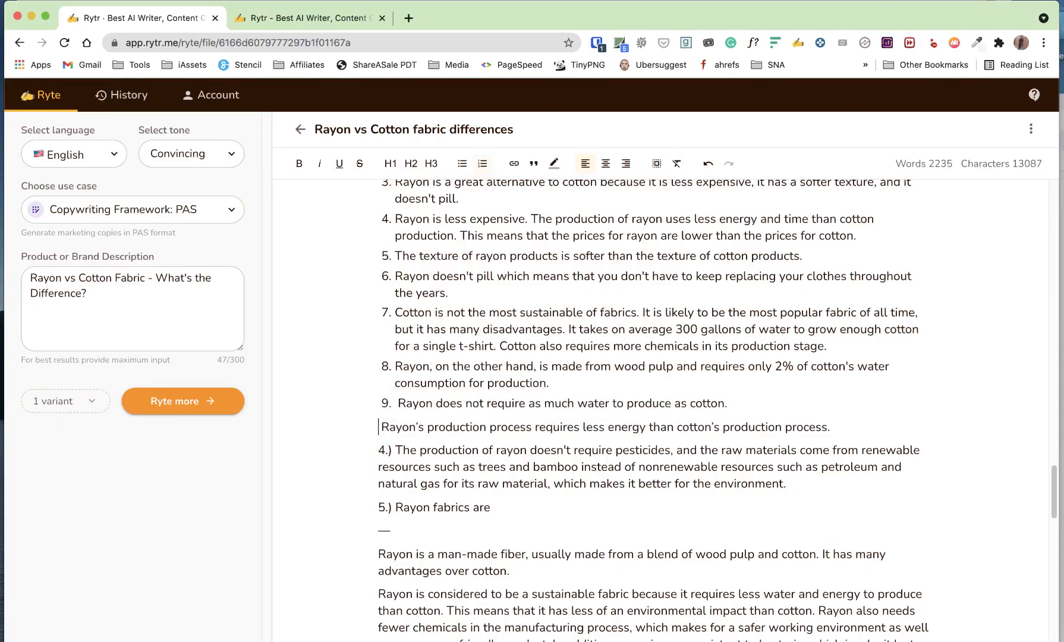
pyautogui.press('BackSpace')
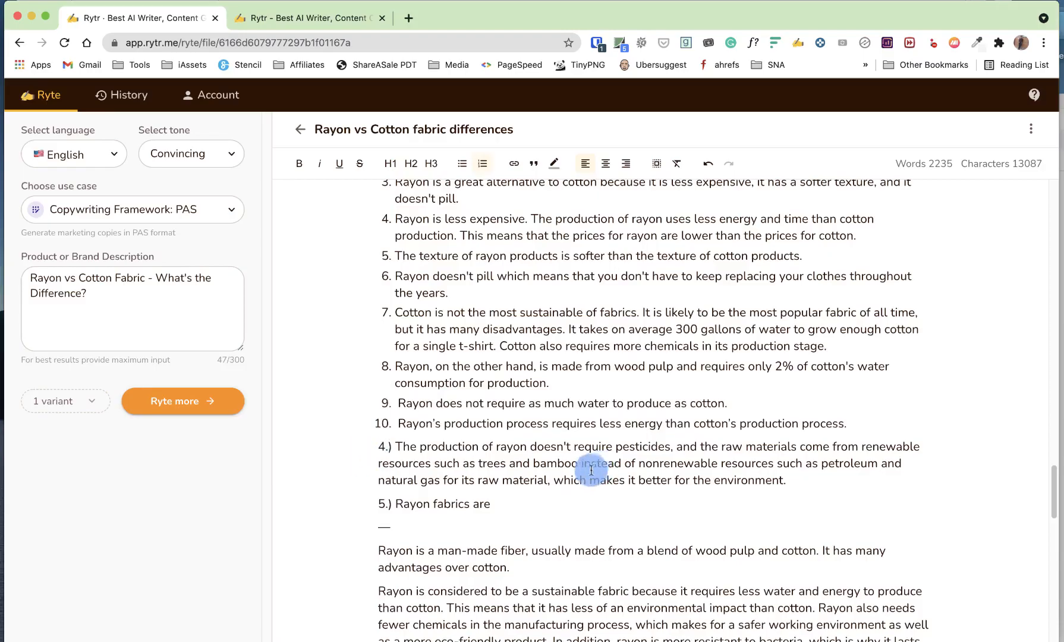
# Step: Remove "4.)" from the "The production of rayon doesn't require pesticides" paragraph and make it the eleventh item of the numbered list
pyautogui.click(396, 446)
pyautogui.press('BackSpace')
pyautogui.press('BackSpace')
pyautogui.press('BackSpace')
pyautogui.press('BackSpace')
pyautogui.press('BackSpace')
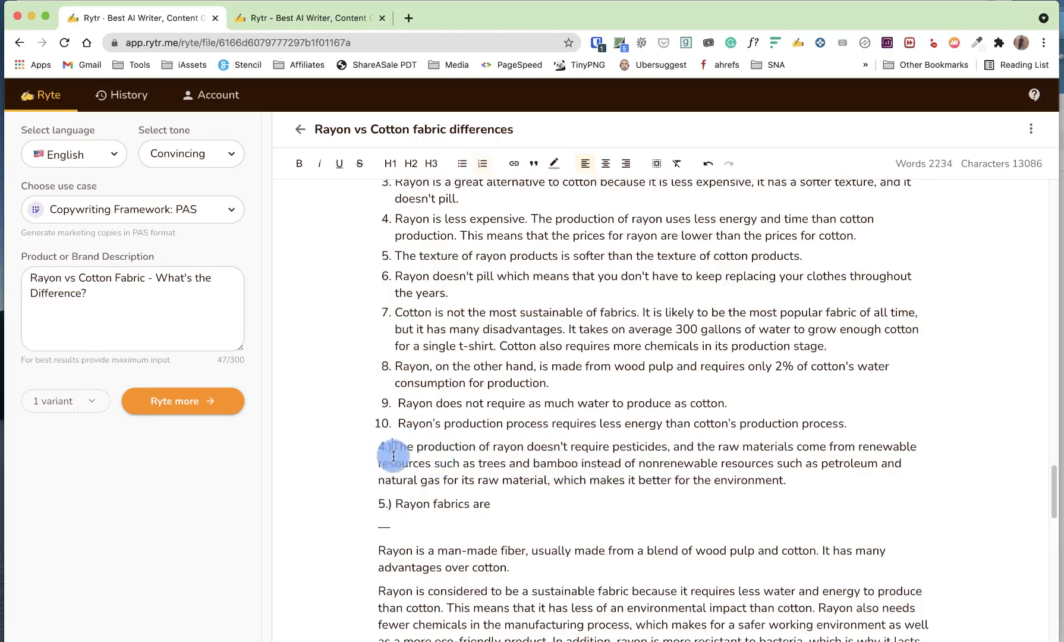
pyautogui.press('BackSpace')
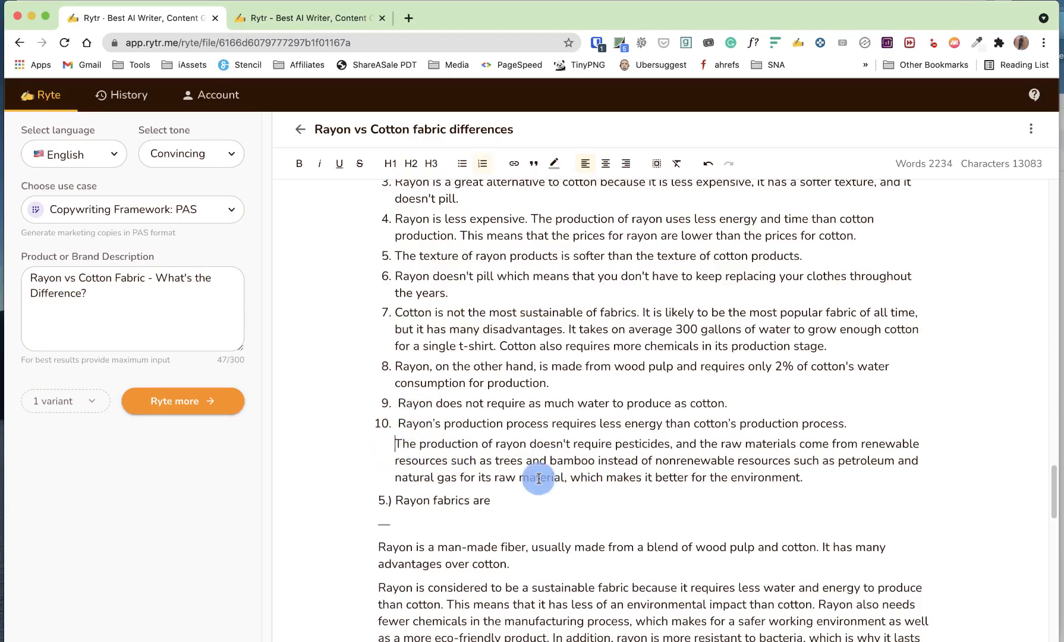
pyautogui.press('BackSpace')
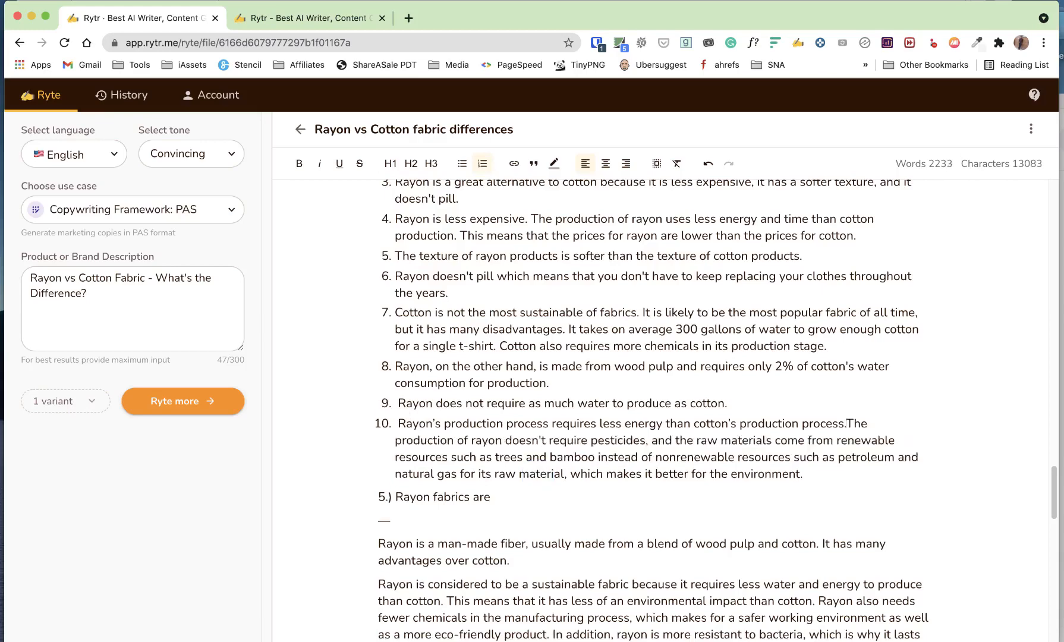
pyautogui.press('Return')
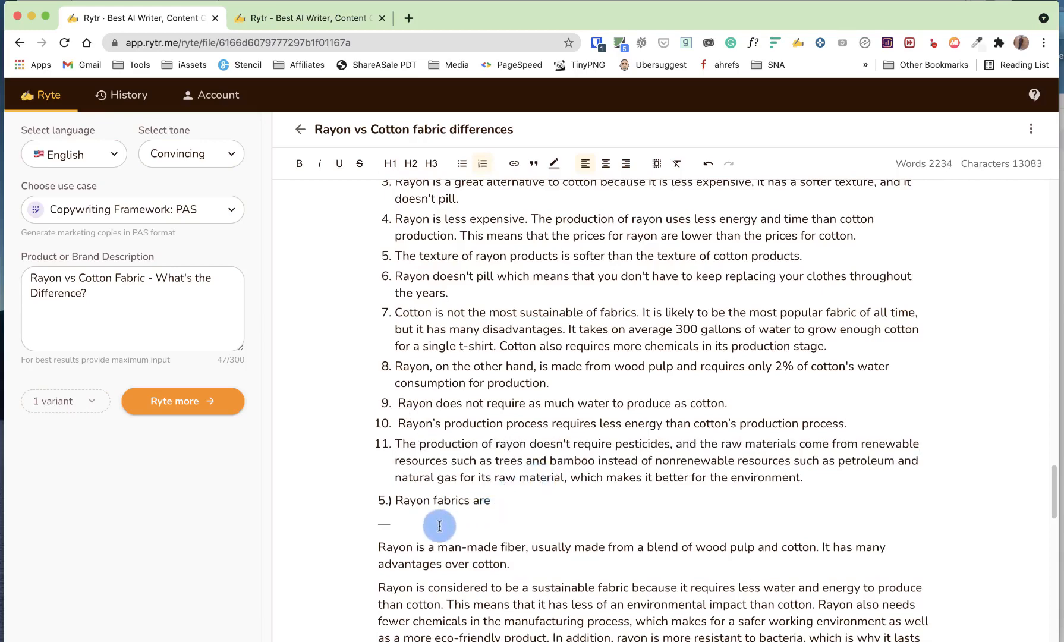
# Step: Delete the text from "5.) Rayon fabrics are" through the "Rayon is considered to be a sustainable fabric" paragraph below the numbered list
pyautogui.scroll(-2, 440, 526)
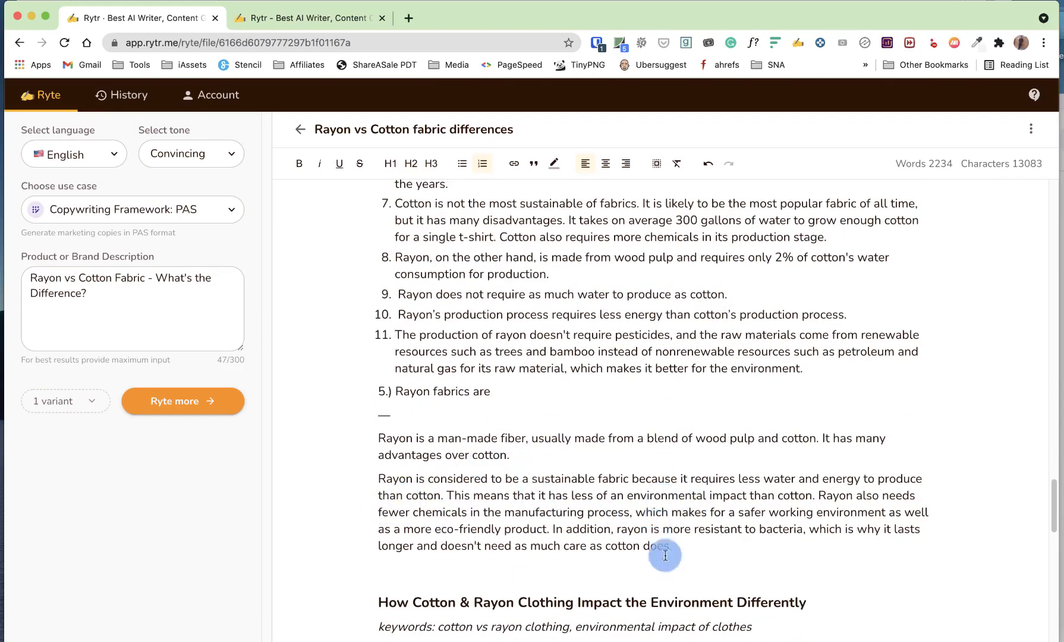
pyautogui.moveTo(723, 573); pyautogui.dragTo(369, 396)
pyautogui.press('BackSpace')
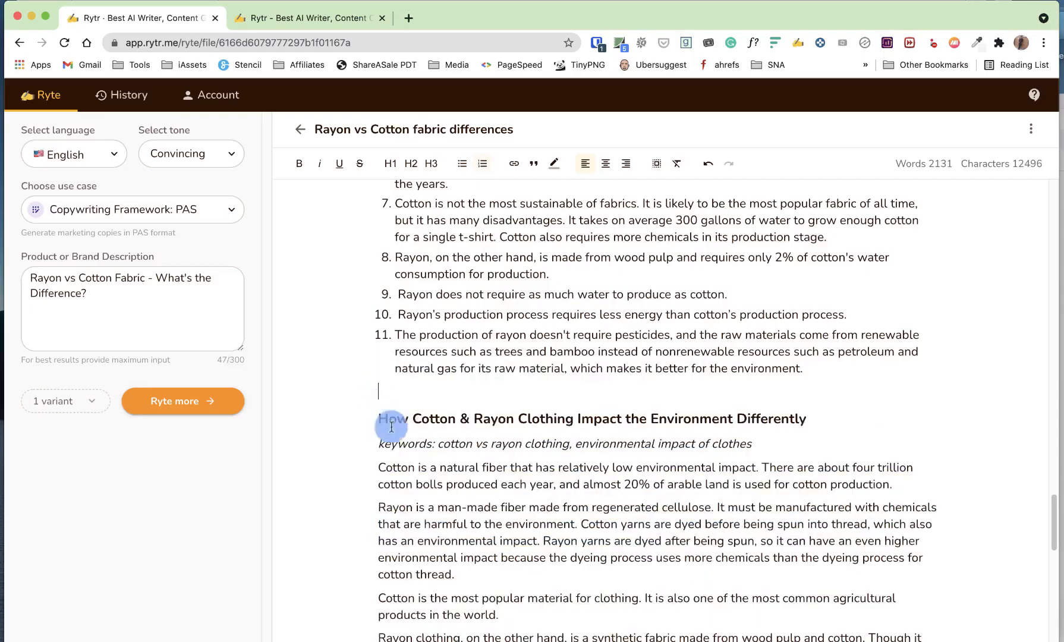
pyautogui.press('BackSpace')
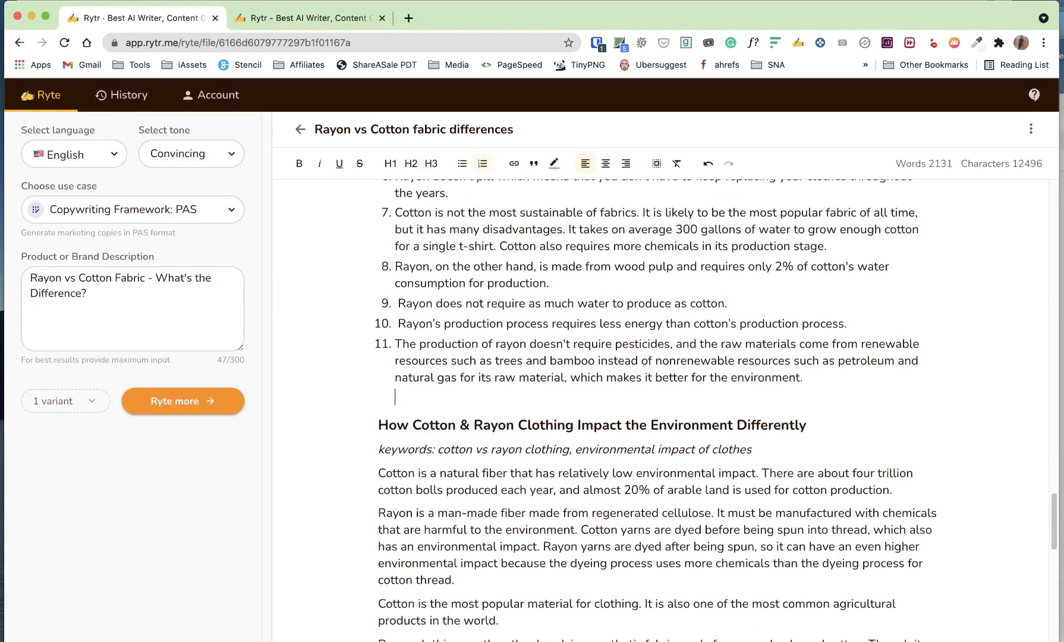
# Step: Delete the italic keywords line under the "How Cotton & Rayon Clothing Impact the Environment Differently" heading
pyautogui.scroll(-3, 493, 434)
pyautogui.scroll(-1, 492, 434)
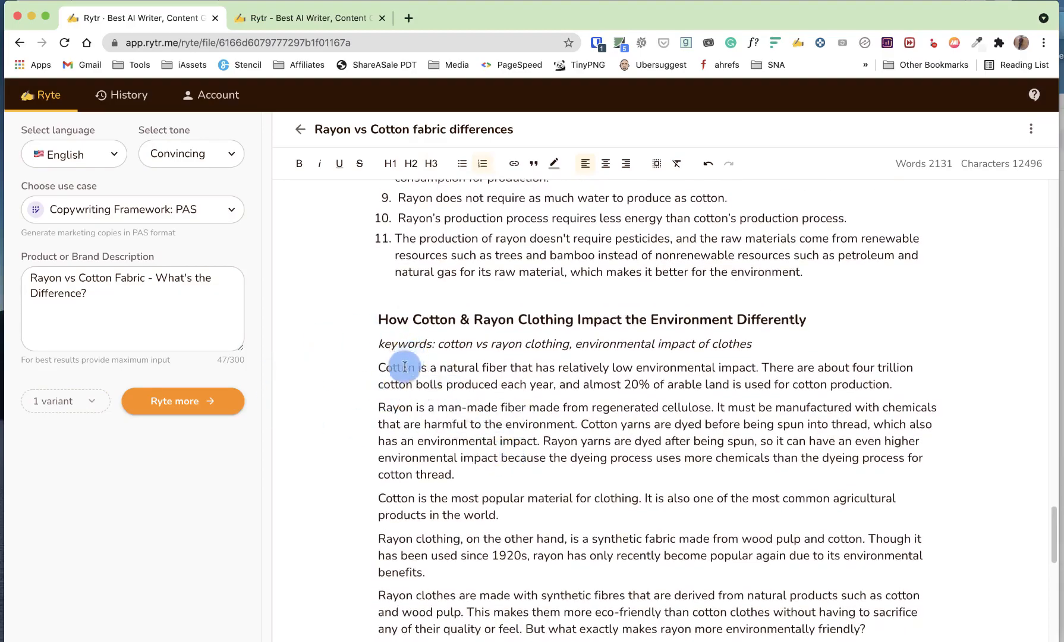
pyautogui.tripleClick(475, 340)
pyautogui.press('BackSpace')
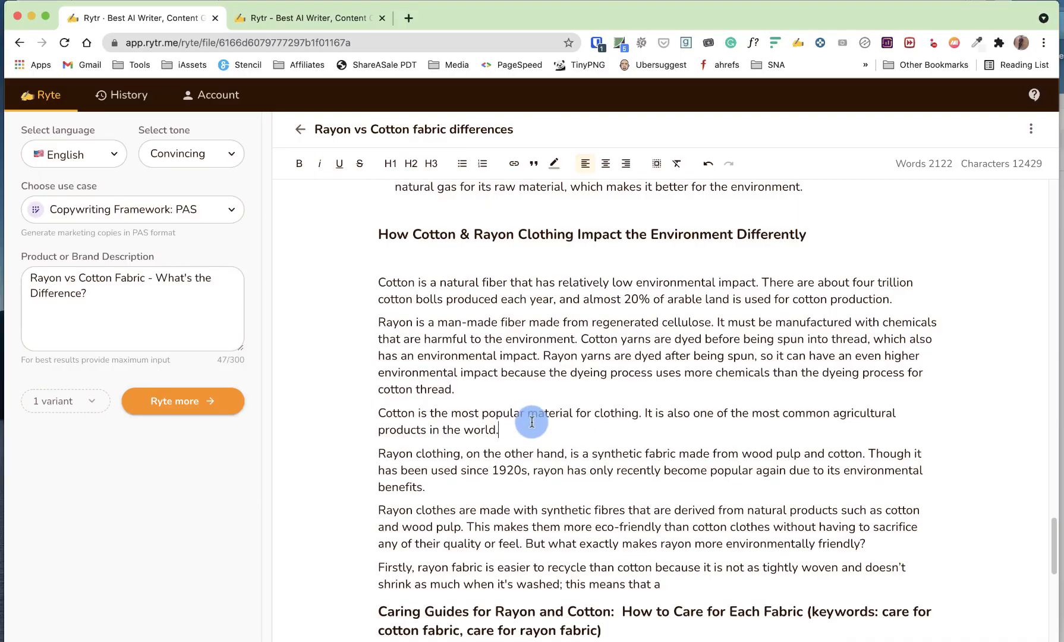
pyautogui.tripleClick(520, 418)
pyautogui.press('BackSpace')
pyautogui.press('BackSpace')
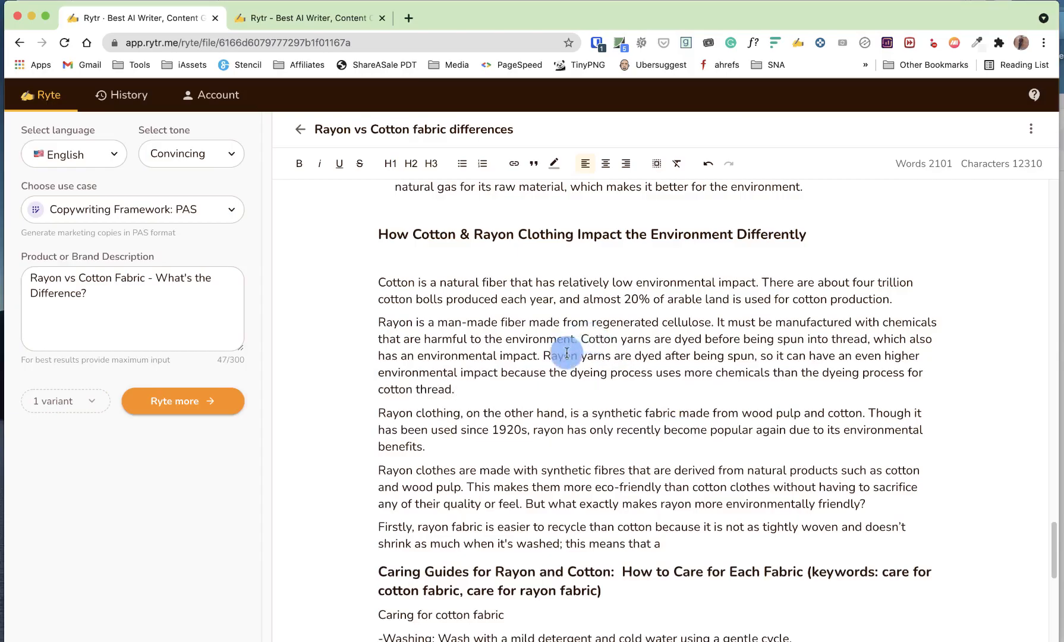
pyautogui.hotkey('ctrl', 'z')
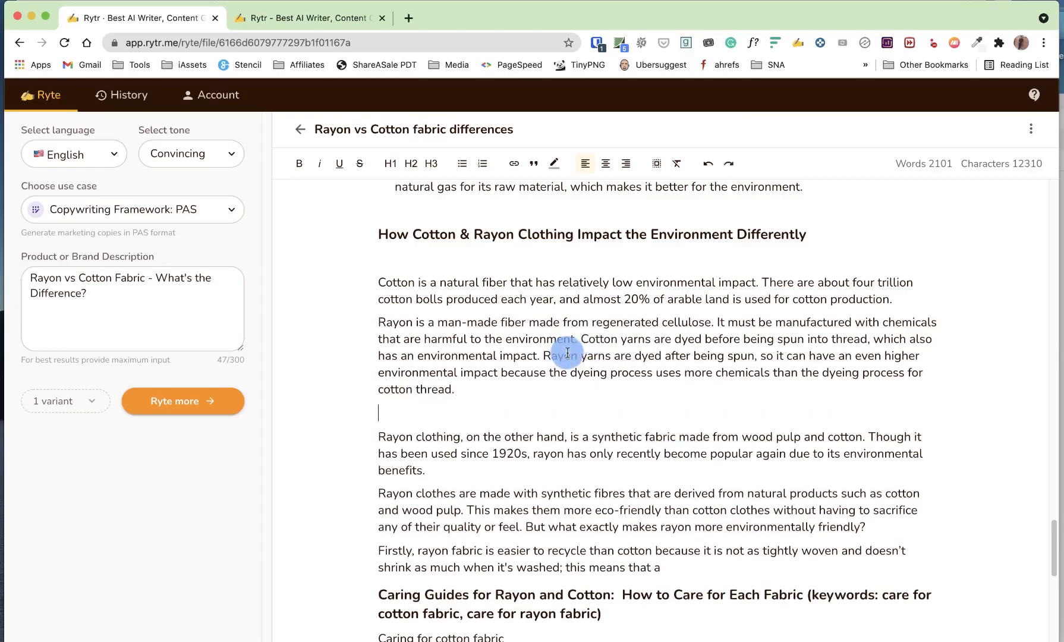
pyautogui.hotkey('ctrl', 'z')
# Step: Merge the "Rayon clothing" paragraph into the one above, inserting between them a repeat of its two sentences joined with ", and it is also"
pyautogui.click(375, 454)
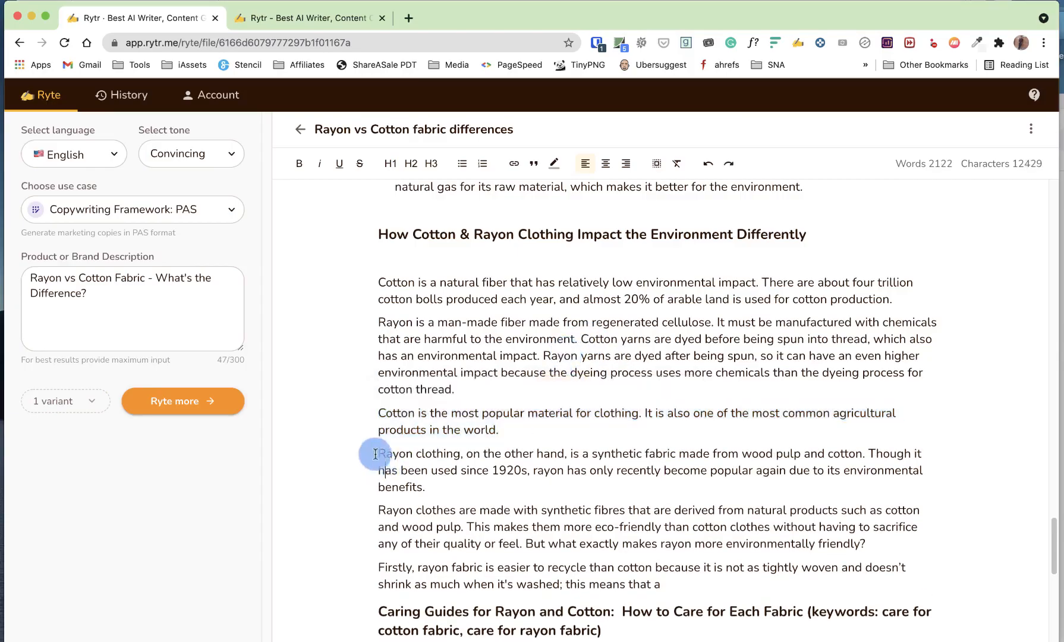
pyautogui.press('BackSpace')
pyautogui.write('Cotton is the most popular material for clothing, and it is also one of the most common agricultural products in the world.')
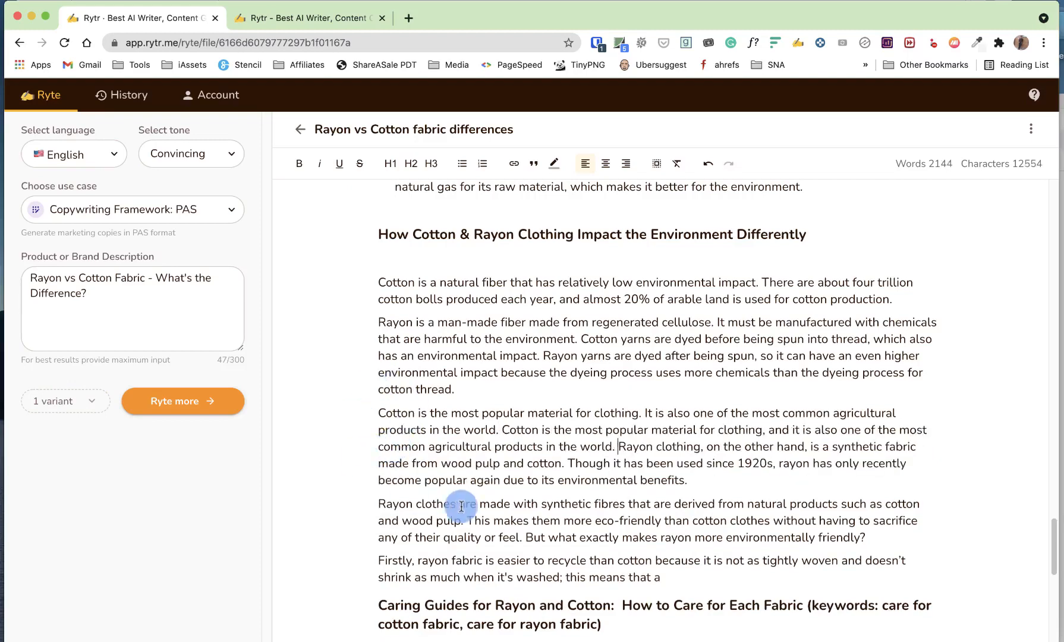
# Step: Delete the unfinished "Firstly, rayon fabric is easier to recycle" paragraph and the question "But what exactly makes rayon more environmentally friendly?" before it
pyautogui.scroll(-2, 462, 506)
pyautogui.scroll(1, 595, 461)
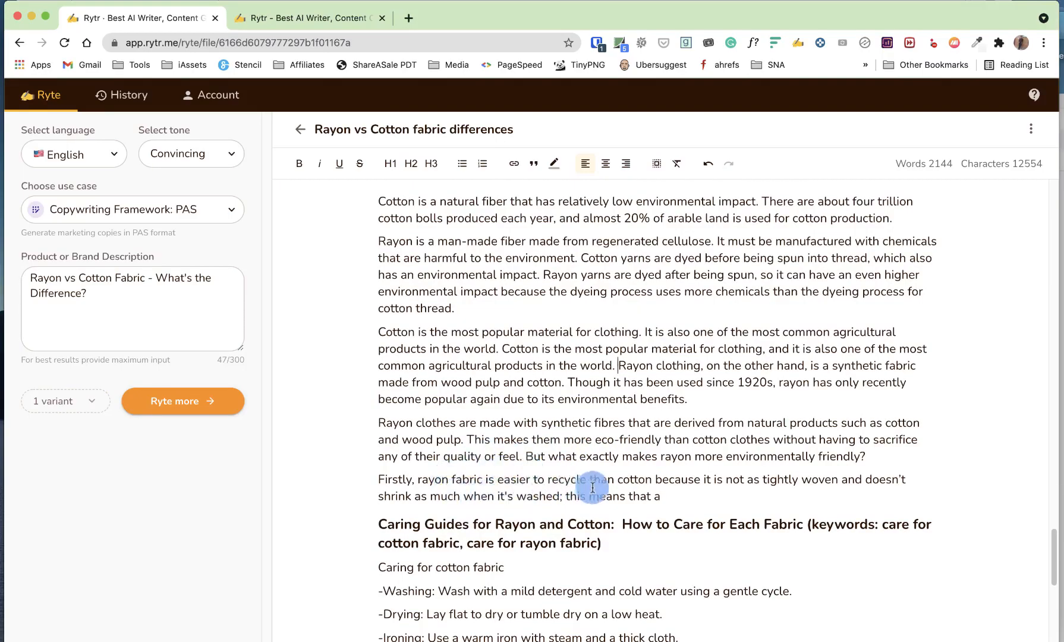
pyautogui.tripleClick(551, 487)
pyautogui.press('BackSpace')
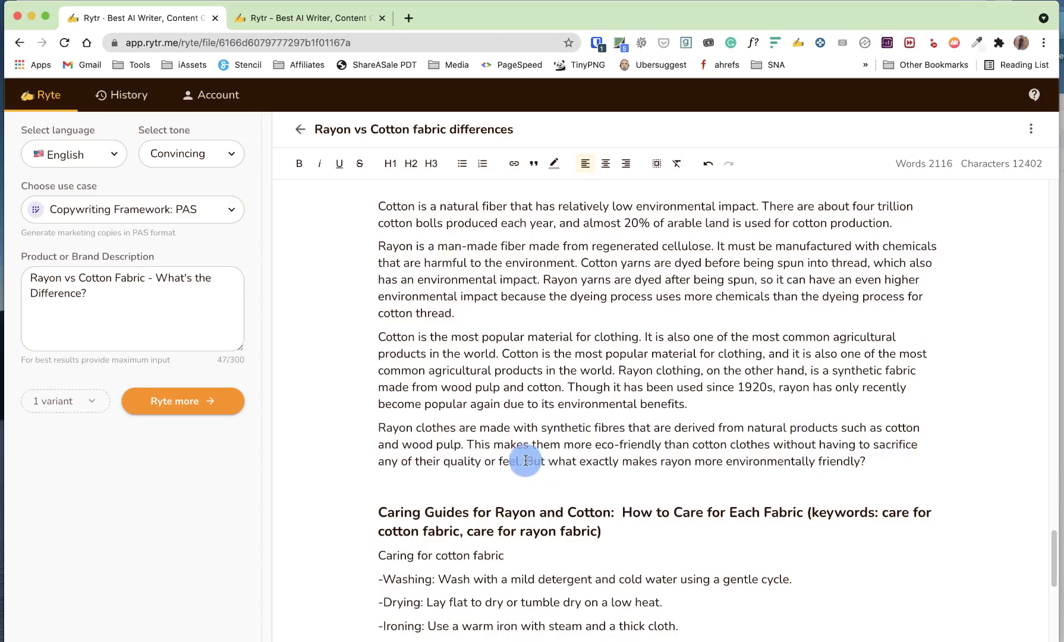
pyautogui.moveTo(526, 461); pyautogui.dragTo(876, 464)
pyautogui.press('BackSpace')
# Step: Make "How Cotton & Rayon Clothing Impact the Environment Differently" a level 2 heading
pyautogui.scroll(2, 702, 448)
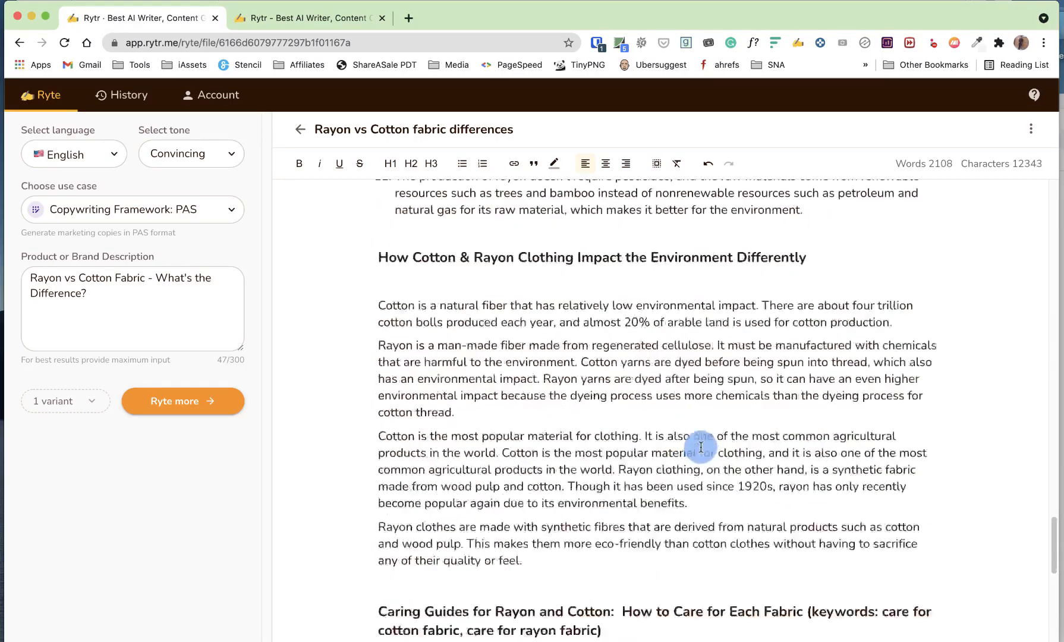
pyautogui.scroll(-4, 697, 448)
pyautogui.scroll(3, 697, 450)
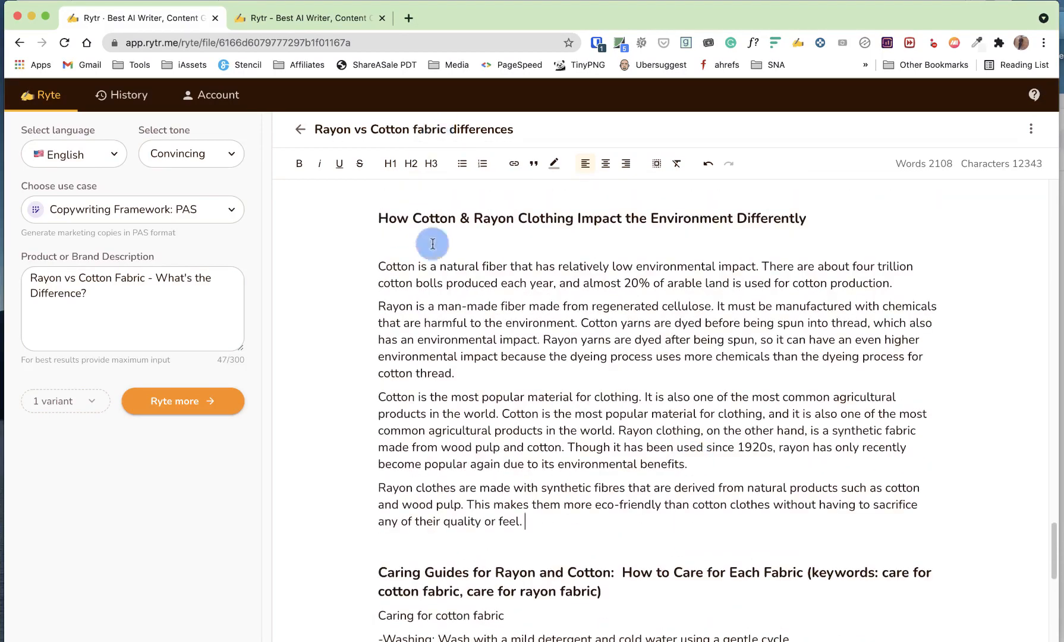
pyautogui.click(412, 162)
# Step: Delete the "(keywords: care for cotton fabric, care for rayon fabric)" text from the Caring Guides heading and bold the "Caring for cotton fabric" line below it
pyautogui.scroll(-3, 497, 483)
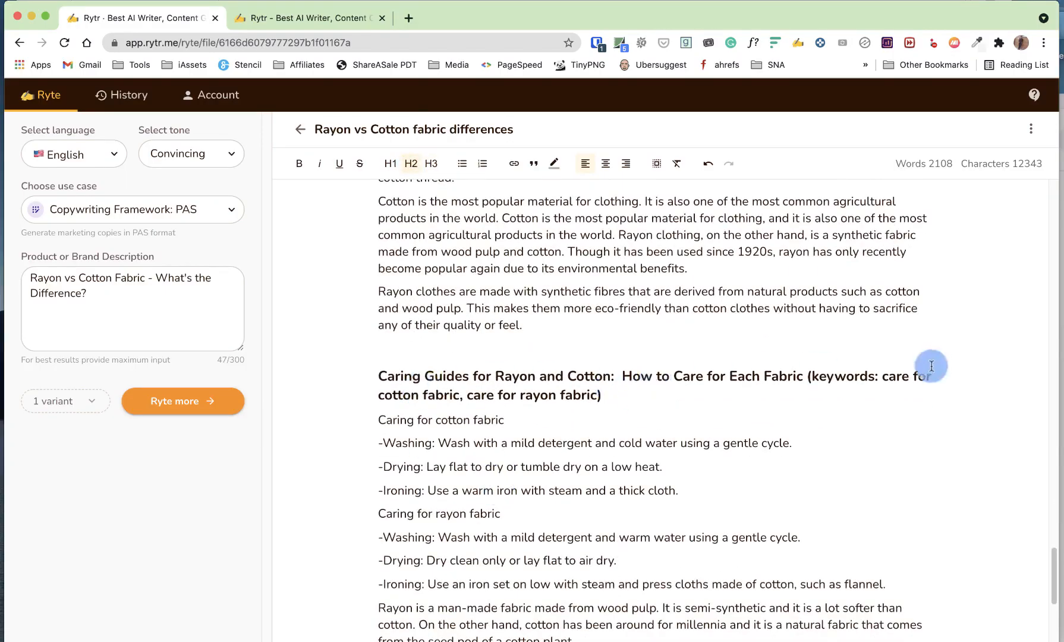
pyautogui.moveTo(808, 376); pyautogui.dragTo(879, 387)
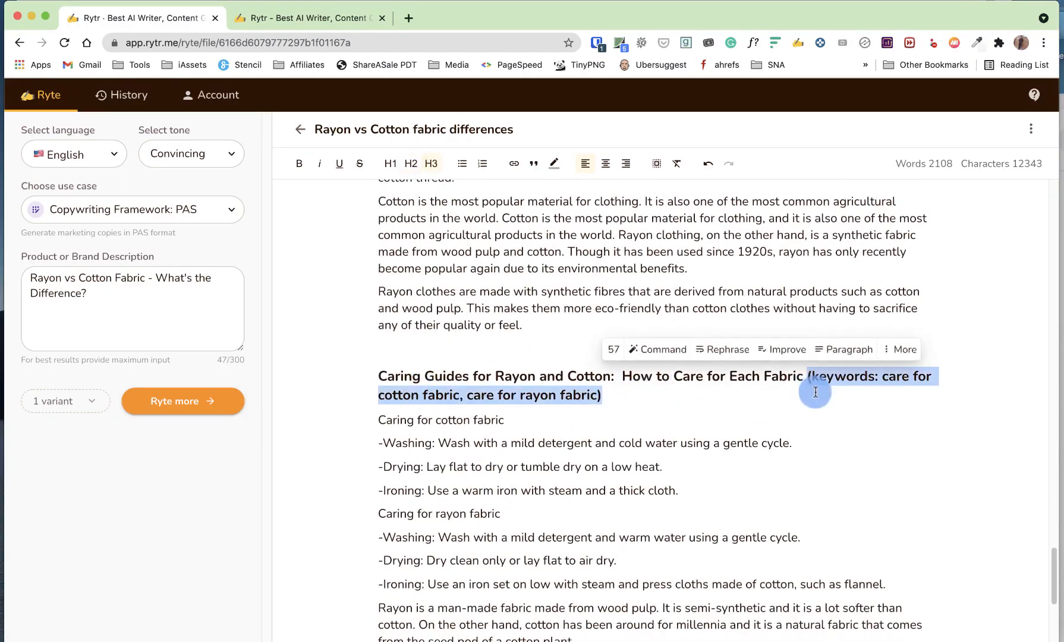
pyautogui.press('BackSpace')
pyautogui.tripleClick(416, 403)
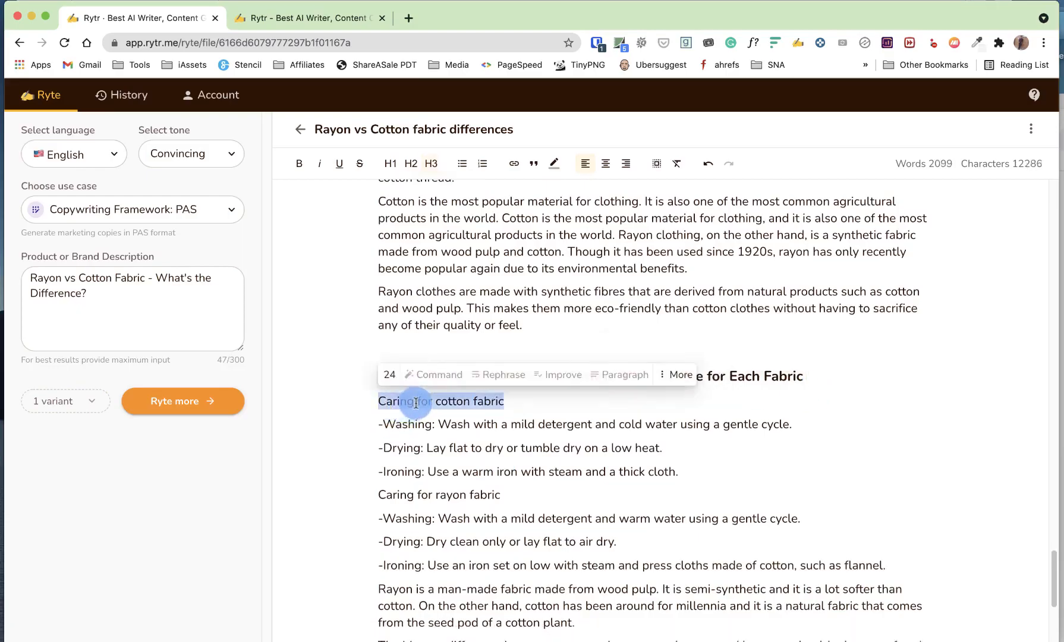
pyautogui.click(299, 164)
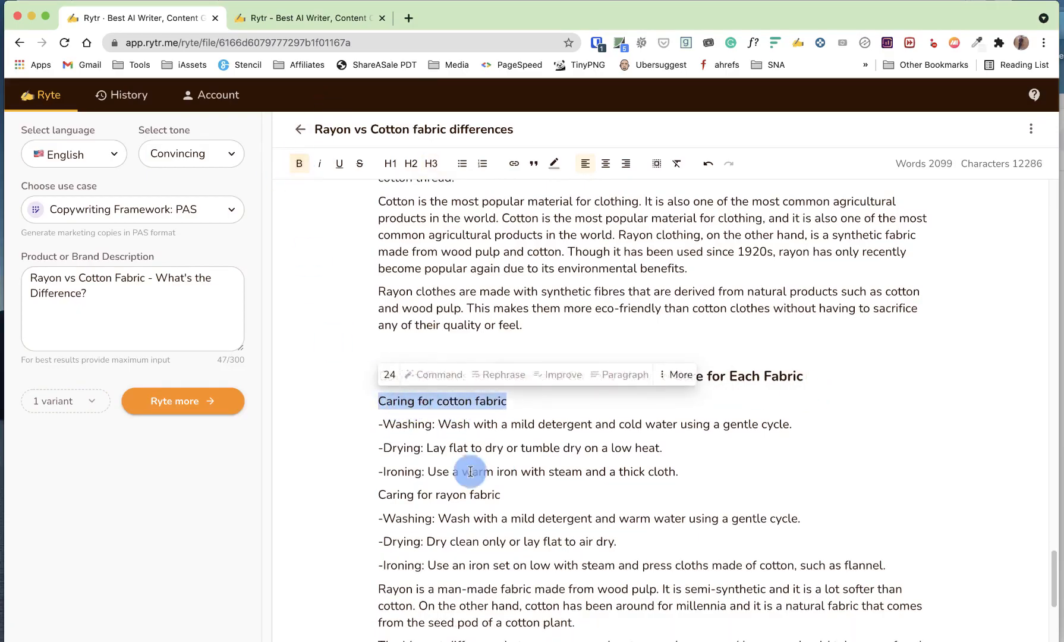
# Step: Bold the "Caring for rayon fabric" line in the caring guides section
pyautogui.tripleClick(429, 496)
pyautogui.click(303, 165)
pyautogui.click(623, 423)
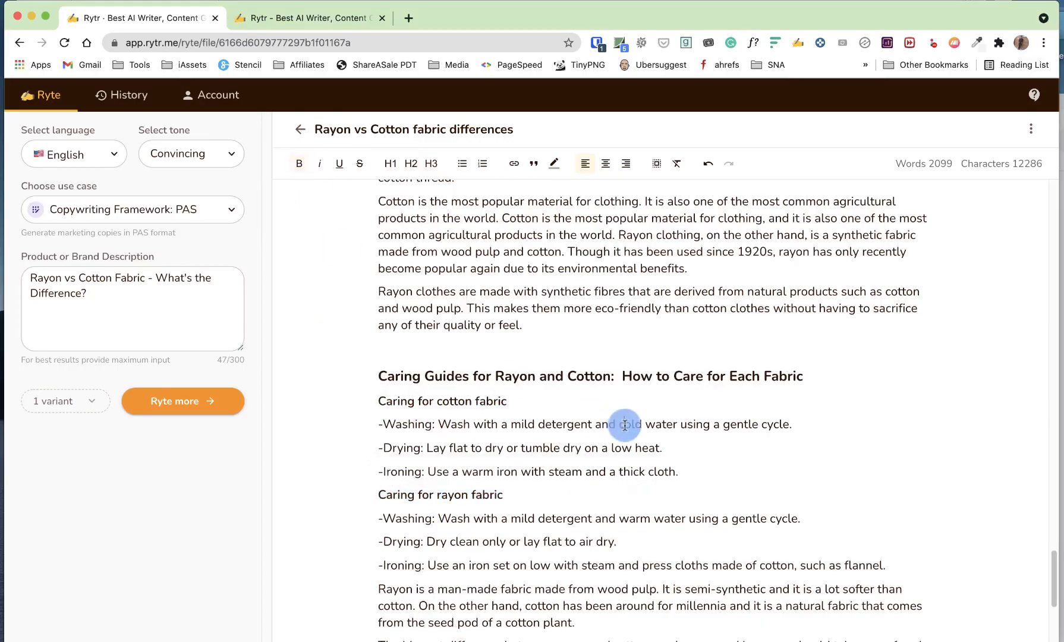
# Step: Delete the two leftover paragraphs after the rayon care tips and the repeated "Rayon vs Cotton: How to Care for Each Fabric" line above the Conclusion
pyautogui.scroll(-3, 624, 423)
pyautogui.tripleClick(595, 461)
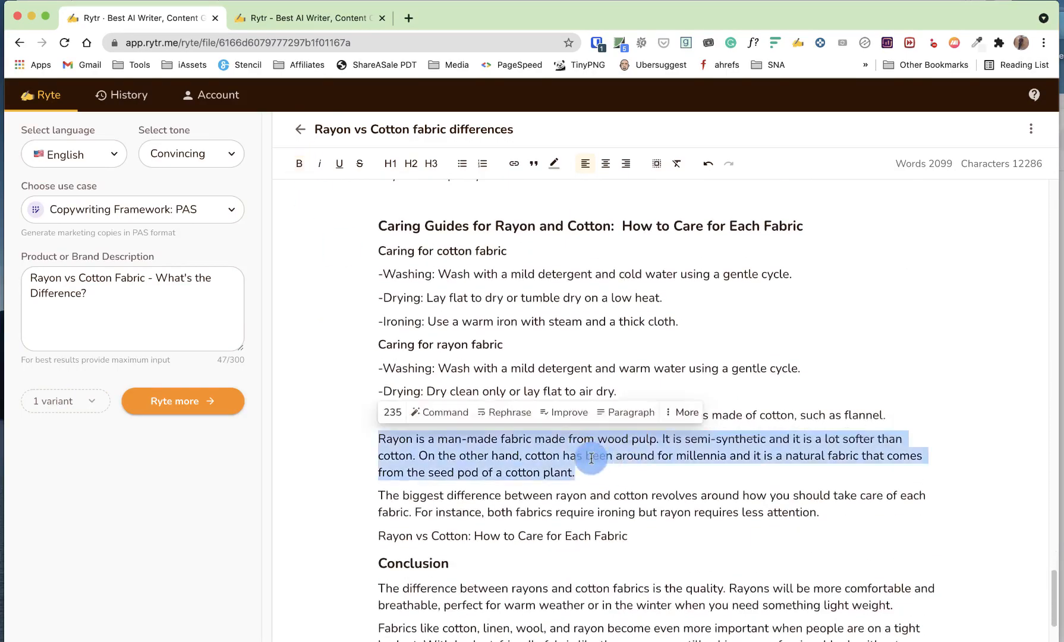
pyautogui.press('BackSpace')
pyautogui.tripleClick(550, 473)
pyautogui.press('BackSpace')
pyautogui.tripleClick(542, 484)
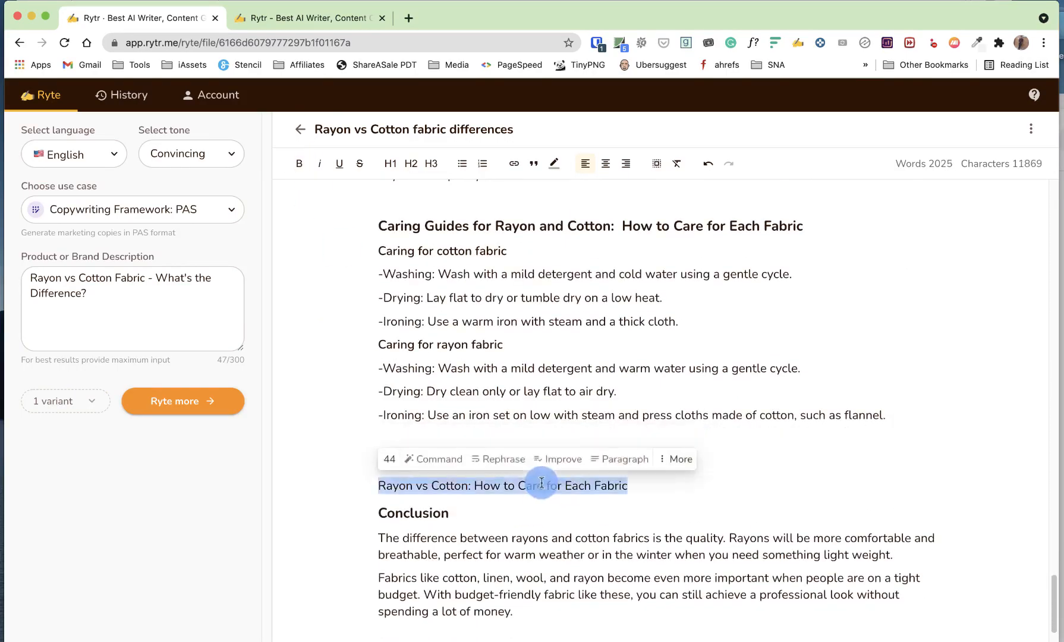
pyautogui.press('BackSpace')
pyautogui.press('BackSpace')
pyautogui.press('BackSpace')
# Step: Review the whole article from the title to the Conclusion, checking its headings, lists and paragraphs
pyautogui.scroll(-1, 535, 461)
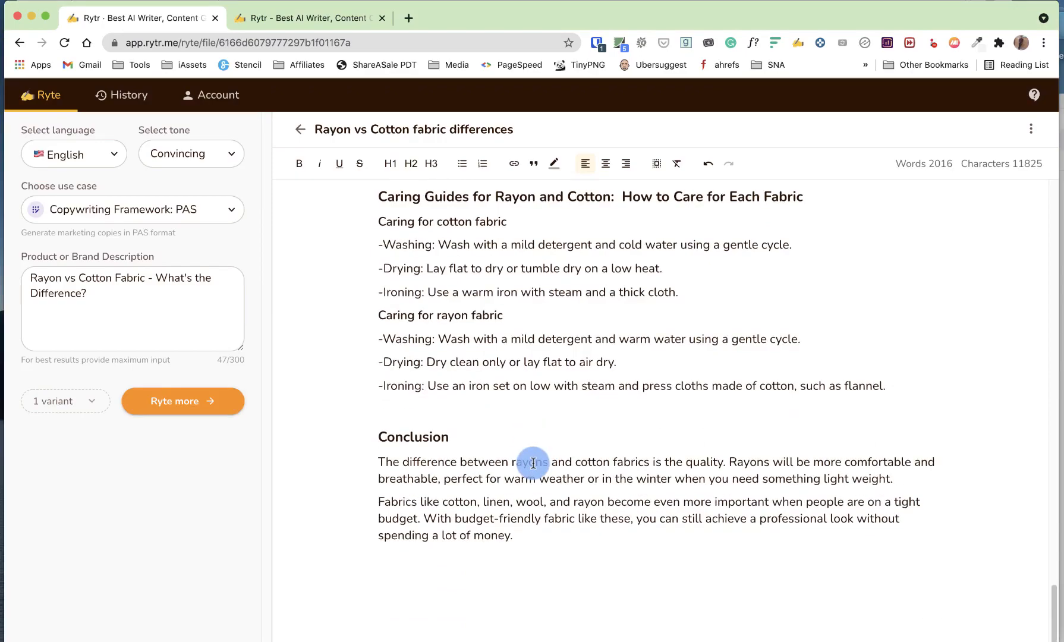
pyautogui.scroll(15, 564, 397)
pyautogui.scroll(-15, 737, 452)
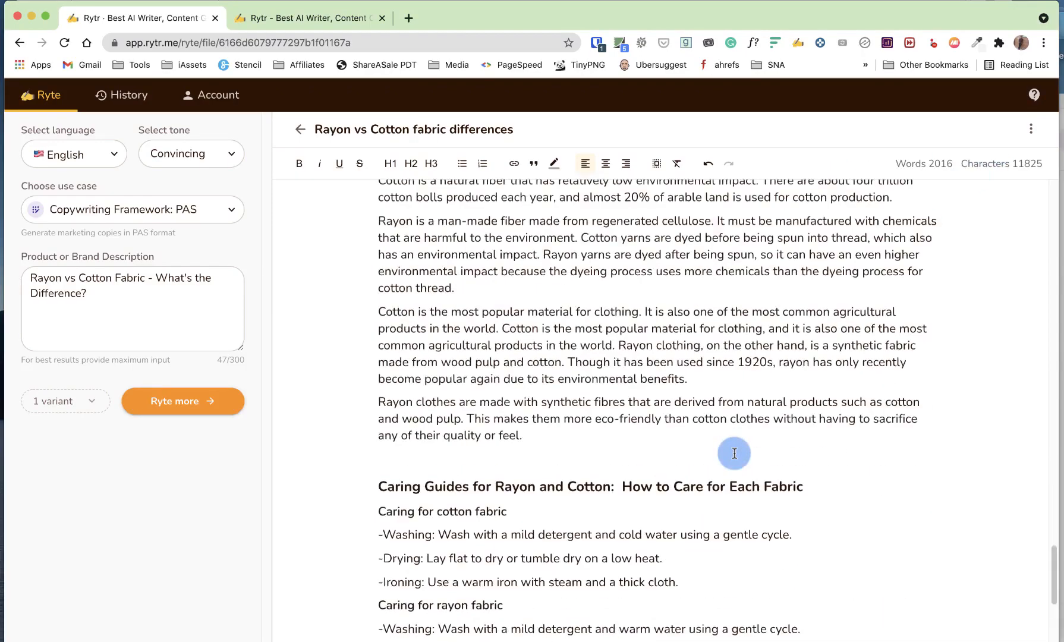
pyautogui.scroll(15, 764, 391)
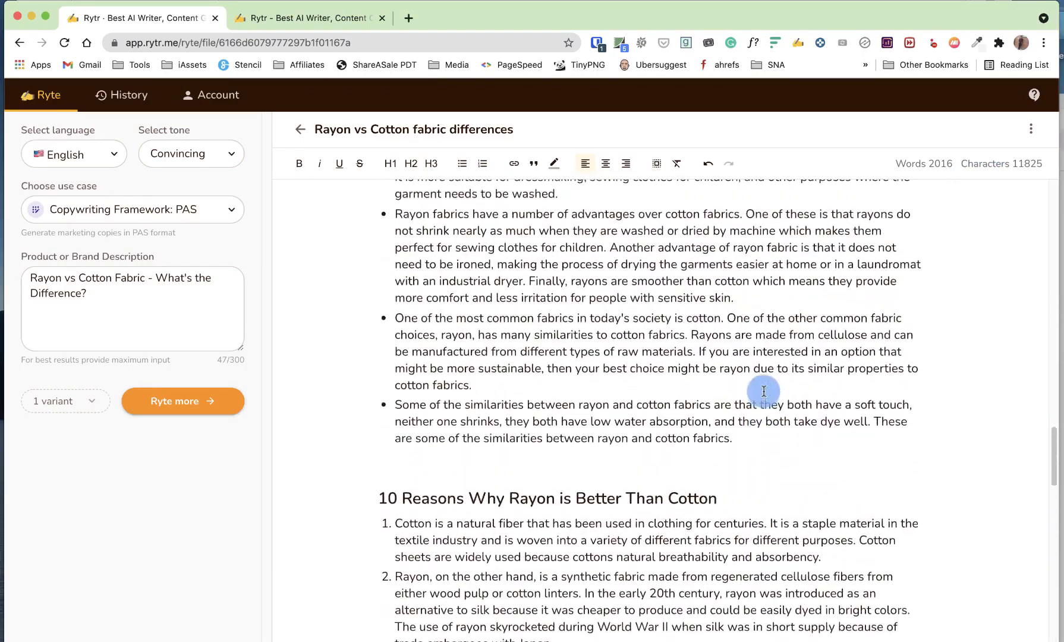
pyautogui.scroll(-10, 764, 392)
pyautogui.scroll(5, 764, 391)
pyautogui.scroll(10, 764, 391)
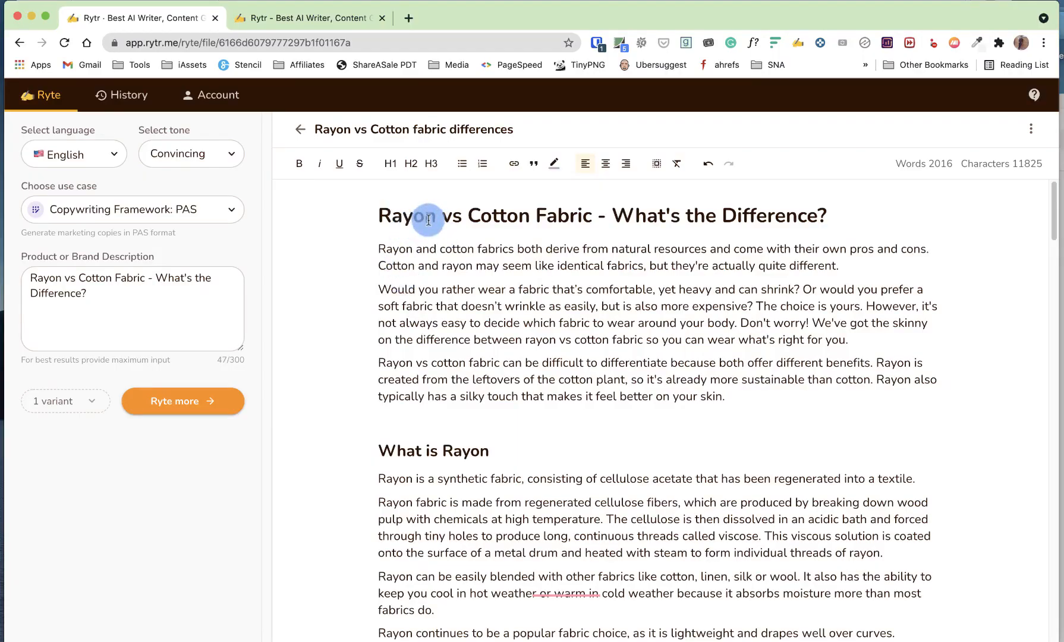
pyautogui.scroll(-10, 488, 317)
pyautogui.scroll(-5, 489, 317)
pyautogui.scroll(15, 489, 317)
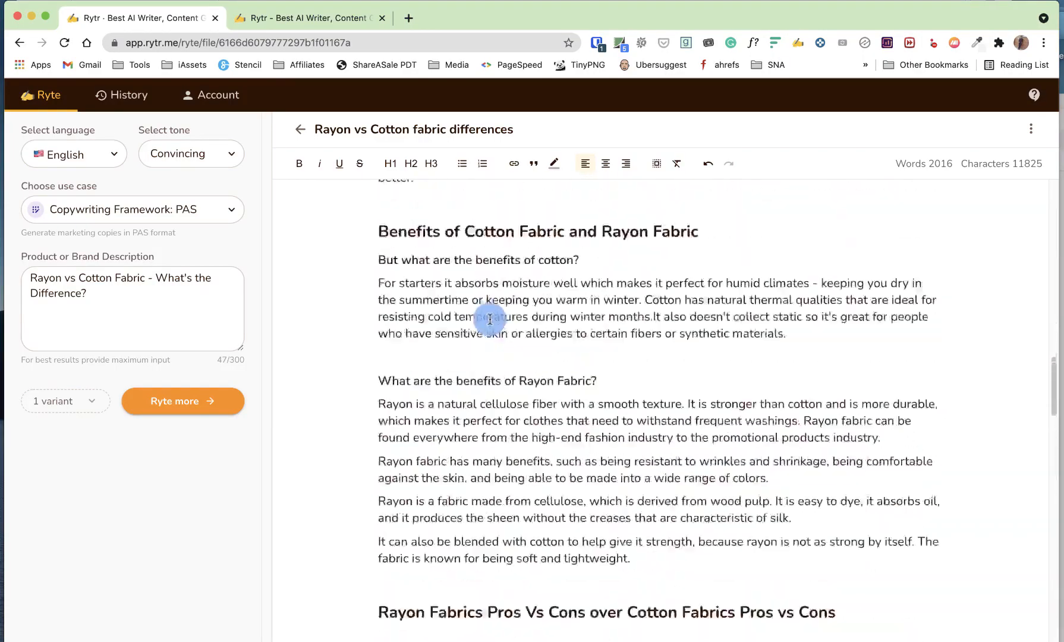
pyautogui.scroll(-10, 489, 320)
pyautogui.scroll(10, 489, 320)
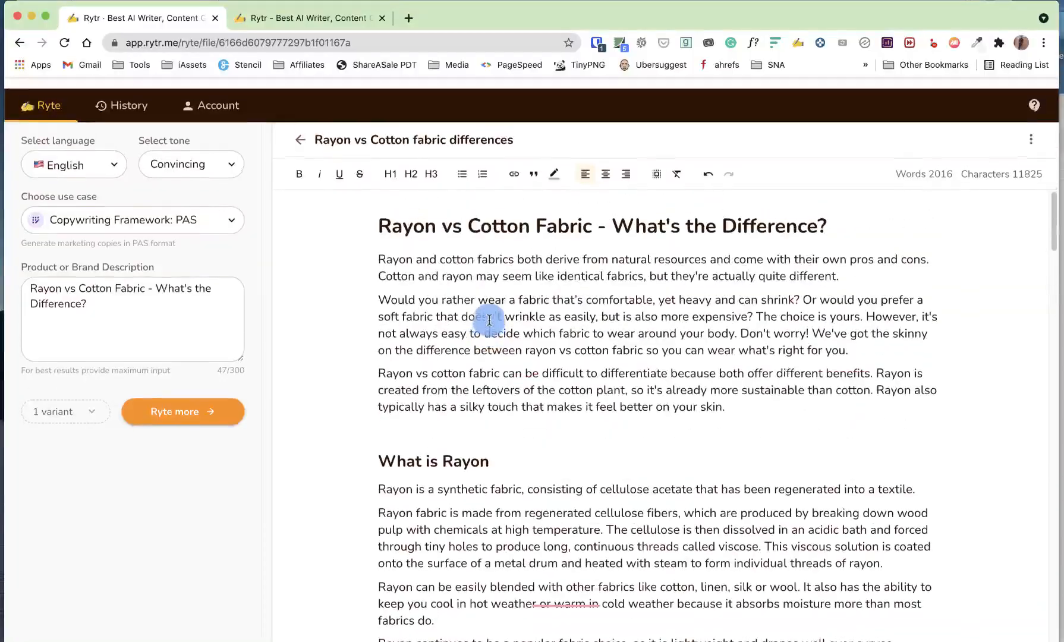